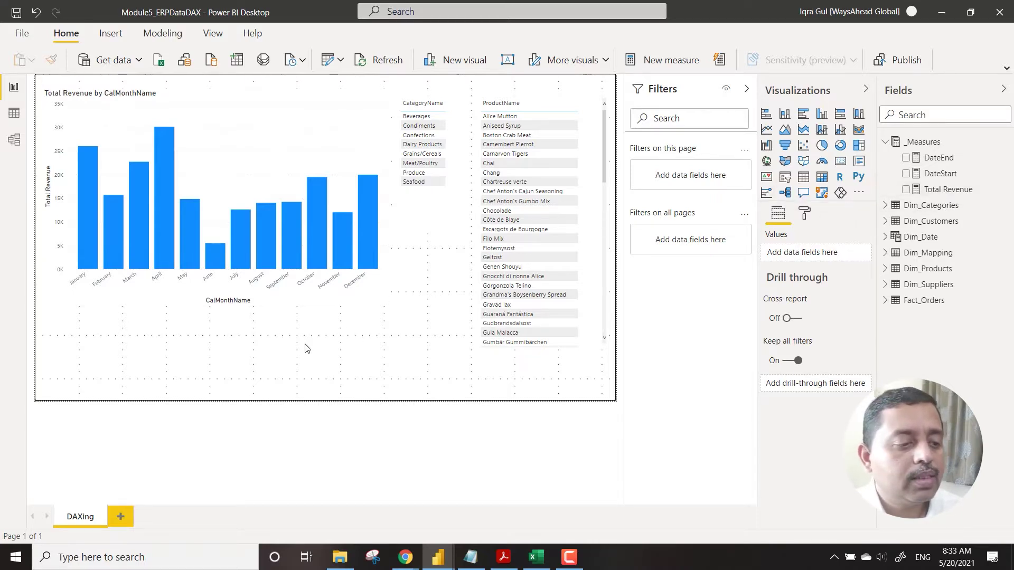
# Shorten the Total Revenue by CalMonthName column chart to free space beneath it, leaving nothing on the canvas selected
pyautogui.click(307, 140)
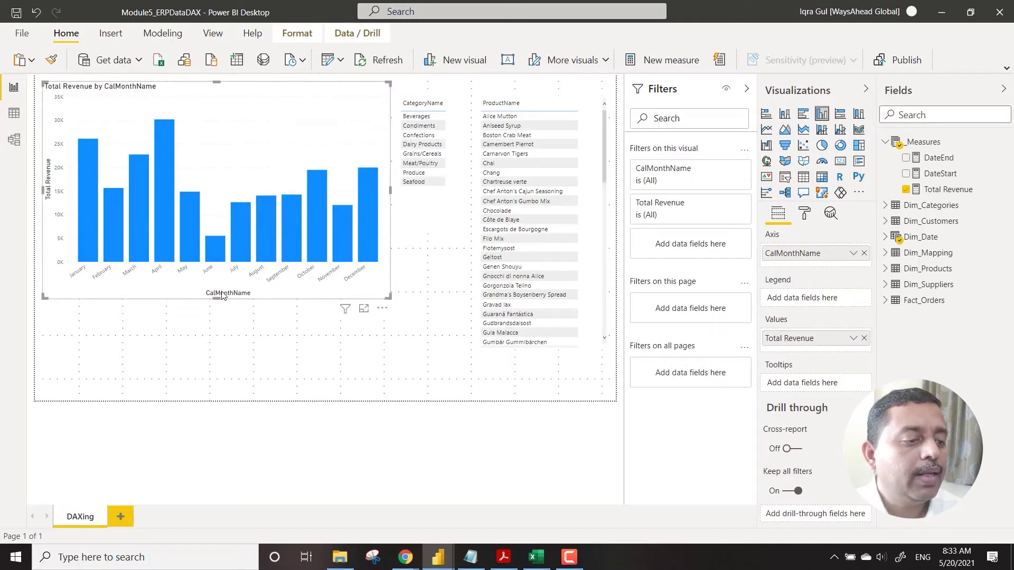
pyautogui.moveTo(217, 298); pyautogui.dragTo(218, 247)
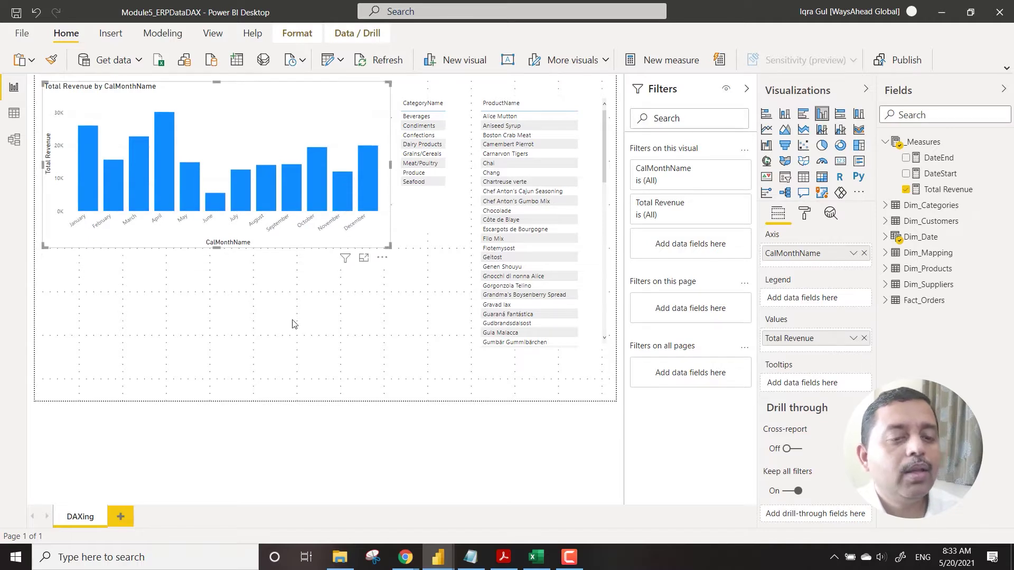
pyautogui.click(842, 165)
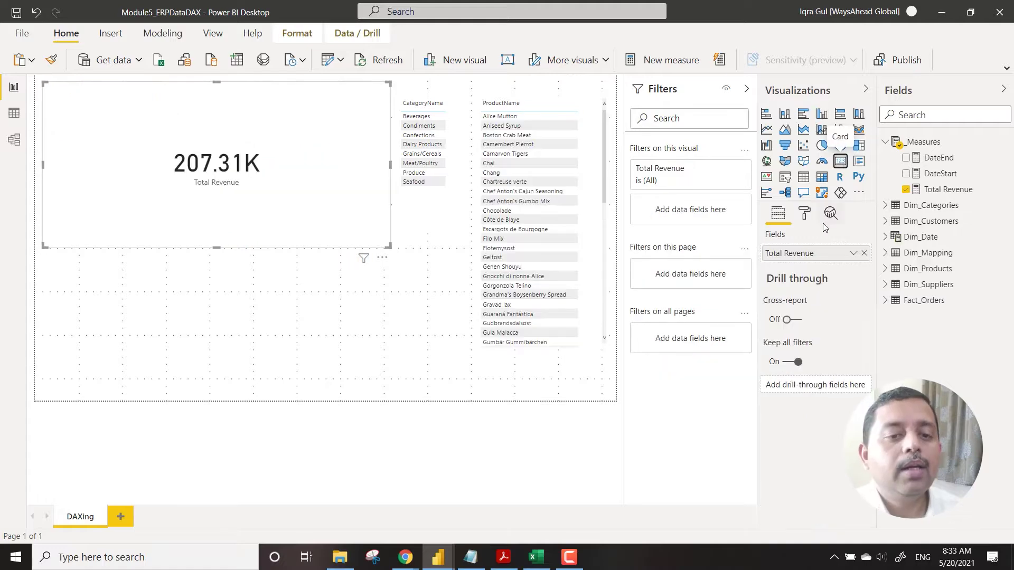
pyautogui.hotkey('ctrl', 'z')
pyautogui.click(347, 340)
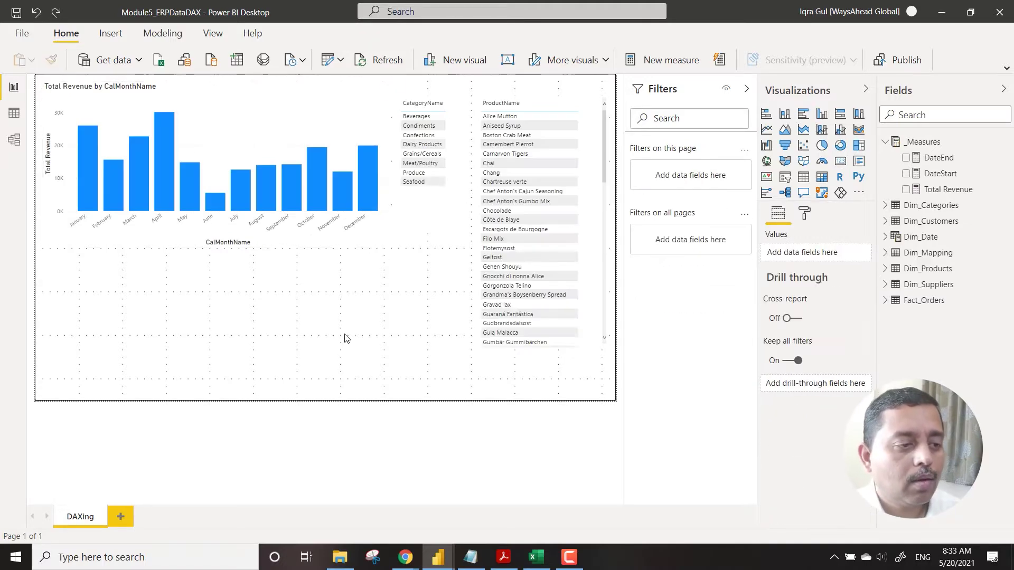
# Add a card showing Total Revenue below the column chart and narrow it to about half the chart's width
pyautogui.click(840, 161)
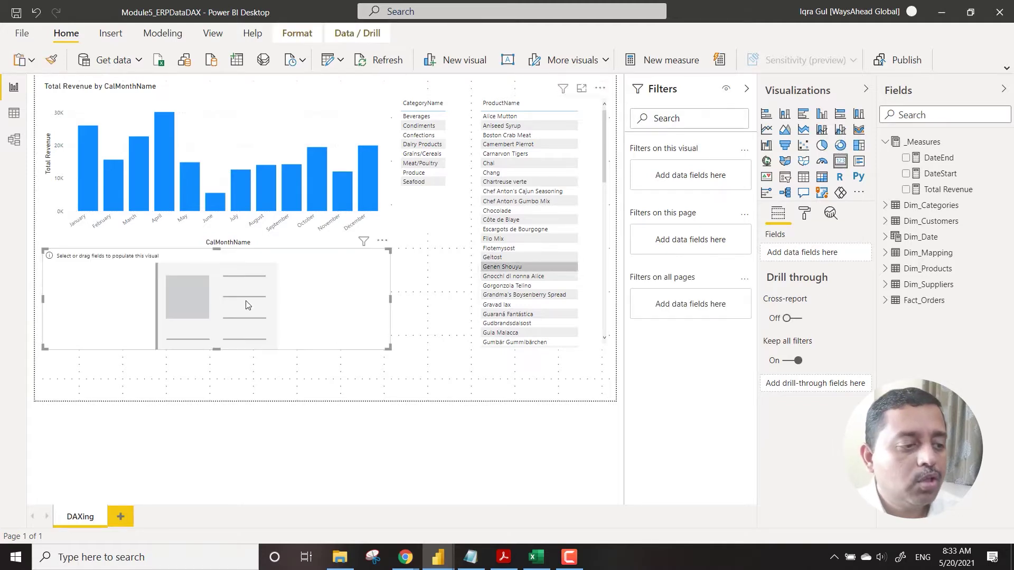
pyautogui.moveTo(325, 276); pyautogui.dragTo(325, 283)
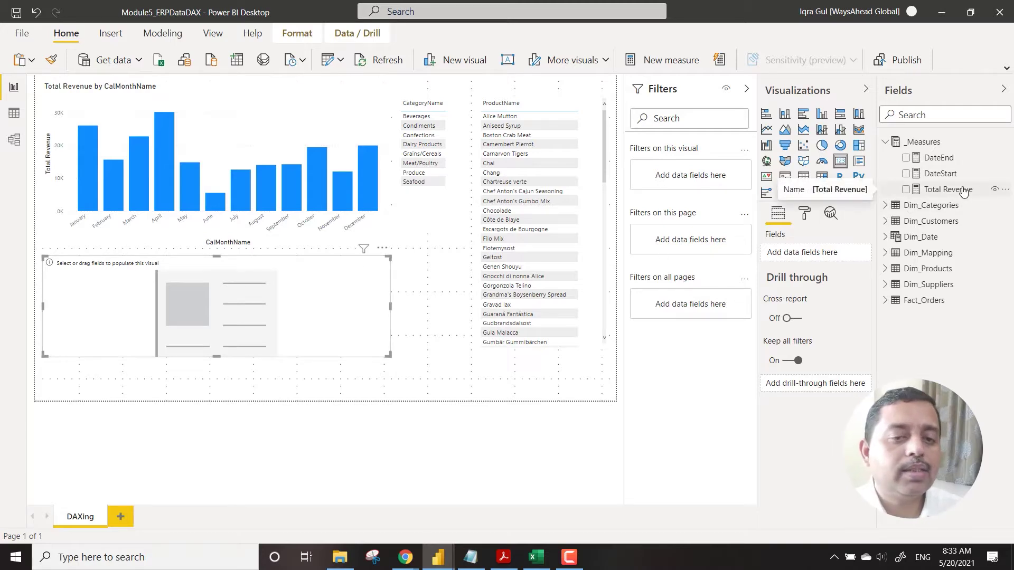
pyautogui.moveTo(963, 191); pyautogui.dragTo(798, 254)
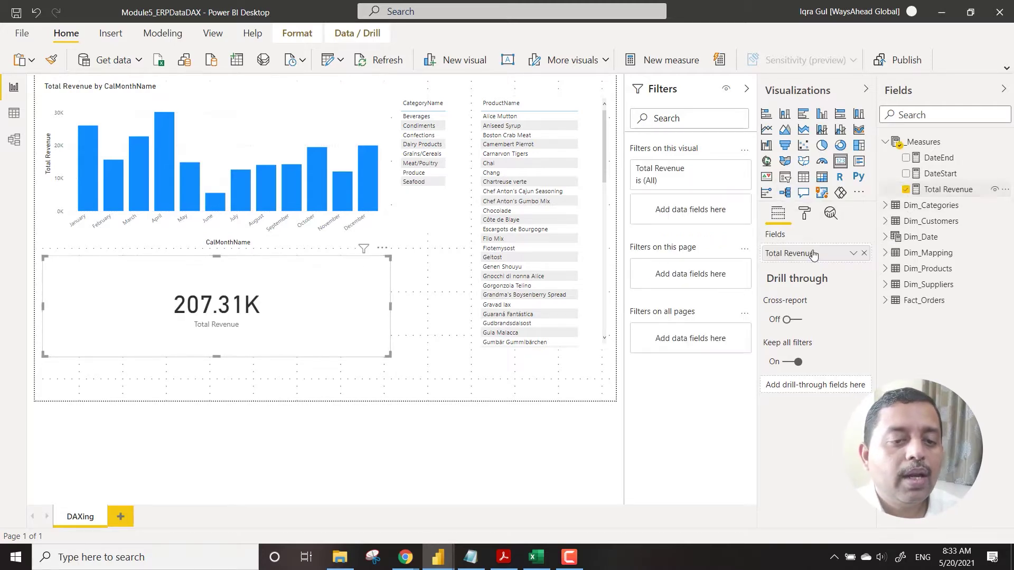
pyautogui.moveTo(390, 307); pyautogui.dragTo(210, 317)
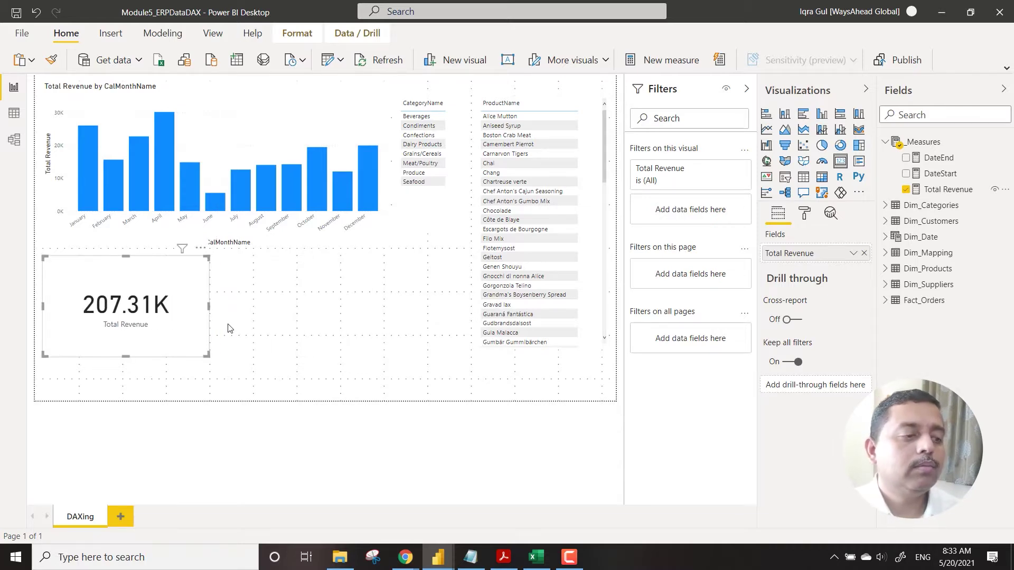
pyautogui.click(324, 296)
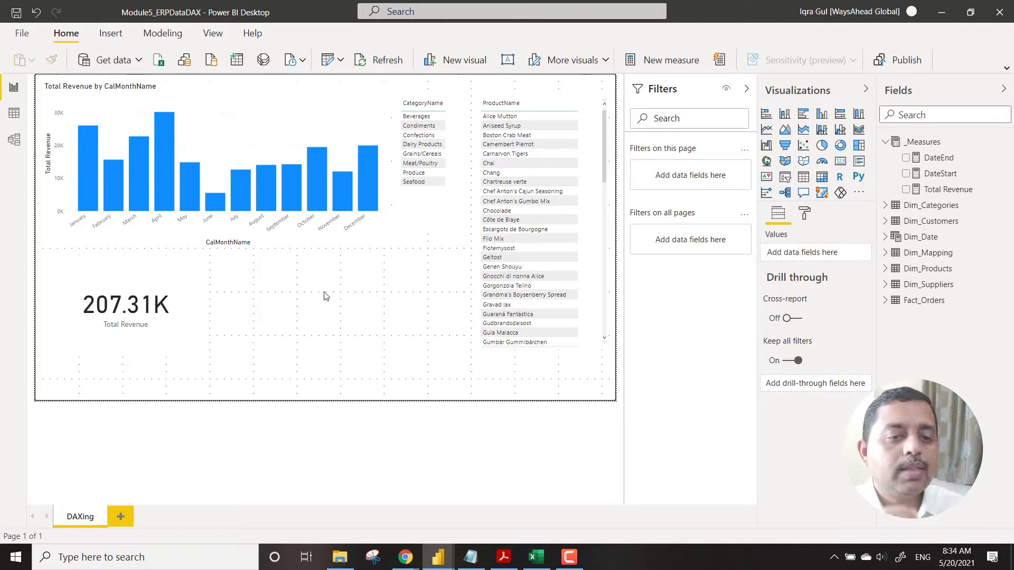
# Examine the records of the Dim_Products table in the data view and return to the report
pyautogui.click(14, 115)
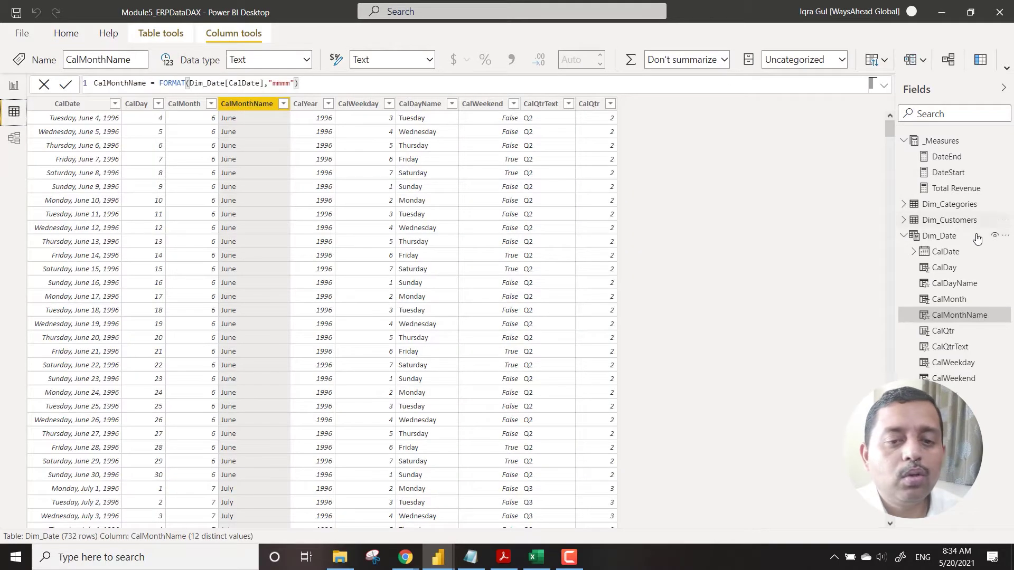
pyautogui.click(908, 238)
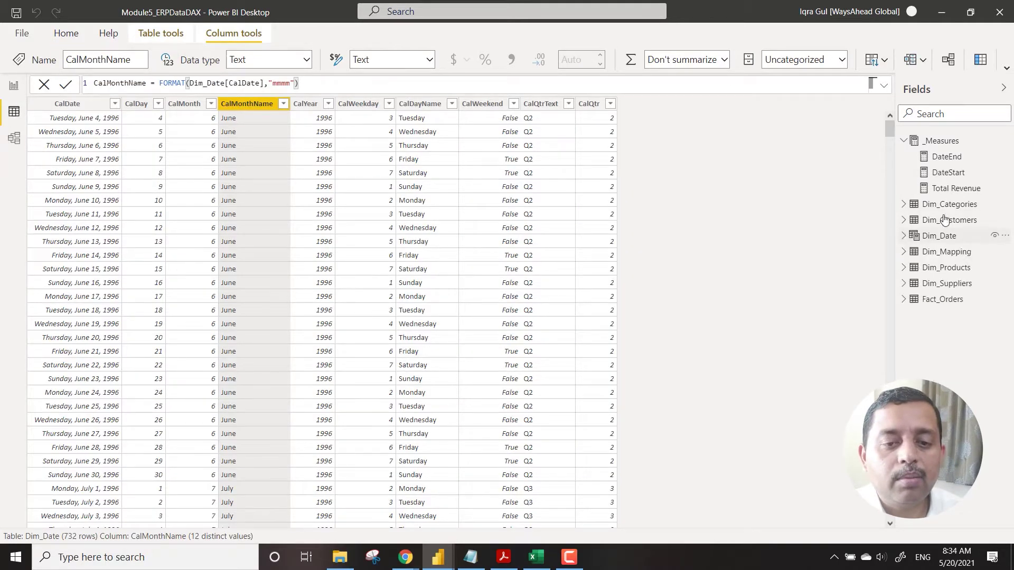
pyautogui.click(928, 141)
pyautogui.click(905, 141)
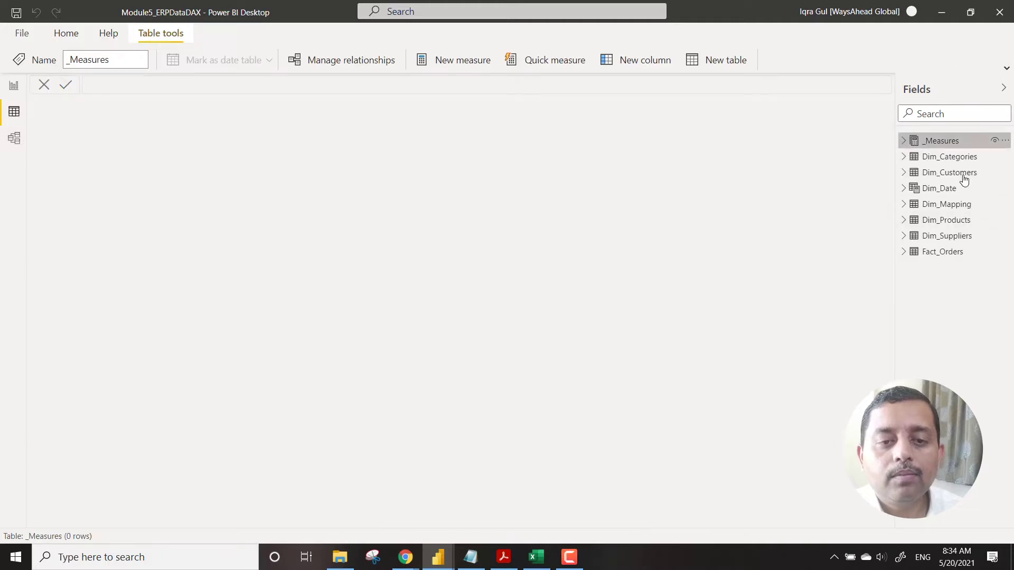
pyautogui.click(955, 221)
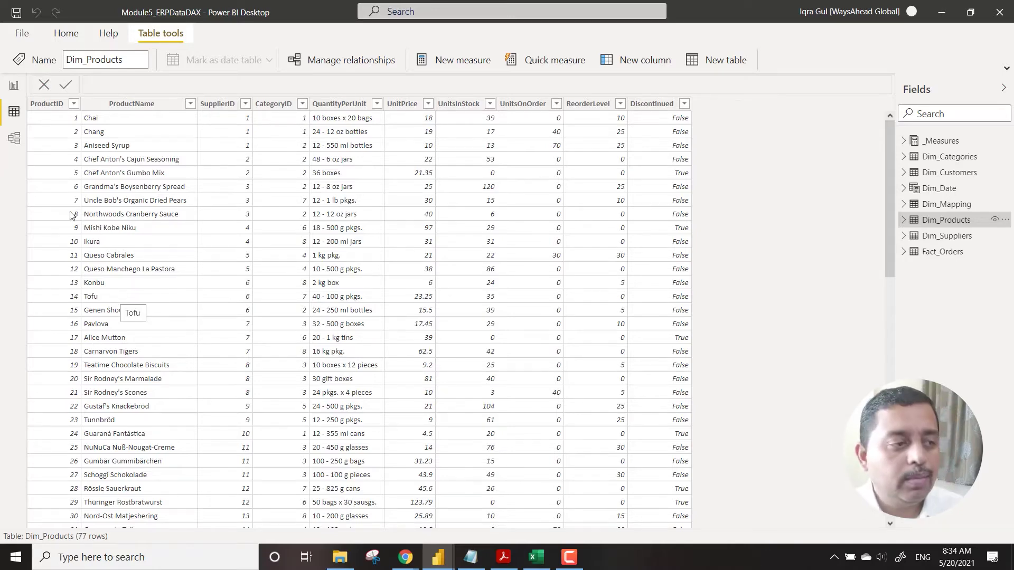
pyautogui.click(16, 87)
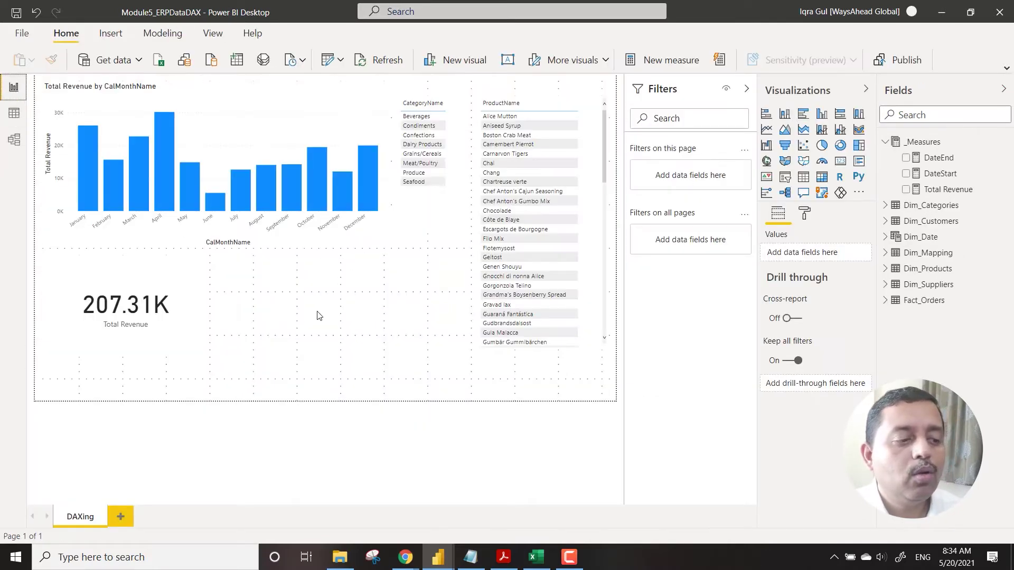
# Create a new measure named Chai Revenue in the _Measures table and enlarge the formula editor
pyautogui.rightClick(921, 144)
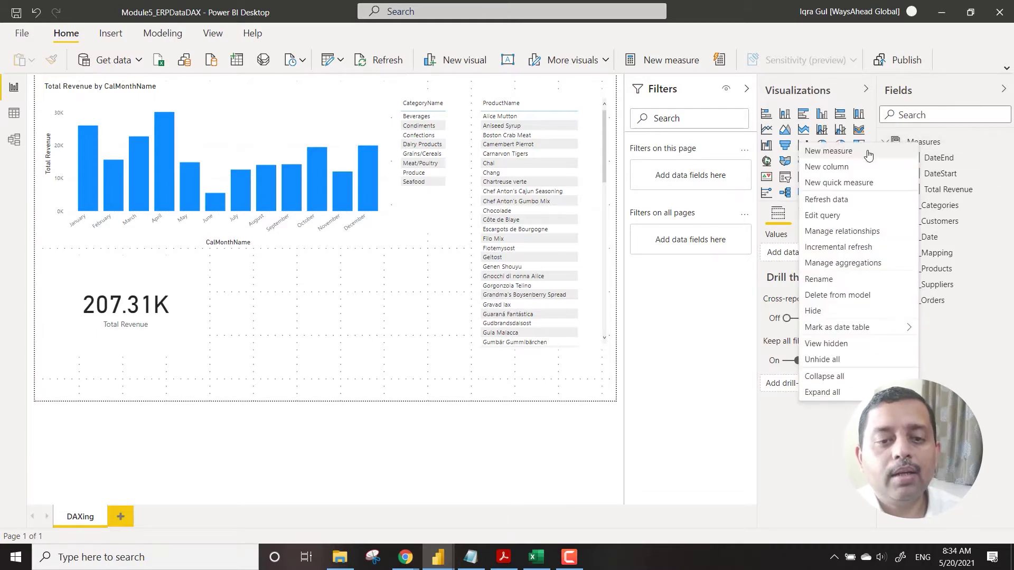
pyautogui.click(867, 154)
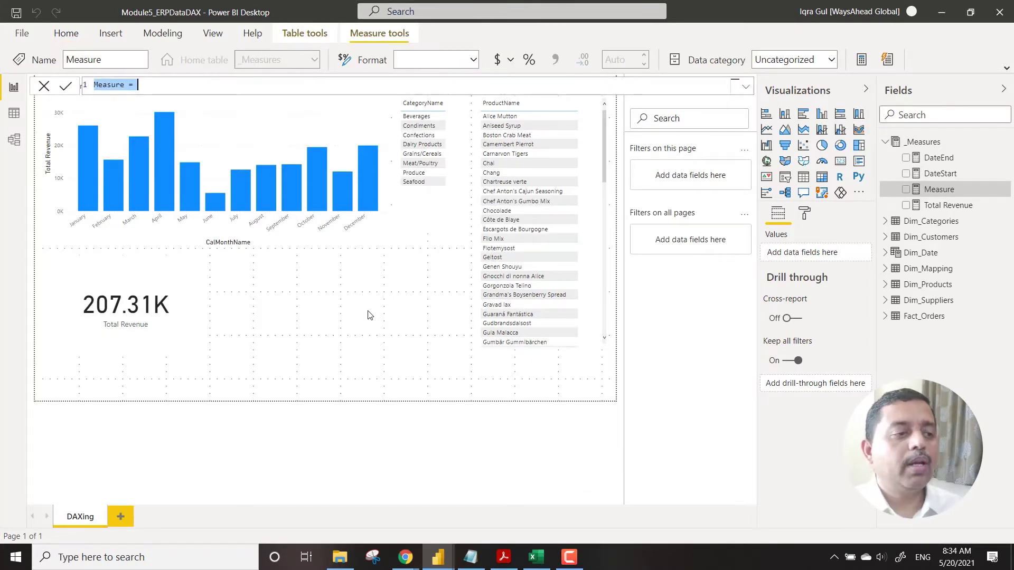
pyautogui.write('Cha')
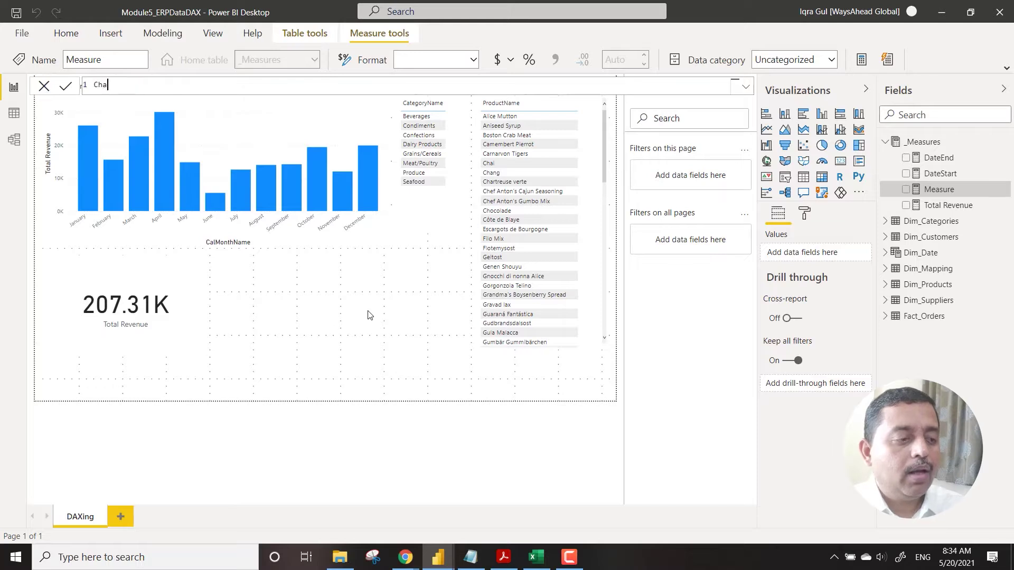
pyautogui.write('i Revenue')
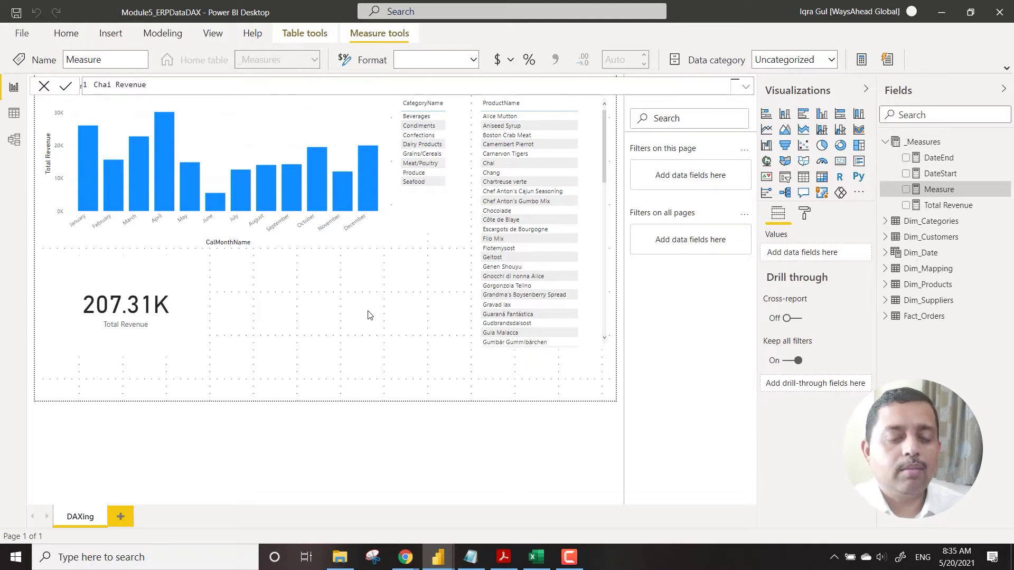
pyautogui.write('=')
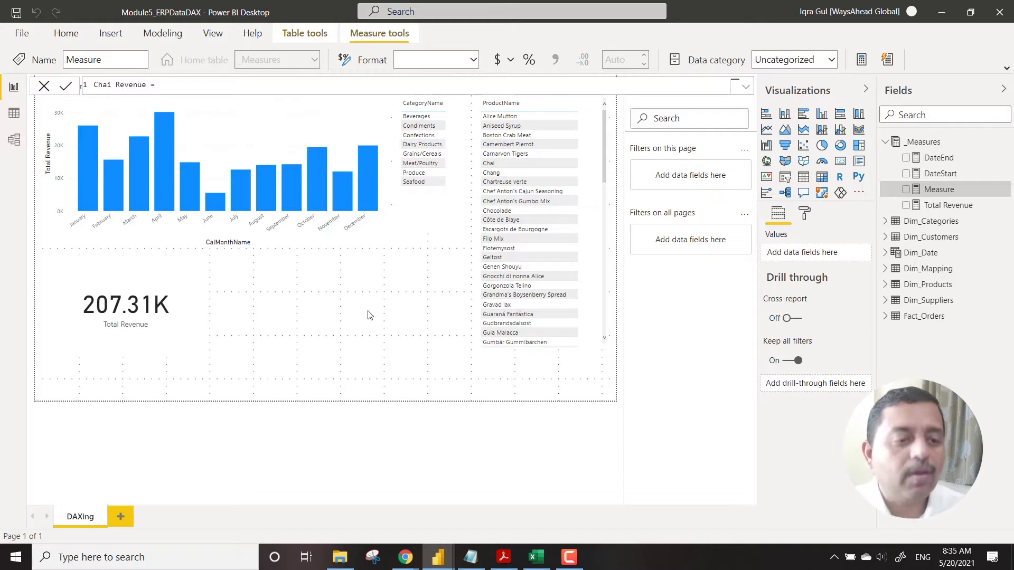
pyautogui.click(745, 89)
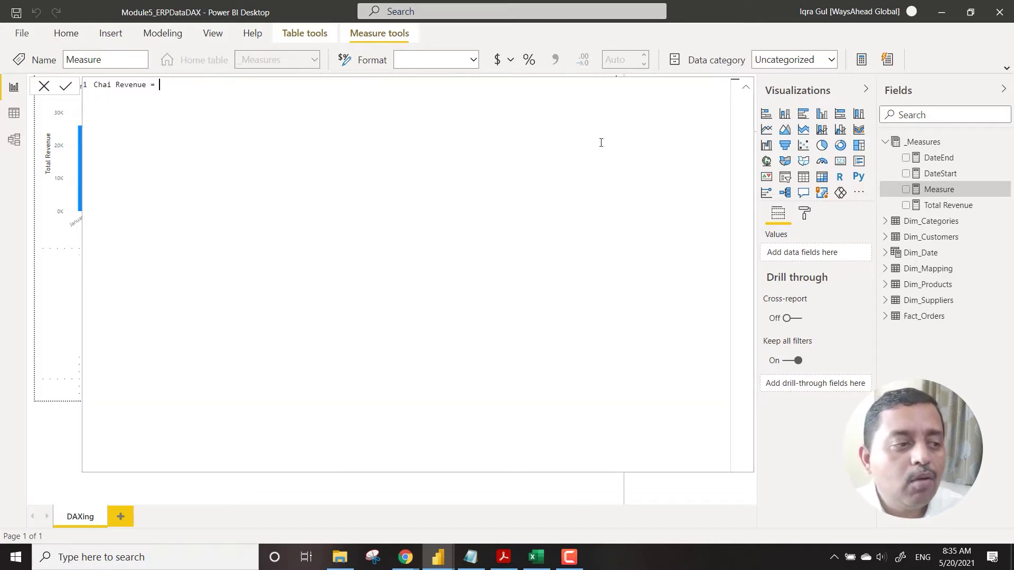
pyautogui.click(745, 88)
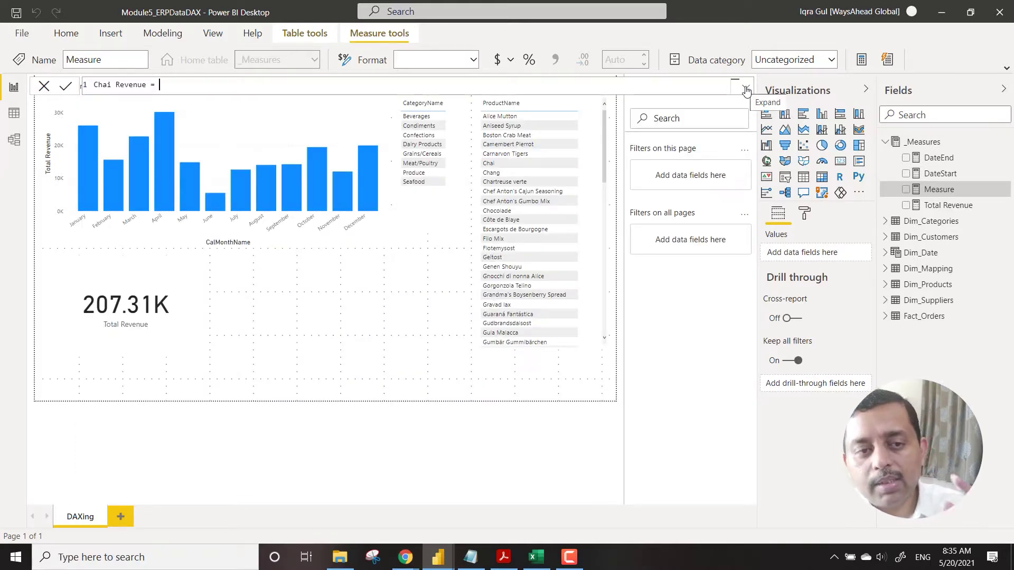
pyautogui.click(746, 89)
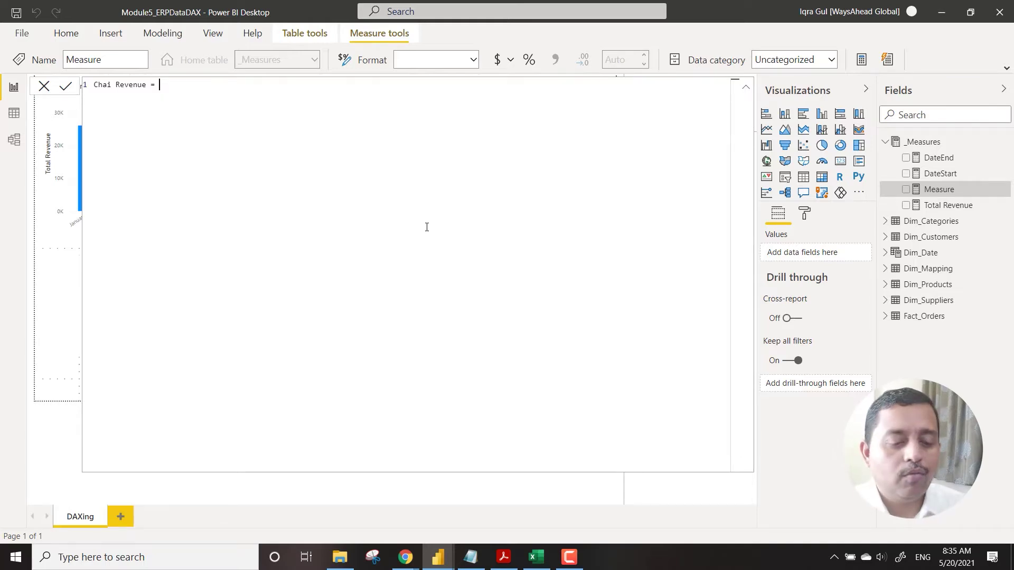
# Start the Chai Revenue formula on an indented second line with CALCULATE, using [Total Revenue] as its expression
pyautogui.hotkey('shift', 'Return')
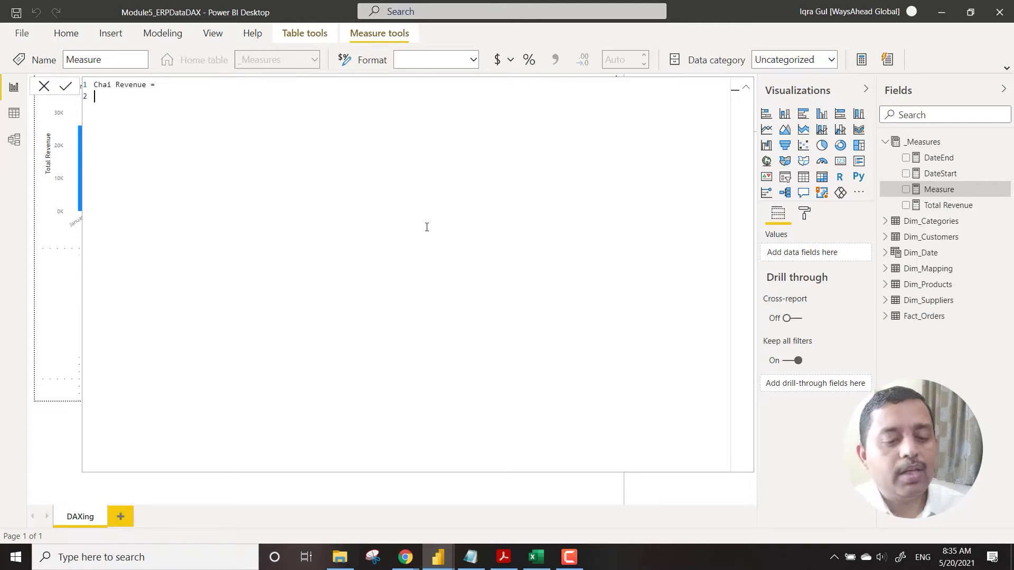
pyautogui.press('Tab')
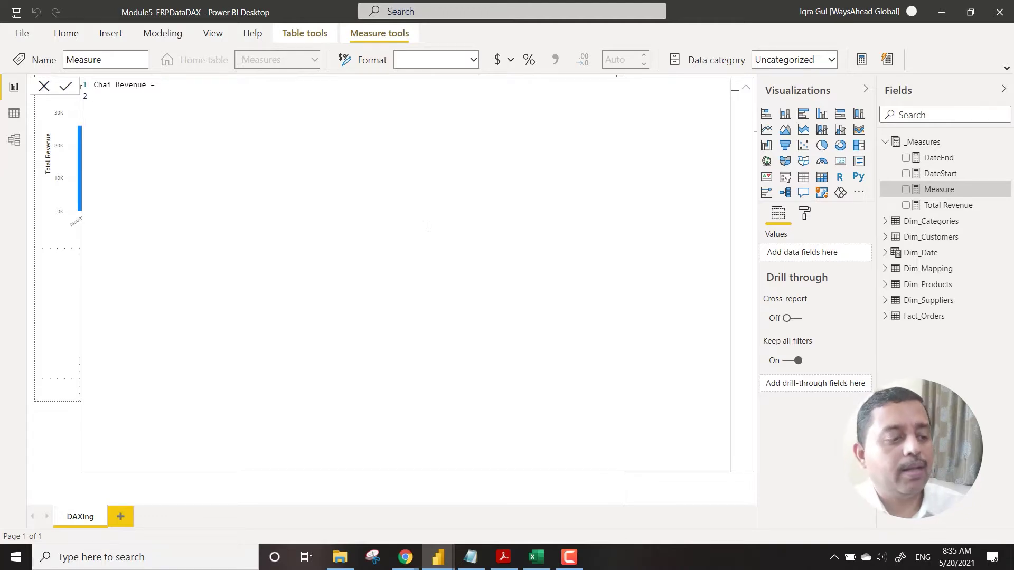
pyautogui.write('CAL')
pyautogui.press('Tab')
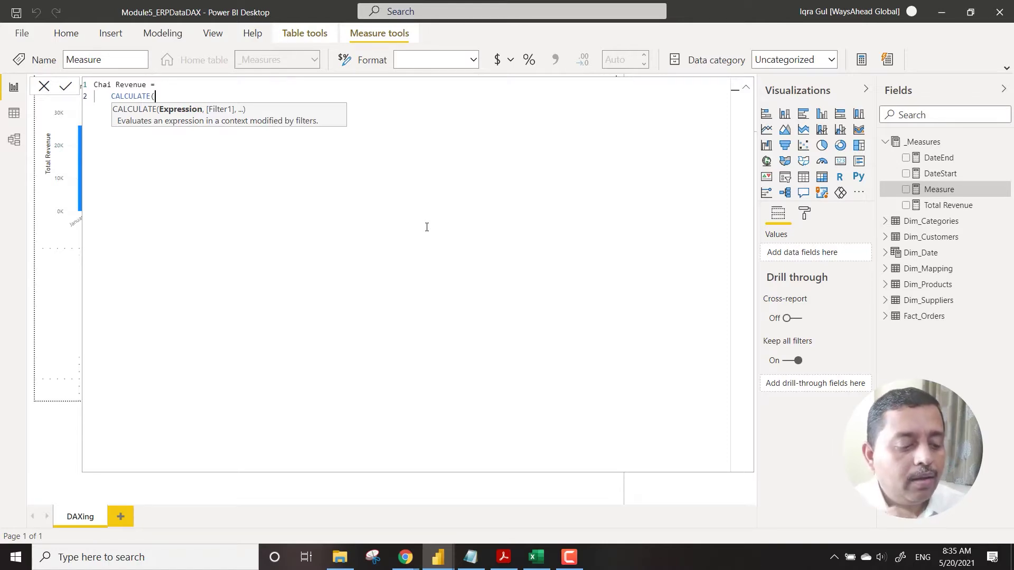
pyautogui.write('tot')
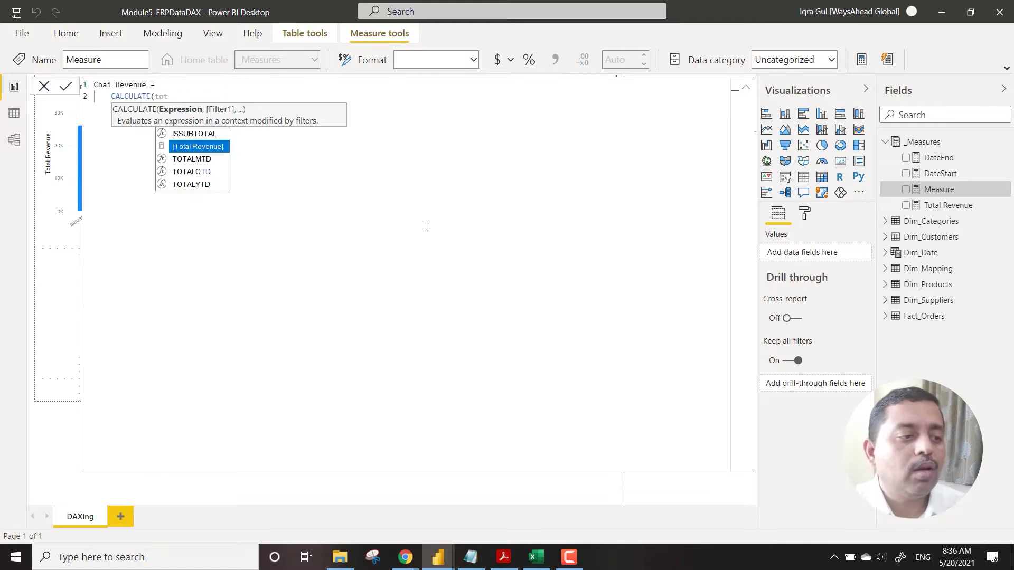
pyautogui.press('Tab')
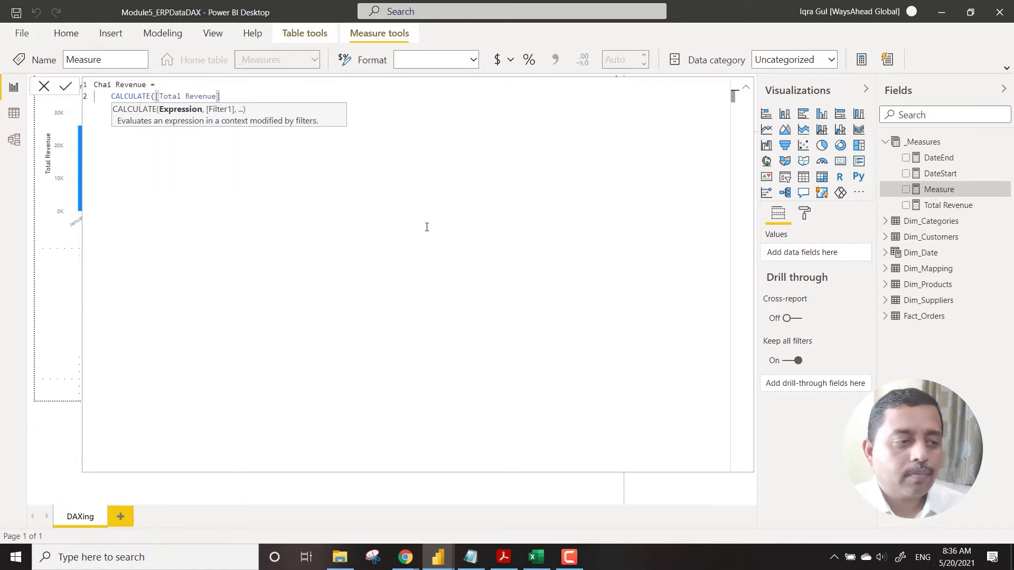
pyautogui.write(',')
pyautogui.hotkey('shift', 'Return')
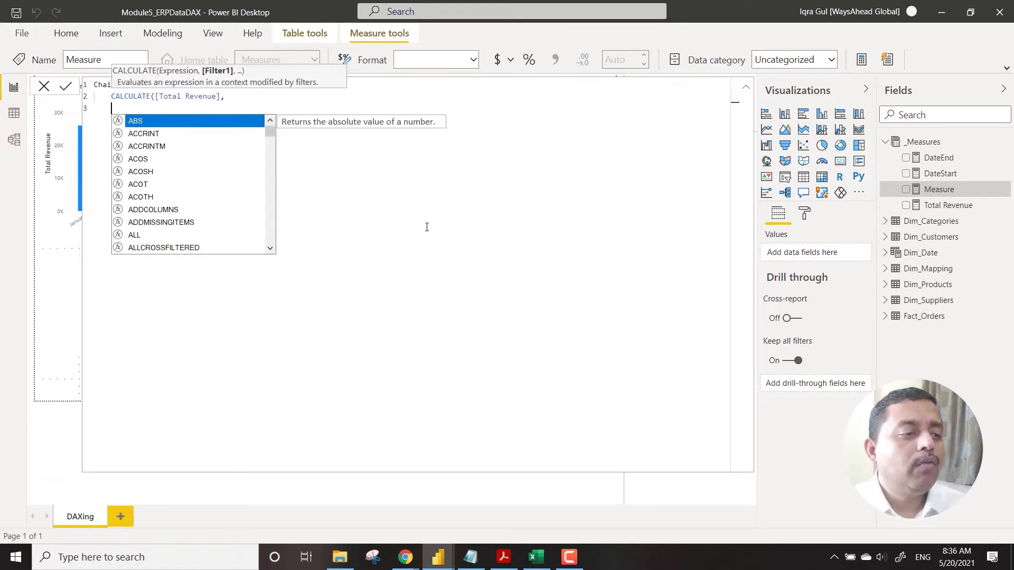
# Add a FILTER function as CALCULATE's filter argument on the third line, with Dim_Products as its table
pyautogui.press('Tab')
pyautogui.press('BackSpace')
pyautogui.press('BackSpace')
pyautogui.press('BackSpace')
pyautogui.press('BackSpace')
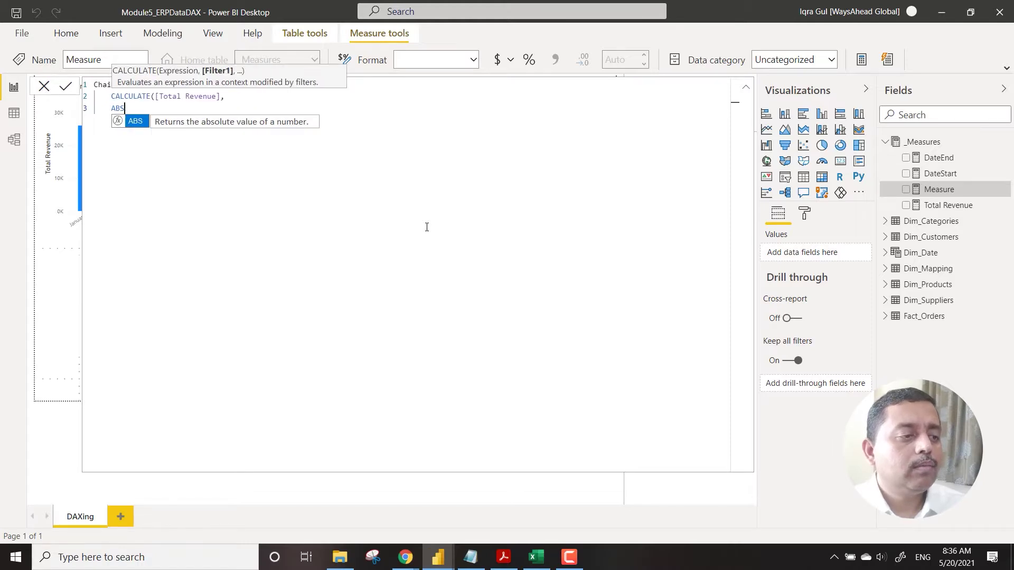
pyautogui.write('fil')
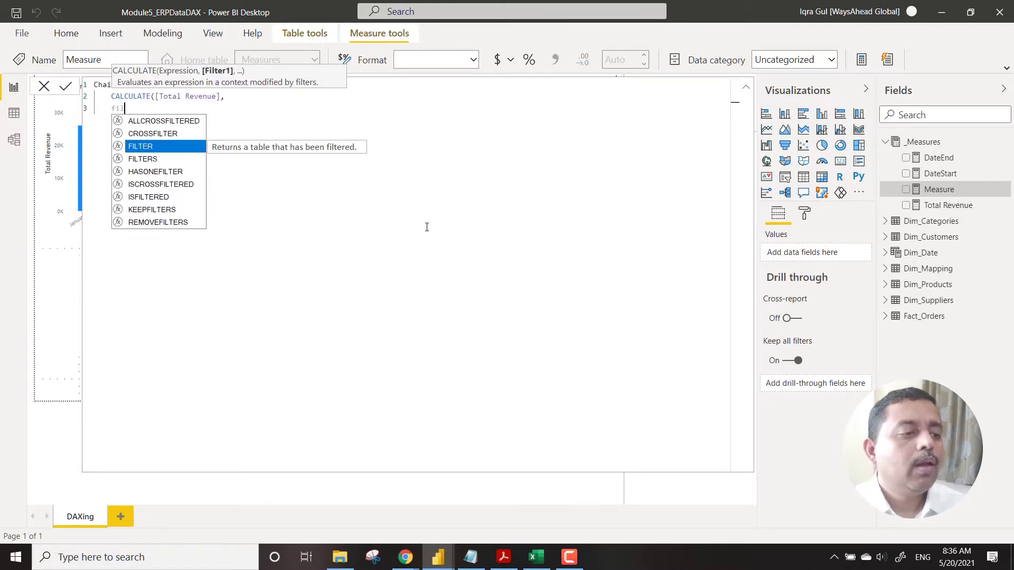
pyautogui.press('Tab')
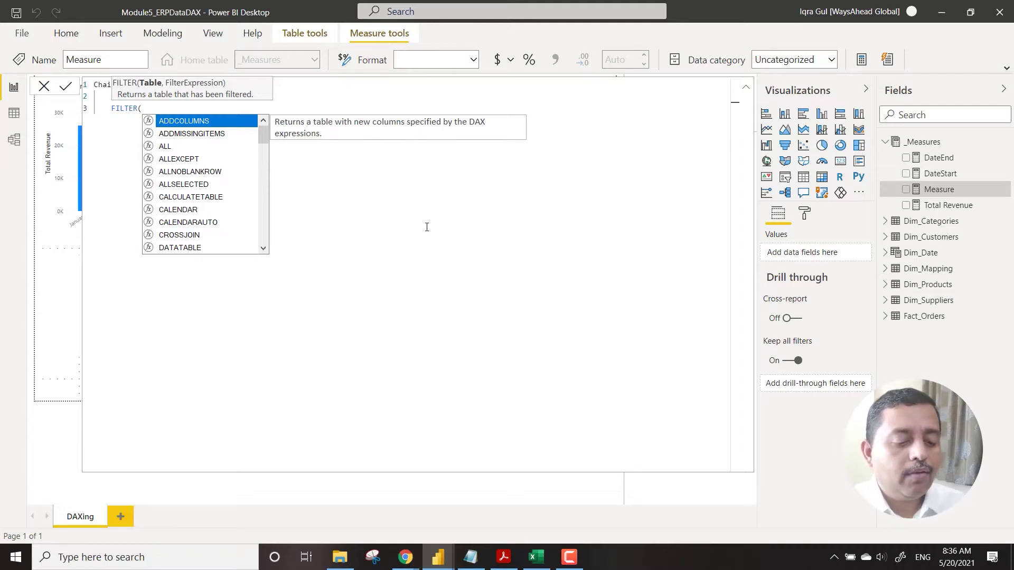
pyautogui.write('prod')
pyautogui.press('Tab')
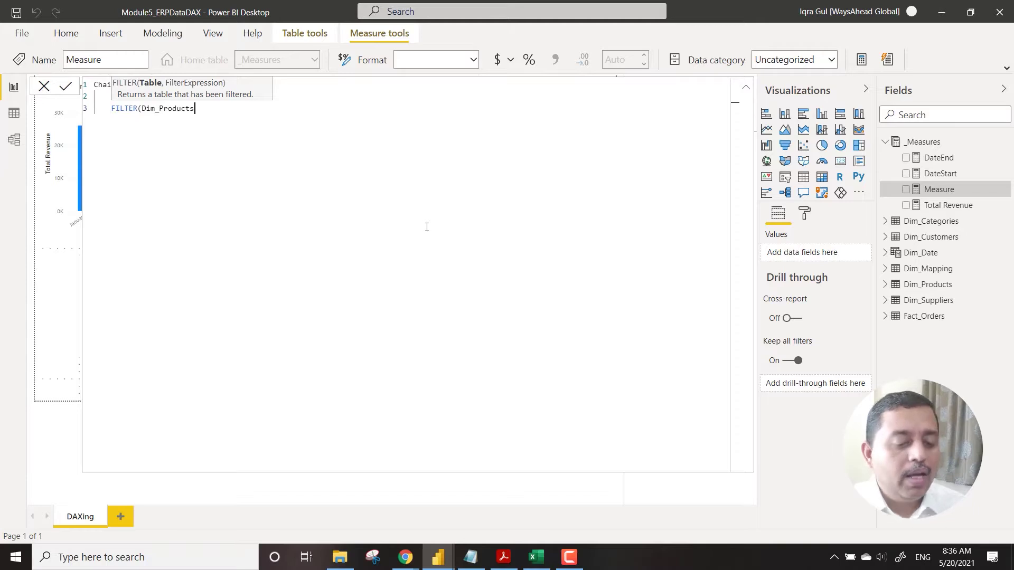
pyautogui.write(',')
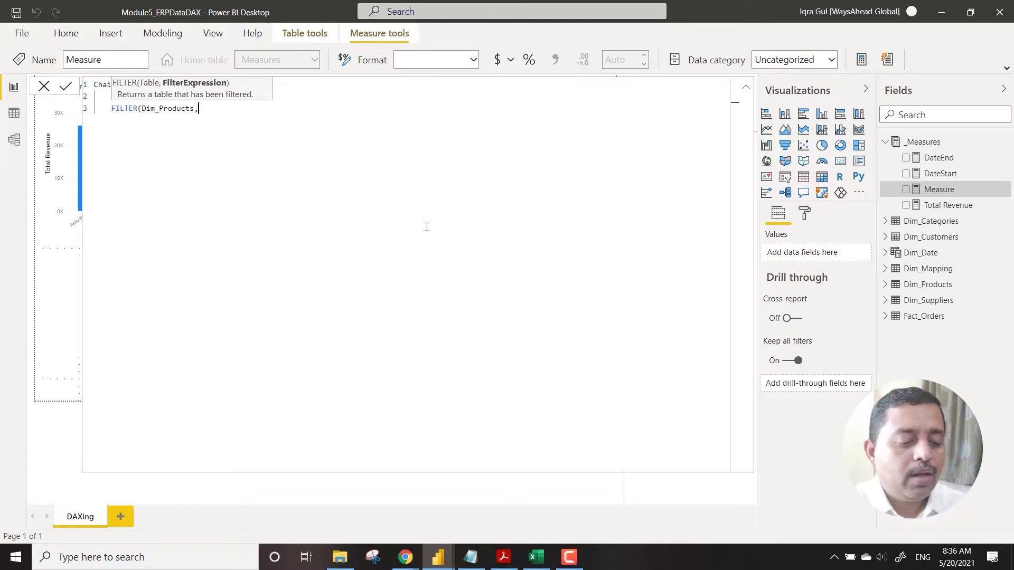
# Set the FILTER condition to Dim_Products[ProductName]="Chai" and close the FILTER function
pyautogui.write('produ')
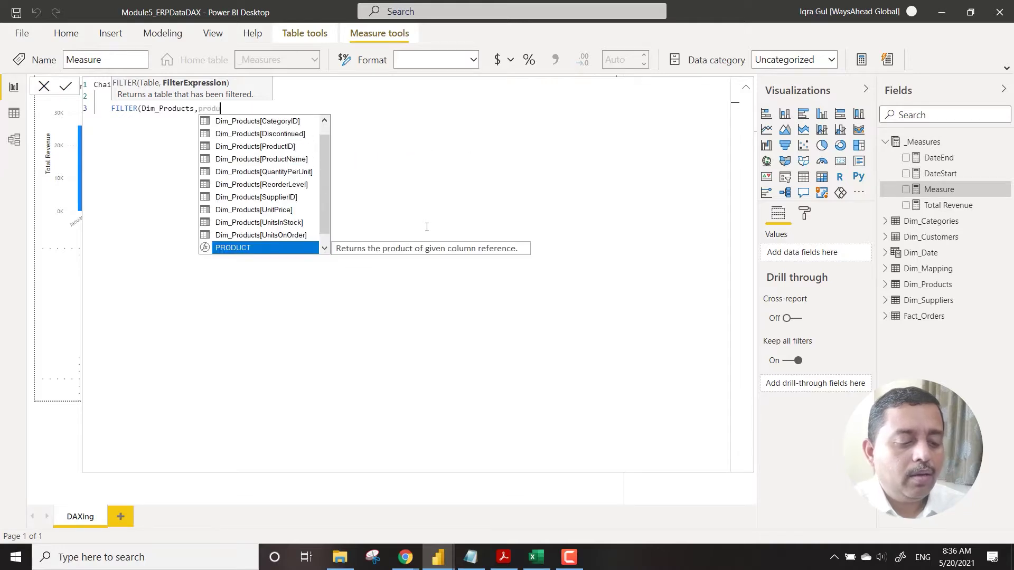
pyautogui.press('Up')
pyautogui.press('Up')
pyautogui.press('Up')
pyautogui.press('Up')
pyautogui.press('Up')
pyautogui.press('Up')
pyautogui.press('Up')
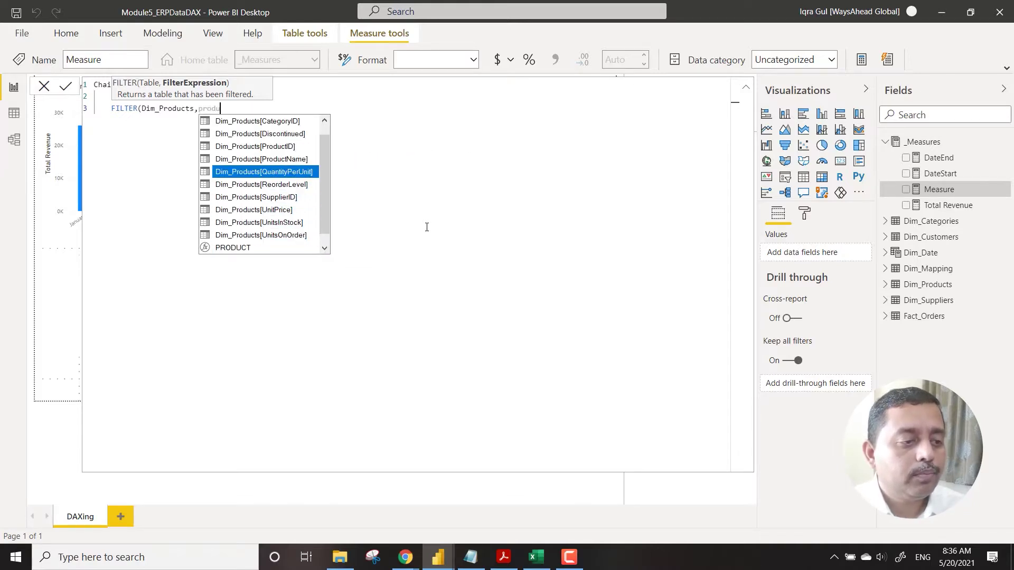
pyautogui.press('Tab')
pyautogui.write('="')
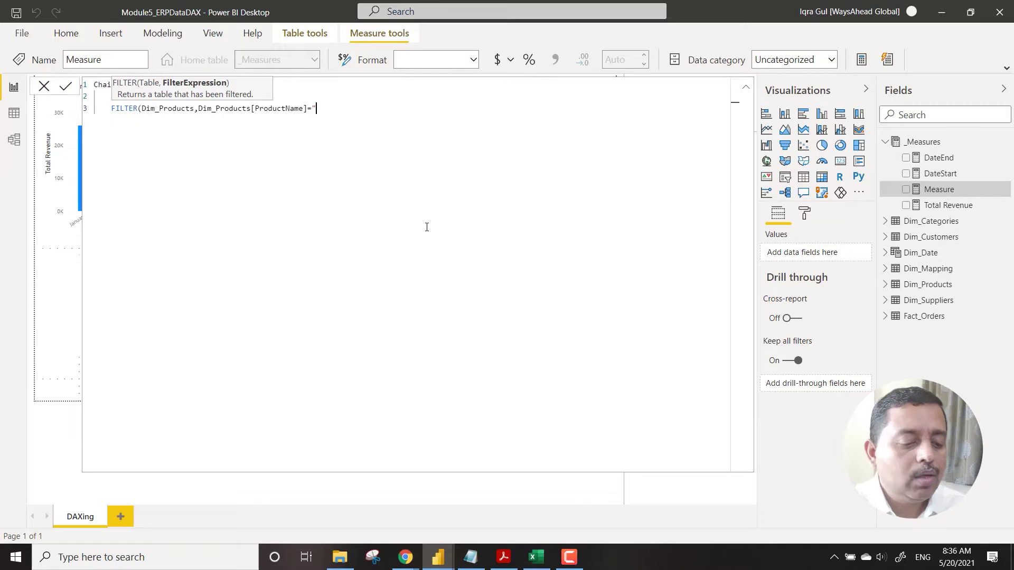
pyautogui.write('Chai")')
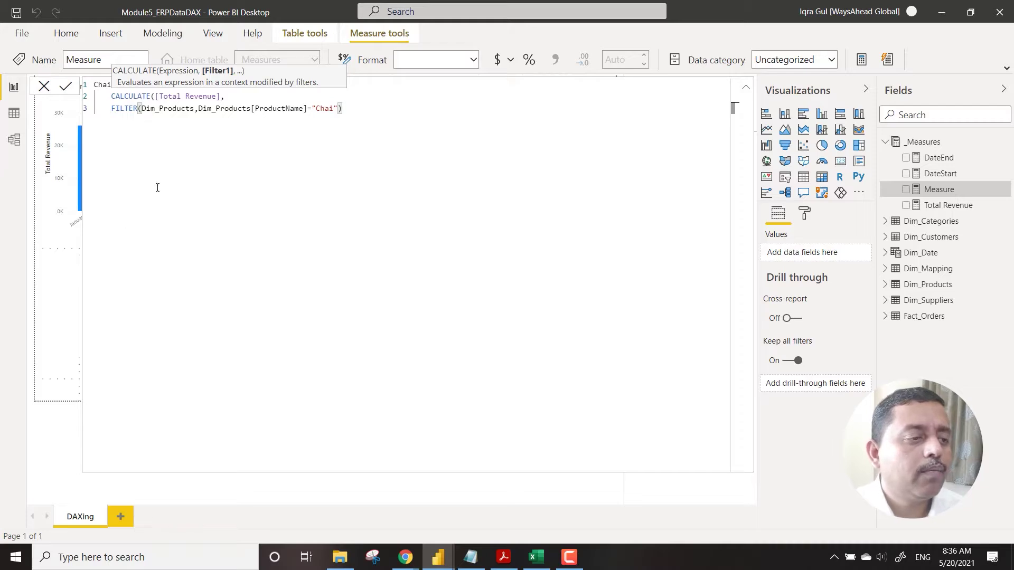
# Put each FILTER argument and its closing parenthesis on separate lines, and close CALCULATE with a parenthesis on a last line
pyautogui.click(142, 108)
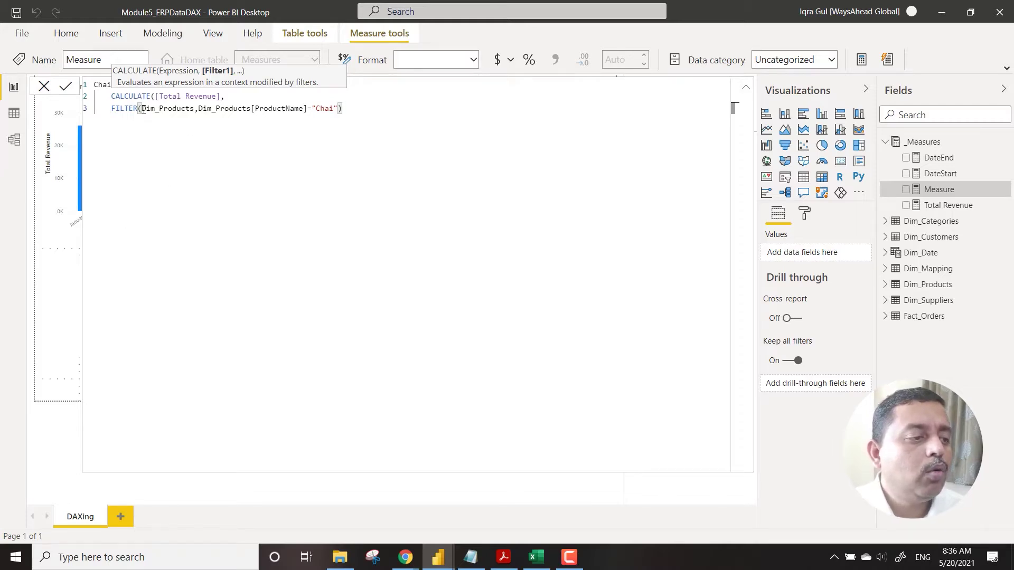
pyautogui.hotkey('shift', 'Return')
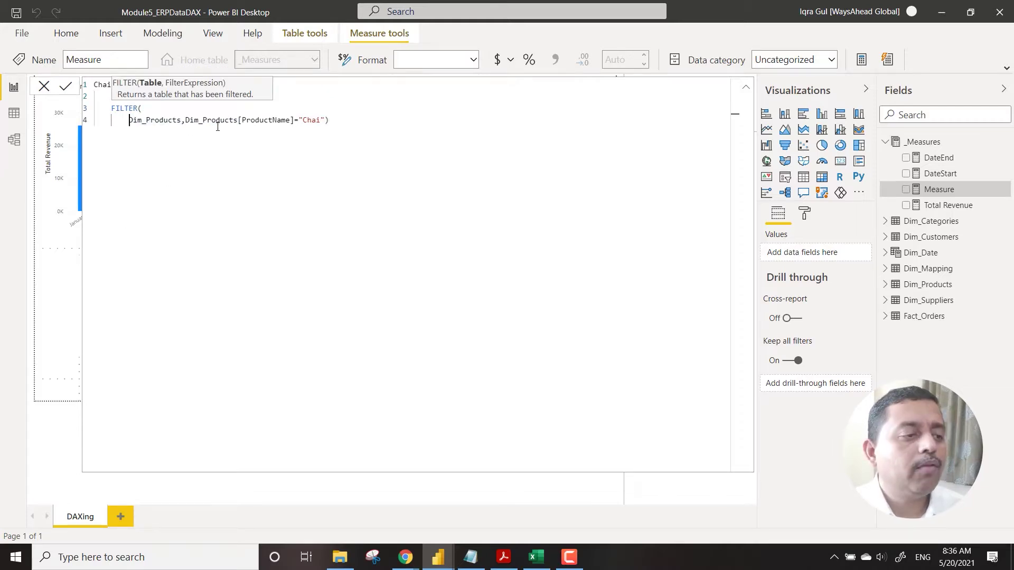
pyautogui.click(186, 120)
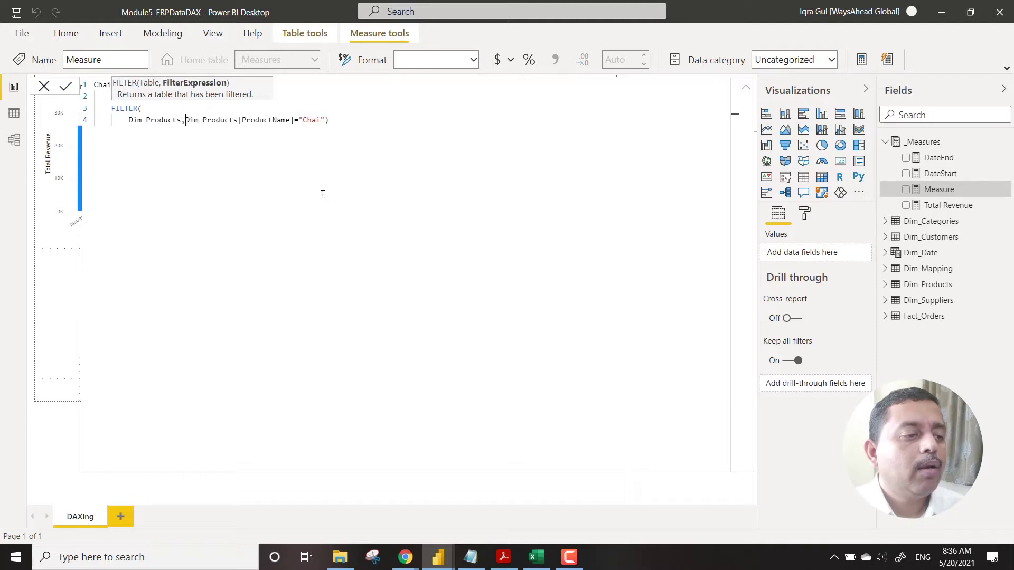
pyautogui.hotkey('shift', 'Return')
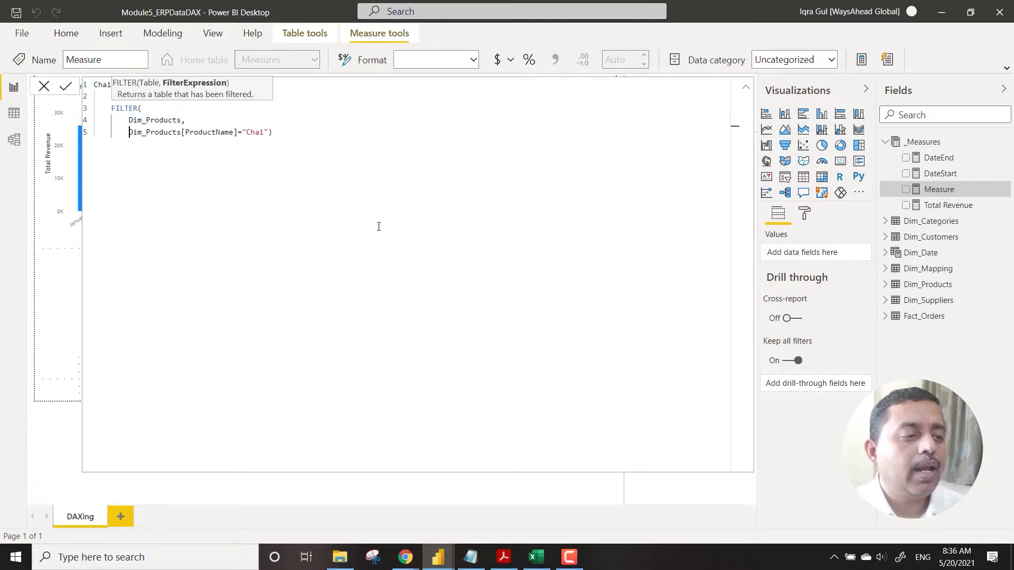
pyautogui.click(309, 134)
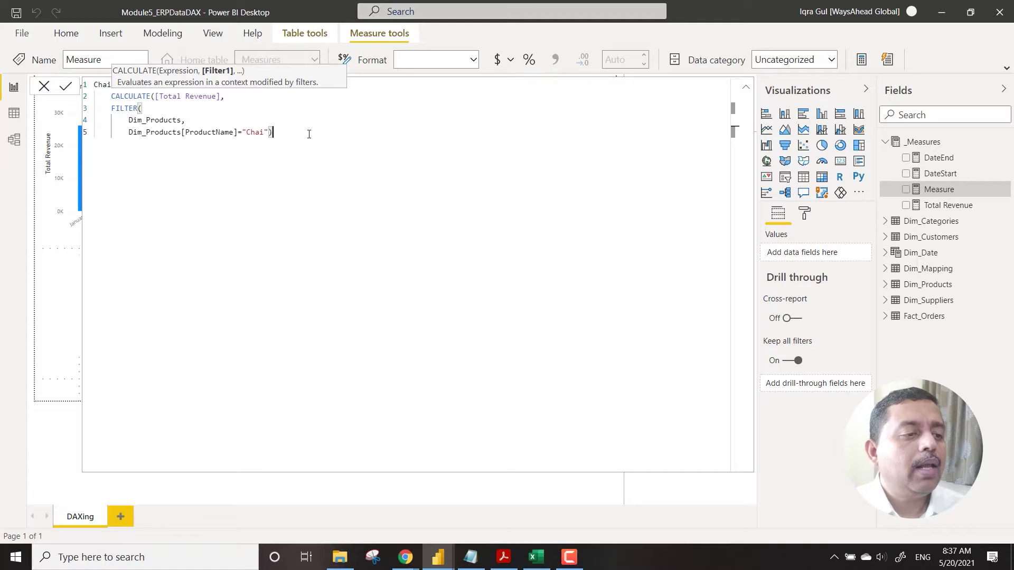
pyautogui.press('Left')
pyautogui.hotkey('shift', 'Return')
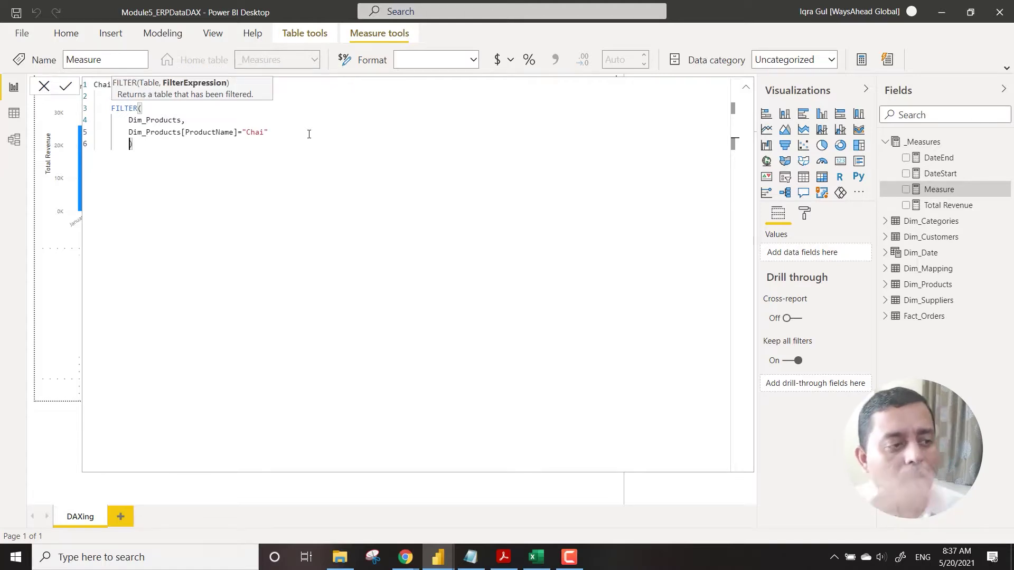
pyautogui.press('Right')
pyautogui.hotkey('shift', 'Return')
pyautogui.write(')')
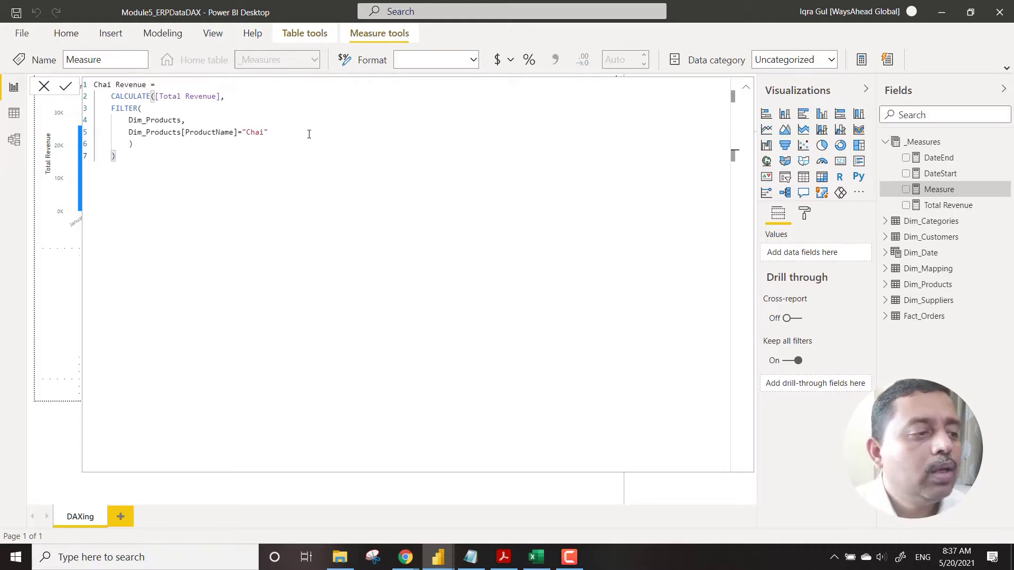
# Copy the whole Chai Revenue formula and insert blank lines at the very beginning of Session_Notes.txt in Notepad
pyautogui.moveTo(122, 155); pyautogui.dragTo(93, 85)
pyautogui.hotkey('ctrl', 'c')
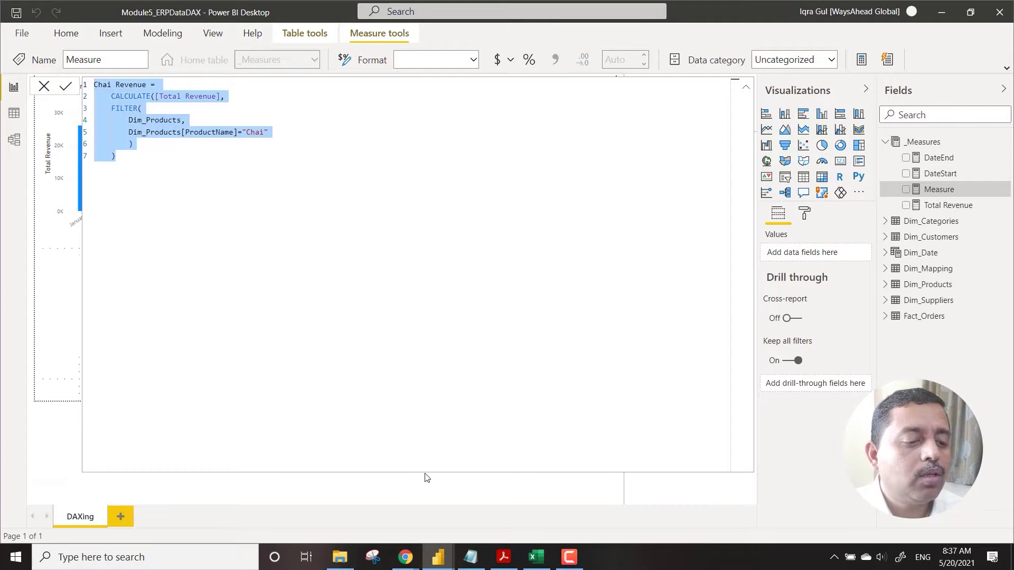
pyautogui.click(473, 557)
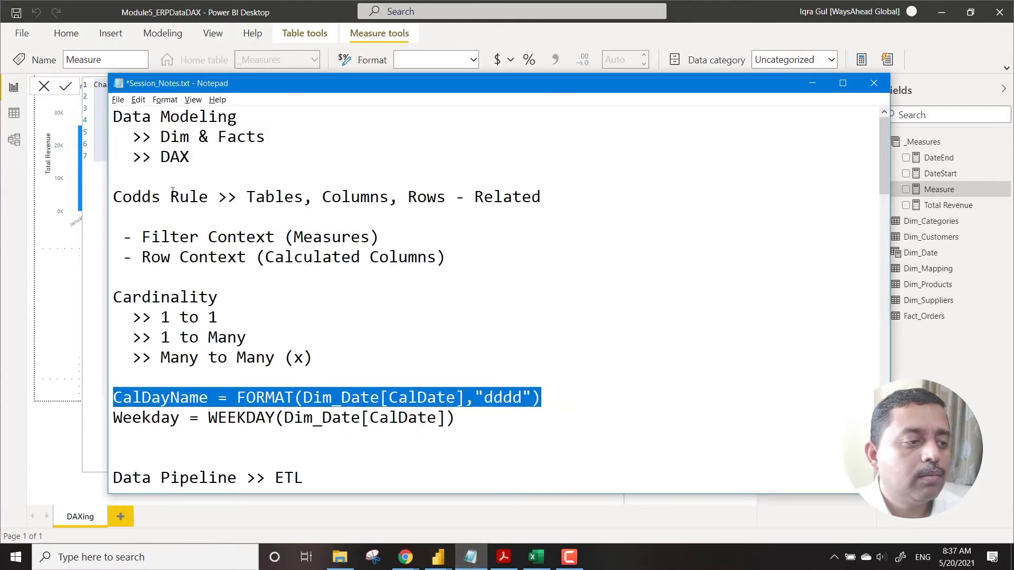
pyautogui.click(116, 119)
pyautogui.press('Return')
pyautogui.press('Return')
pyautogui.press('Return')
pyautogui.press('Return')
pyautogui.press('Return')
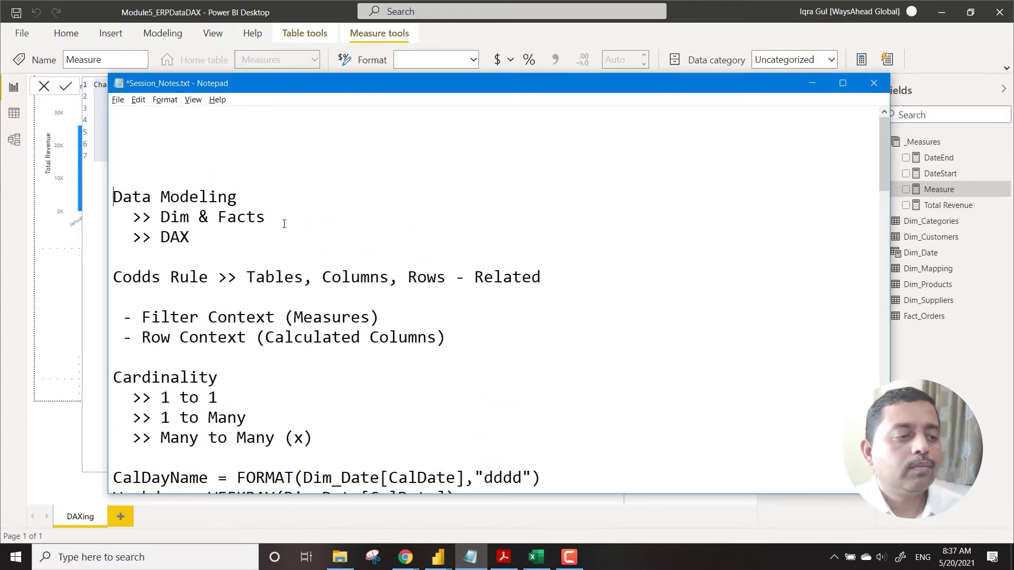
pyautogui.press('Up')
pyautogui.press('Up')
pyautogui.press('Up')
pyautogui.press('Up')
pyautogui.press('Up')
# Add the heading "Sample Complex DAX:" with the copied Chai Revenue formula beneath it, and save the notes
pyautogui.write('Sampke')
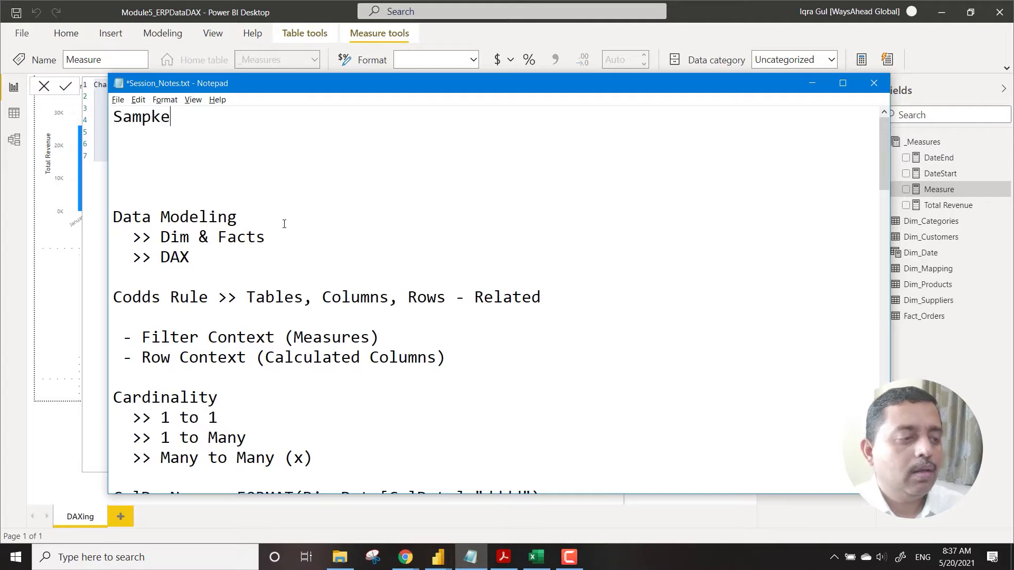
pyautogui.press('BackSpace')
pyautogui.press('BackSpace')
pyautogui.press('BackSpace')
pyautogui.write('le Co')
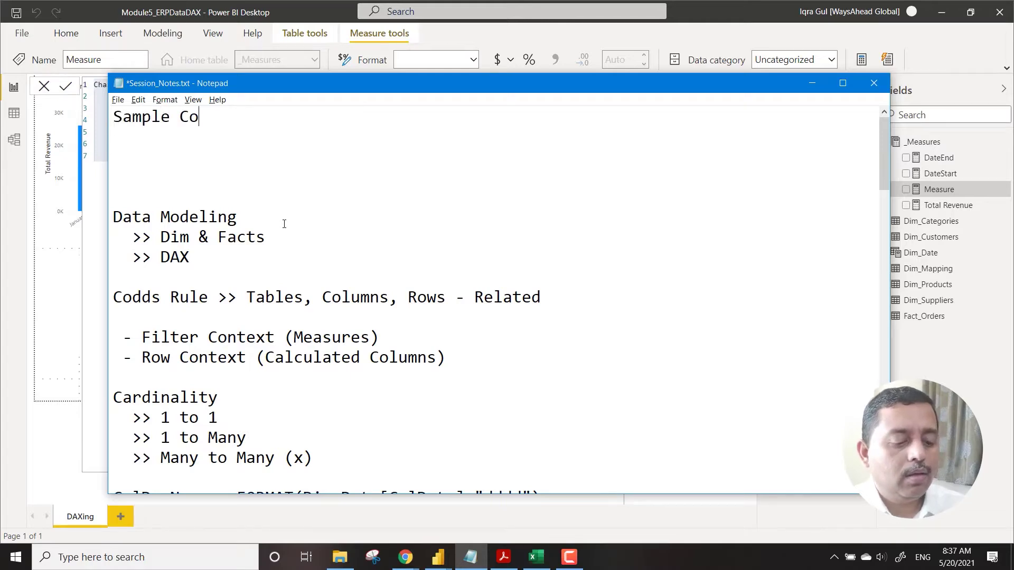
pyautogui.write('mplex')
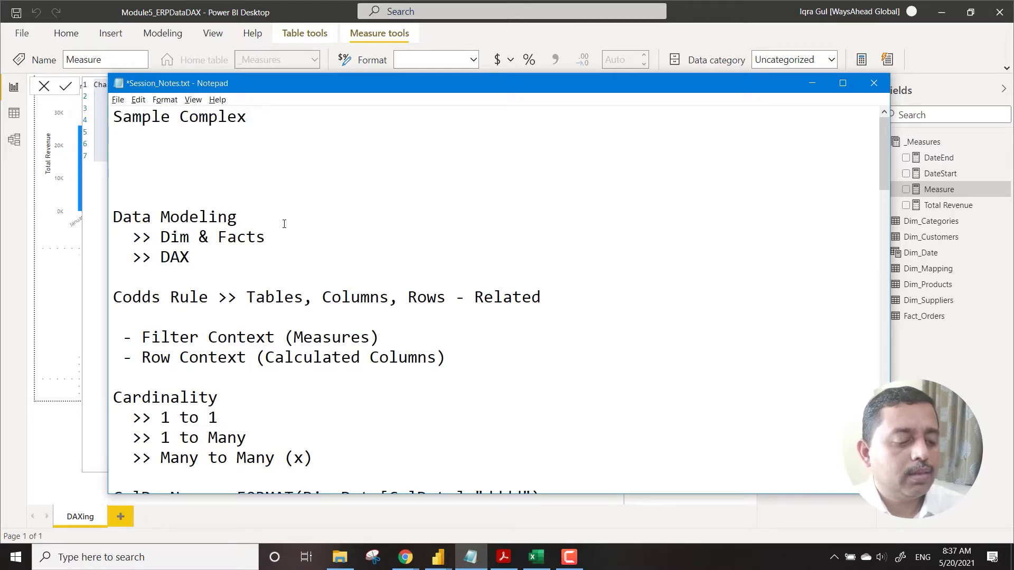
pyautogui.write(' DAX:')
pyautogui.press('Return')
pyautogui.hotkey('ctrl', 'v')
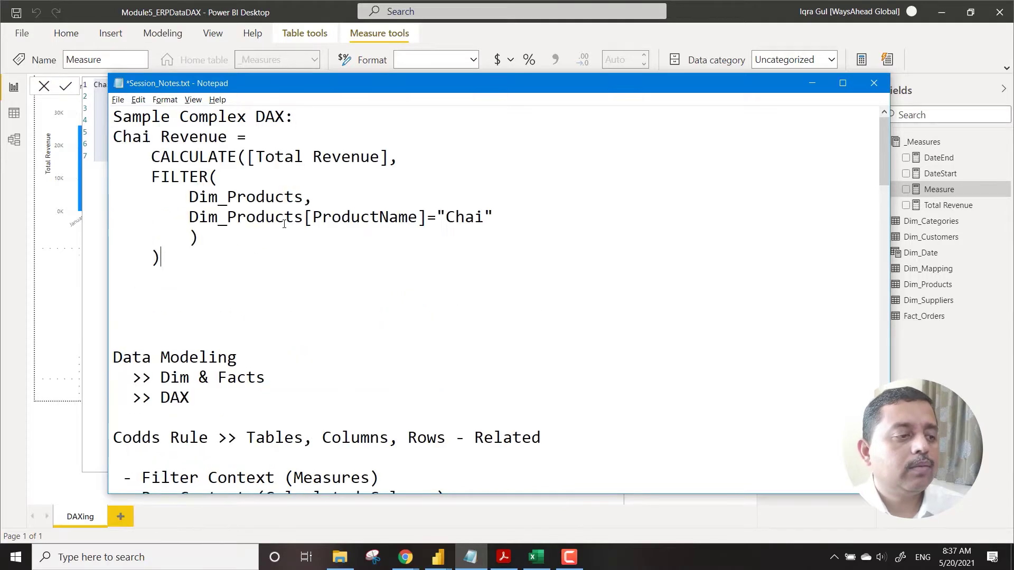
pyautogui.hotkey('ctrl', 's')
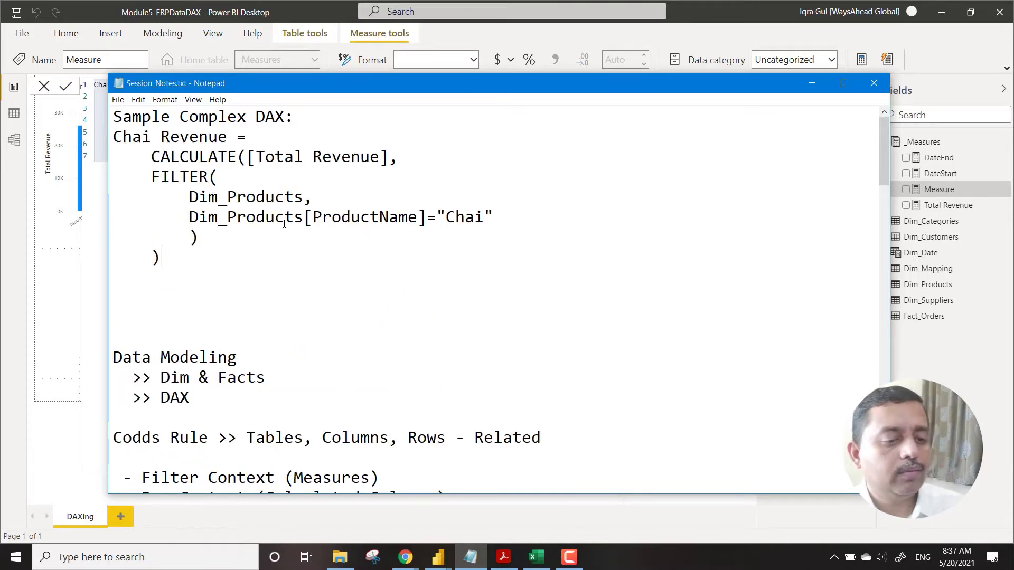
# Return to Power BI Desktop, collapse the formula editor and commit the Chai Revenue measure
pyautogui.click(813, 81)
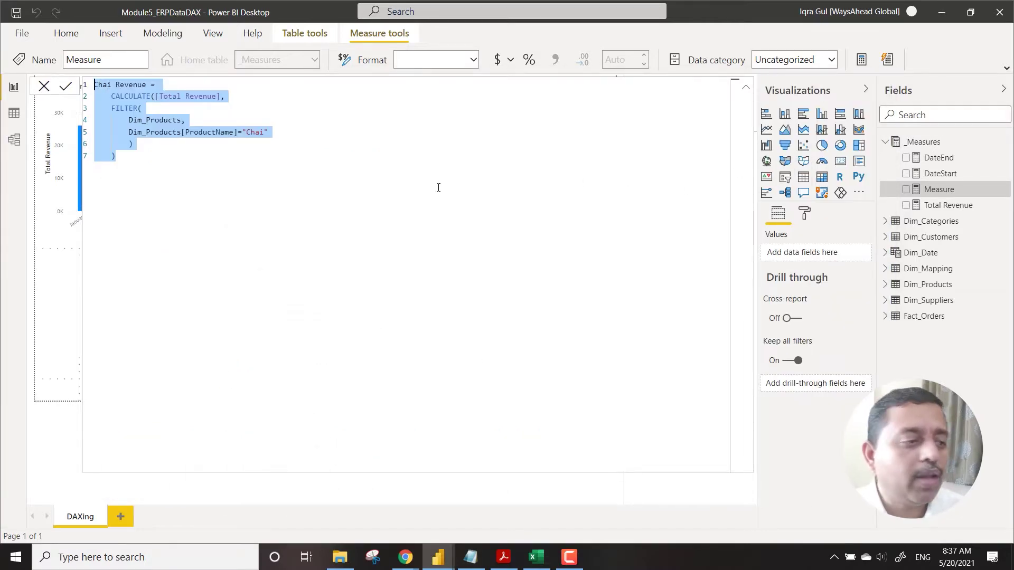
pyautogui.click(745, 92)
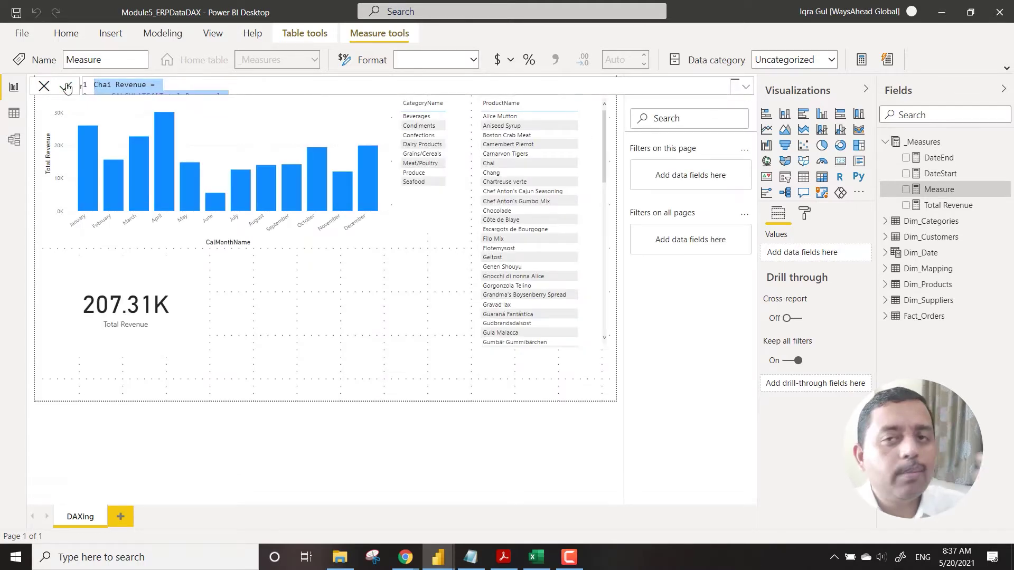
pyautogui.click(67, 87)
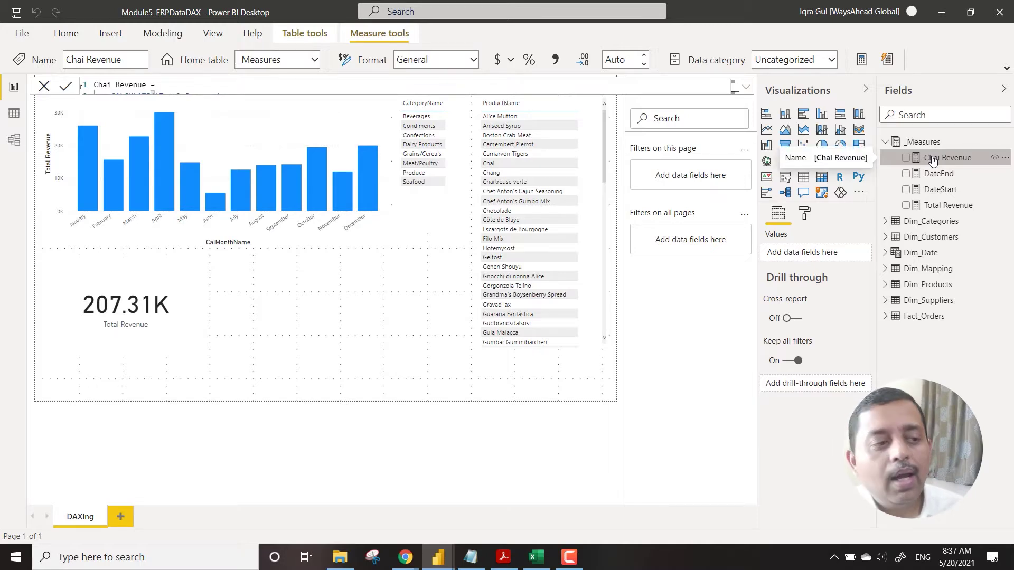
# Open the Total Revenue measure in the enlarged editor and insert CALCULATE before its sum on an indented second line
pyautogui.click(948, 206)
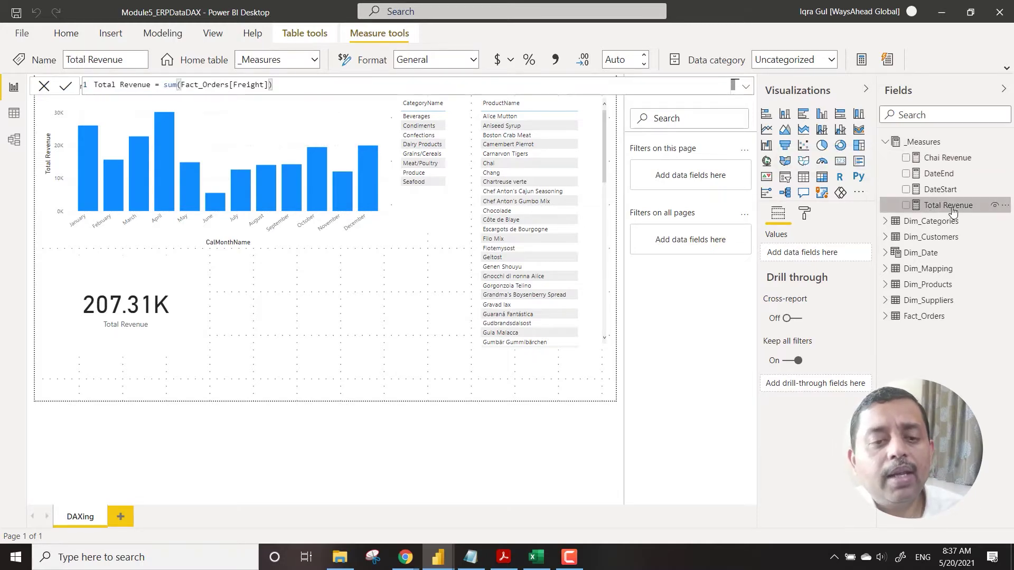
pyautogui.click(746, 88)
pyautogui.click(166, 86)
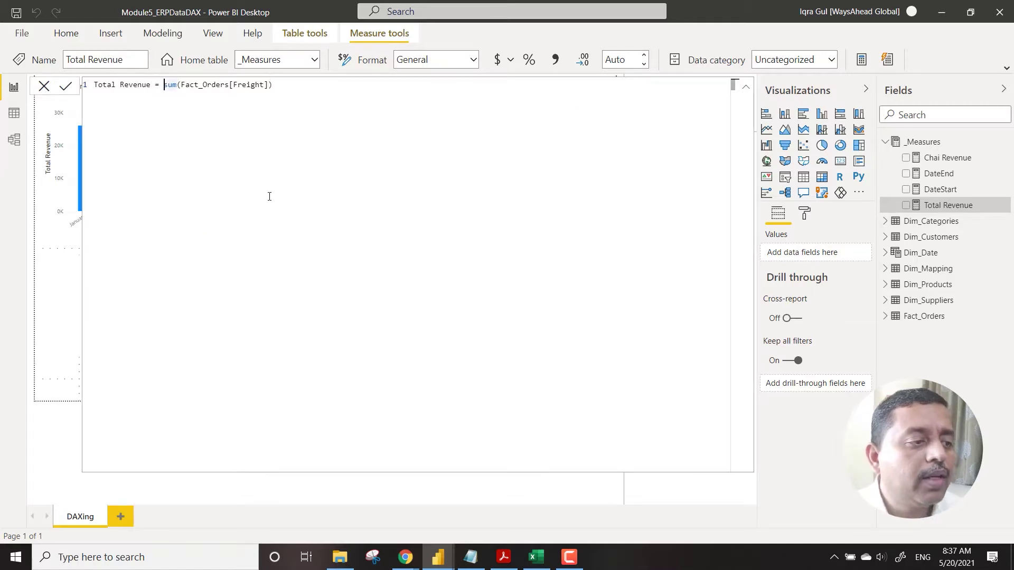
pyautogui.hotkey('shift', 'Return')
pyautogui.press('Tab')
pyautogui.write('calc')
pyautogui.press('Tab')
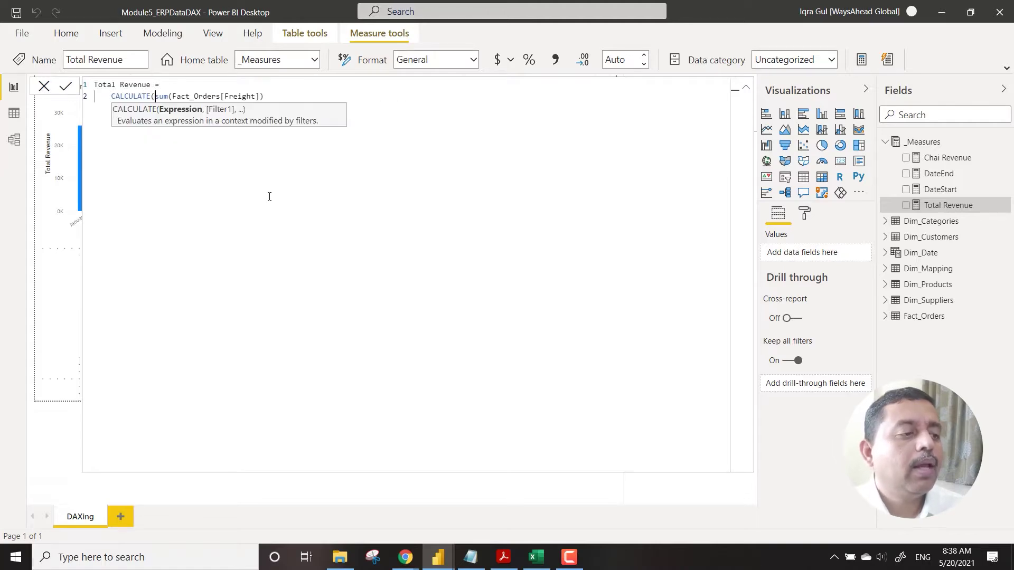
# Put sum(Fact_Orders[Freight] and its closing parenthesis on their own indented lines, and close CALCULATE on line 5
pyautogui.hotkey('shift', 'Return')
pyautogui.press('Tab')
pyautogui.press('End')
pyautogui.hotkey('shift', 'Return')
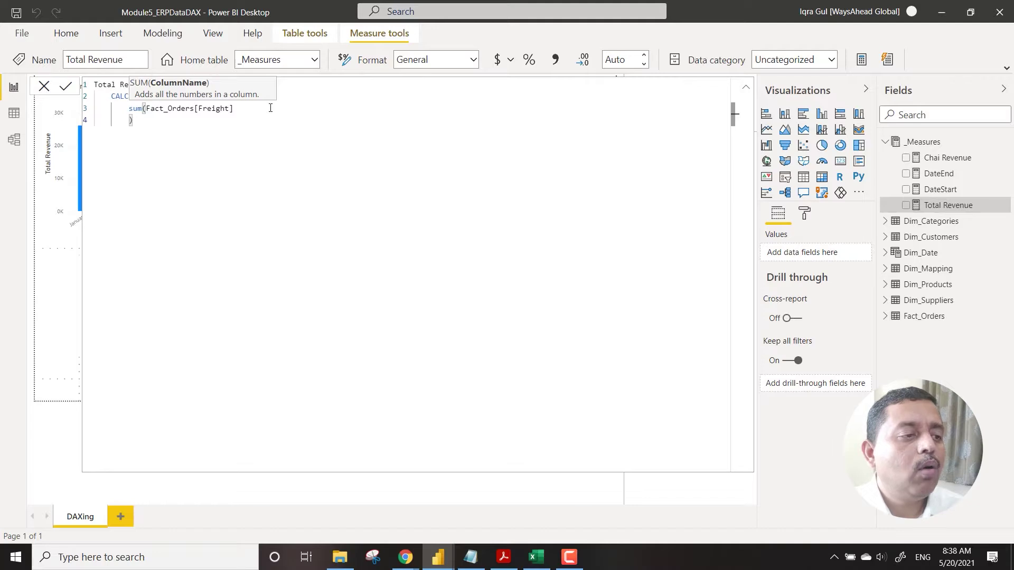
pyautogui.press('End')
pyautogui.hotkey('shift', 'Return')
pyautogui.write(')')
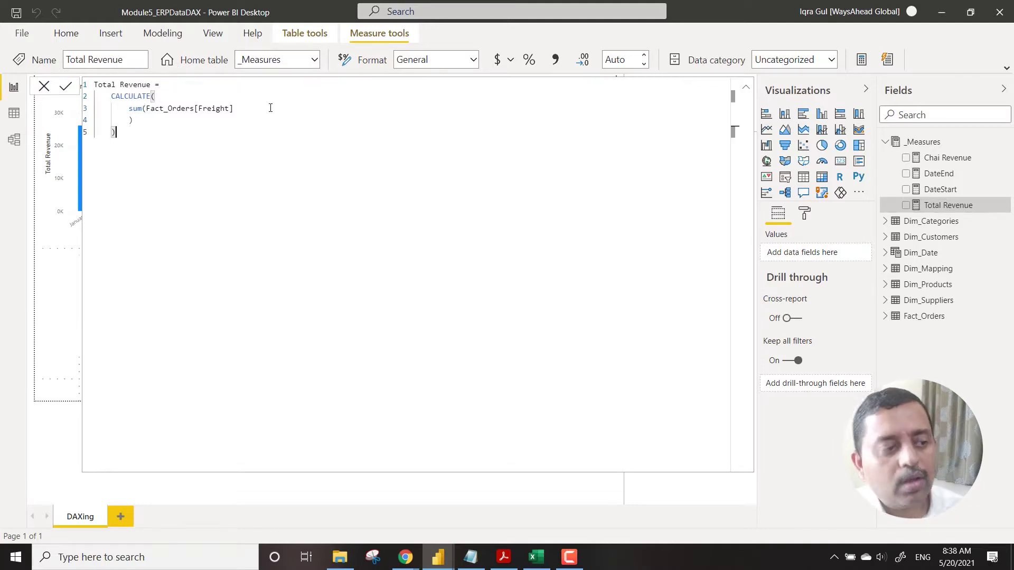
# Copy the full Total Revenue formula, commit the measure and collapse the formula editor
pyautogui.moveTo(117, 132); pyautogui.dragTo(72, 85)
pyautogui.hotkey('ctrl', 'c')
pyautogui.click(277, 132)
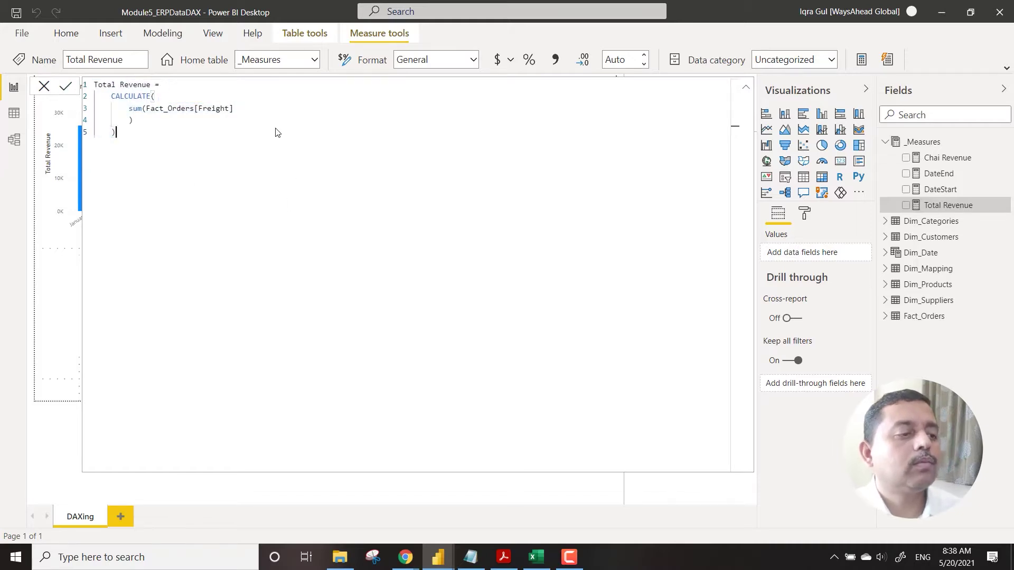
pyautogui.press('Return')
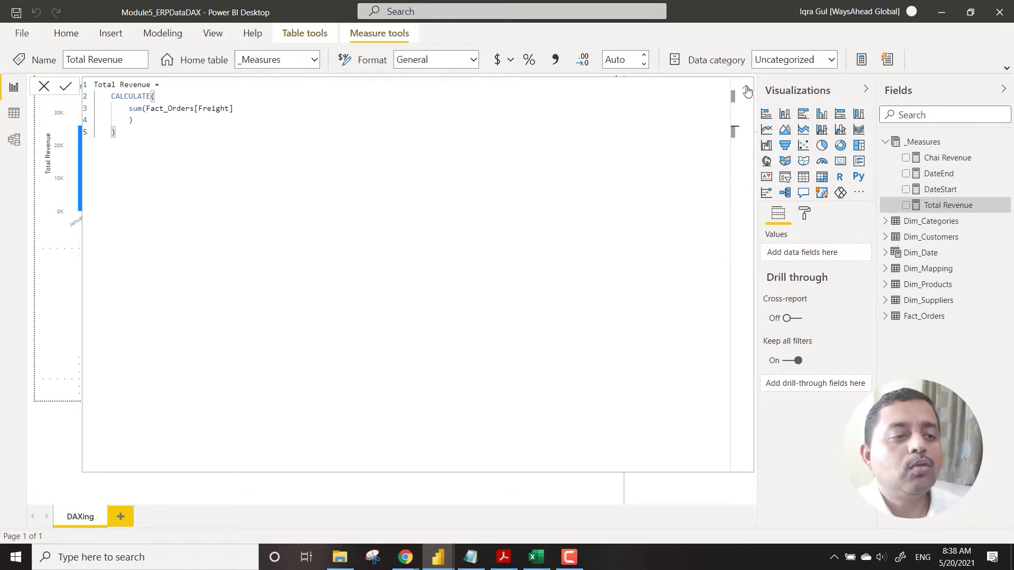
pyautogui.click(746, 90)
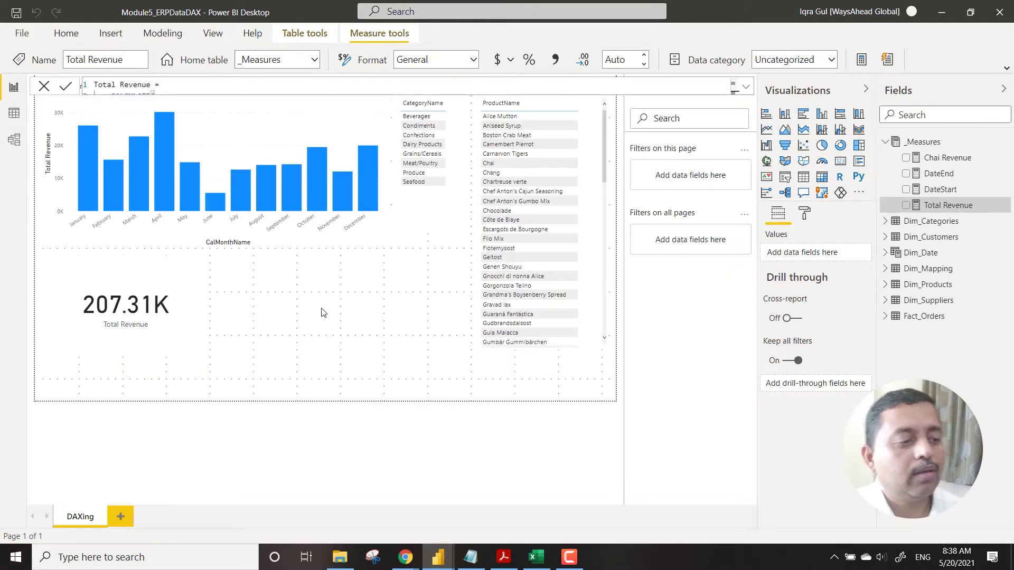
# Paste the Total Revenue formula into the Notepad session notes between the Sample Complex DAX heading and the Chai Revenue formula
pyautogui.click(471, 557)
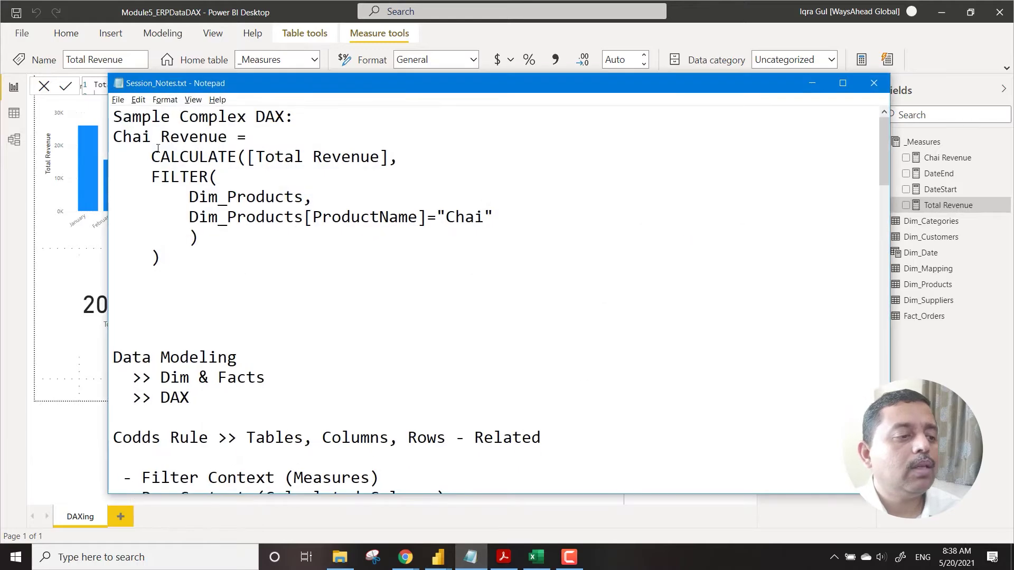
pyautogui.click(114, 118)
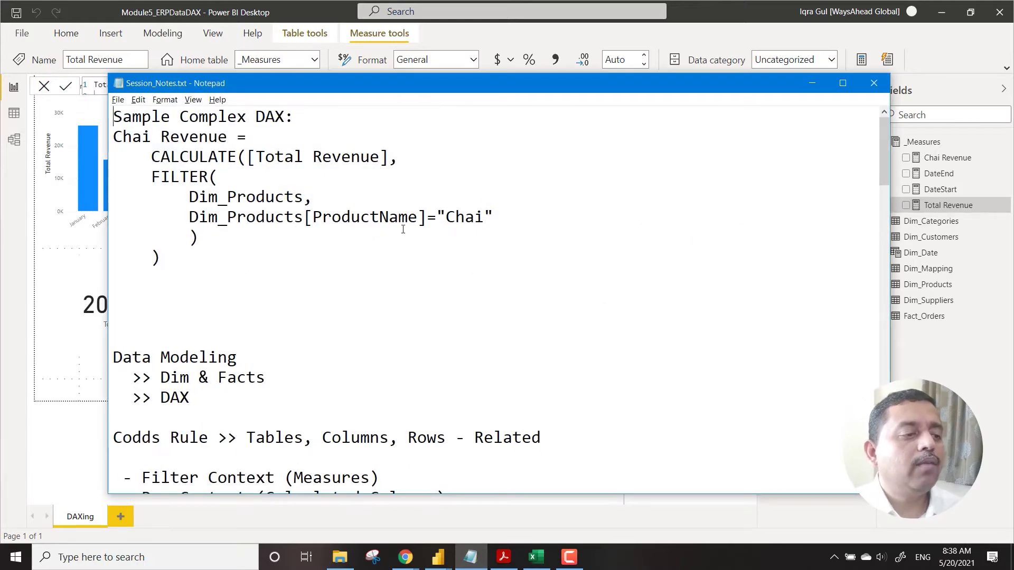
pyautogui.press('Return')
pyautogui.press('Return')
pyautogui.press('Down')
pyautogui.press('Return')
pyautogui.press('Up')
pyautogui.press('Return')
pyautogui.hotkey('ctrl', 'v')
pyautogui.press('Return')
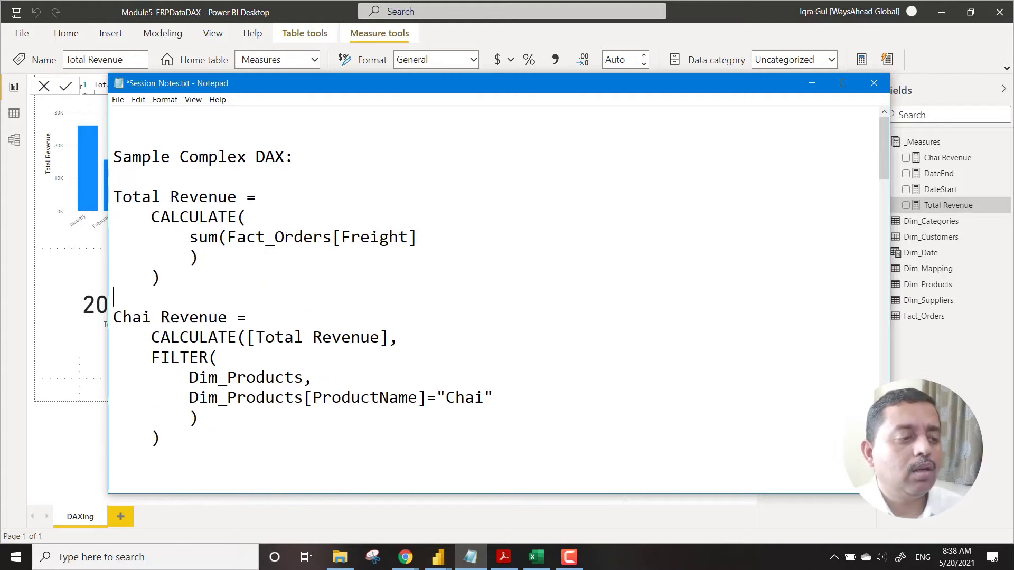
# Remove surplus blank lines above the Sample Complex DAX heading in the notes
pyautogui.hotkey('ctrl', 'Home')
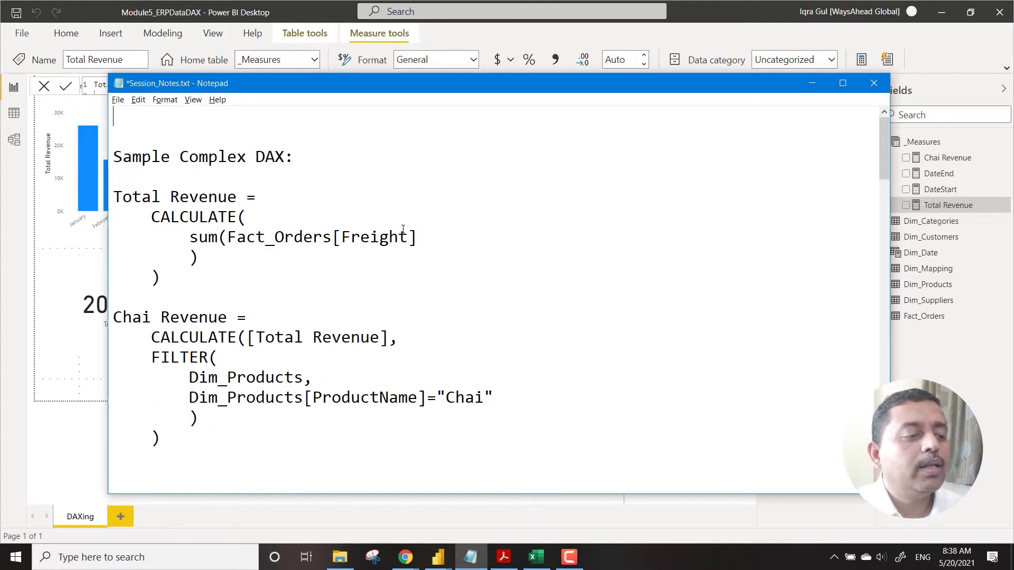
pyautogui.press('Delete')
pyautogui.press('Delete')
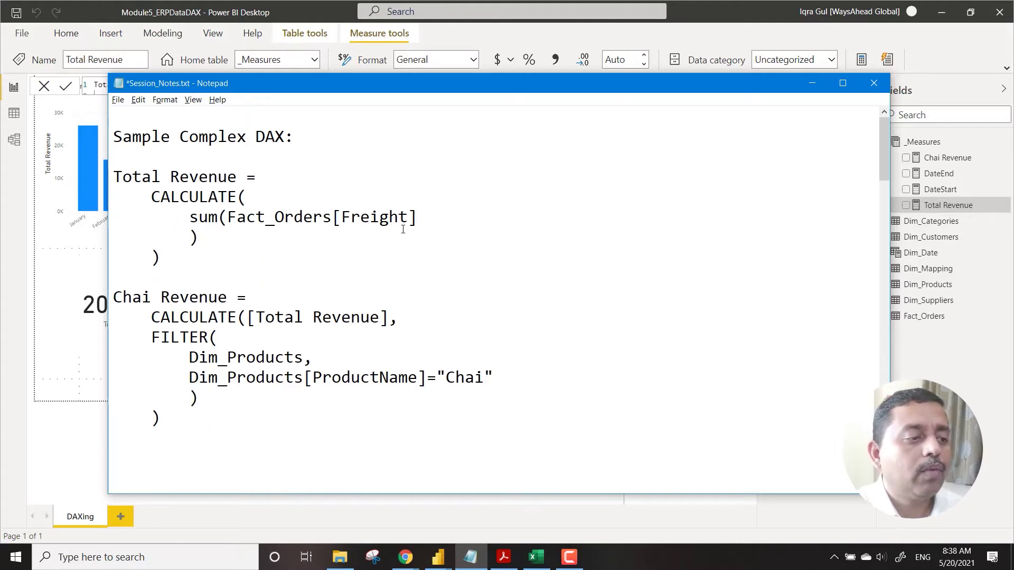
# Switch from the session notes back to the Power BI report and shrink the Total Revenue card
pyautogui.click(307, 417)
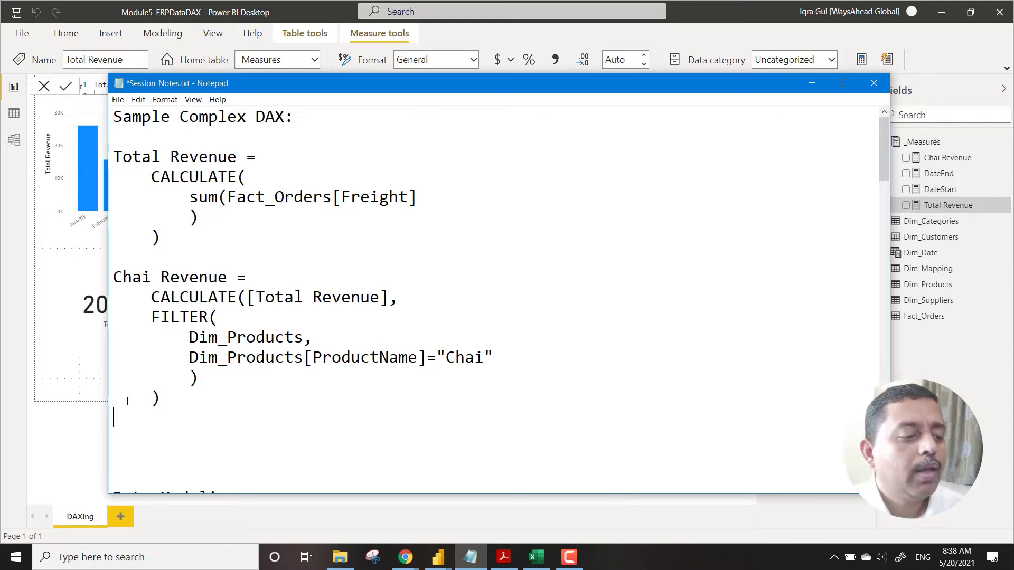
pyautogui.click(82, 366)
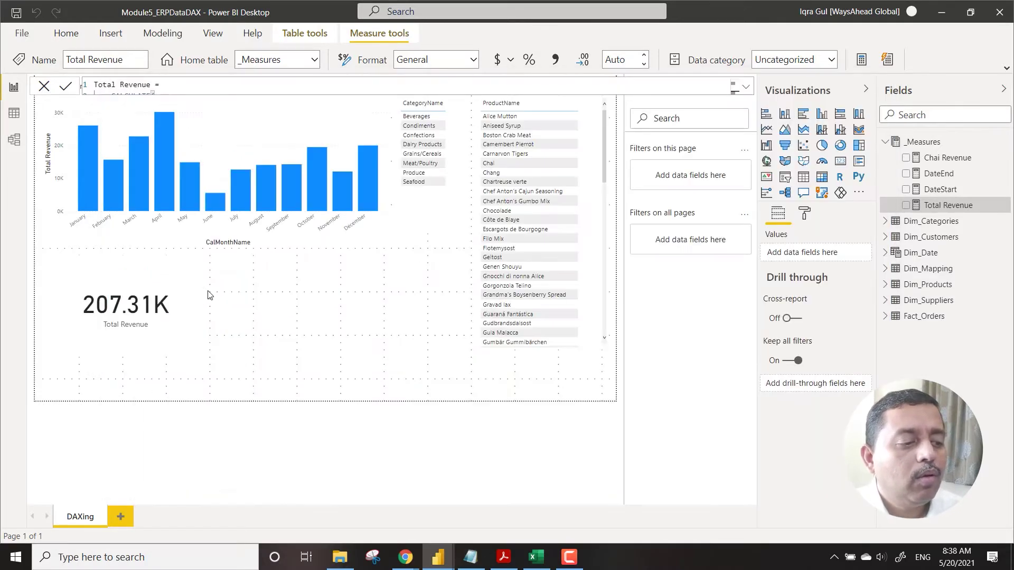
pyautogui.click(186, 285)
pyautogui.moveTo(209, 357); pyautogui.dragTo(165, 313)
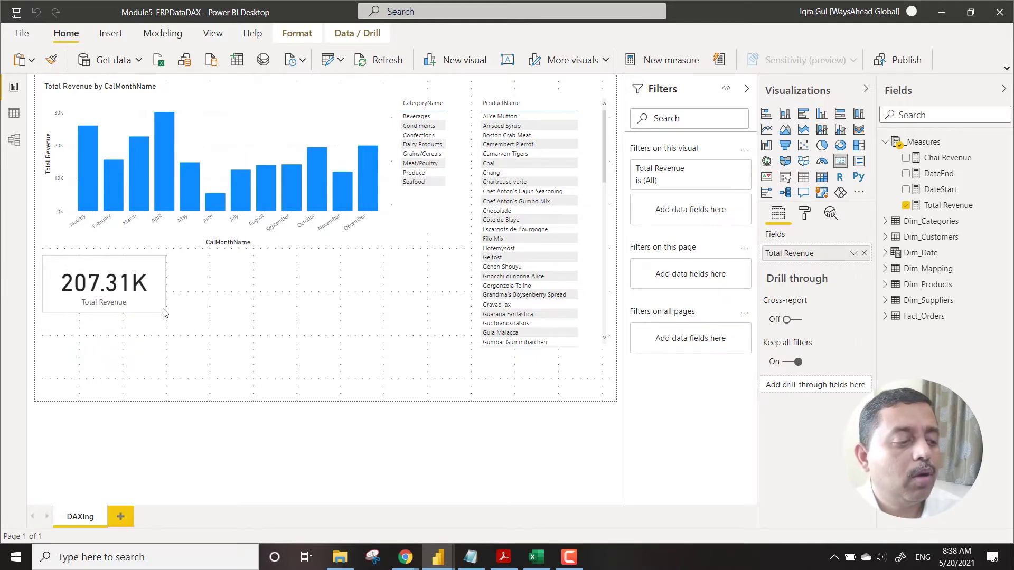
# Duplicate the Total Revenue card, place the copy beside it, and make it show the Chai Revenue measure
pyautogui.hotkey('ctrl', 'c')
pyautogui.hotkey('ctrl', 'v')
pyautogui.moveTo(163, 287); pyautogui.dragTo(271, 269)
pyautogui.moveTo(948, 159); pyautogui.dragTo(822, 255)
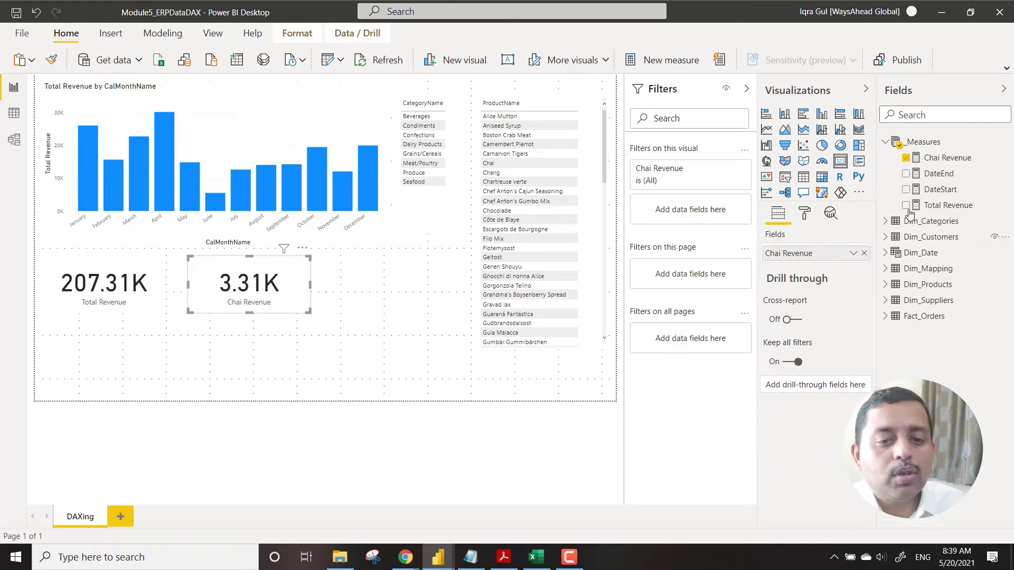
# Create a new measure in the _Measures table named Beverages Revenue and open its formula with CALCULATE( on an indented second line
pyautogui.rightClick(926, 146)
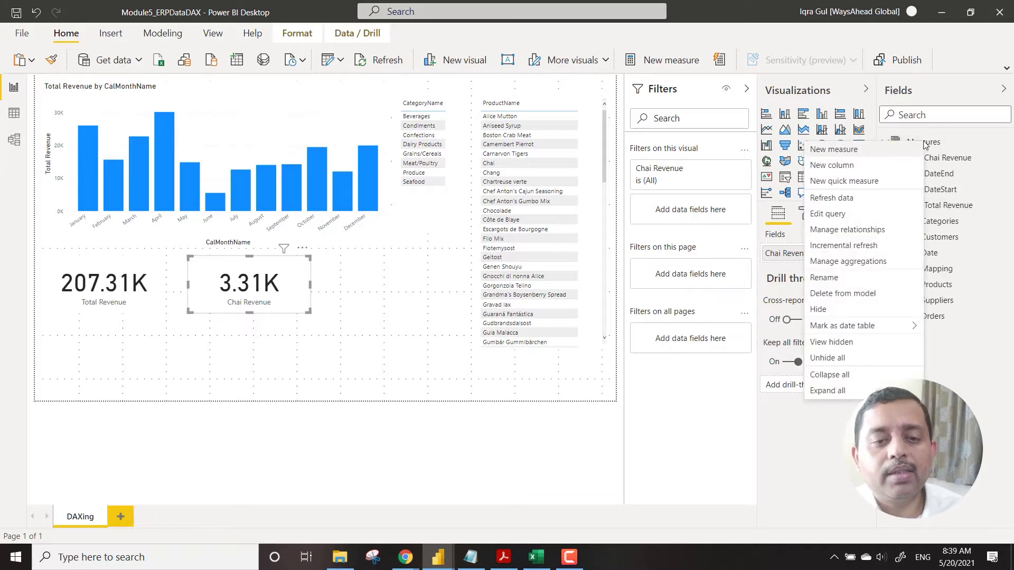
pyautogui.click(857, 152)
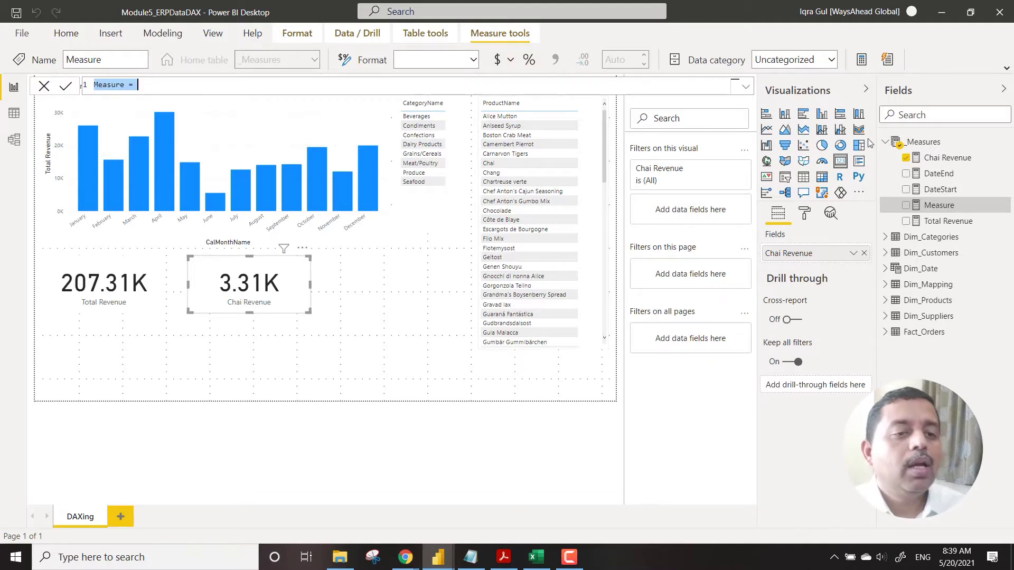
pyautogui.click(746, 86)
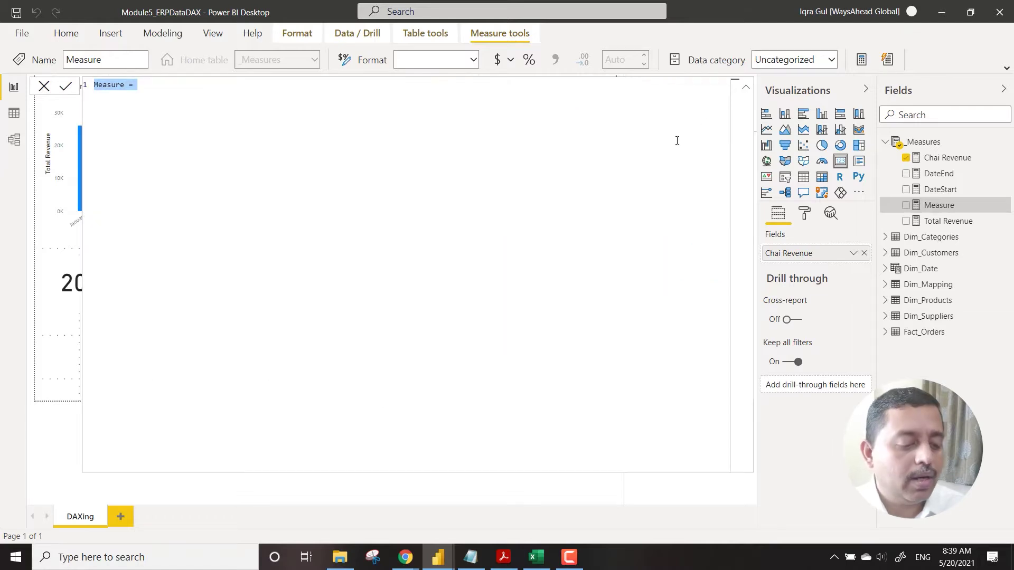
pyautogui.write('Beverages Revenue')
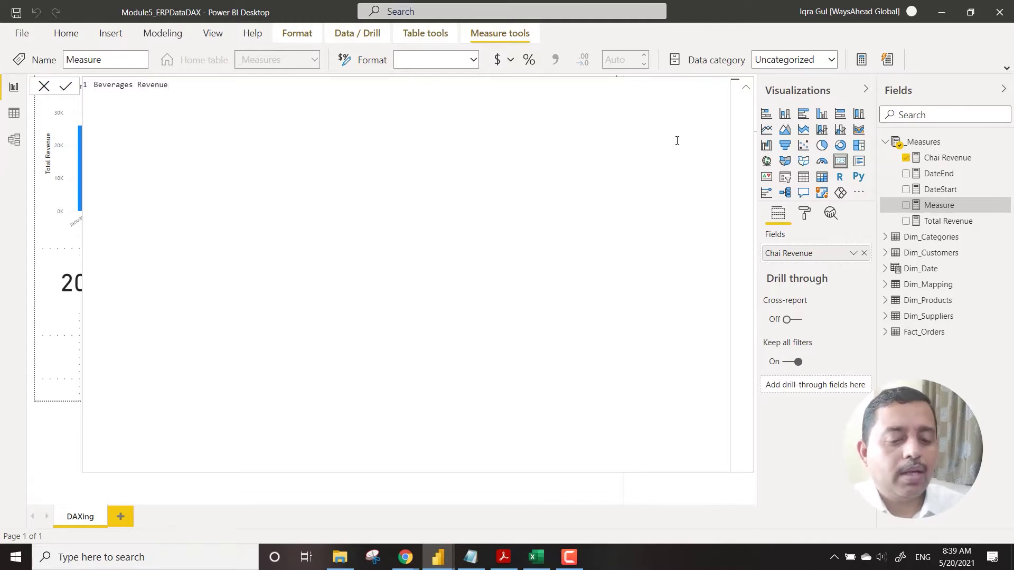
pyautogui.write(' =')
pyautogui.hotkey('shift', 'Return')
pyautogui.press('Tab')
pyautogui.write('cal')
pyautogui.press('Tab')
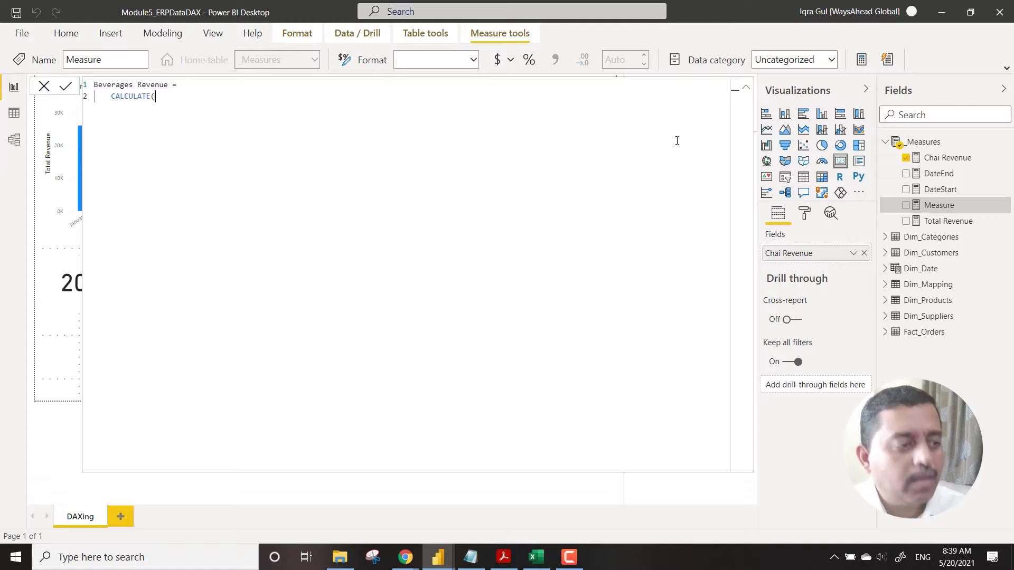
pyautogui.hotkey('shift', 'Return')
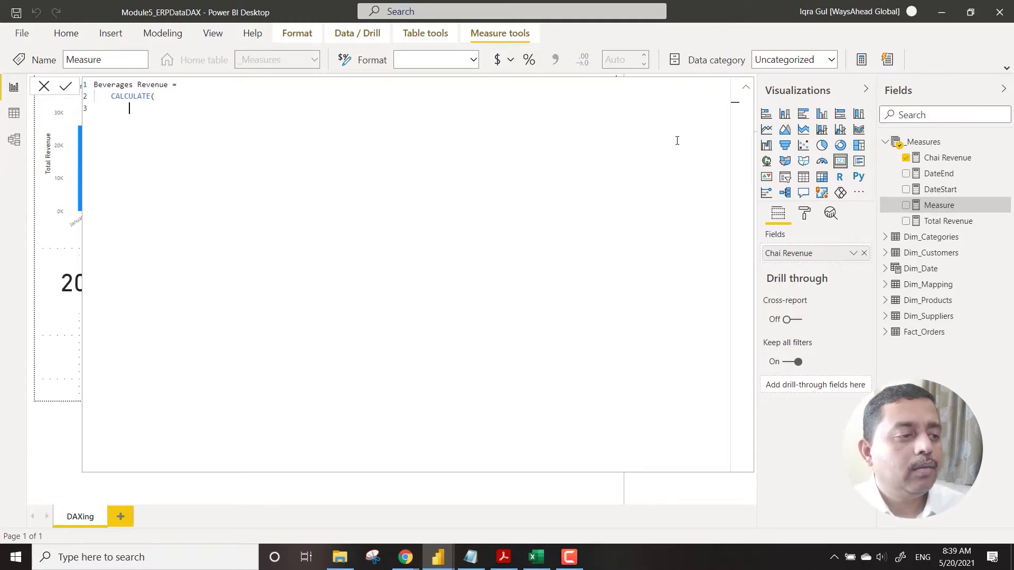
# Enter [Total Revenue] as the CALCULATE expression on line 3 and start a FILTER( argument on line 4
pyautogui.write('tot')
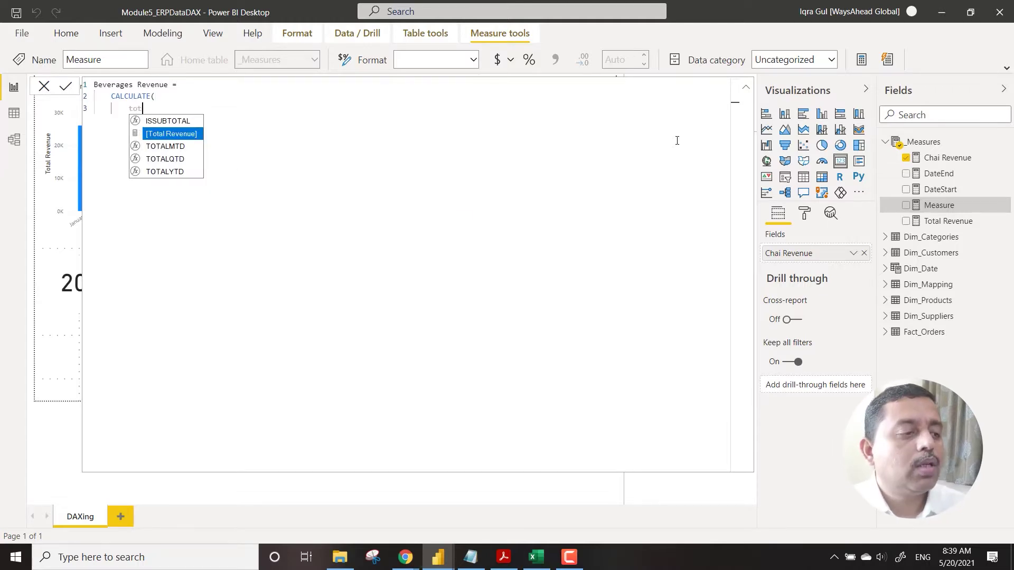
pyautogui.press('Tab')
pyautogui.write(', ')
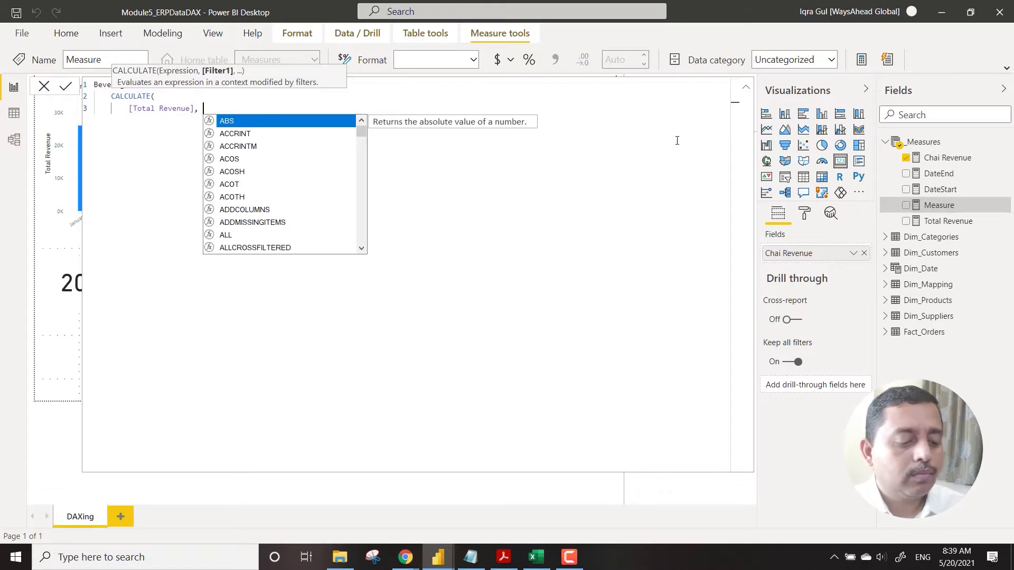
pyautogui.write('fil')
pyautogui.press('Tab')
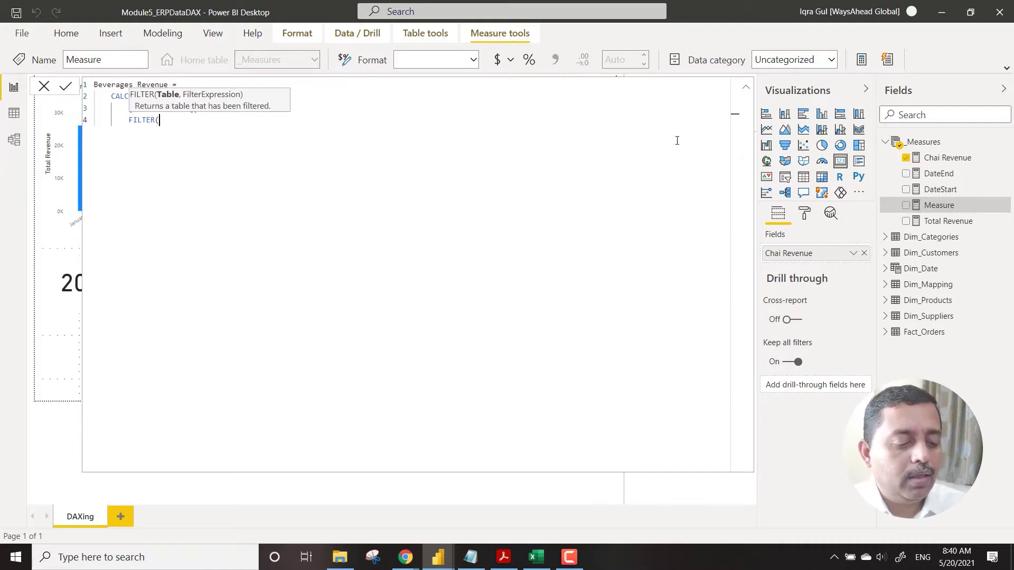
# Complete the FILTER with the Dim_Categories table and the condition Dim_Categories[CategoryName]="Beverages", including its closing parenthesis
pyautogui.write('cat')
pyautogui.press('Tab')
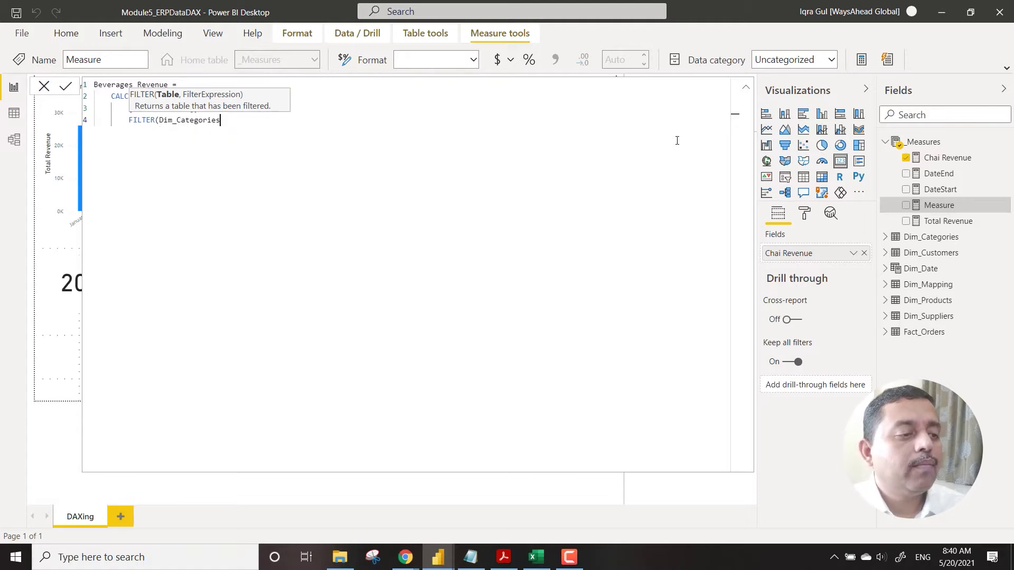
pyautogui.write(',')
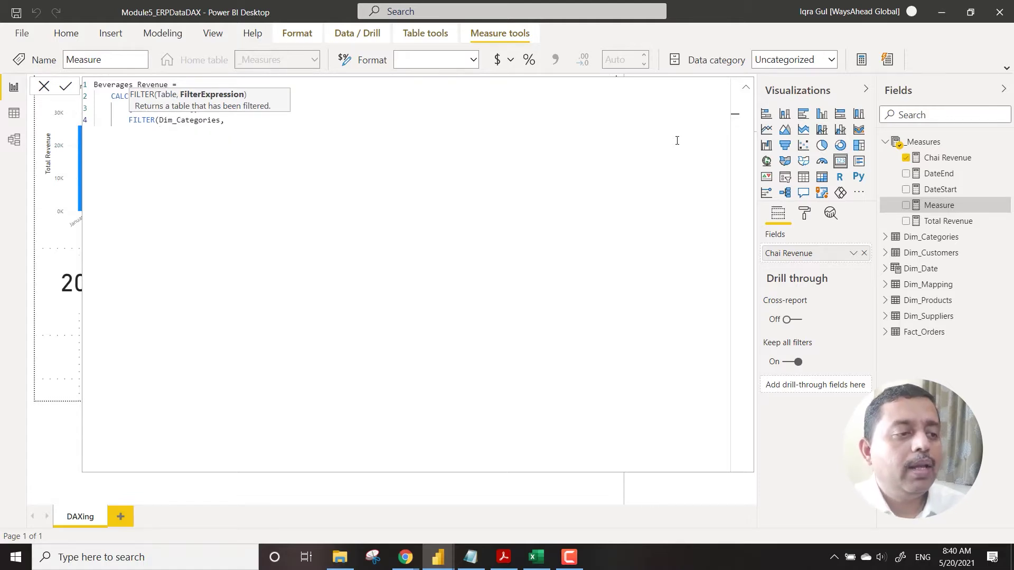
pyautogui.write('cat')
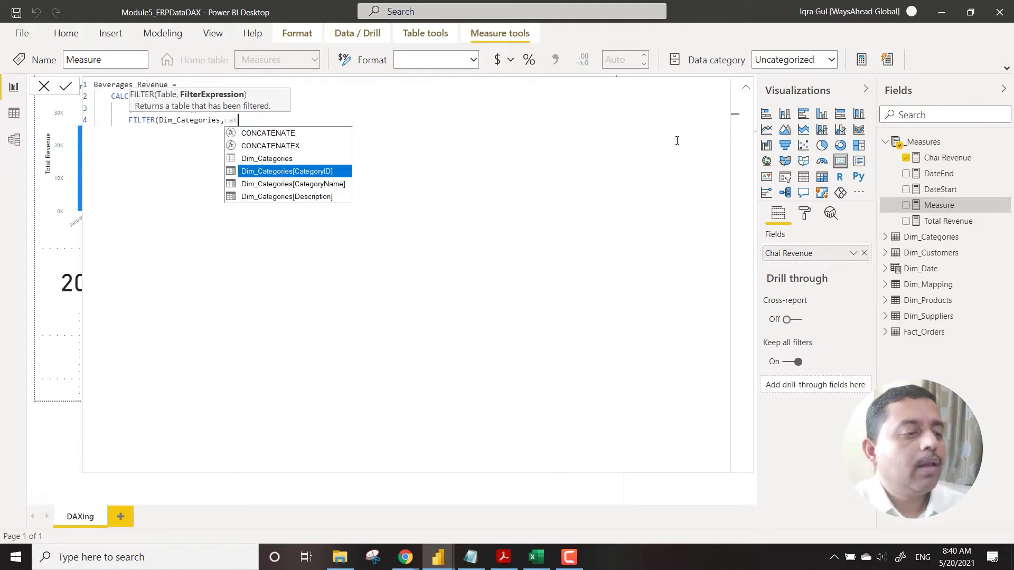
pyautogui.press('Down')
pyautogui.press('Down')
pyautogui.press('Up')
pyautogui.press('Tab')
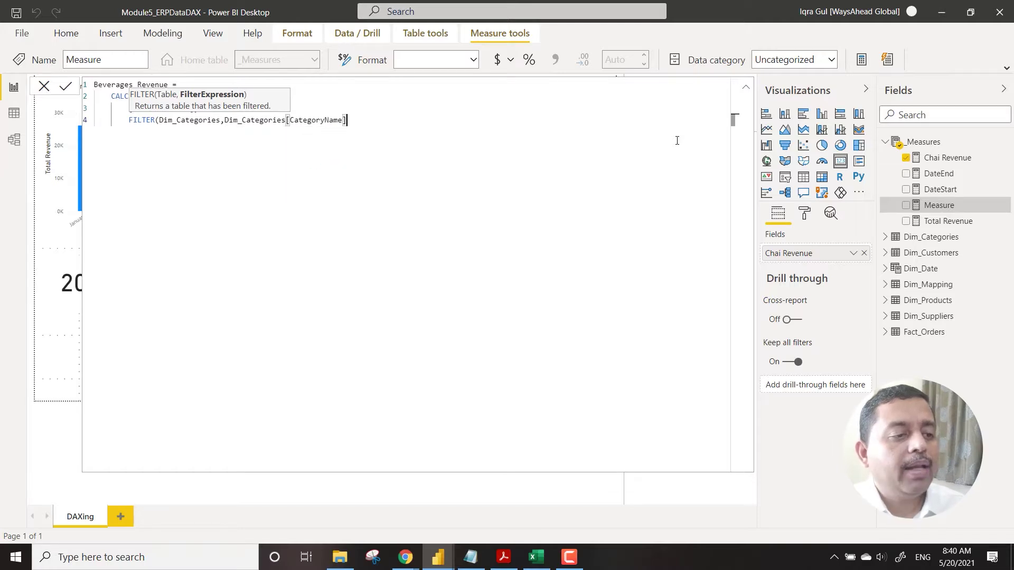
pyautogui.write('="B')
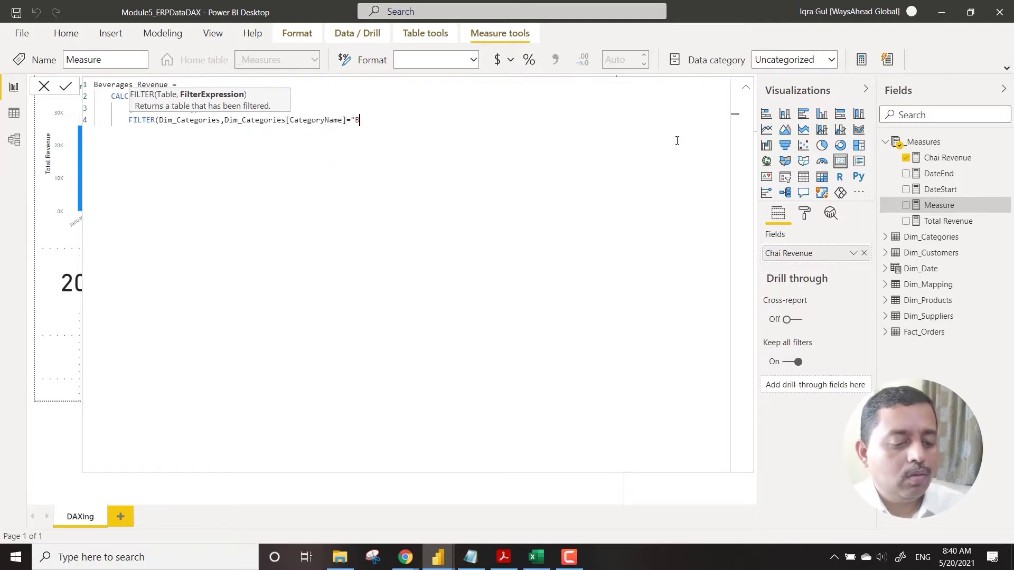
pyautogui.write('everages")')
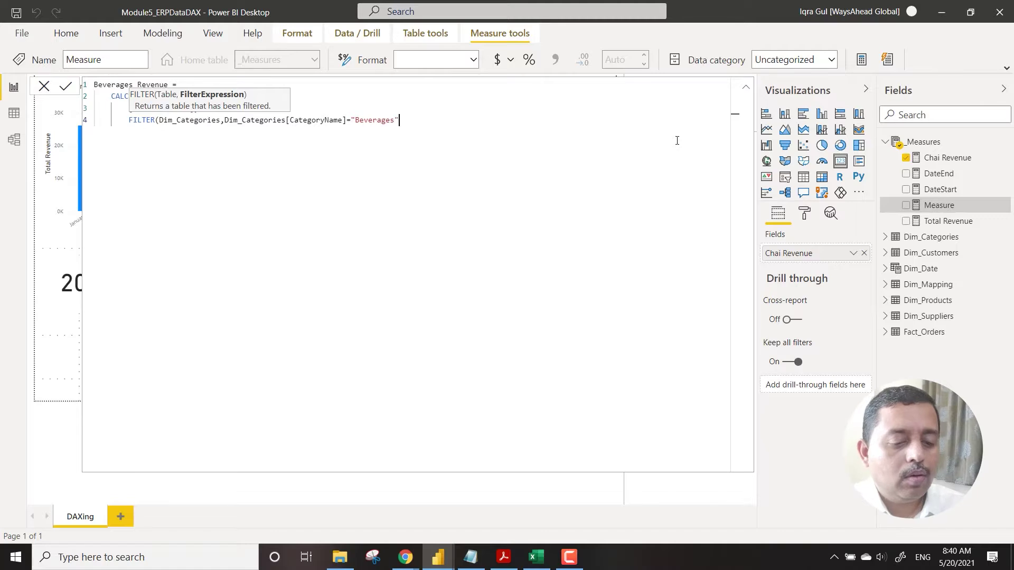
# Put the FILTER arguments on their own indented lines, with Dim_Categories on line 5 and the CategoryName condition on line 6
pyautogui.press('Left')
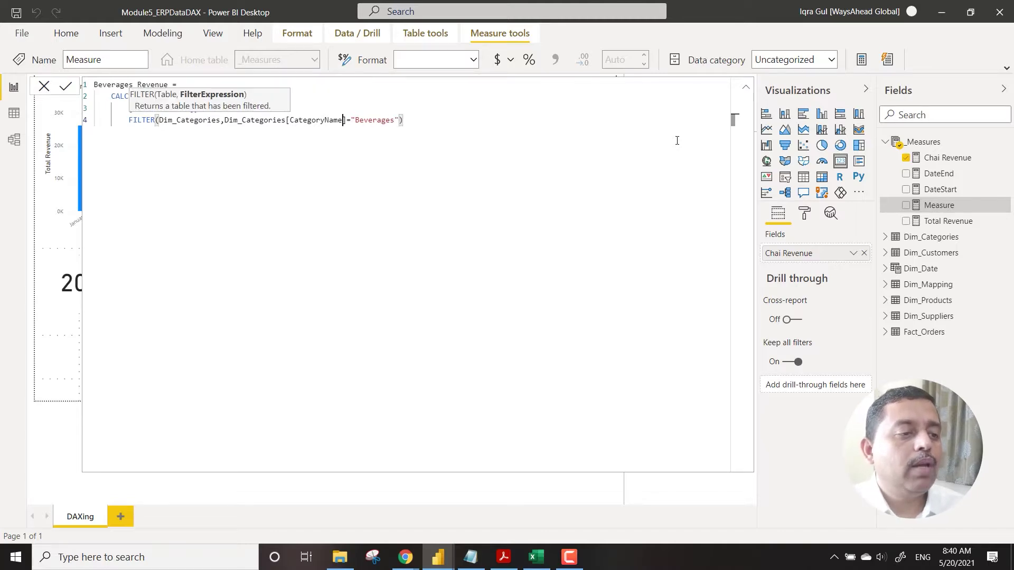
pyautogui.hotkey('ctrl', 'Left')
pyautogui.hotkey('ctrl', 'Left')
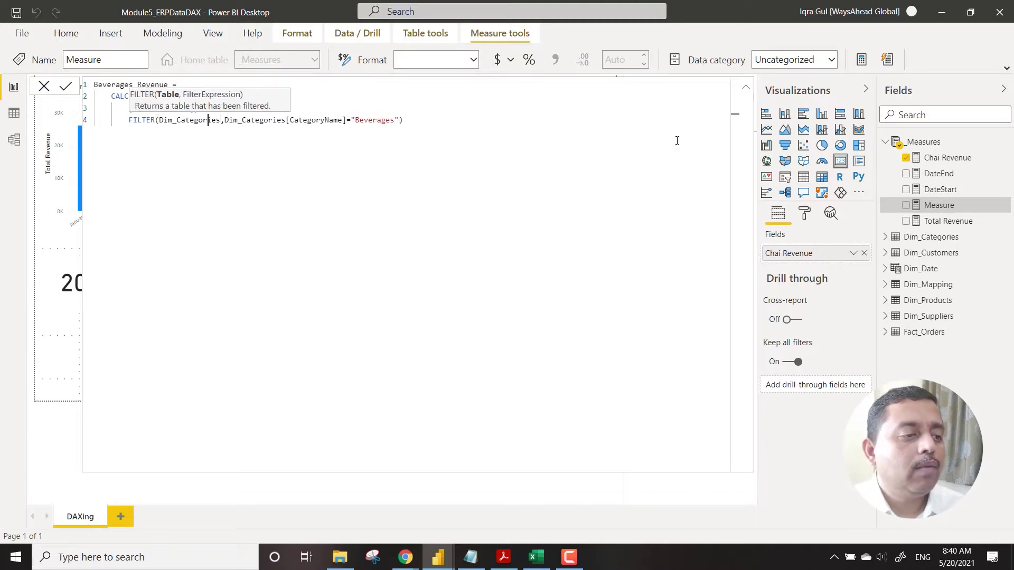
pyautogui.hotkey('ctrl', 'Left')
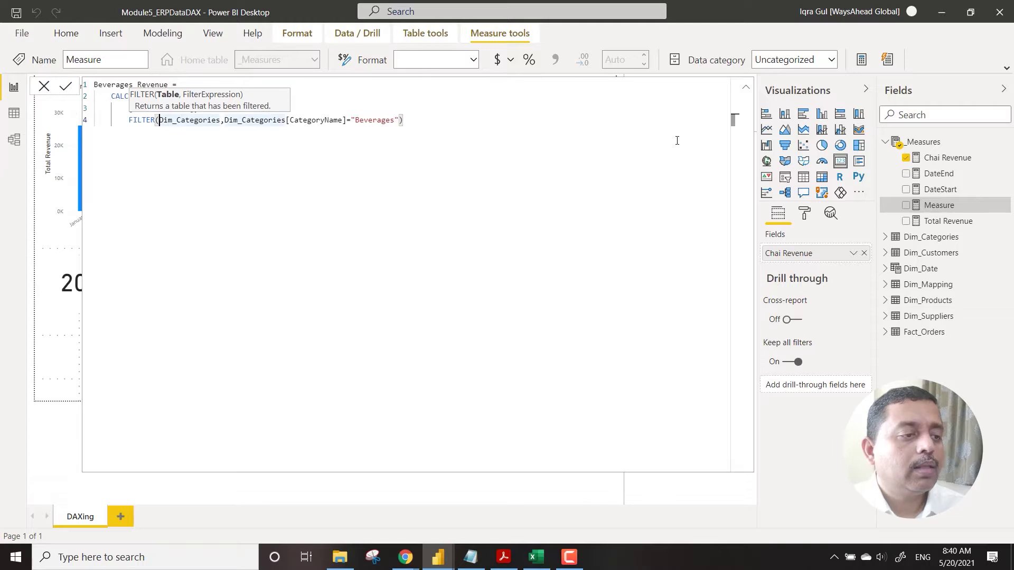
pyautogui.hotkey('shift', 'Return')
pyautogui.press('Right')
pyautogui.press('Right')
pyautogui.press('Right')
pyautogui.press('Right')
pyautogui.press('Right')
pyautogui.press('Right')
pyautogui.press('Right')
pyautogui.press('Right')
pyautogui.press('Right')
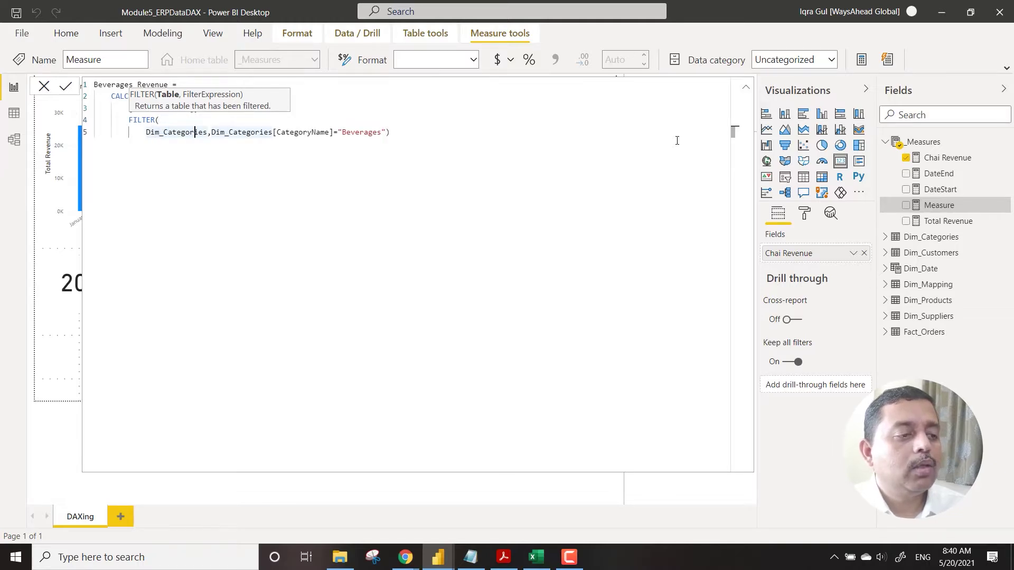
pyautogui.hotkey('shift', 'Return')
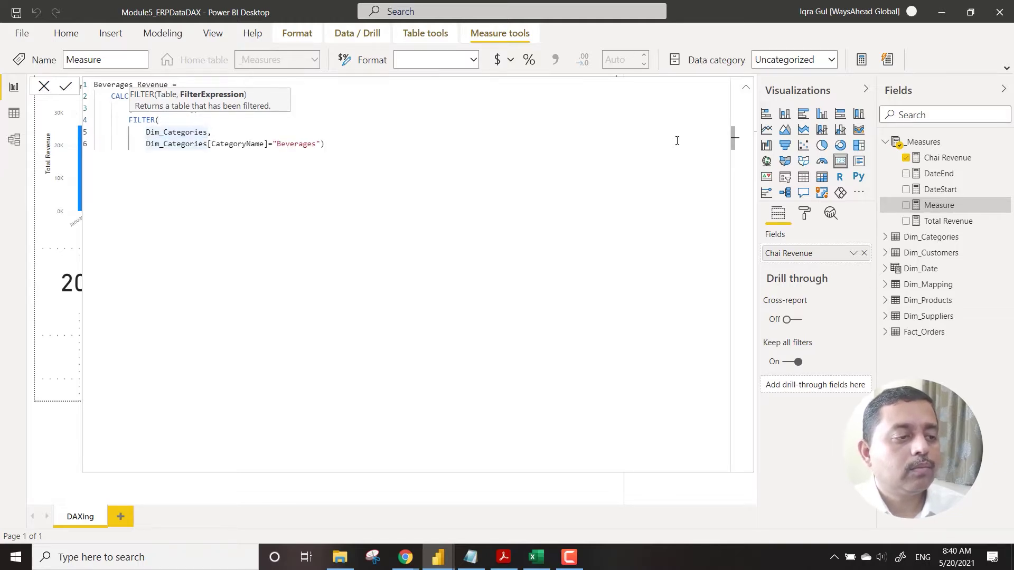
# Move FILTER's closing parenthesis to line 7, close CALCULATE on line 8, commit the measure and collapse the formula editor
pyautogui.hotkey('ctrl', 'Right')
pyautogui.hotkey('ctrl', 'Right')
pyautogui.press('Right')
pyautogui.press('Right')
pyautogui.hotkey('shift', 'Return')
pyautogui.hotkey('shift', 'Return')
pyautogui.write(')')
pyautogui.press('Return')
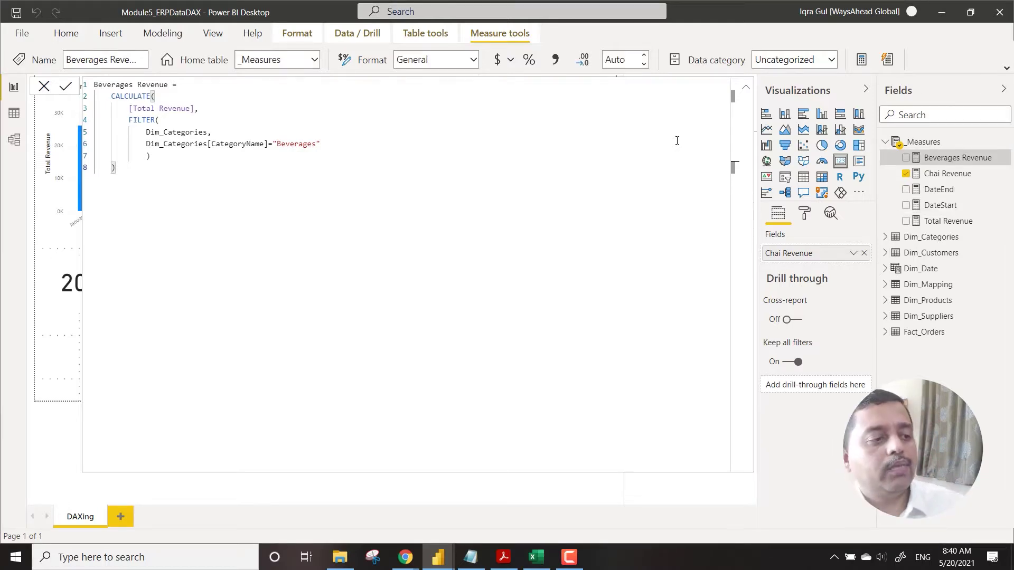
pyautogui.click(746, 86)
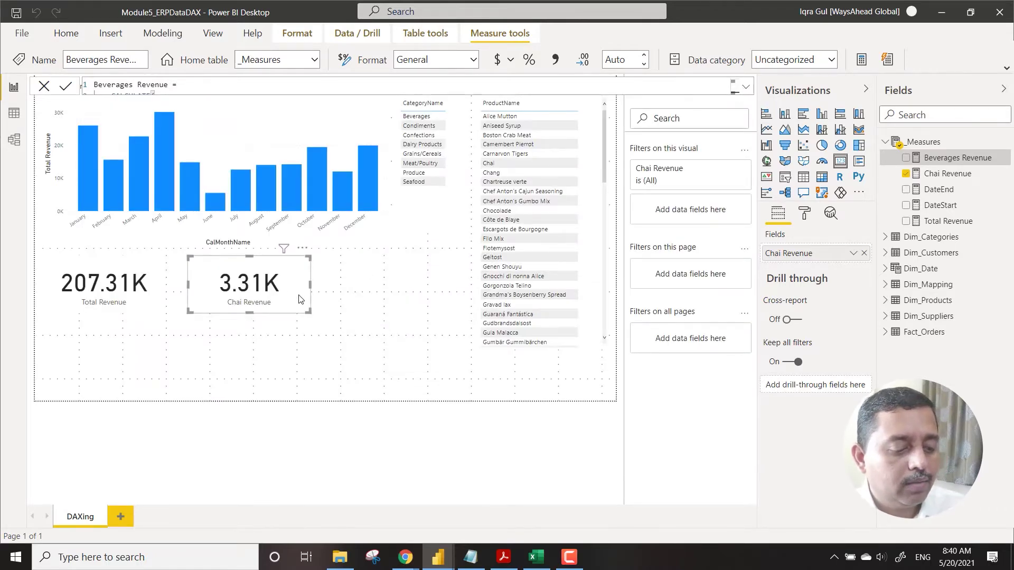
pyautogui.hotkey('ctrl', 'v')
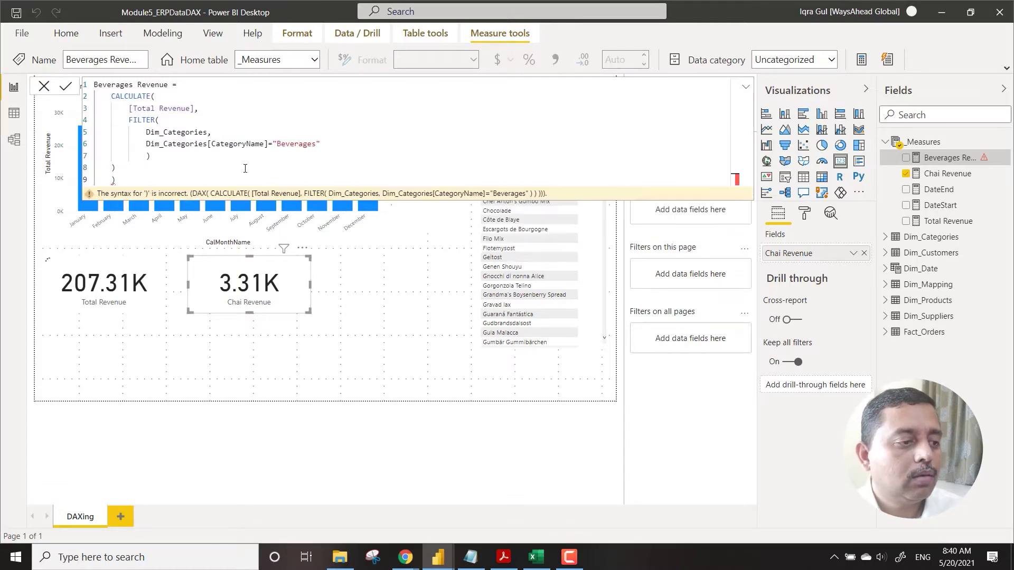
pyautogui.press('BackSpace')
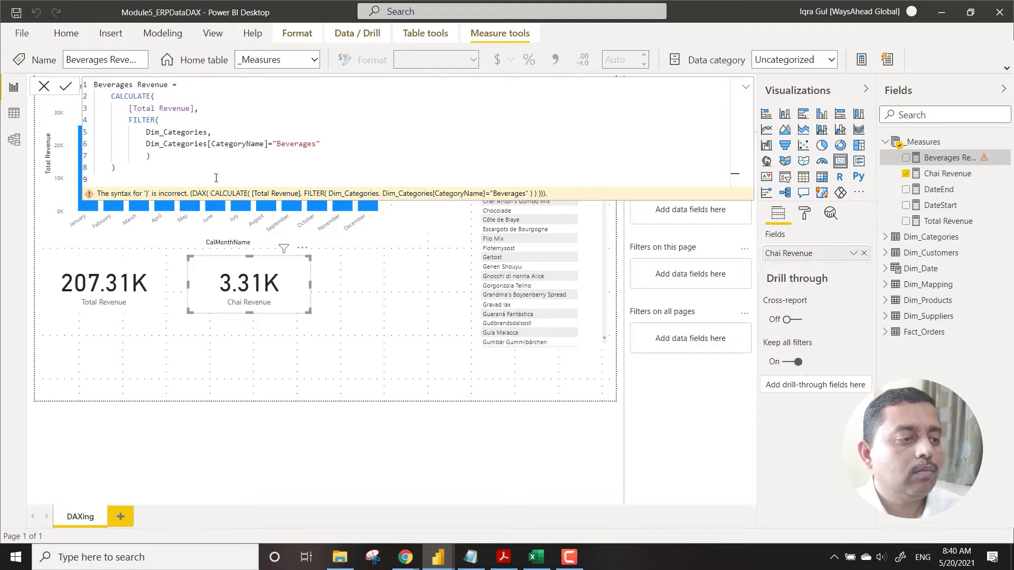
pyautogui.press('BackSpace')
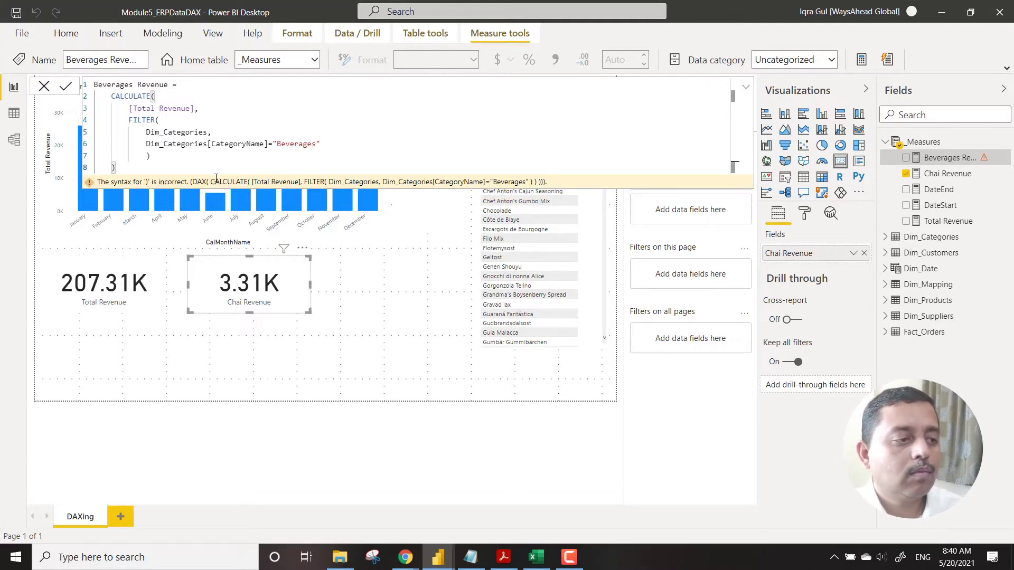
pyautogui.press('Return')
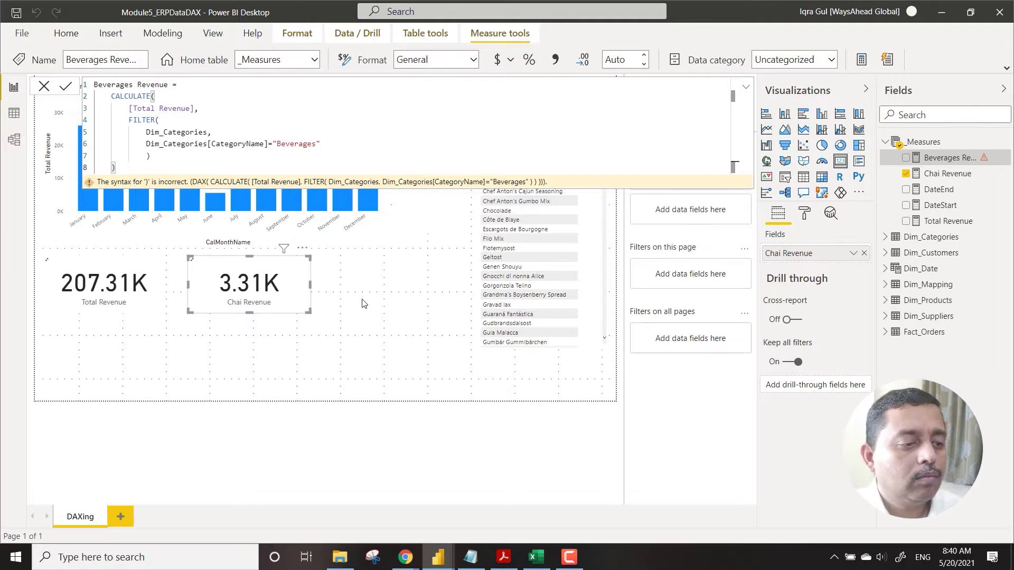
# Duplicate the Chai Revenue card, place the copy beside it, and make it show the Beverages Revenue measure
pyautogui.click(391, 321)
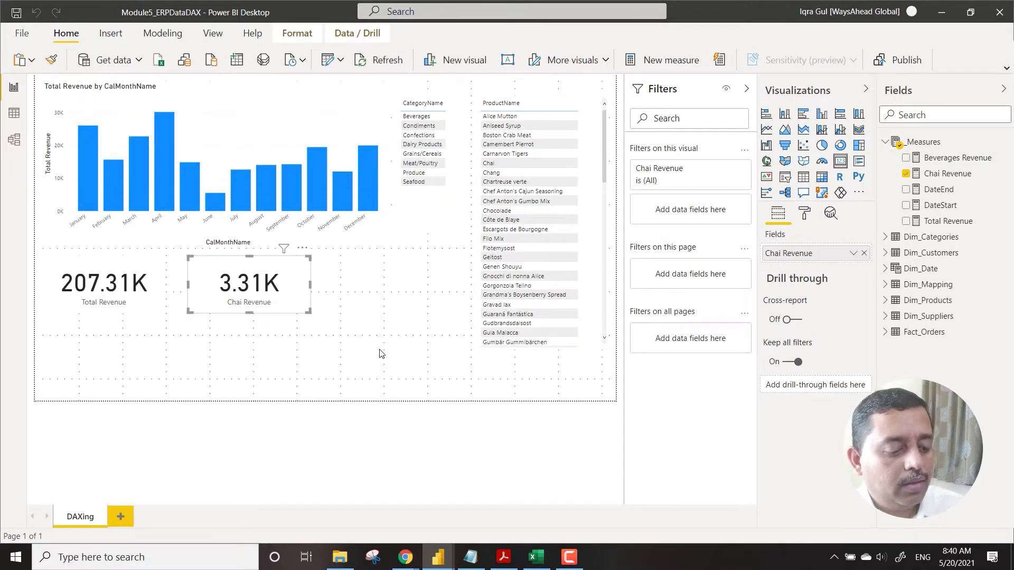
pyautogui.hotkey('ctrl', 'c')
pyautogui.hotkey('ctrl', 'v')
pyautogui.moveTo(299, 296); pyautogui.dragTo(453, 297)
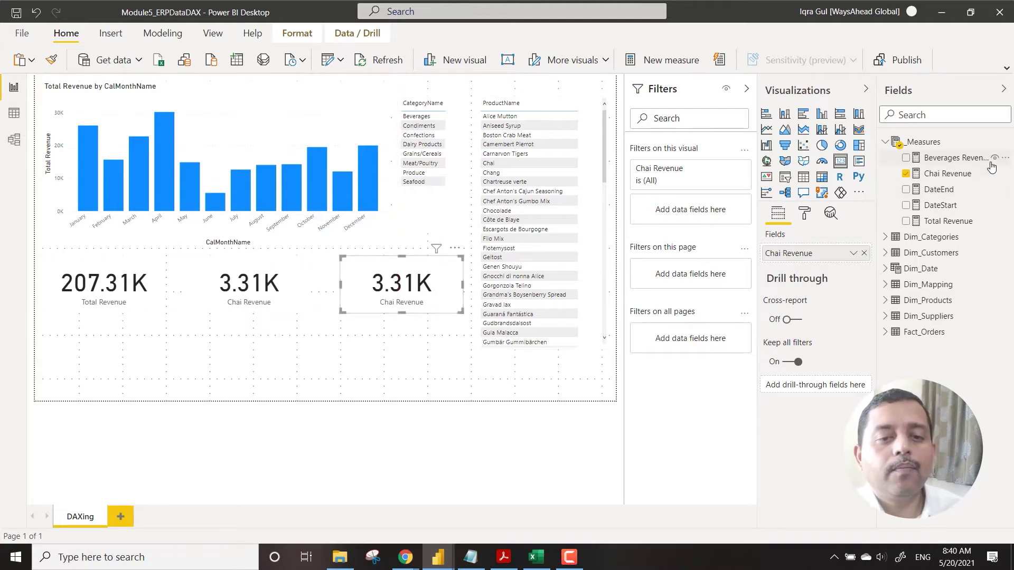
pyautogui.moveTo(948, 158); pyautogui.dragTo(808, 254)
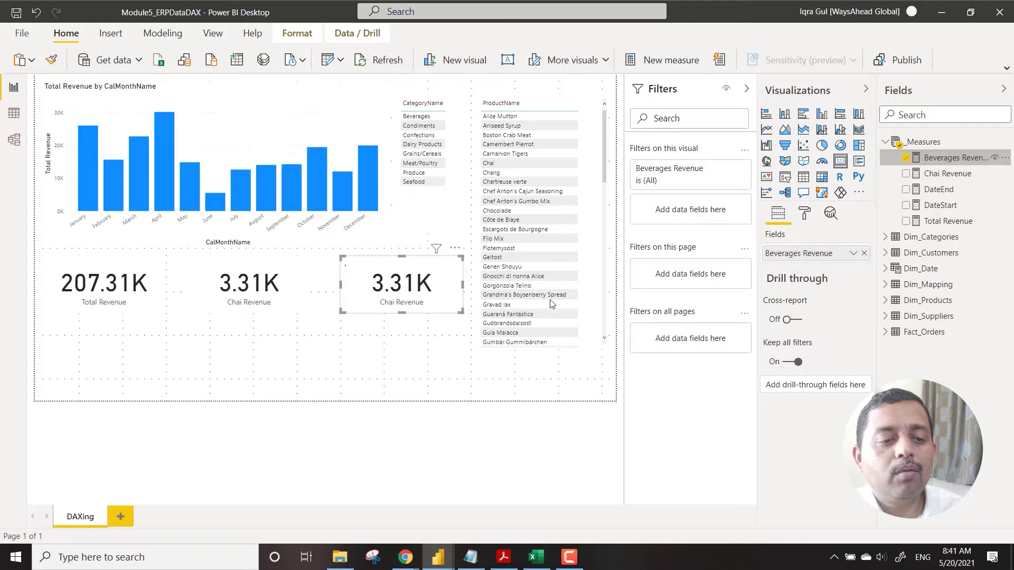
# Move the Chai Revenue card down one row and place the Beverages Revenue card above it, beside the Total Revenue card
pyautogui.click(339, 366)
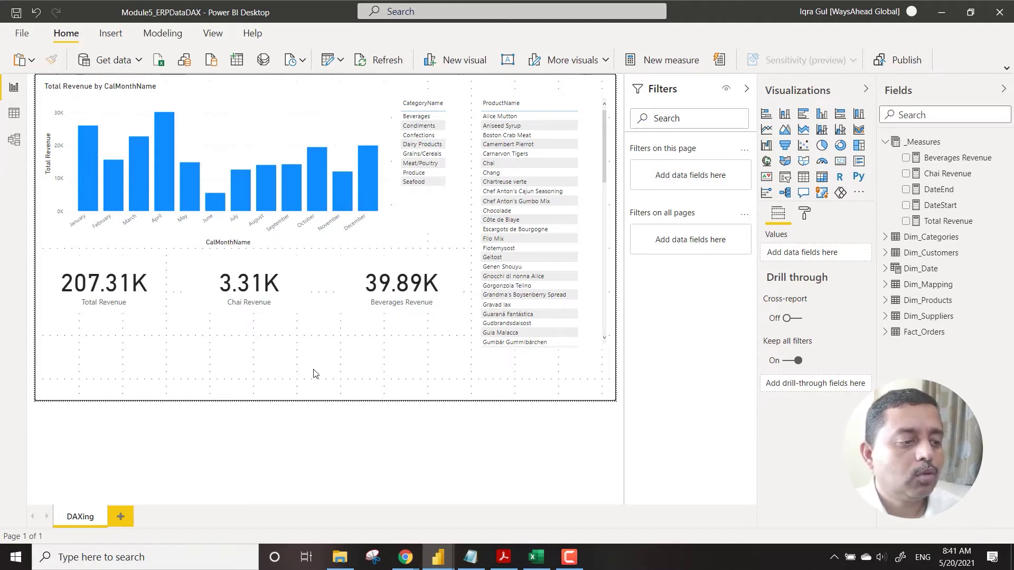
pyautogui.moveTo(285, 249); pyautogui.dragTo(292, 320)
pyautogui.moveTo(371, 300); pyautogui.dragTo(260, 299)
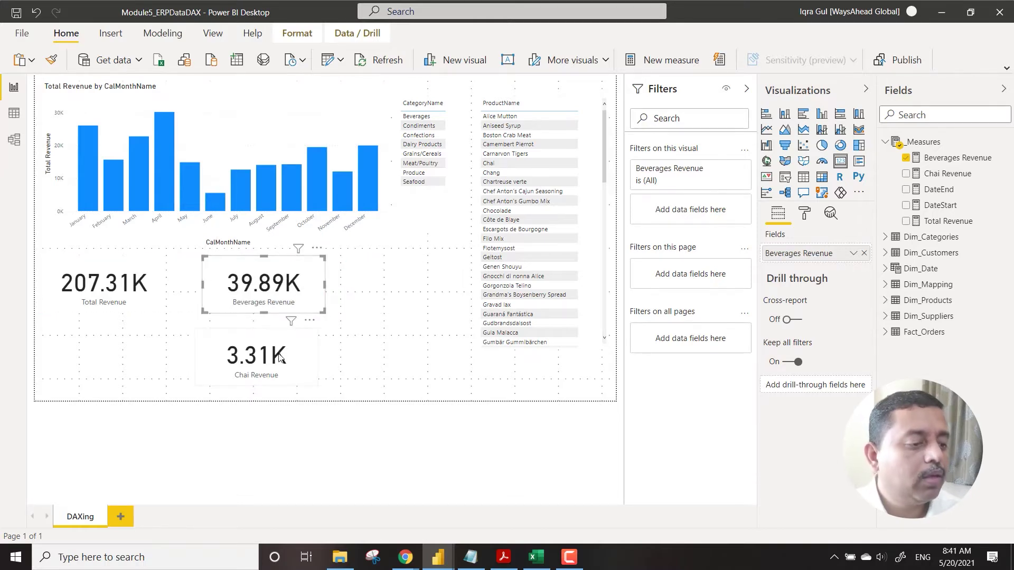
# Move the Chai Revenue card up beside the Beverages Revenue card and align the three revenue cards in one row
pyautogui.moveTo(324, 370); pyautogui.dragTo(425, 290)
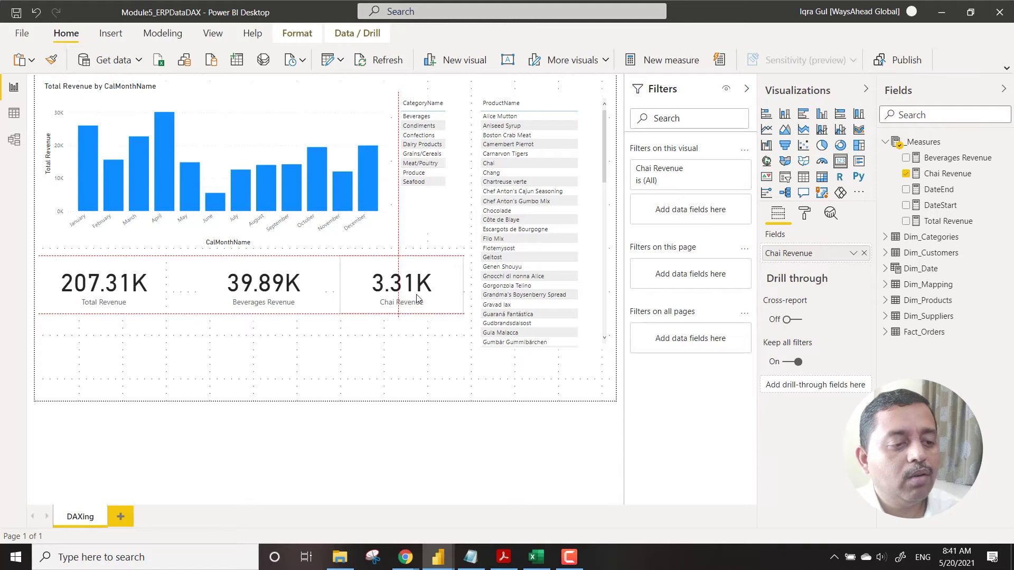
pyautogui.moveTo(269, 307); pyautogui.dragTo(263, 306)
pyautogui.click(296, 369)
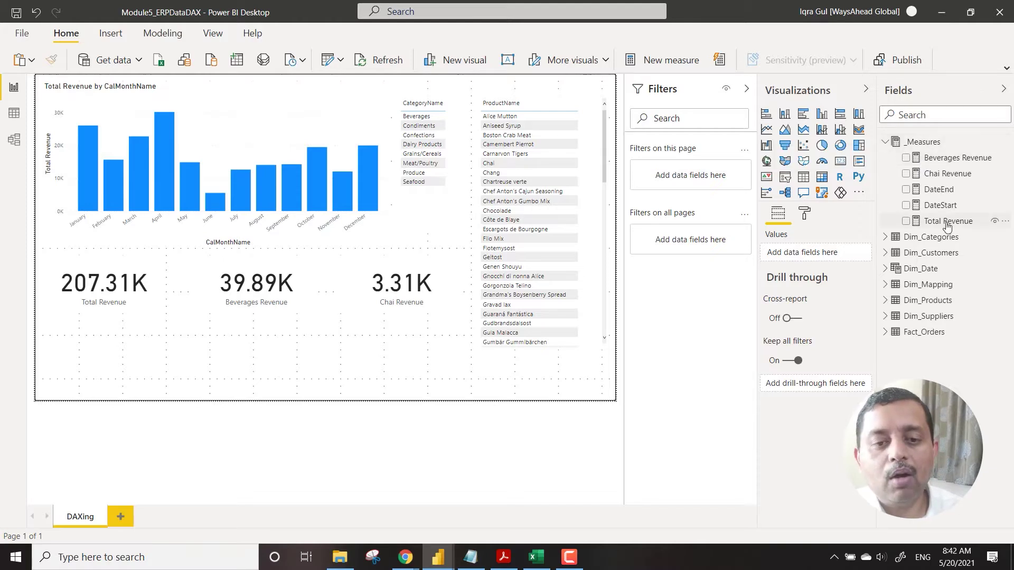
# Start a new measure in the _Measures table and name it Total Products
pyautogui.rightClick(932, 142)
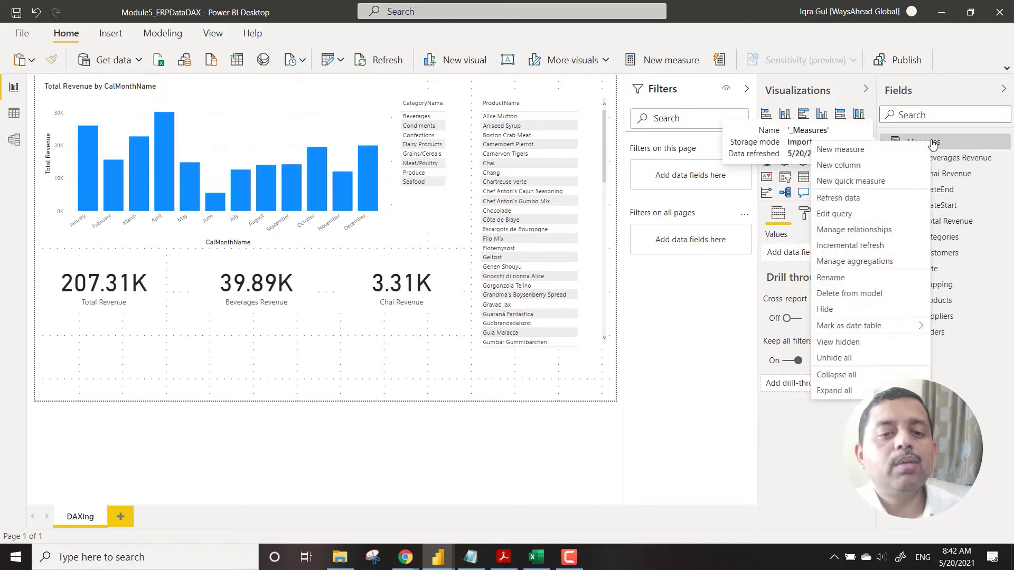
pyautogui.click(859, 151)
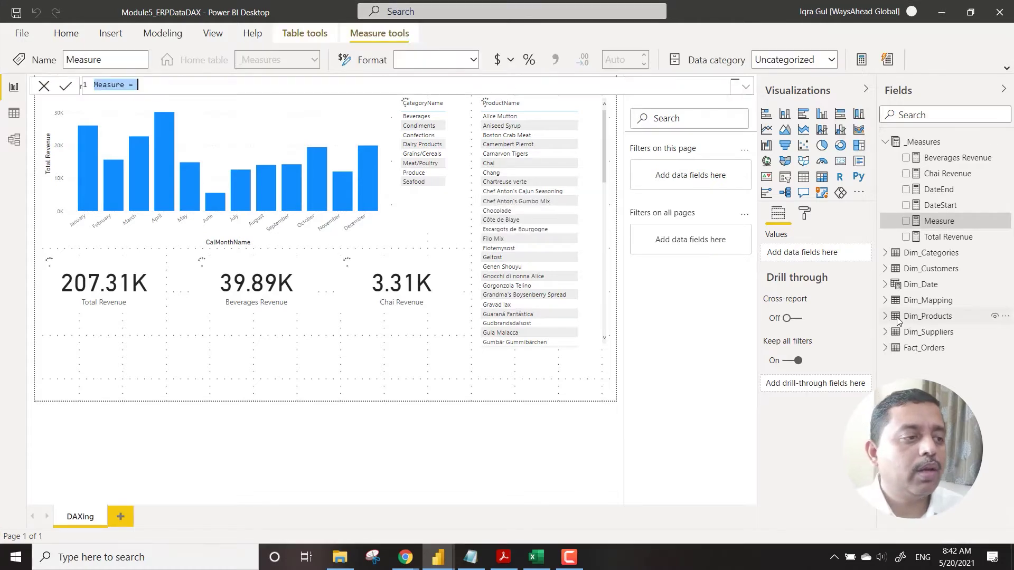
pyautogui.write('Total')
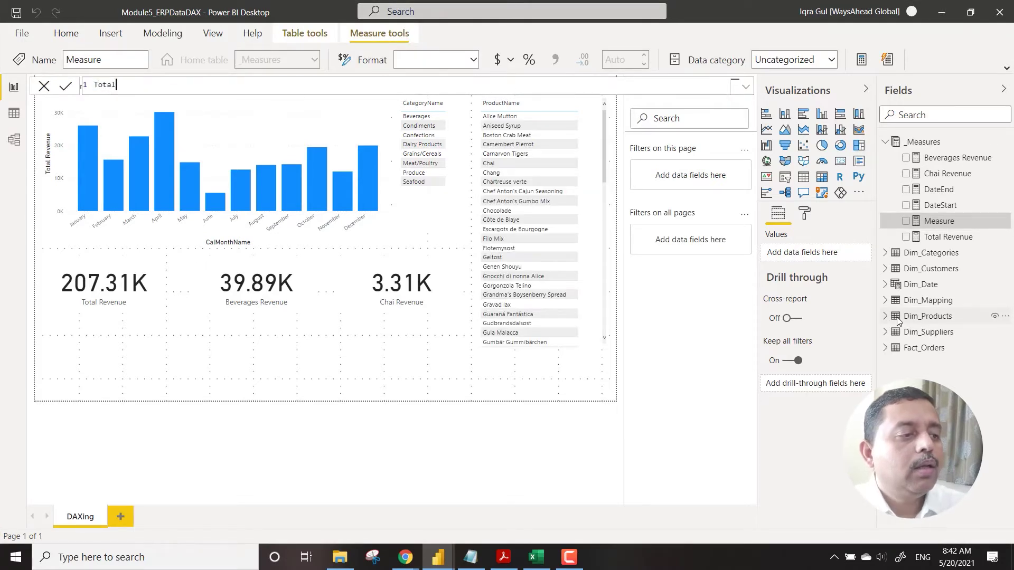
pyautogui.write(' Rev')
pyautogui.press('BackSpace')
pyautogui.press('BackSpace')
pyautogui.press('BackSpace')
pyautogui.write('Products')
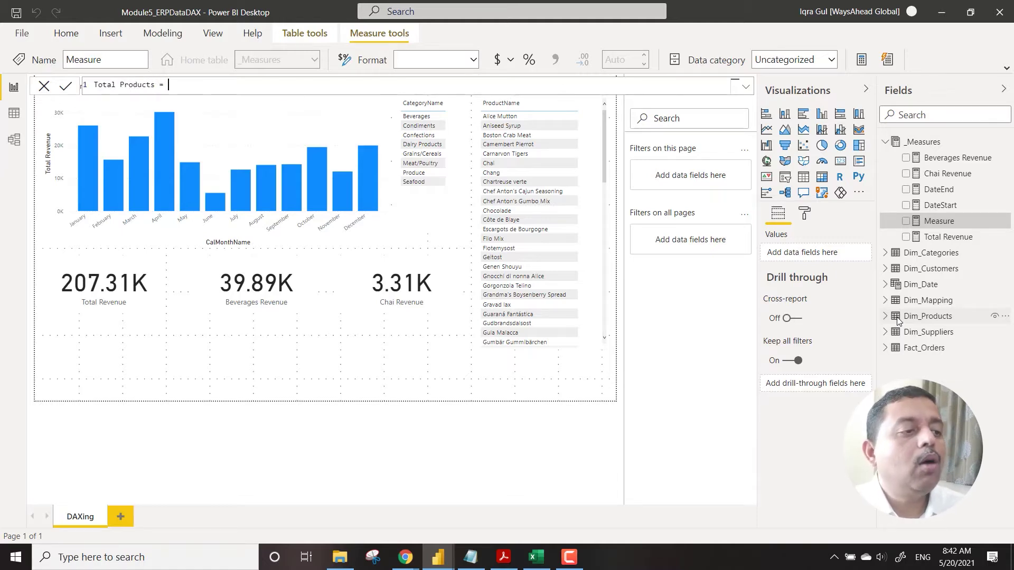
pyautogui.write(' =')
# Define Total Products as CALCULATE(COUNT(Dim_Products[ProductID])) on separate indented lines and commit the measure
pyautogui.hotkey('shift', 'Return')
pyautogui.write('CALCULATE(')
pyautogui.hotkey('shift', 'Return')
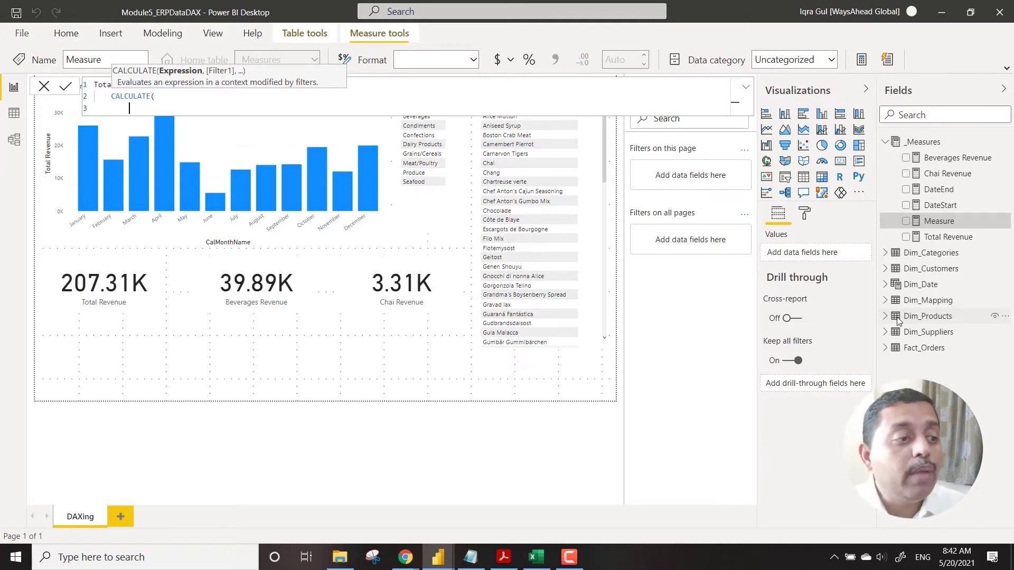
pyautogui.write('COUNT(')
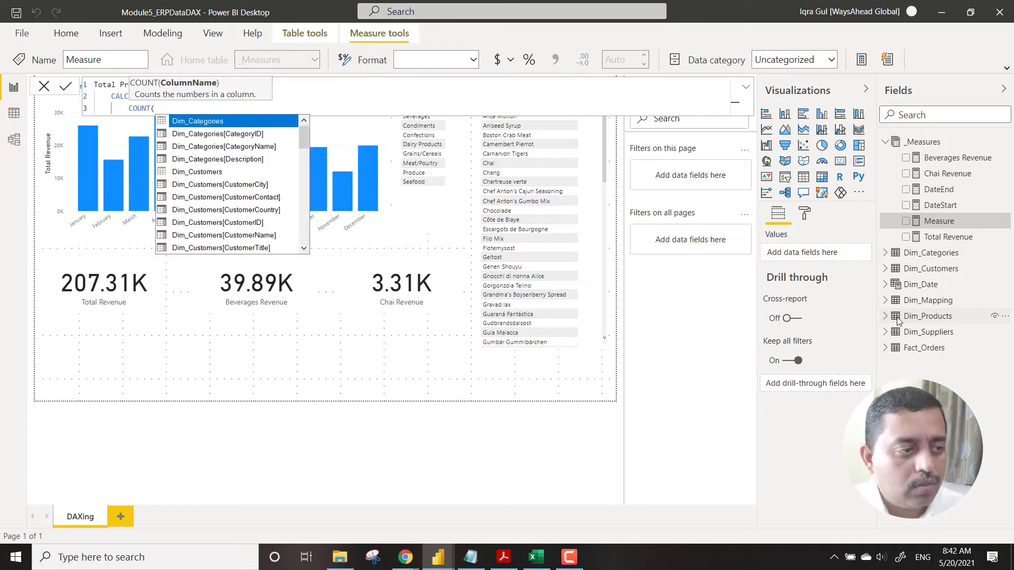
pyautogui.write('Dim_Products[ProductID])')
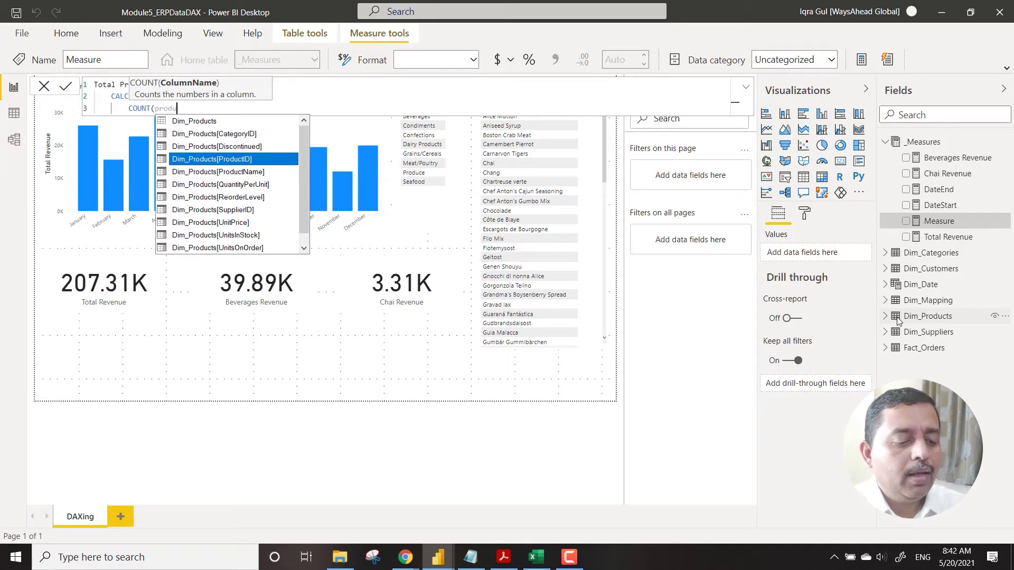
pyautogui.hotkey('shift', 'Return')
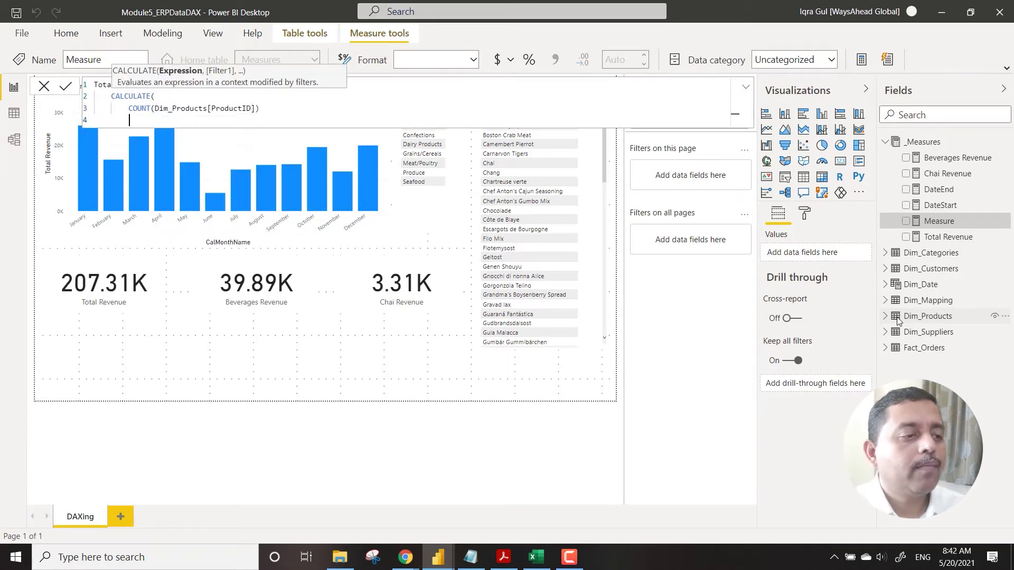
pyautogui.write(')')
pyautogui.press('Return')
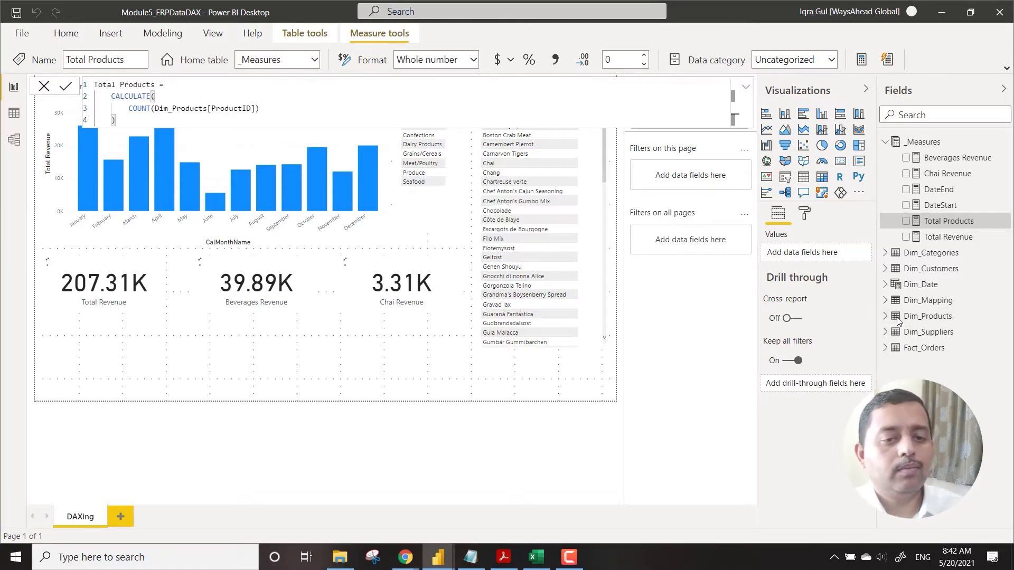
# Duplicate the Total Revenue card, place the copy below it, and make it show the Total Products measure
pyautogui.click(142, 297)
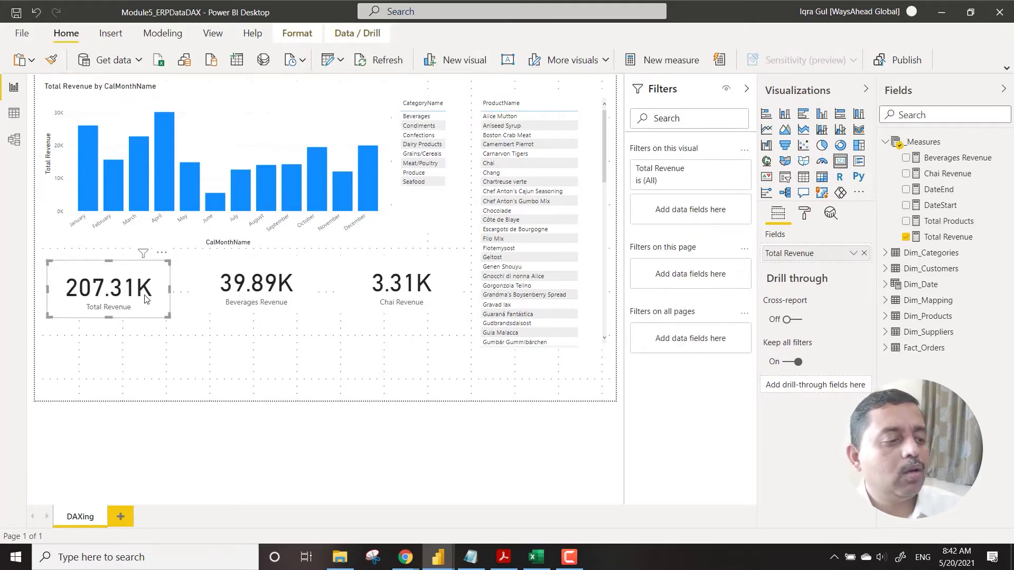
pyautogui.hotkey('ctrl', 'c')
pyautogui.hotkey('ctrl', 'v')
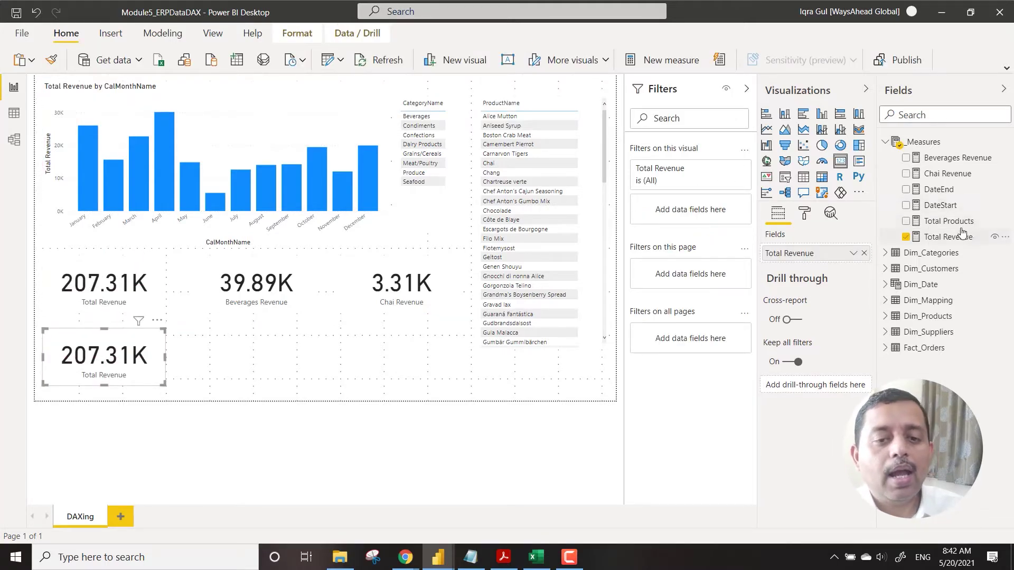
pyautogui.moveTo(950, 222); pyautogui.dragTo(820, 254)
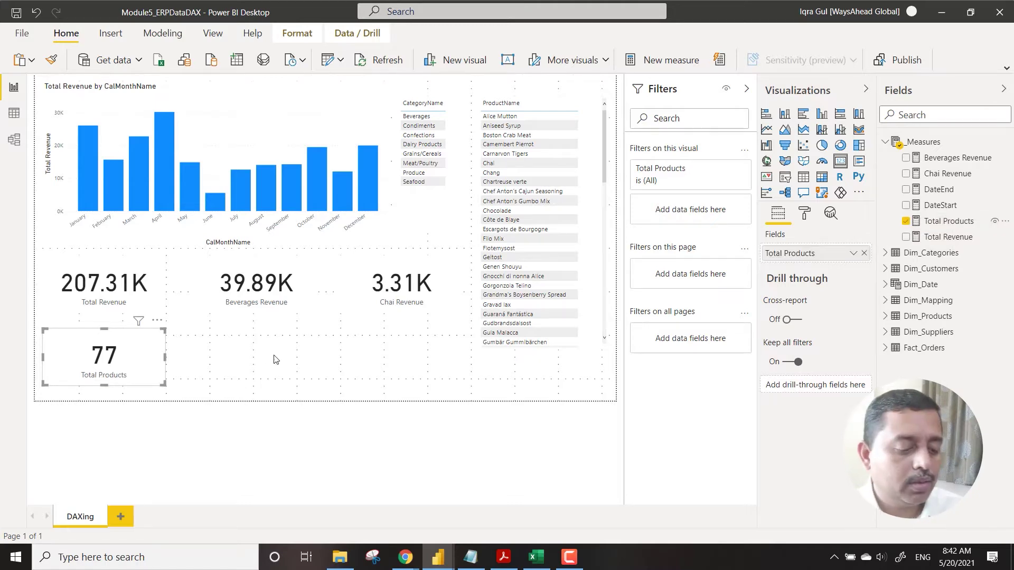
pyautogui.press('Right')
pyautogui.press('Down')
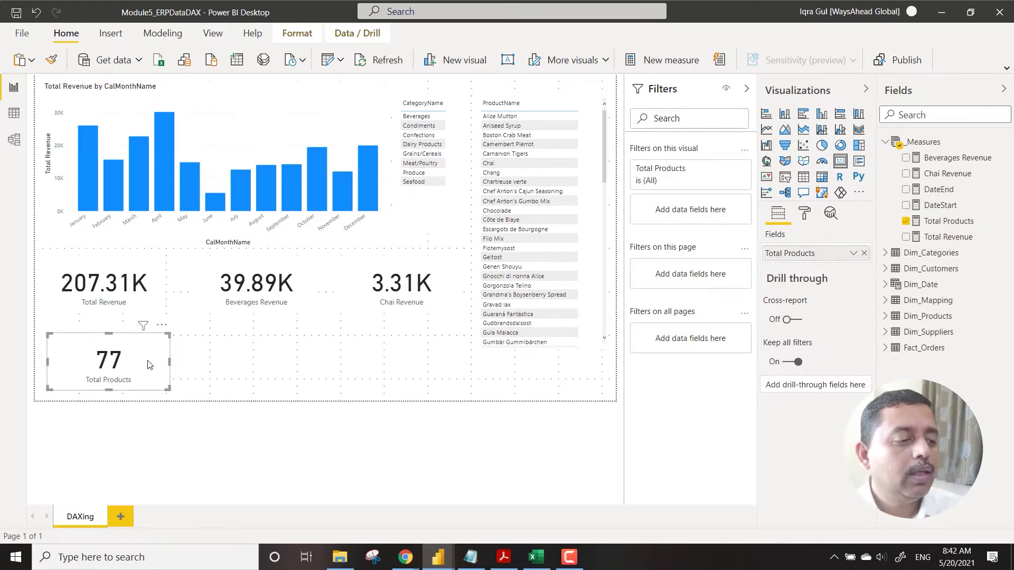
# Duplicate the Total Products card and place the copy beside it, below the Beverages Revenue card
pyautogui.hotkey('ctrl', 'c')
pyautogui.hotkey('ctrl', 'v')
pyautogui.moveTo(305, 366); pyautogui.dragTo(295, 361)
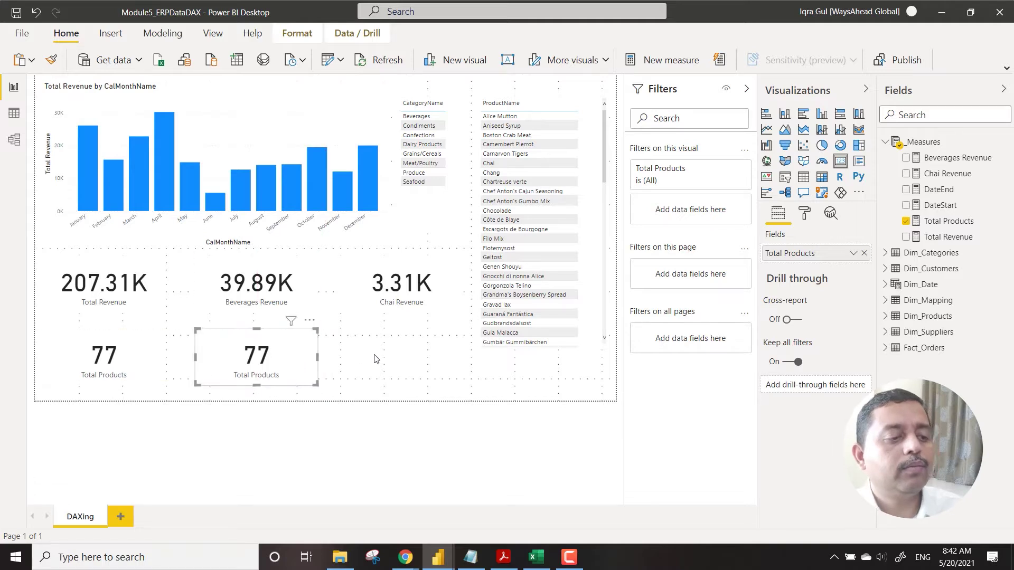
pyautogui.click(374, 356)
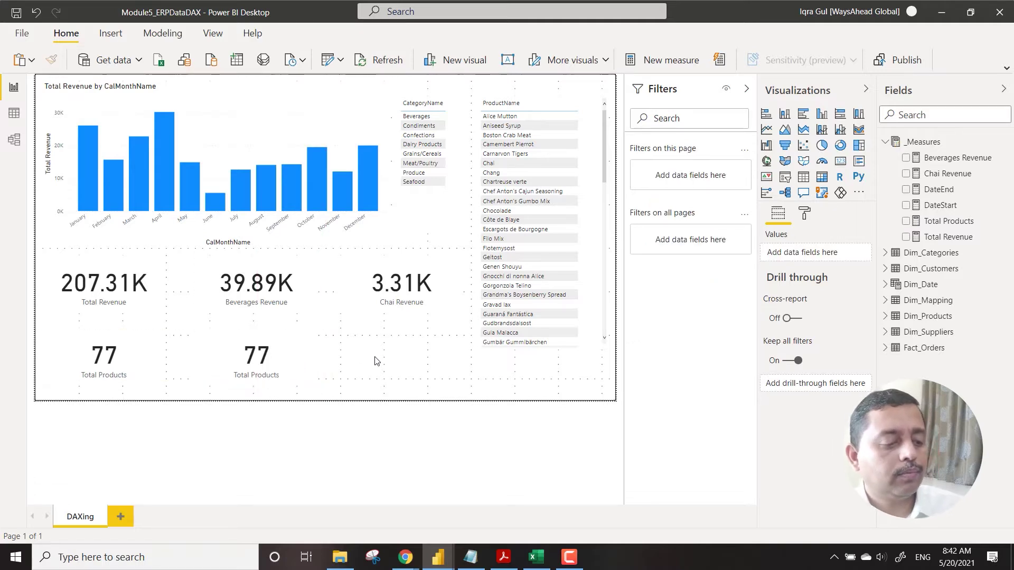
# Start a new measure in the _Measures table, name it Total Customers, and begin a second formula line
pyautogui.rightClick(929, 145)
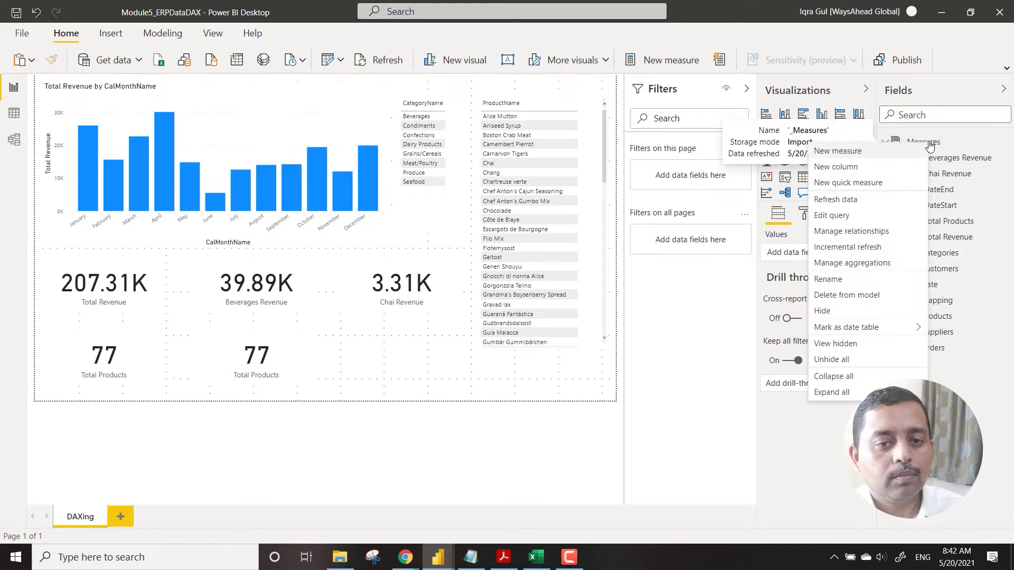
pyautogui.press('Escape')
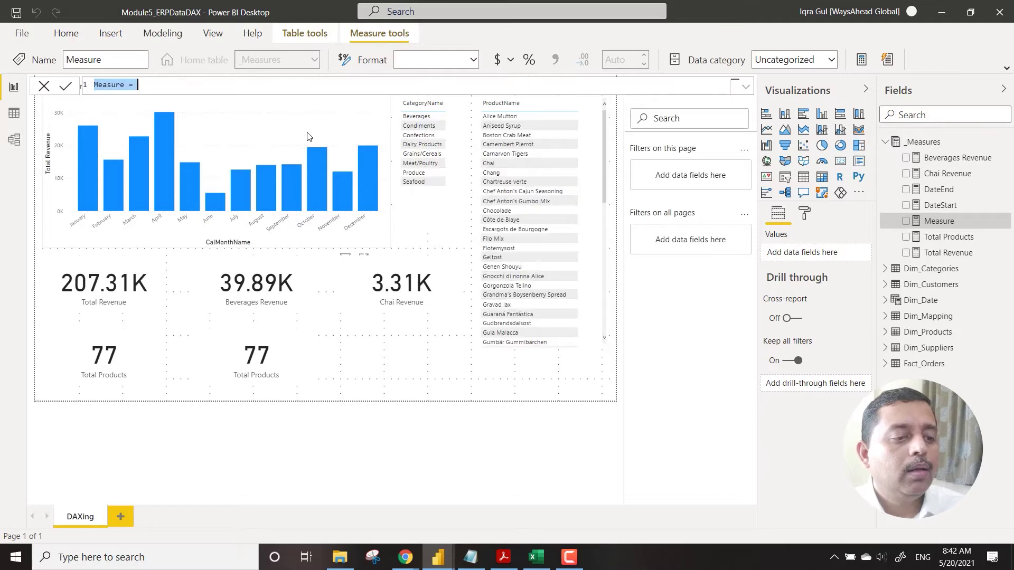
pyautogui.write('Total ')
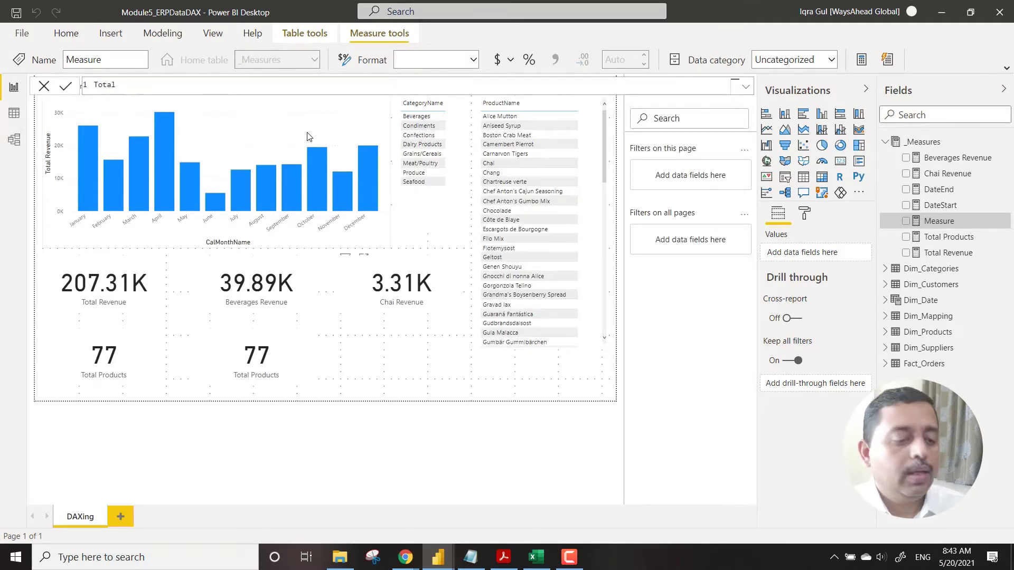
pyautogui.write('Customers')
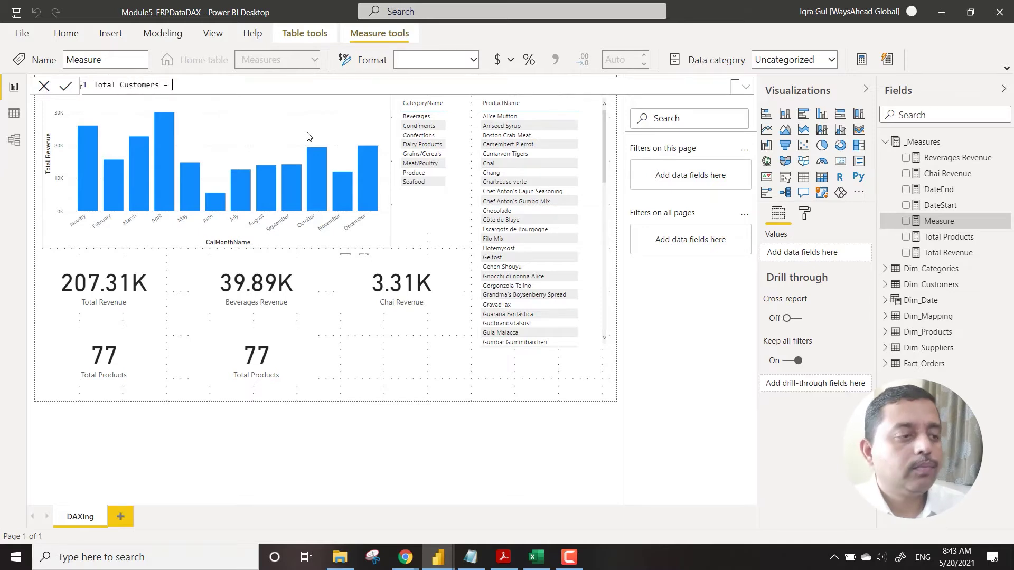
pyautogui.write(' =')
pyautogui.hotkey('shift', 'Return')
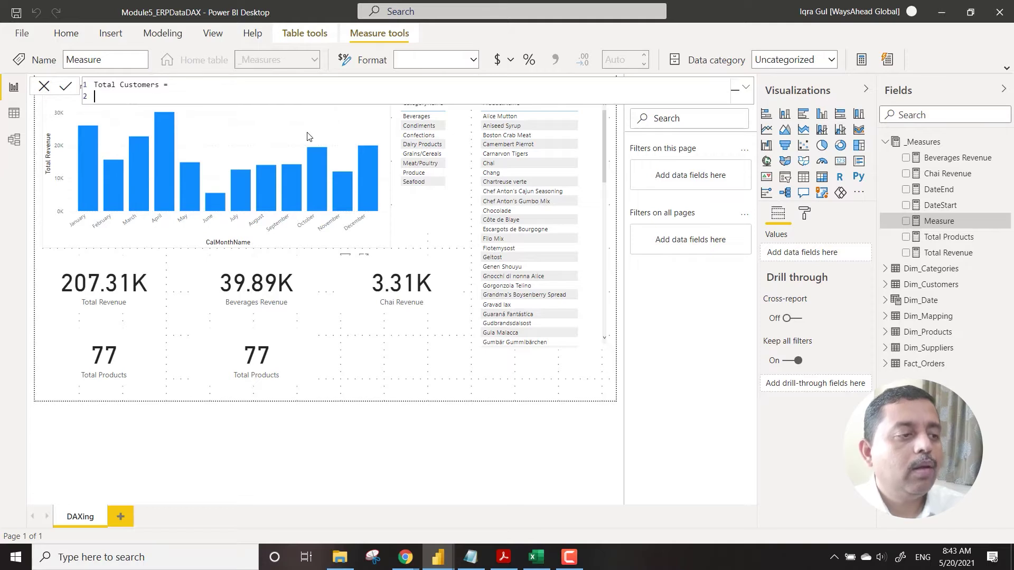
# Open a CALCULATE function on line 2 of the Total Customers formula with a COUNT function on line 3
pyautogui.write('calc')
pyautogui.press('Tab')
pyautogui.hotkey('shift', 'Return')
pyautogui.write('coun')
pyautogui.press('Tab')
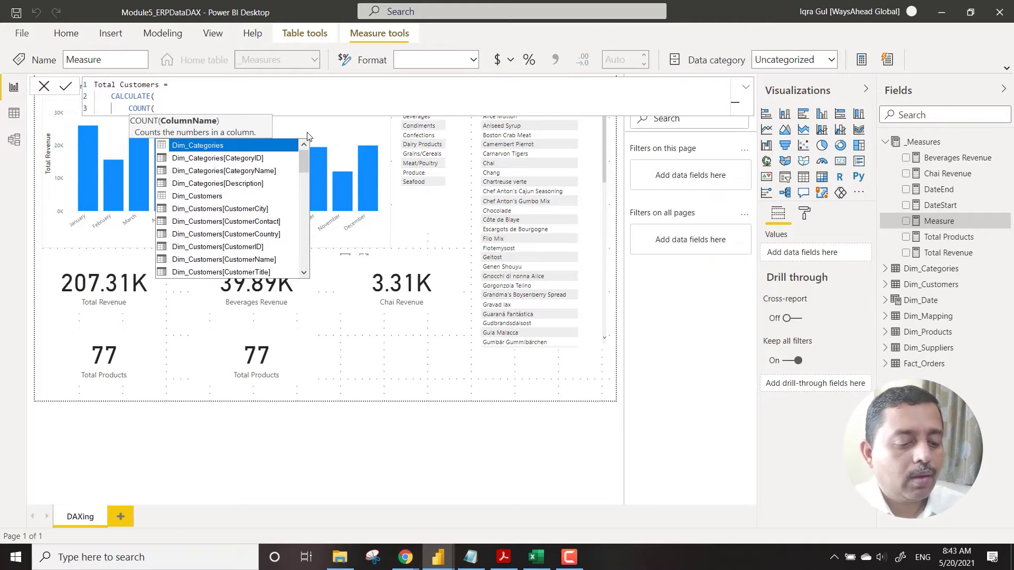
# Give COUNT the column Dim_Customers[CustomerID], close COUNT, close CALCULATE on line 4, and commit the measure
pyautogui.write('cust')
pyautogui.press('Down')
pyautogui.press('Down')
pyautogui.press('Down')
pyautogui.press('Tab')
pyautogui.write(')')
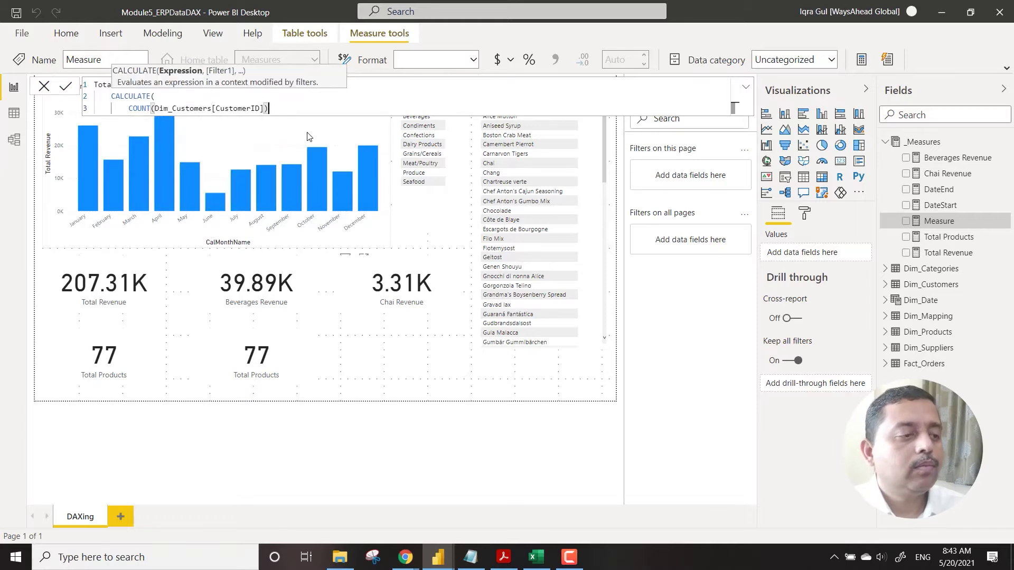
pyautogui.hotkey('shift', 'Return')
pyautogui.write(')')
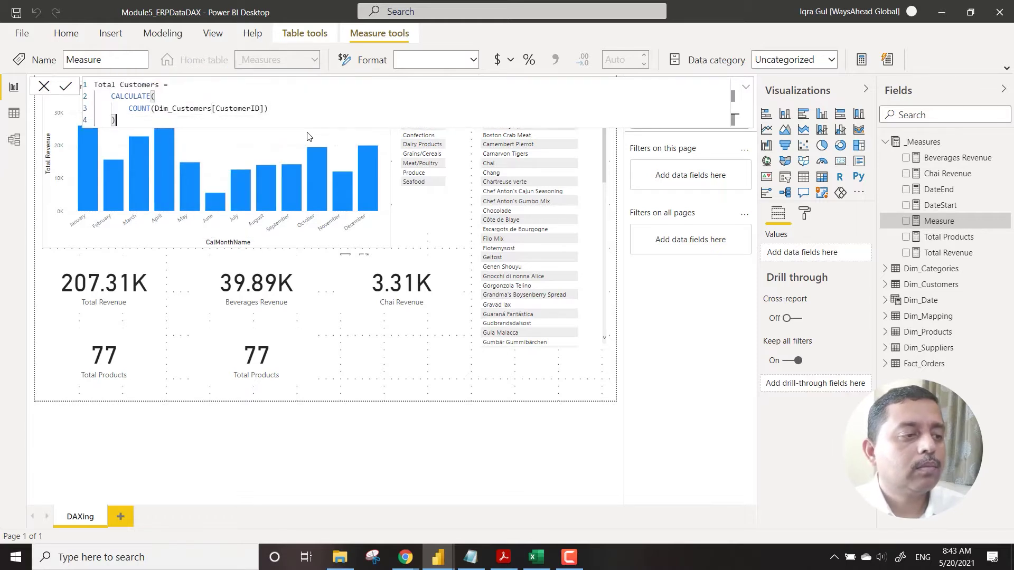
pyautogui.press('Return')
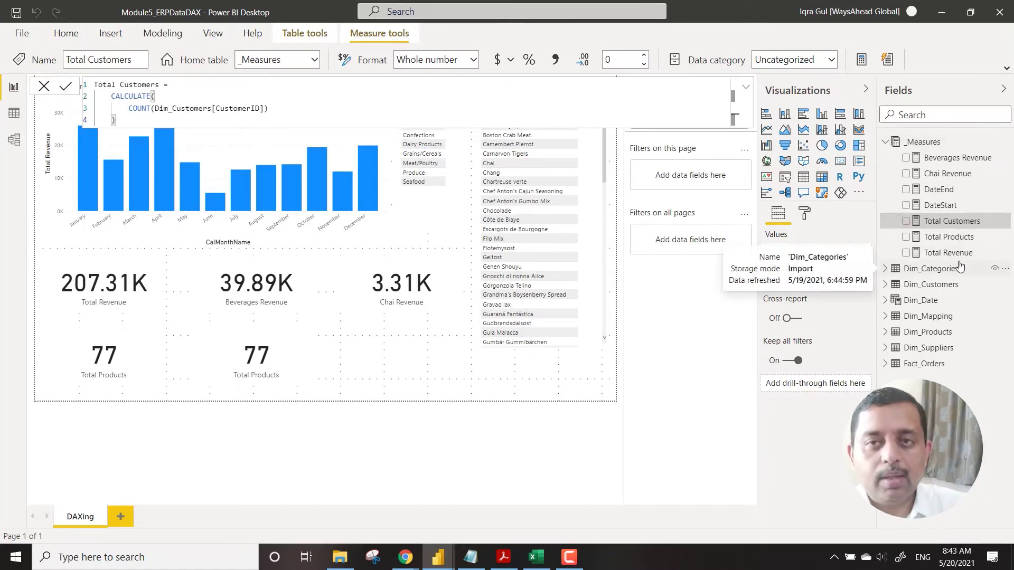
# Make the duplicated Total Products card below Beverages Revenue show the Total Customers measure
pyautogui.moveTo(962, 222); pyautogui.dragTo(280, 368)
pyautogui.click(280, 368)
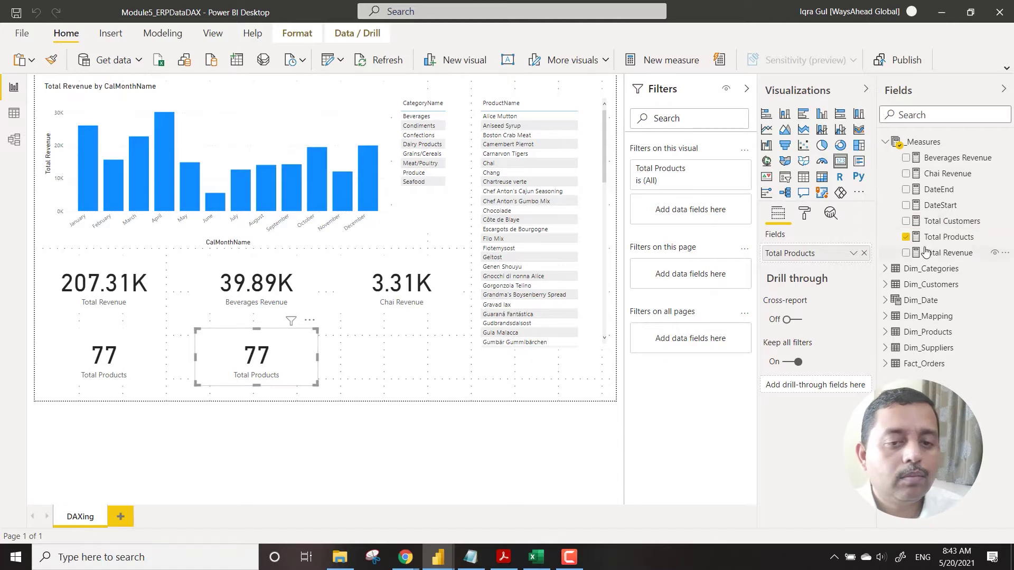
pyautogui.moveTo(951, 222); pyautogui.dragTo(837, 253)
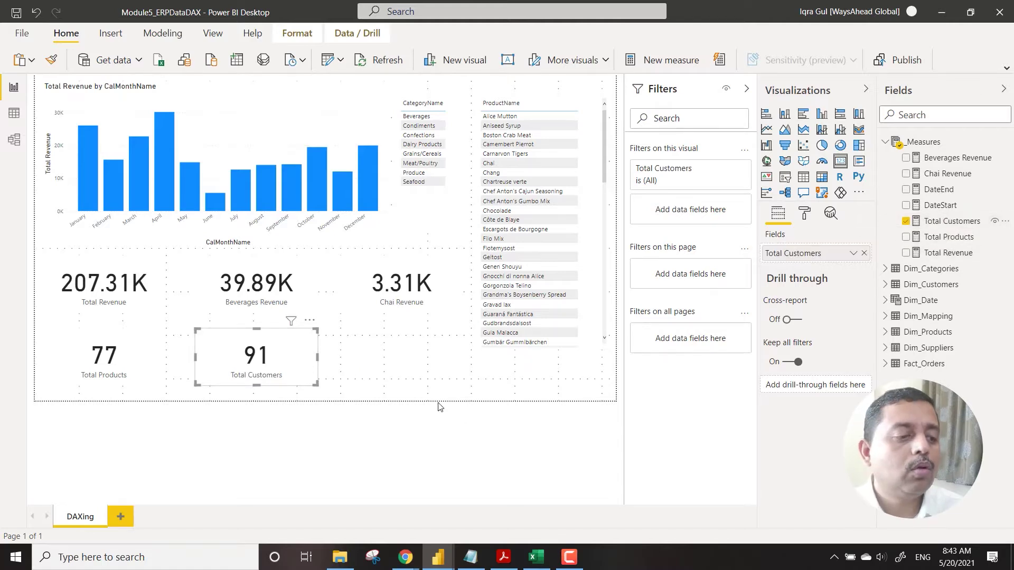
# Duplicate the Total Customers card and place the copy beside it, below the Chai Revenue card
pyautogui.hotkey('ctrl', 'c')
pyautogui.hotkey('ctrl', 'v')
pyautogui.moveTo(323, 353); pyautogui.dragTo(437, 352)
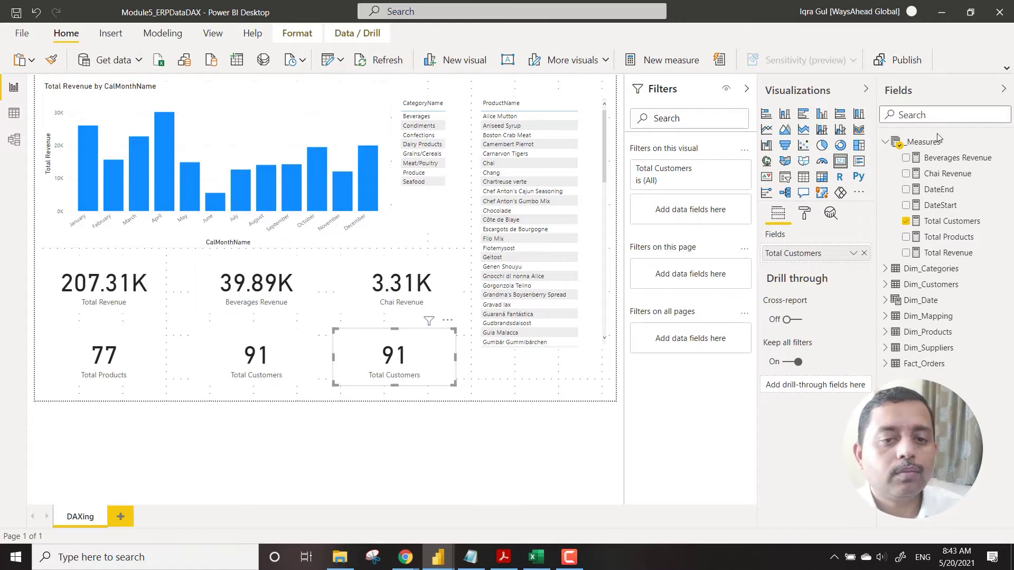
# Start a new measure in the _Measures table and enter its name, correctly spelled and capitalised, as Total Orders
pyautogui.rightClick(926, 141)
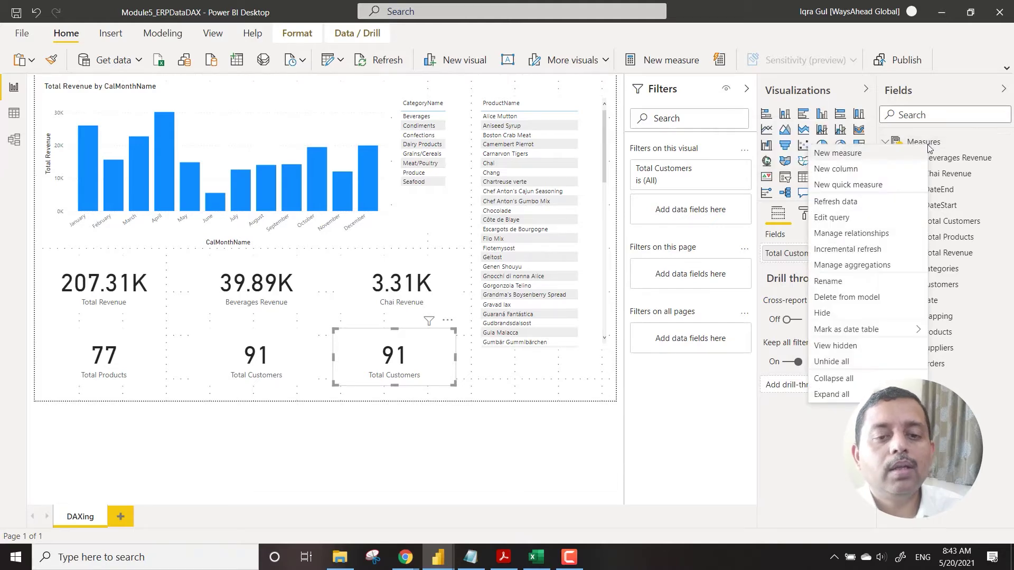
pyautogui.click(870, 170)
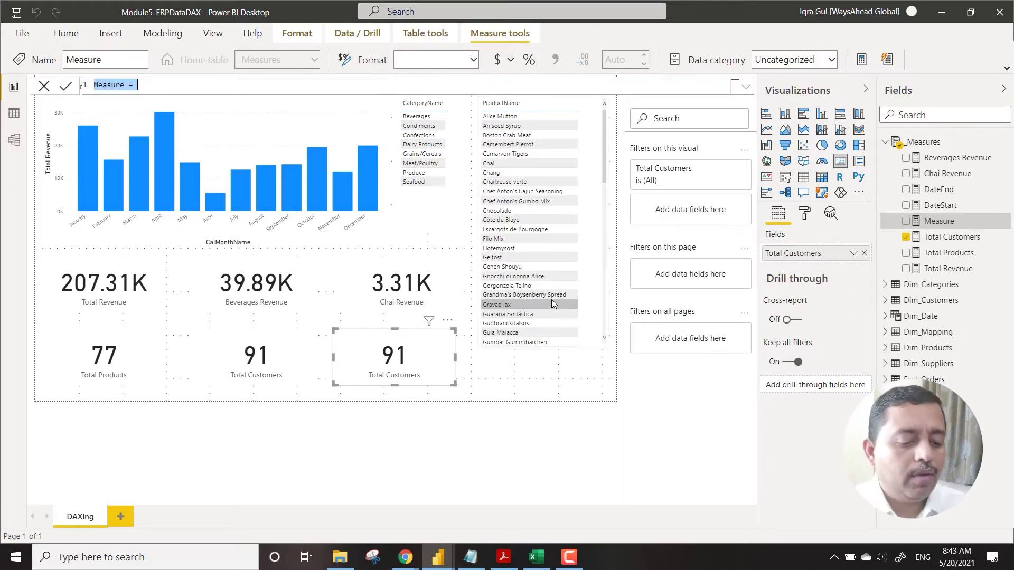
pyautogui.write('Total')
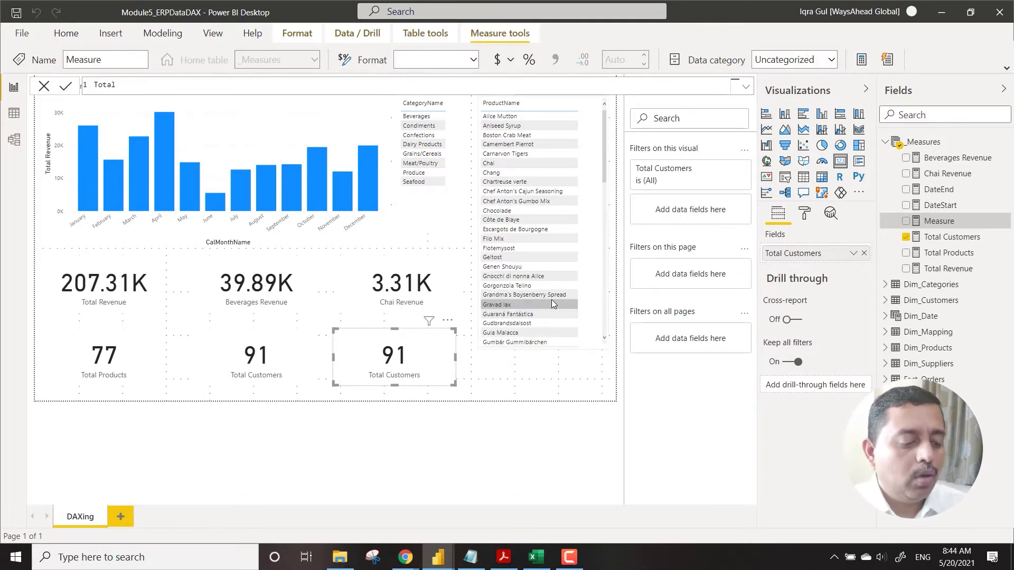
pyautogui.write(' orderes')
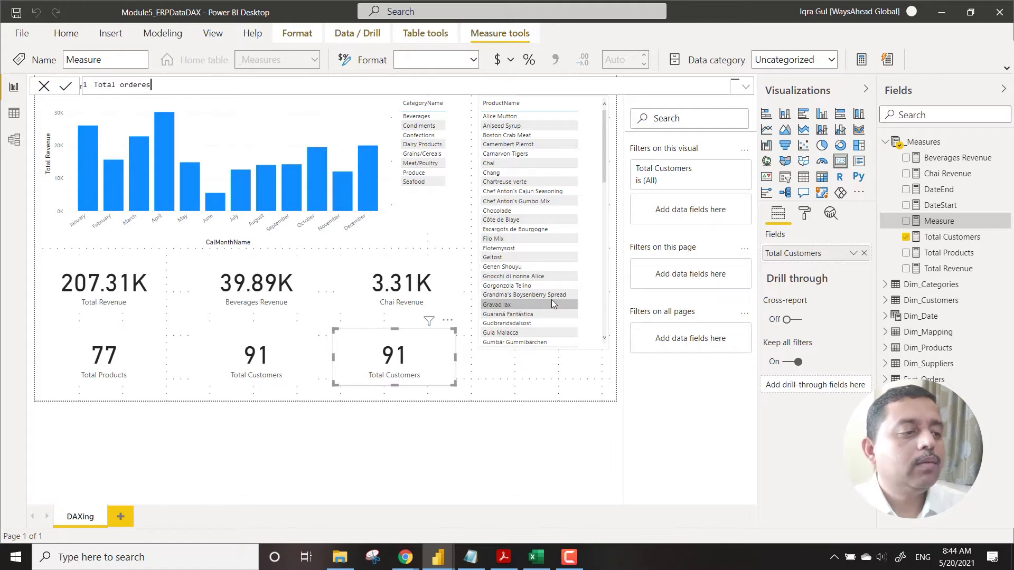
pyautogui.press('Left')
pyautogui.press('BackSpace')
pyautogui.press('Left')
pyautogui.press('Left')
pyautogui.press('Left')
pyautogui.press('Left')
pyautogui.press('Left')
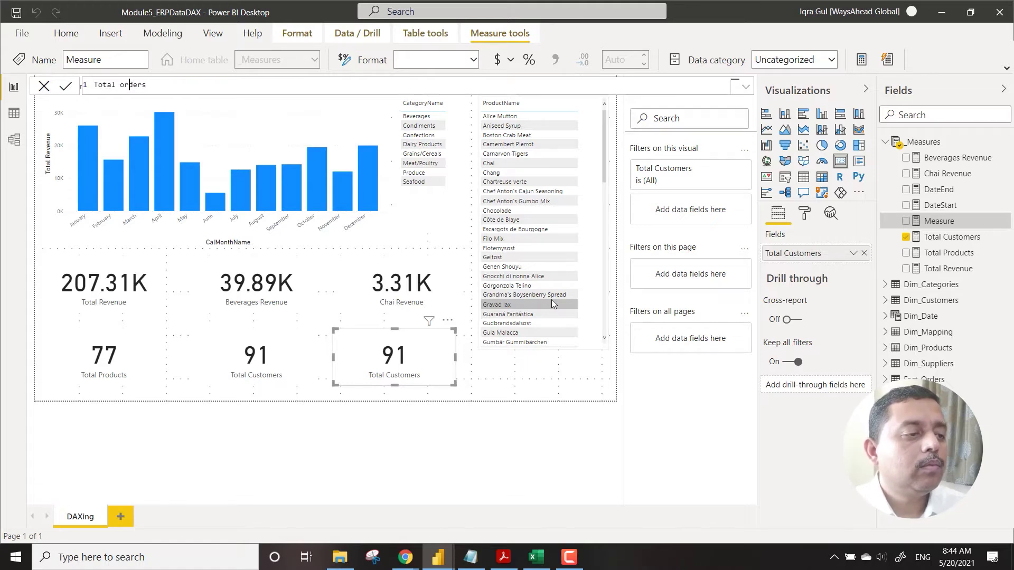
pyautogui.press('Delete')
pyautogui.write('O')
pyautogui.press('Right')
pyautogui.press('Right')
pyautogui.press('Right')
pyautogui.press('Right')
pyautogui.press('Right')
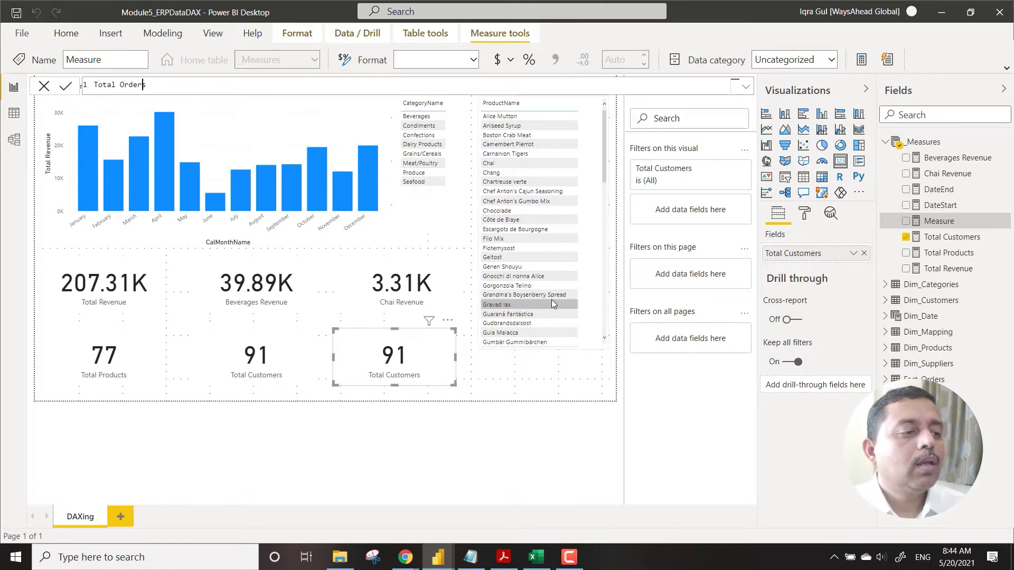
# Begin the Total Orders formula with an equals sign, CALCULATE on line 2 and COUNT nested on line 3
pyautogui.write('=')
pyautogui.hotkey('shift', 'Return')
pyautogui.write('CALCULATE(')
pyautogui.hotkey('shift', 'Return')
pyautogui.write('count')
pyautogui.press('Tab')
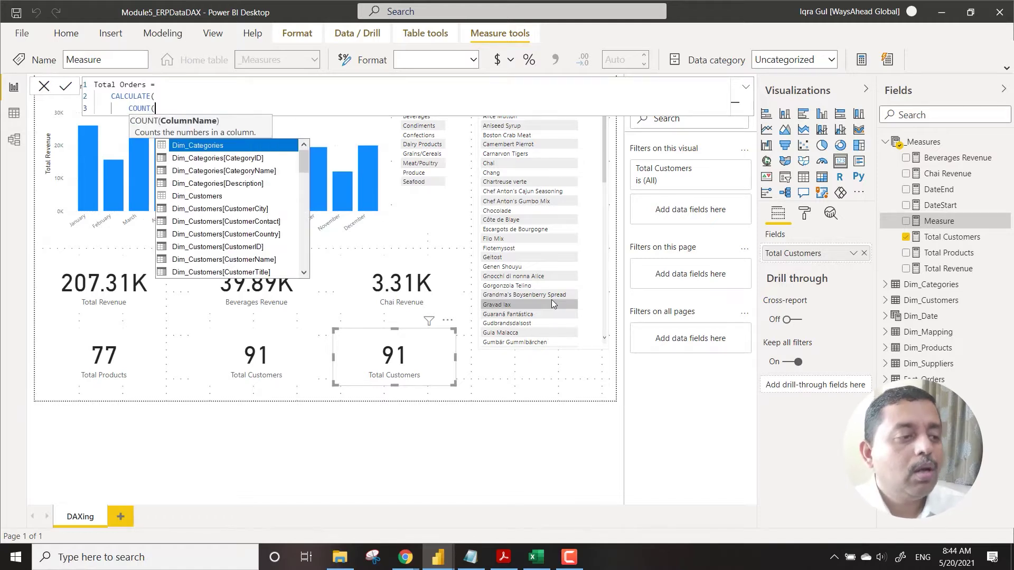
# Give COUNT the column Fact_Orders[OrderID], close COUNT, close CALCULATE on line 4, and commit the Total Orders measure
pyautogui.write('orde')
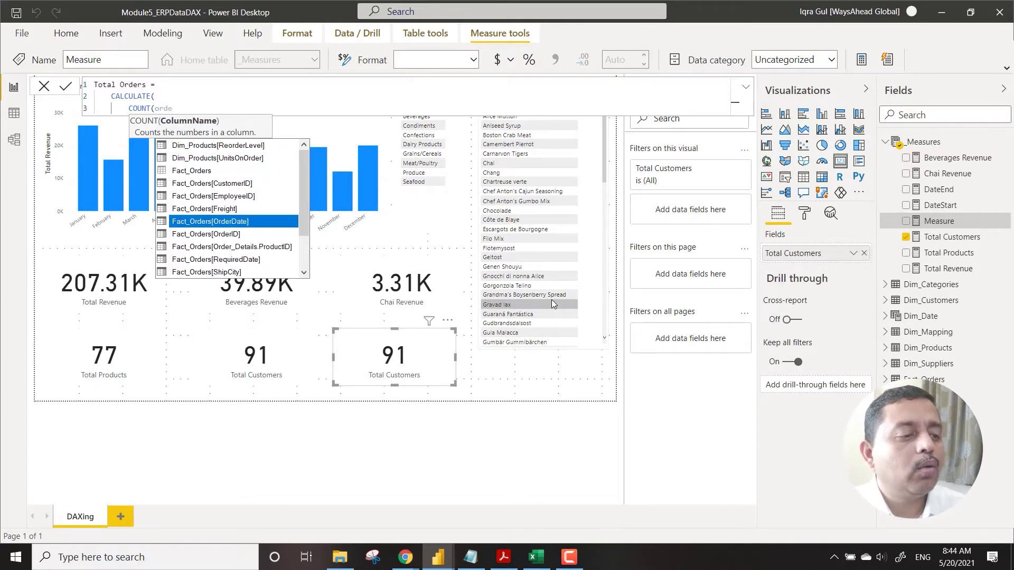
pyautogui.press('Down')
pyautogui.press('Tab')
pyautogui.write(')')
pyautogui.press('Return')
pyautogui.write(')')
pyautogui.press('Return')
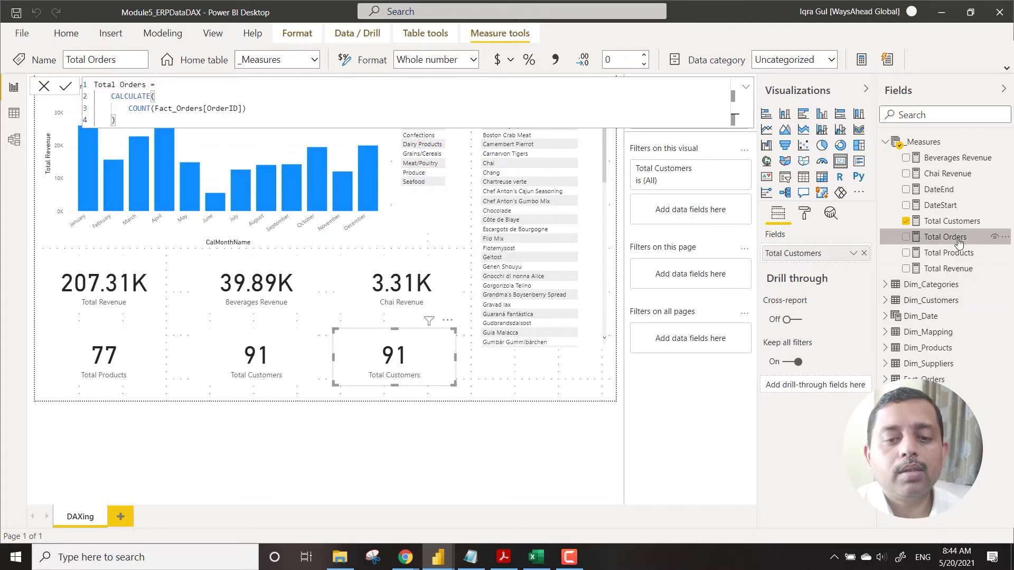
# Make the duplicated Total Customers card below Chai Revenue show the Total Orders measure, and deselect it
pyautogui.moveTo(953, 236); pyautogui.dragTo(795, 253)
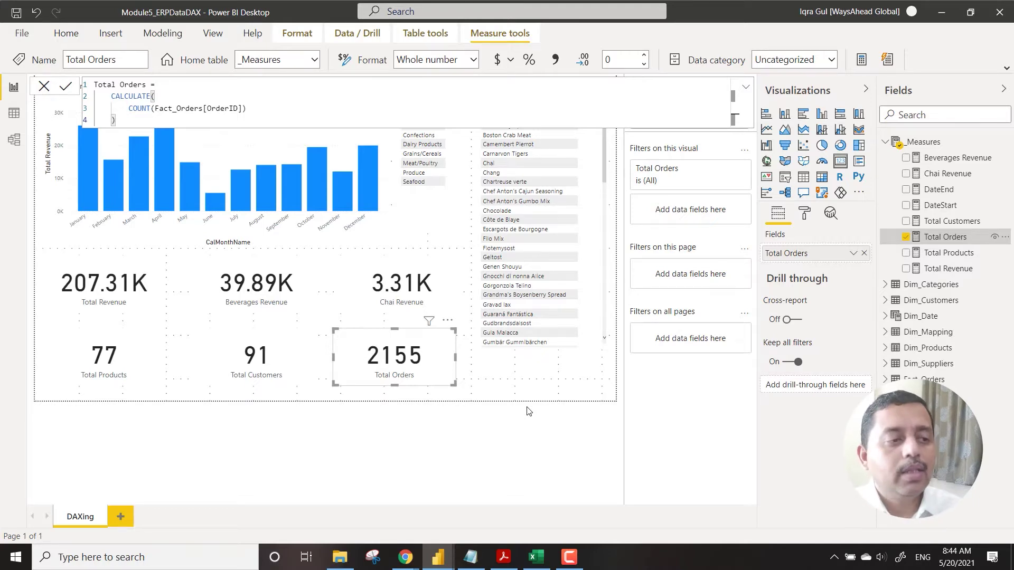
pyautogui.click(564, 374)
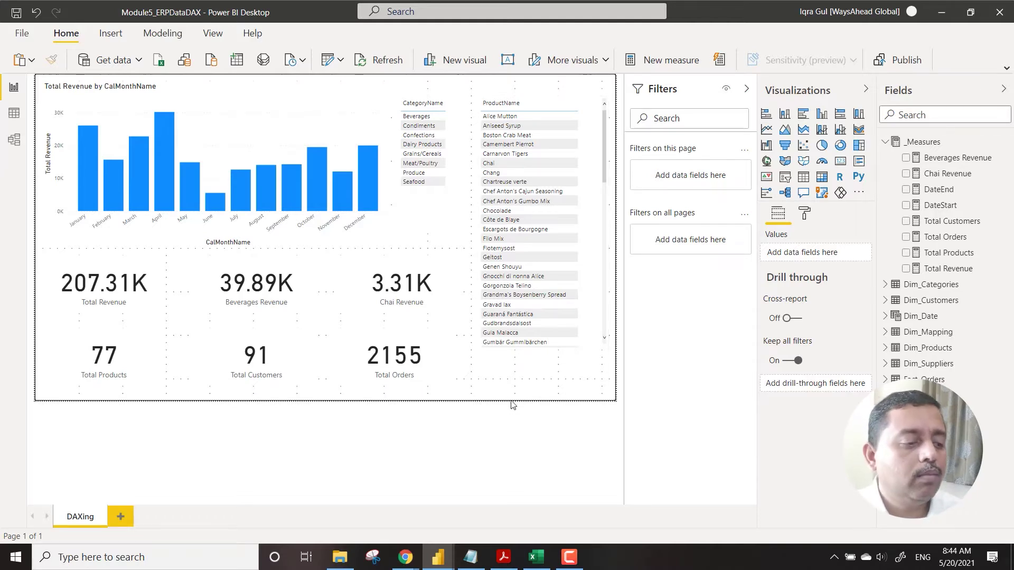
# Add a new report page and name it New Daxing
pyautogui.click(120, 517)
pyautogui.doubleClick(119, 522)
pyautogui.write('ew')
pyautogui.write(' Da')
pyautogui.write('xing')
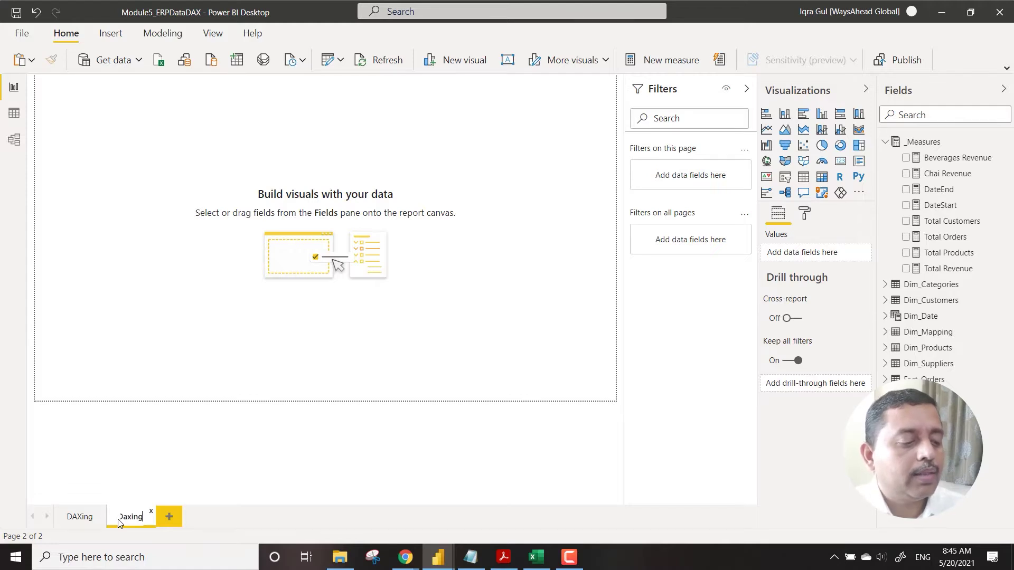
pyautogui.press('Return')
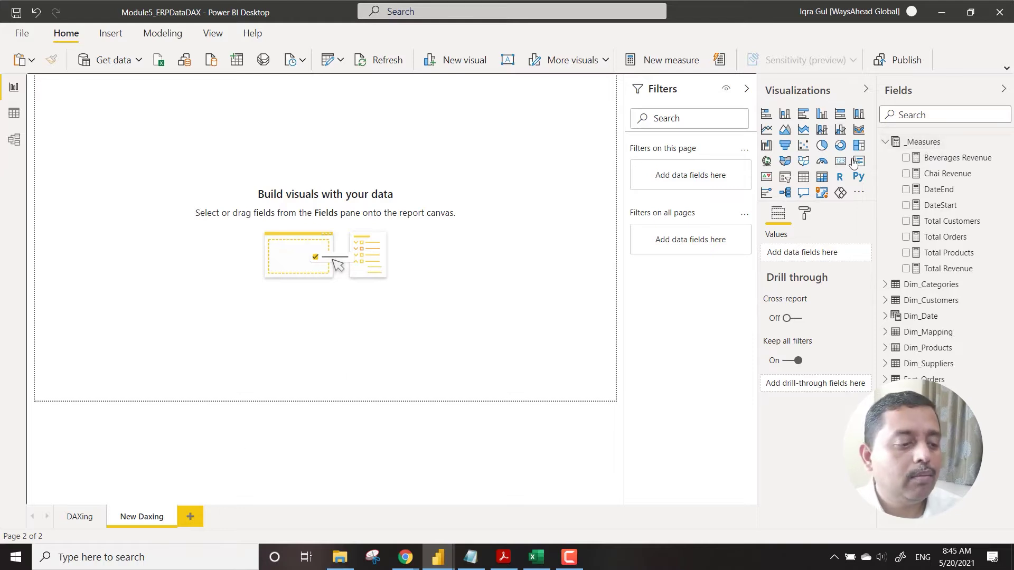
# Start a new _Measures measure named Average Price, with CALCULATE on line 2 and AVERAGE nested on line 3
pyautogui.rightClick(949, 144)
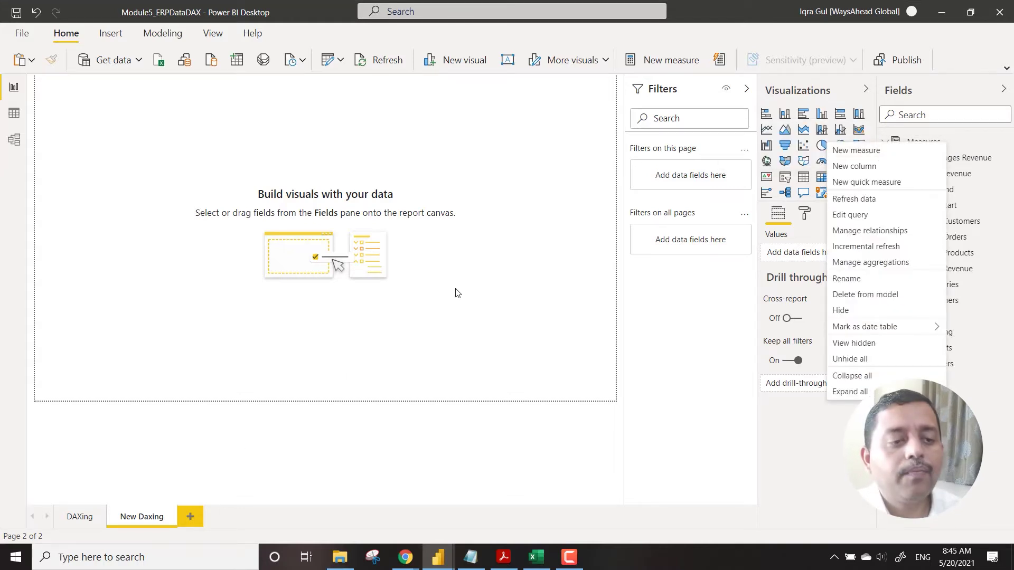
pyautogui.click(866, 151)
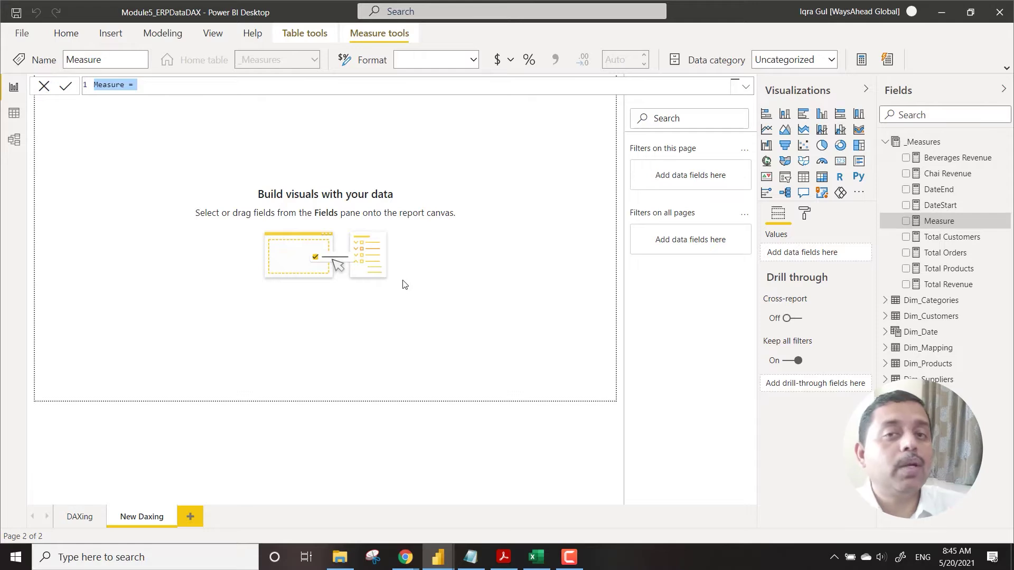
pyautogui.write('Average Price =')
pyautogui.hotkey('shift', 'Return')
pyautogui.write('calc')
pyautogui.press('Tab')
pyautogui.hotkey('shift', 'Return')
pyautogui.write('aver')
pyautogui.press('Tab')
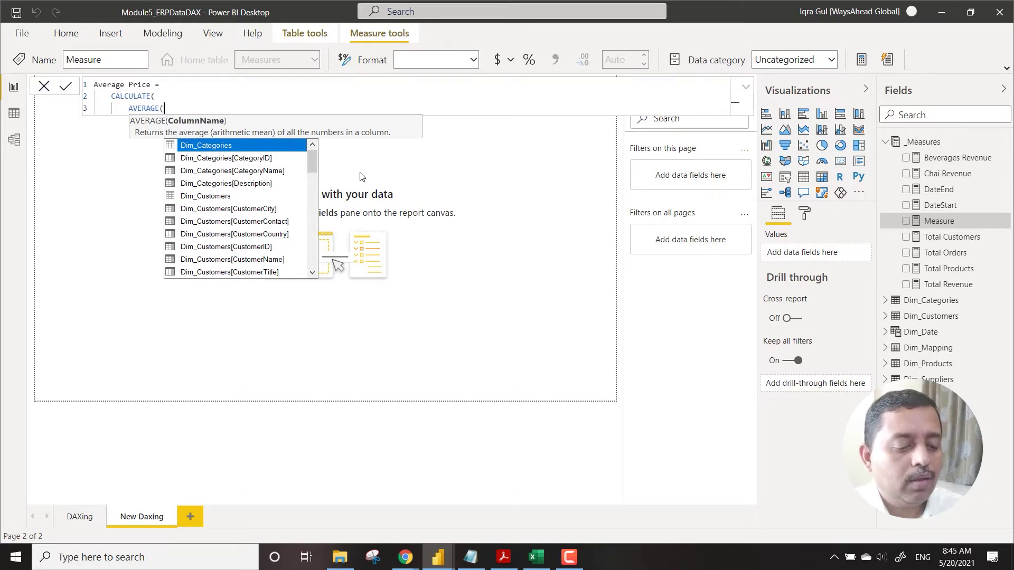
# Give AVERAGE the column Dim_Products[UnitPrice], close AVERAGE, close CALCULATE on line 4, and commit the measure
pyautogui.write('pri')
pyautogui.press('Tab')
pyautogui.write(')')
pyautogui.hotkey('shift', 'Return')
pyautogui.write(')')
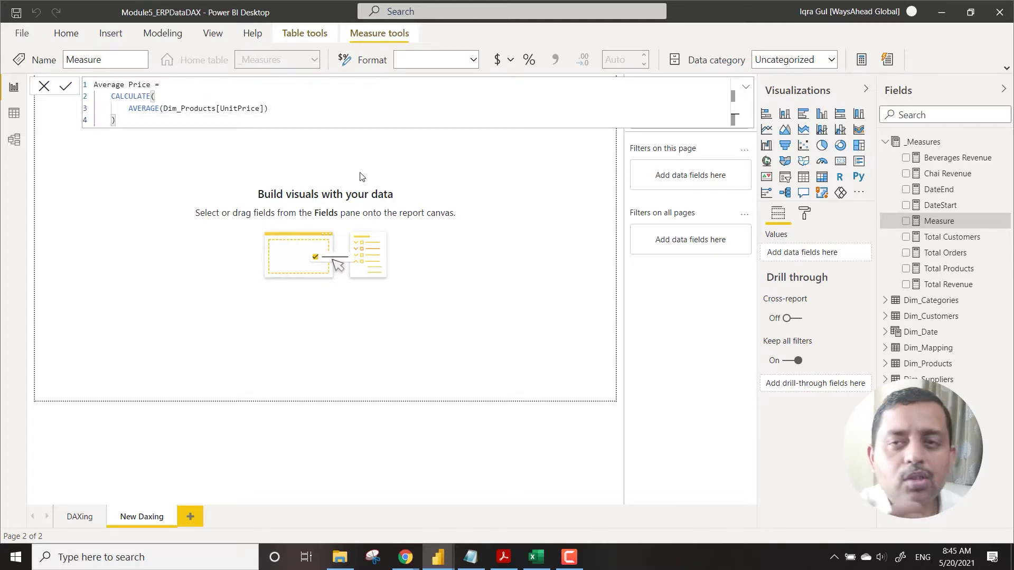
pyautogui.press('Return')
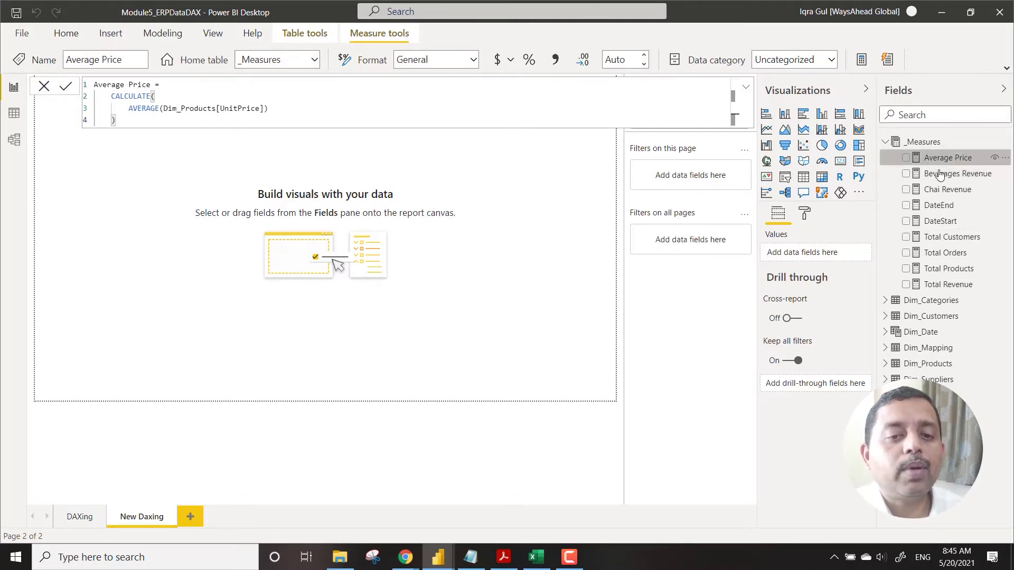
# Look at the Dim_Products table's data, and start a new measure in _Measures named Average Stock
pyautogui.click(14, 113)
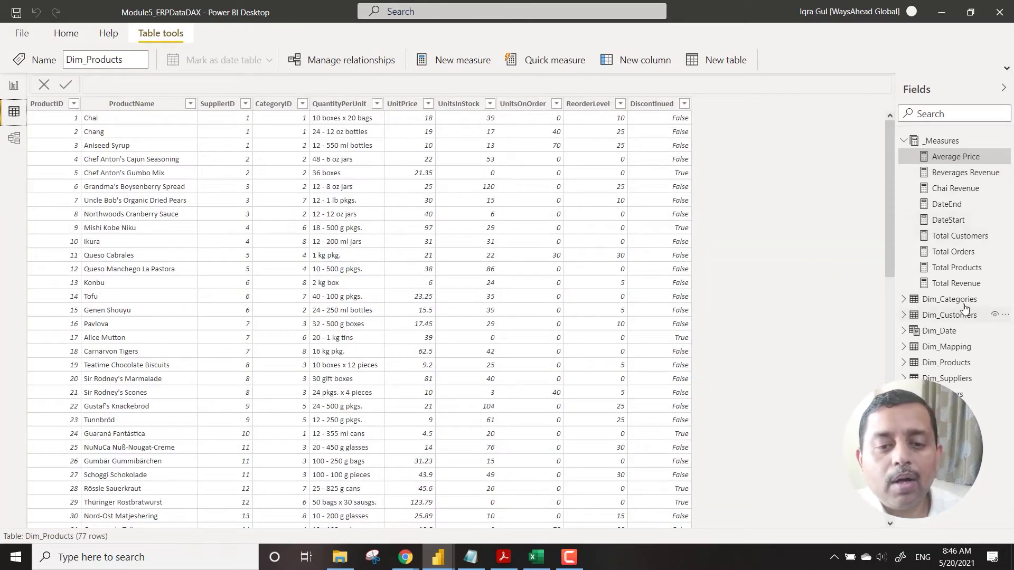
pyautogui.click(960, 368)
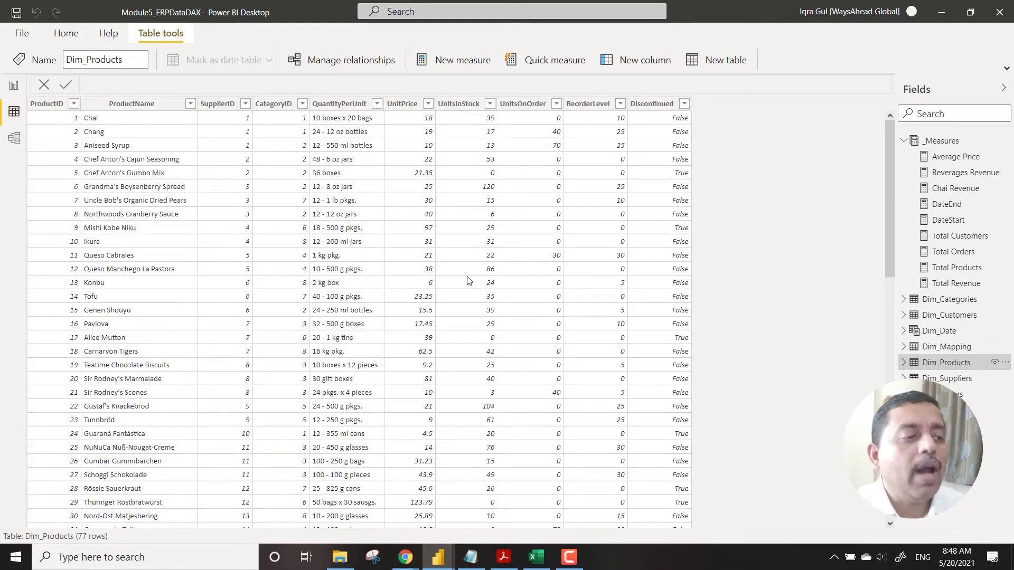
pyautogui.rightClick(952, 146)
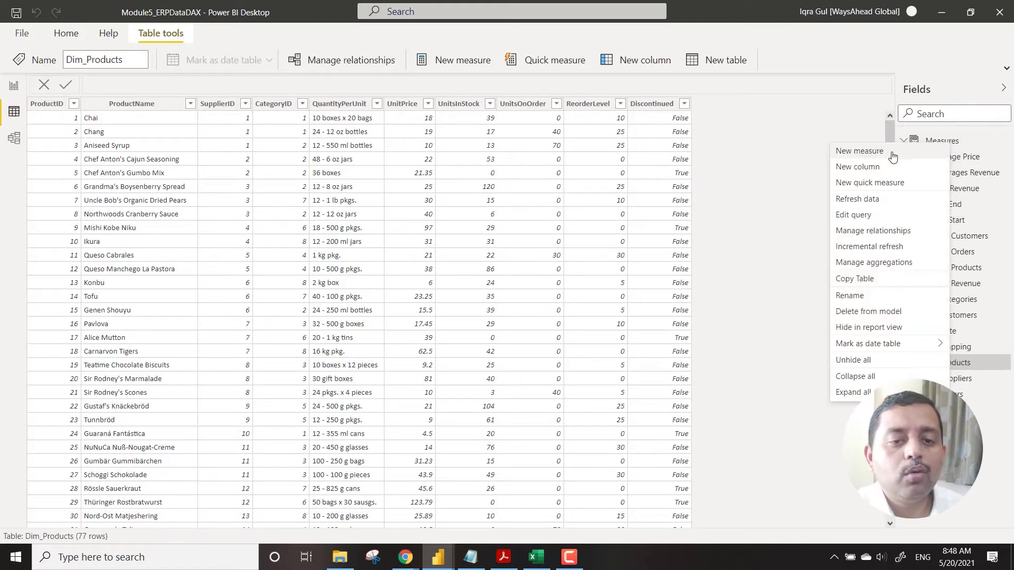
pyautogui.press('Escape')
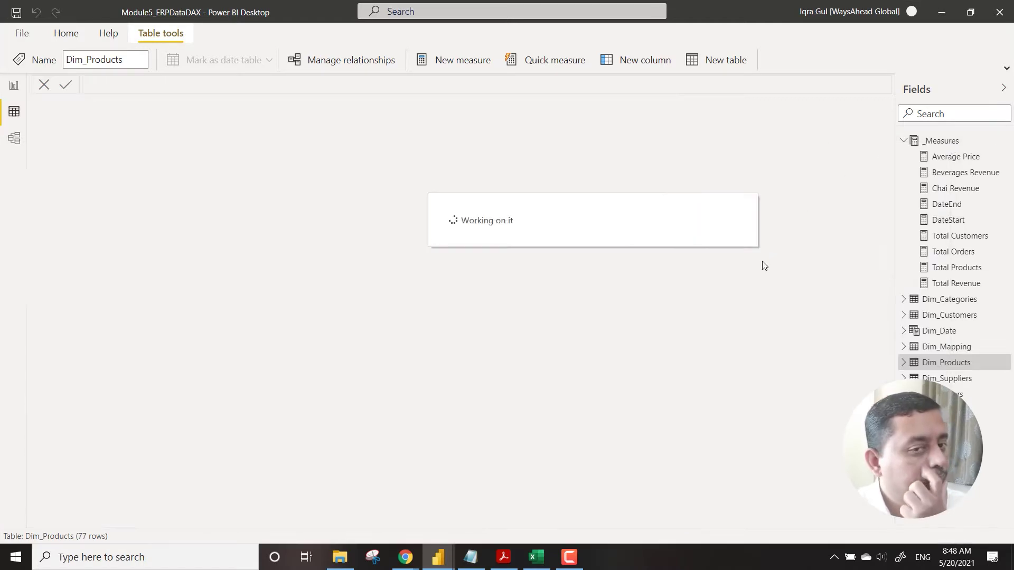
pyautogui.write('Average')
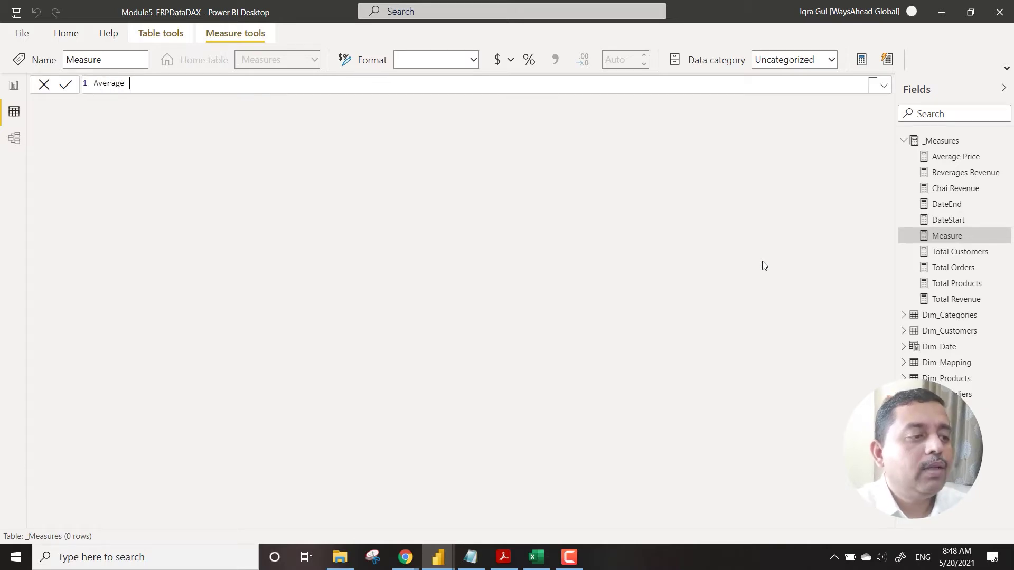
pyautogui.write('St')
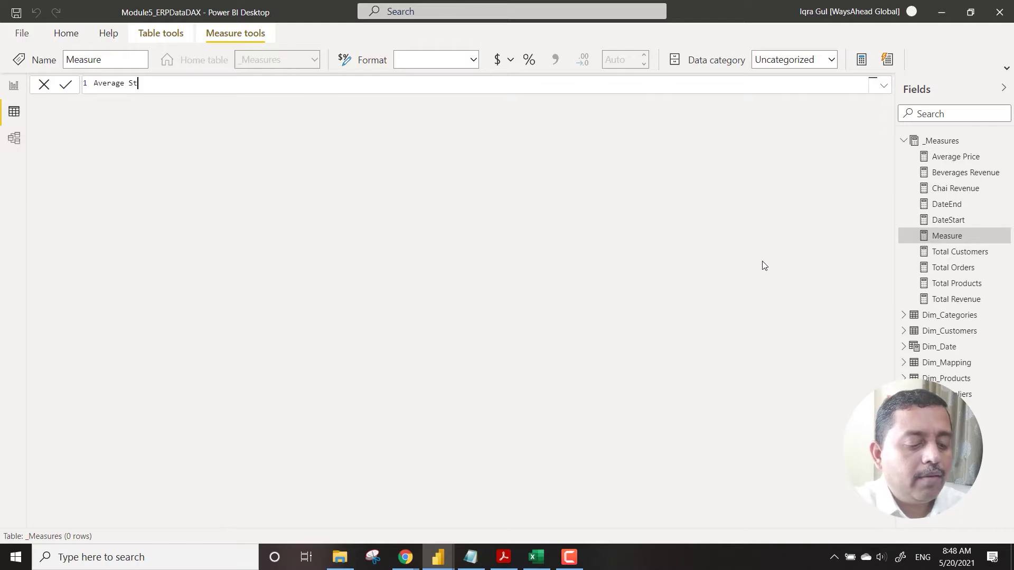
pyautogui.write('ock =')
# Add CALCULATE on line 2 of the Average Stock formula and nest AVERAGE inside it on line 3
pyautogui.hotkey('shift', 'Return')
pyautogui.write('cal')
pyautogui.press('Tab')
pyautogui.hotkey('shift', 'Return')
pyautogui.write('ave')
pyautogui.press('Tab')
pyautogui.write('dim')
pyautogui.press('Tab')
pyautogui.hotkey('shift', 'Return')
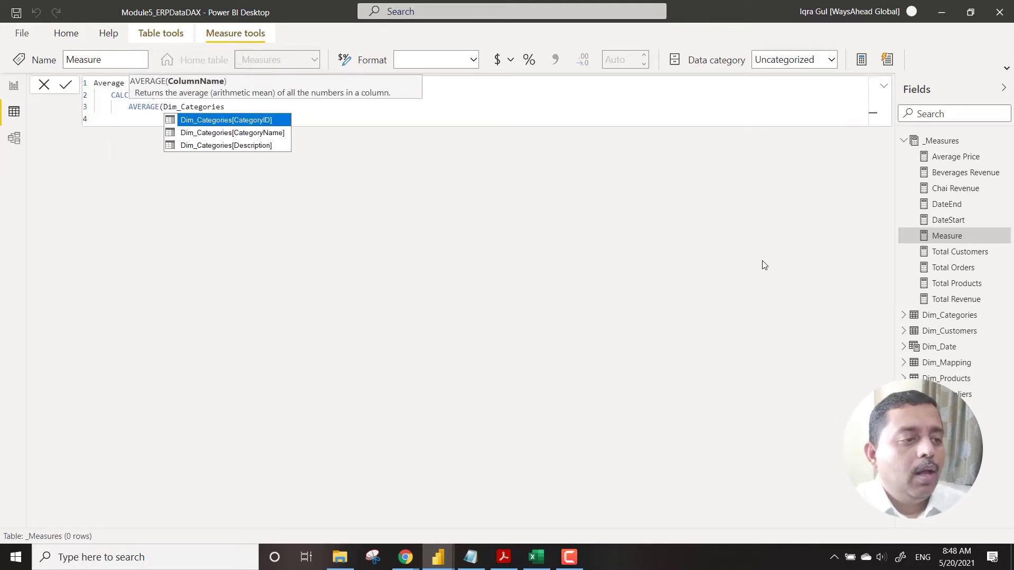
pyautogui.press('BackSpace')
pyautogui.press('BackSpace')
pyautogui.press('BackSpace')
pyautogui.press('BackSpace')
pyautogui.press('BackSpace')
pyautogui.press('BackSpace')
pyautogui.press('BackSpace')
pyautogui.press('BackSpace')
pyautogui.press('BackSpace')
pyautogui.press('BackSpace')
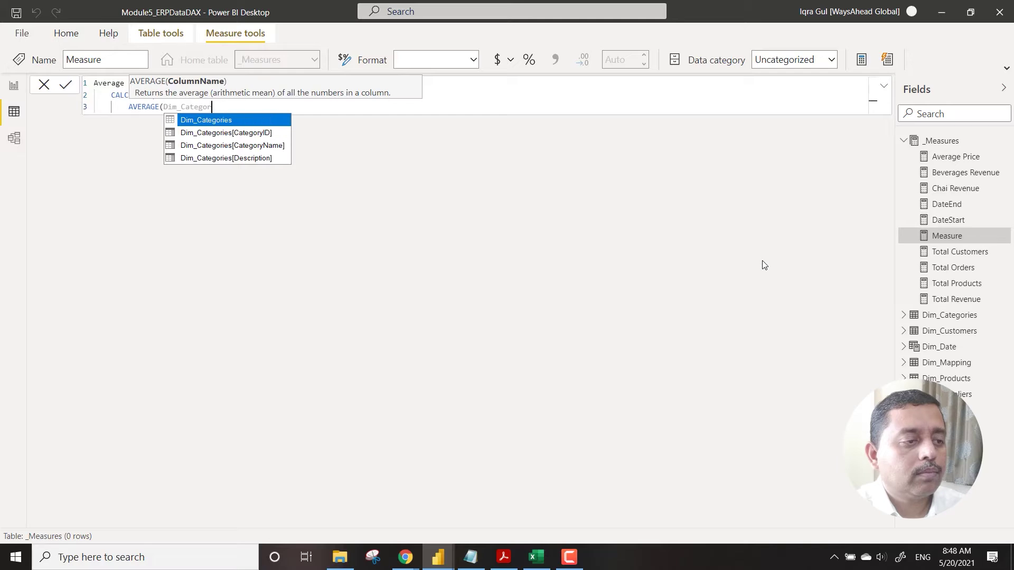
pyautogui.press('BackSpace')
pyautogui.press('BackSpace')
pyautogui.press('BackSpace')
pyautogui.press('BackSpace')
pyautogui.press('BackSpace')
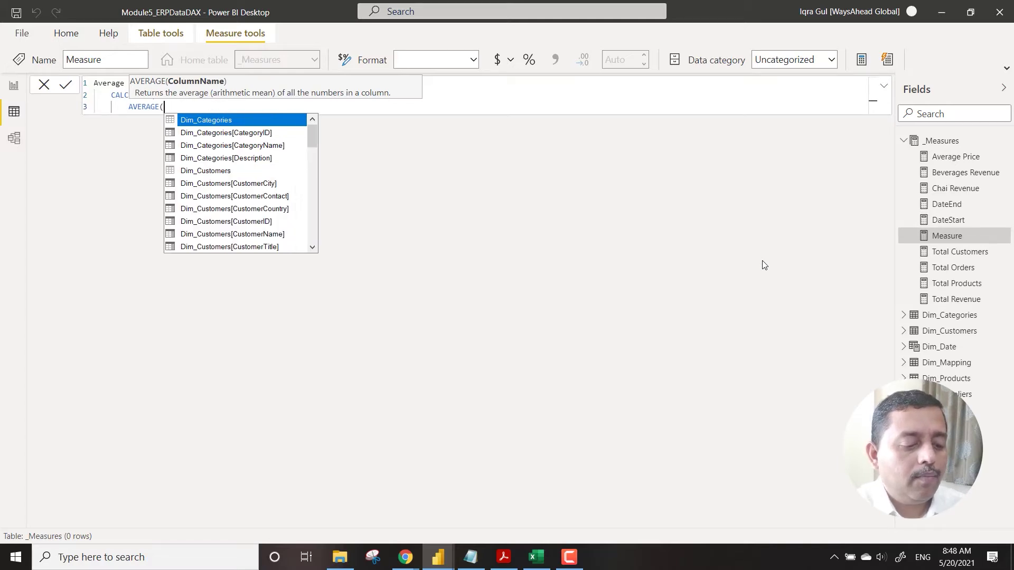
# Give AVERAGE the column Dim_Products[UnitsInStock], close AVERAGE on line 4 and CALCULATE on line 5, and commit the measure
pyautogui.write('sInSto')
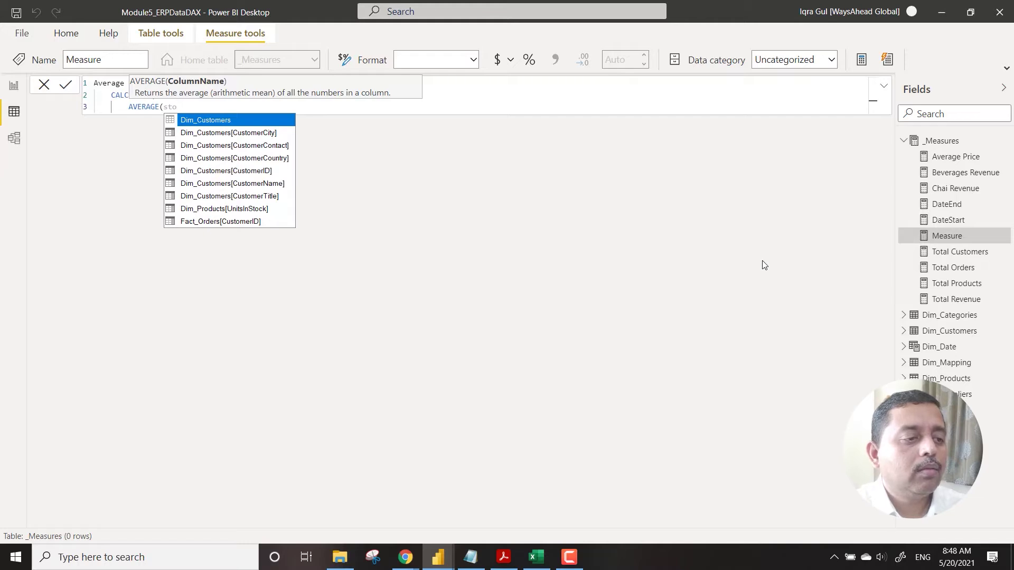
pyautogui.write('ck')
pyautogui.press('Tab')
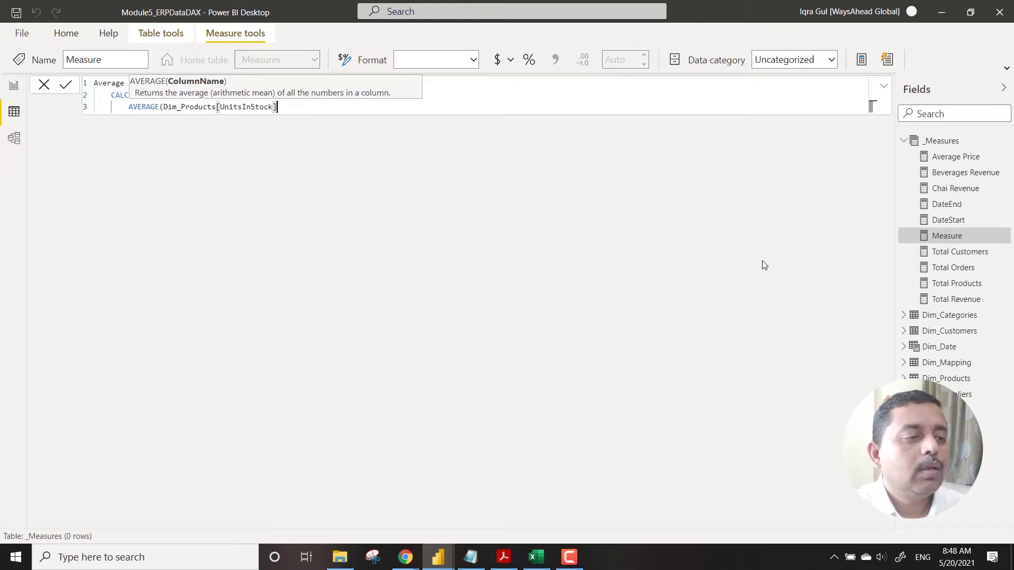
pyautogui.press('Return')
pyautogui.write(')')
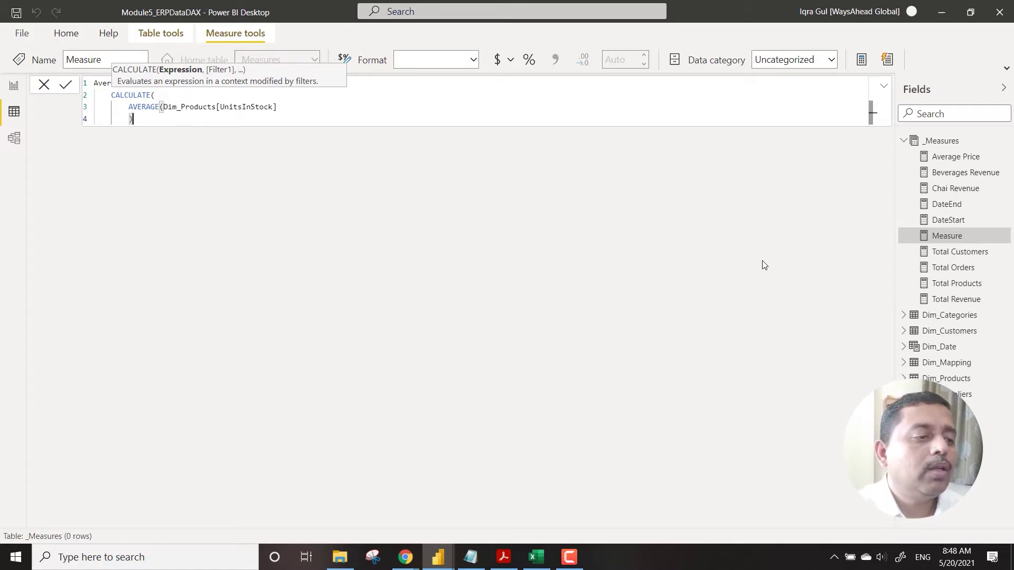
pyautogui.press('Return')
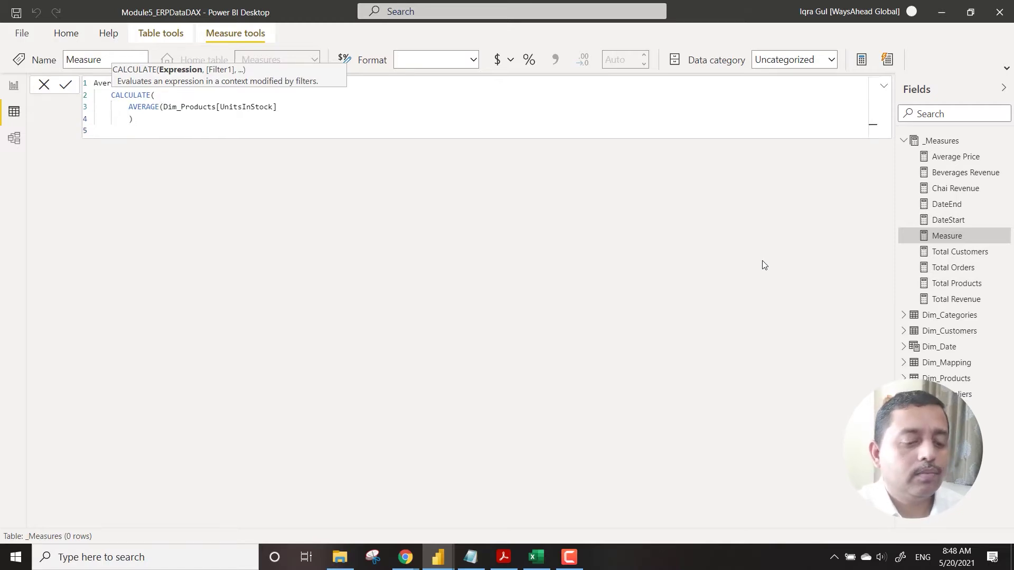
pyautogui.write(')')
pyautogui.press('Return')
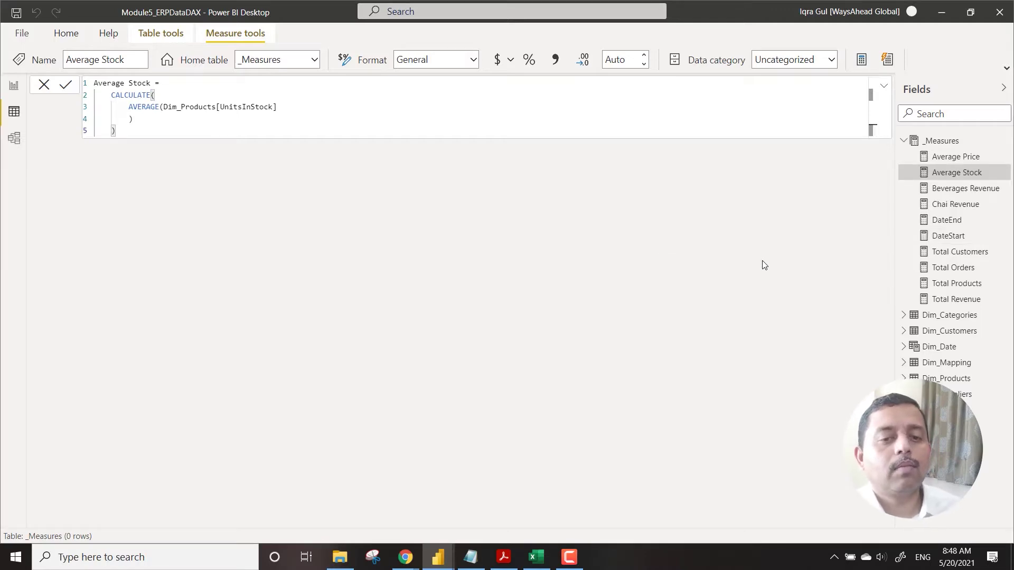
# Show the Average Price measure as a card on the New Daxing report page and reduce the card's height
pyautogui.click(12, 90)
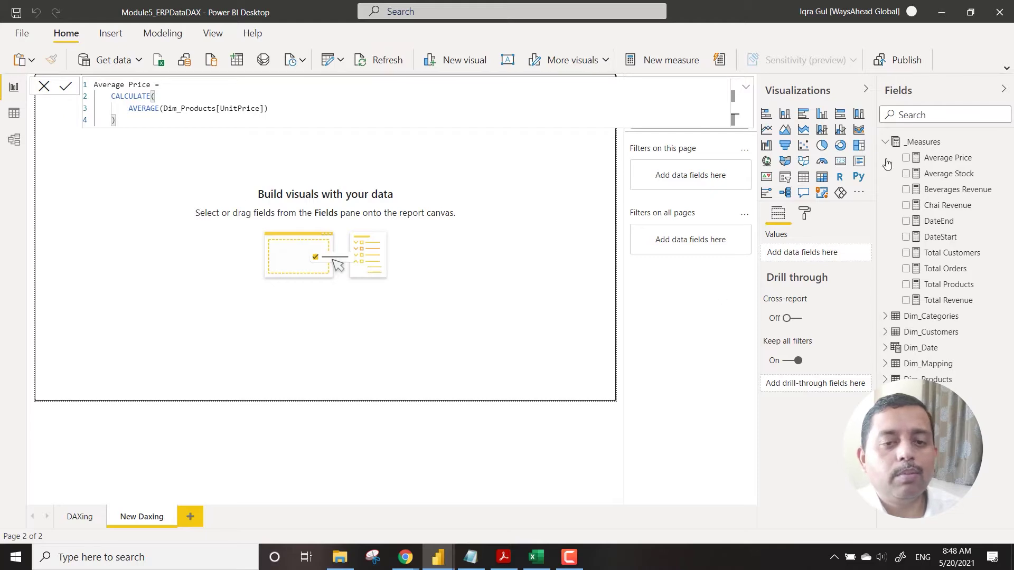
pyautogui.moveTo(939, 162); pyautogui.dragTo(140, 219)
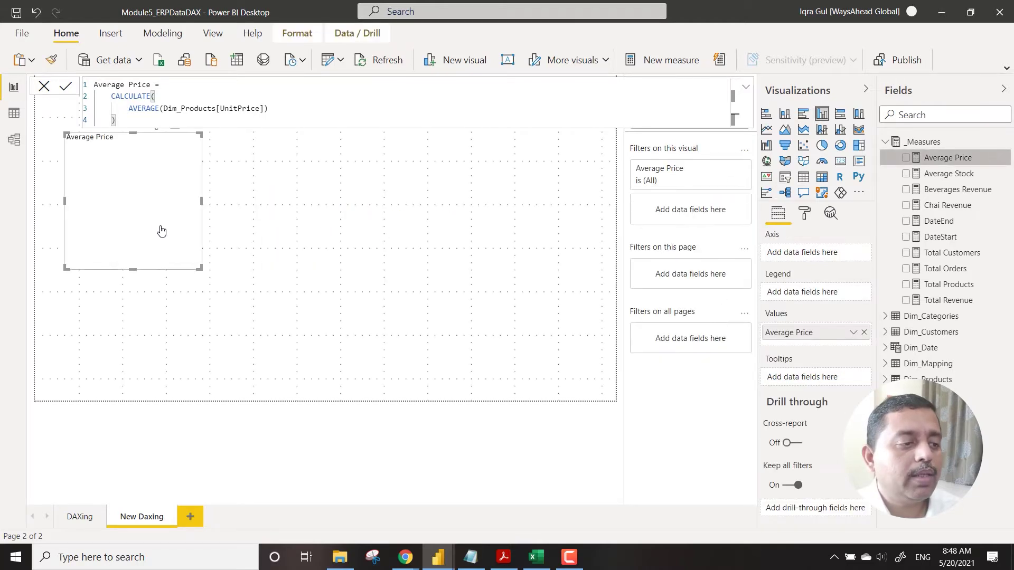
pyautogui.click(841, 161)
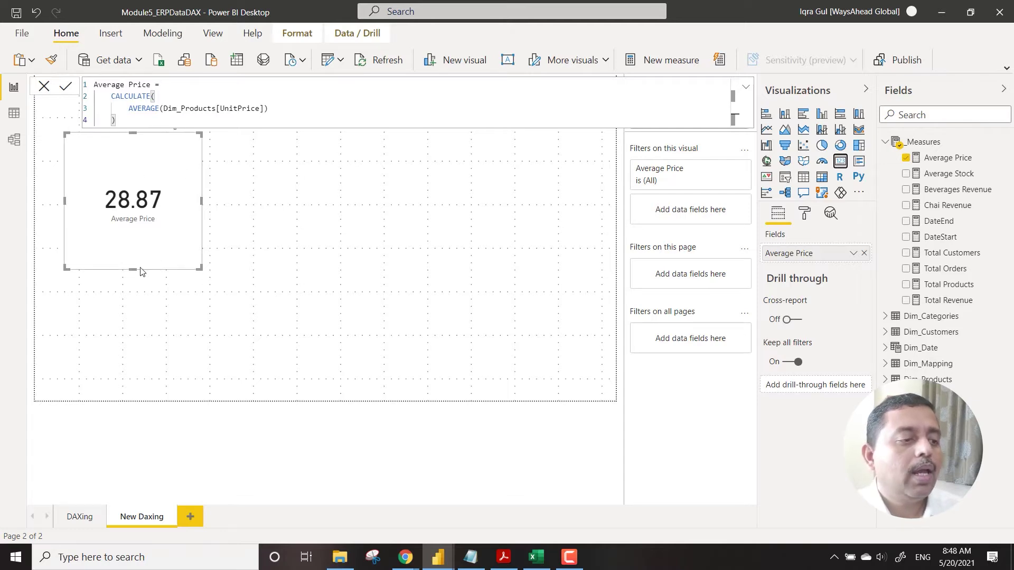
pyautogui.moveTo(131, 267); pyautogui.dragTo(112, 228)
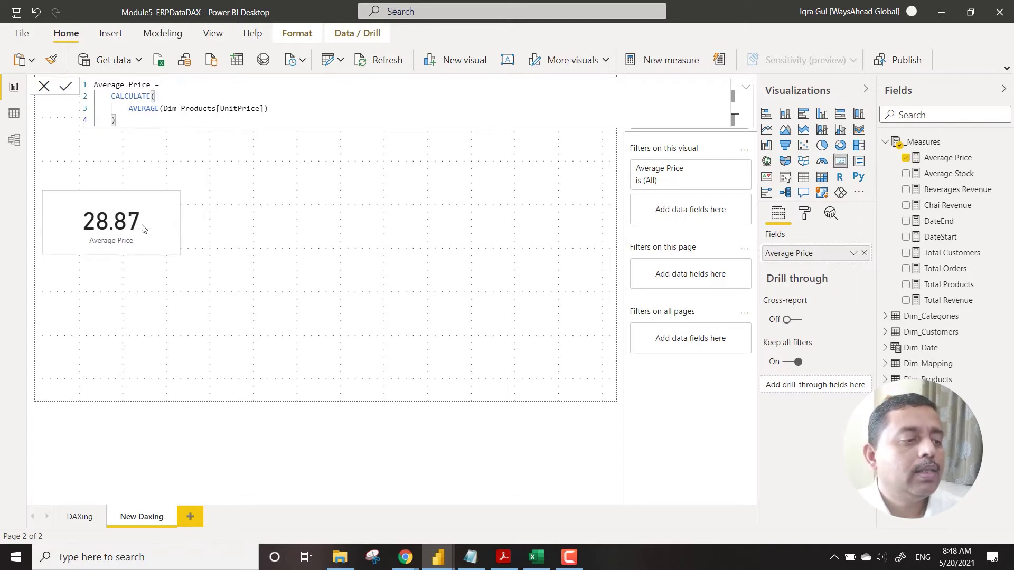
# Duplicate the Average Price card, place the copy beside it, and make the copy show the Average Stock measure
pyautogui.hotkey('ctrl', 'c')
pyautogui.hotkey('ctrl', 'v')
pyautogui.moveTo(173, 236); pyautogui.dragTo(314, 238)
pyautogui.moveTo(959, 174); pyautogui.dragTo(808, 253)
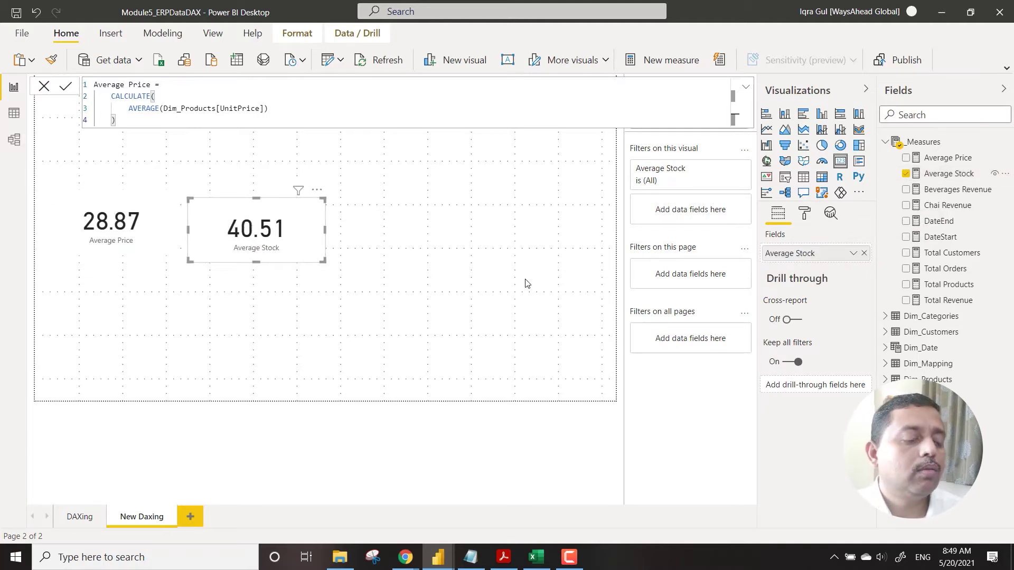
pyautogui.click(470, 278)
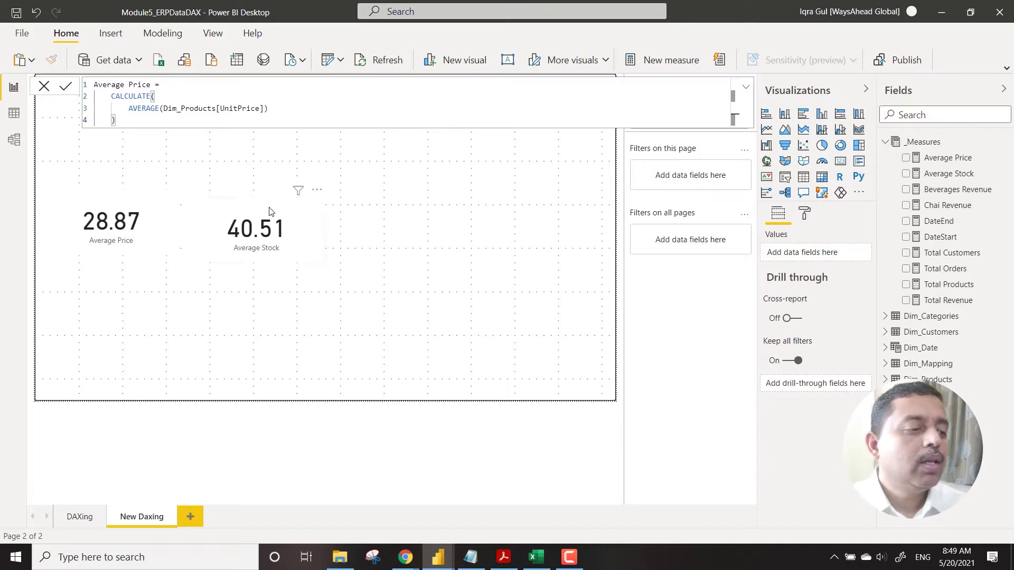
# Align the Average Price card horizontally with the Average Stock card and deselect the cards
pyautogui.click(163, 237)
pyautogui.moveTo(163, 237); pyautogui.dragTo(156, 247)
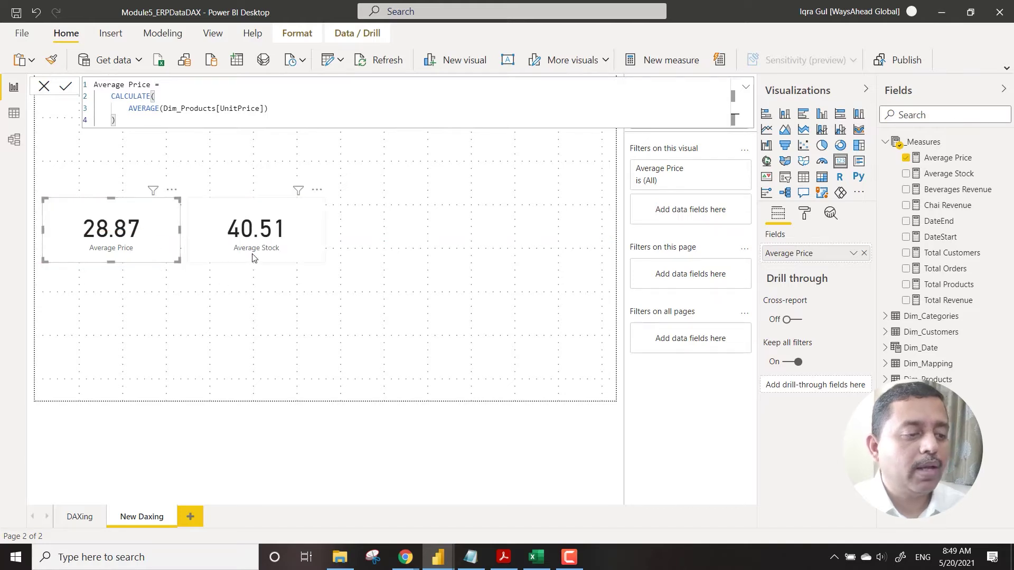
pyautogui.click(231, 259)
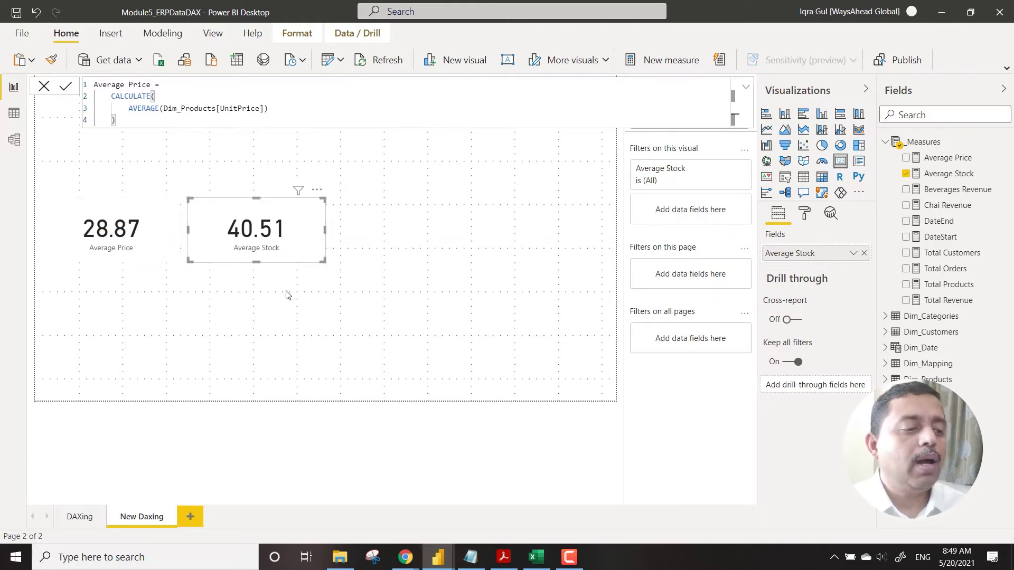
pyautogui.click(466, 204)
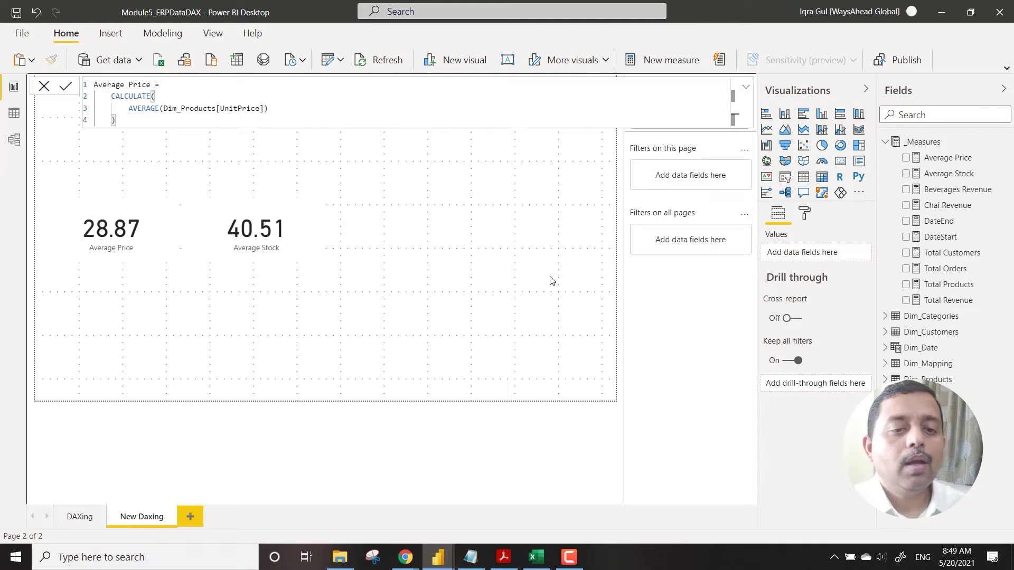
# Create a new measure in the _Measures table named Price to Stock Ratio, with its expression starting on line 2
pyautogui.rightClick(933, 143)
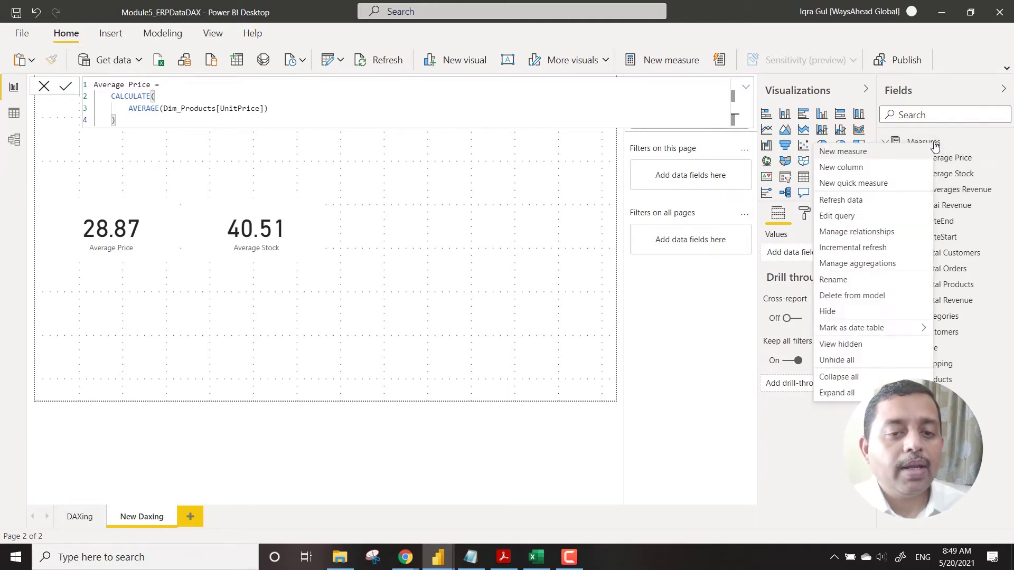
pyautogui.click(869, 157)
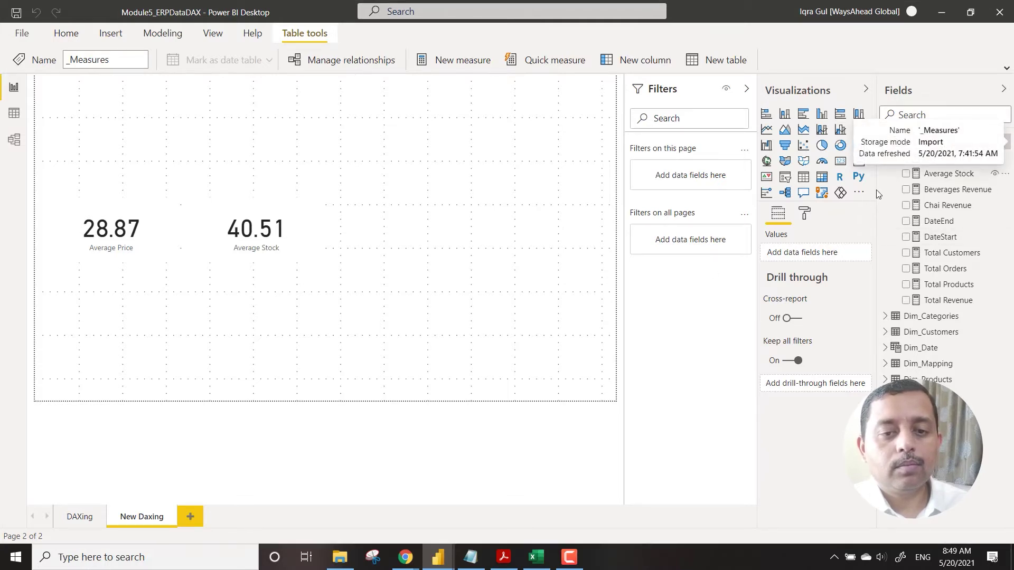
pyautogui.rightClick(938, 144)
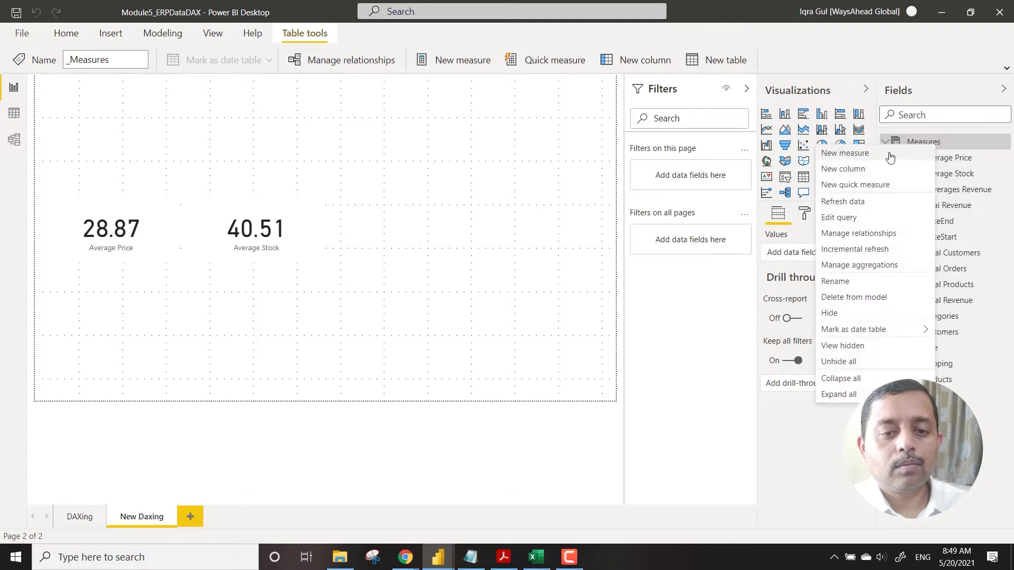
pyautogui.press('Escape')
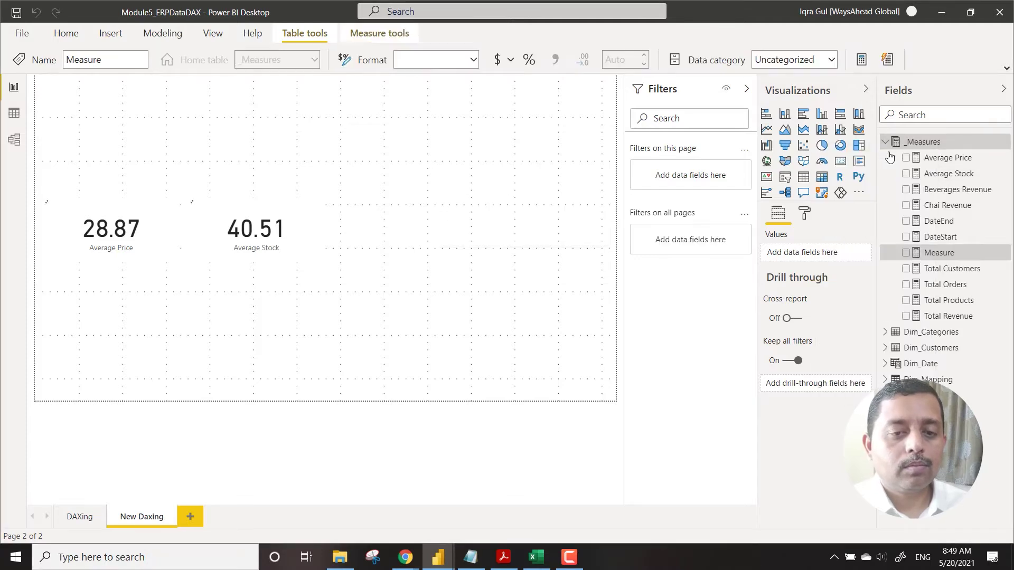
pyautogui.write('Pri')
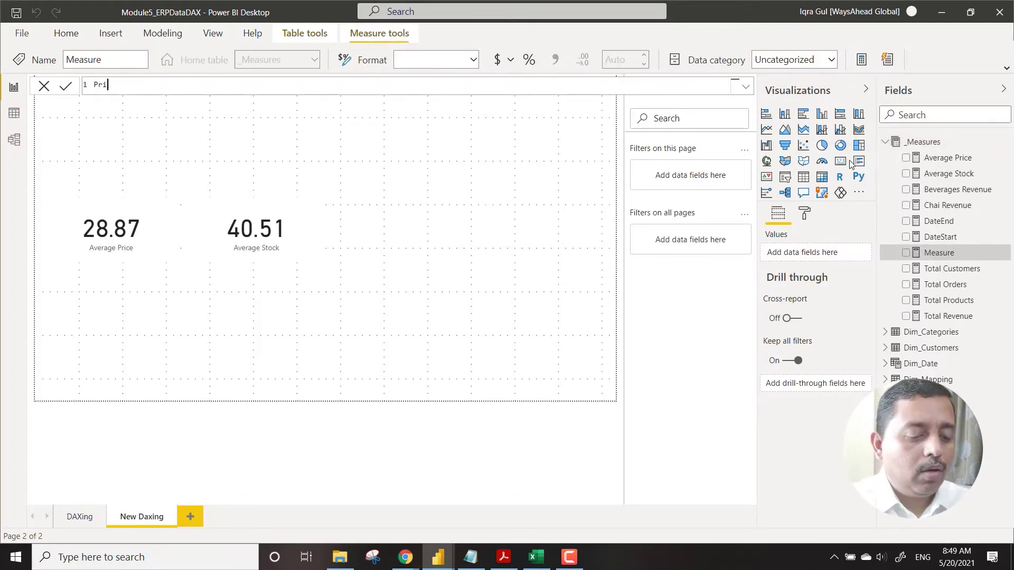
pyautogui.write('ce to Stock')
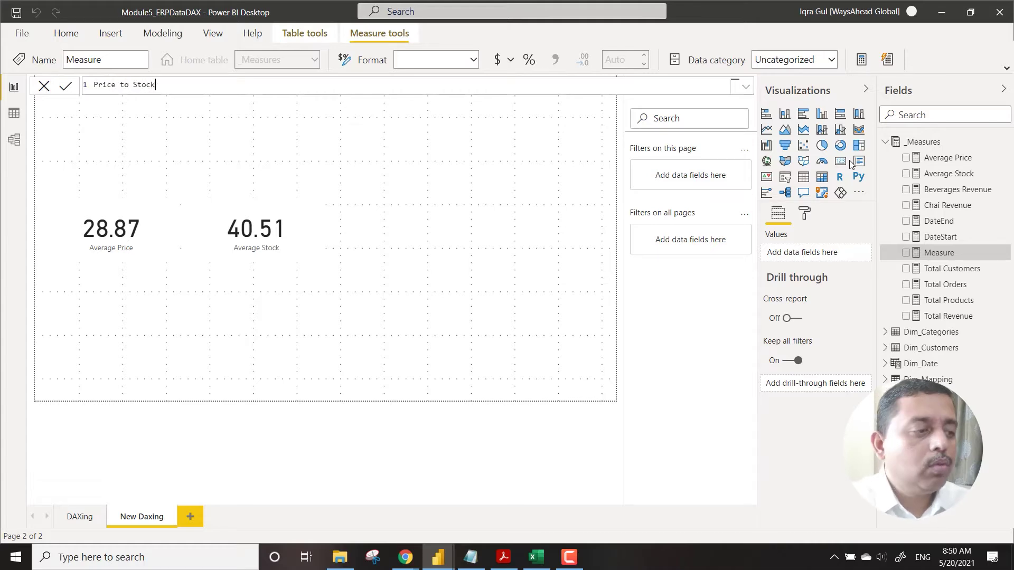
pyautogui.write(' Ratio')
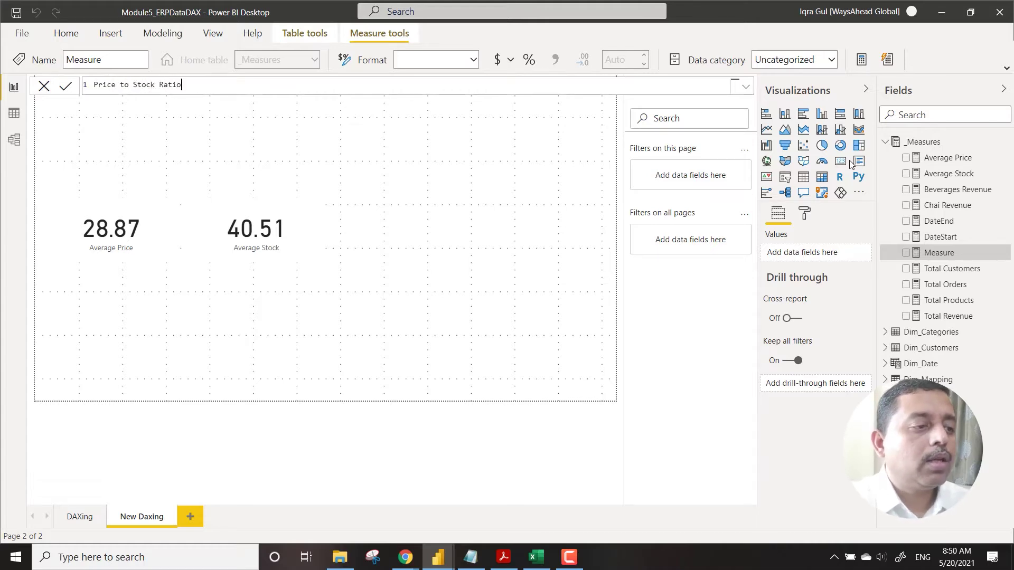
pyautogui.write(' =')
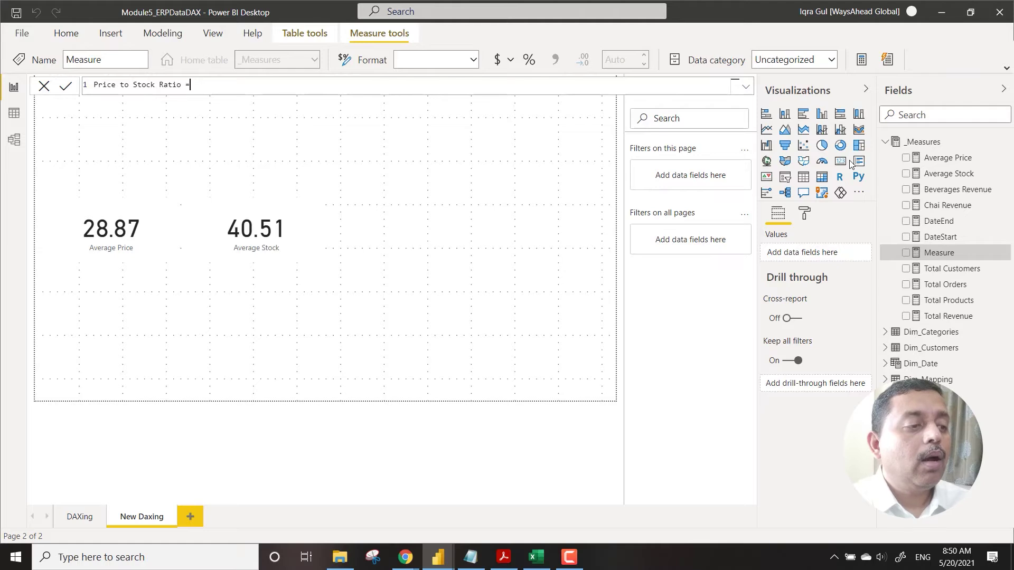
pyautogui.hotkey('shift', 'Return')
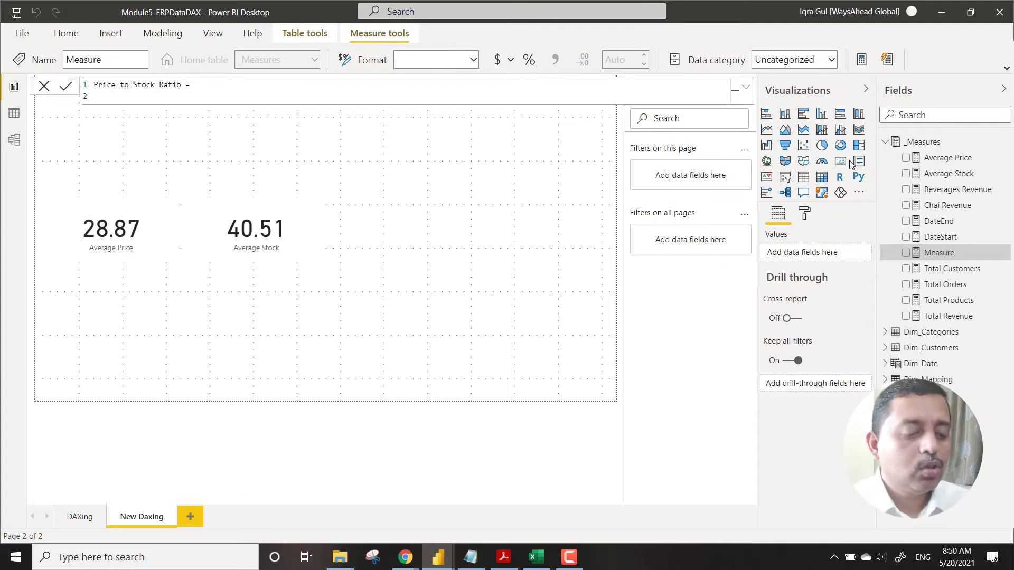
# Start a DIVIDE function on line 2 and enter the measure [Average Price] as its numerator on line 3
pyautogui.write('DIVIDE(')
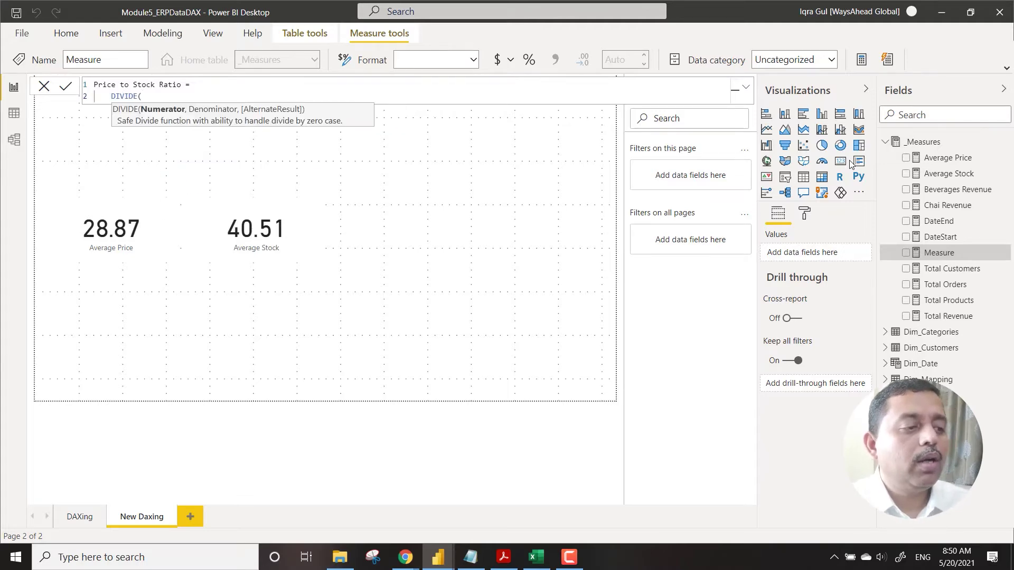
pyautogui.hotkey('shift', 'Return')
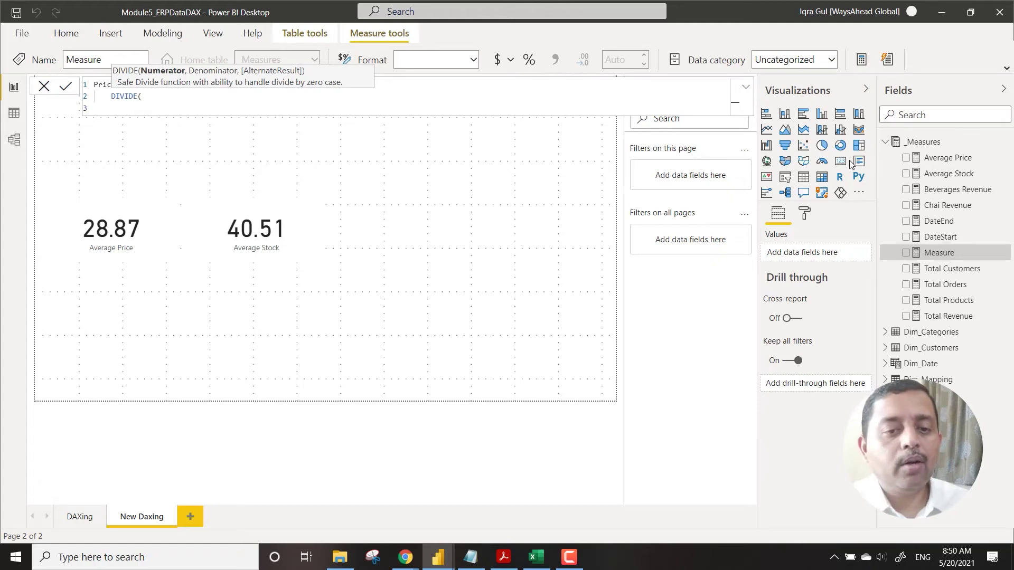
pyautogui.write('pri')
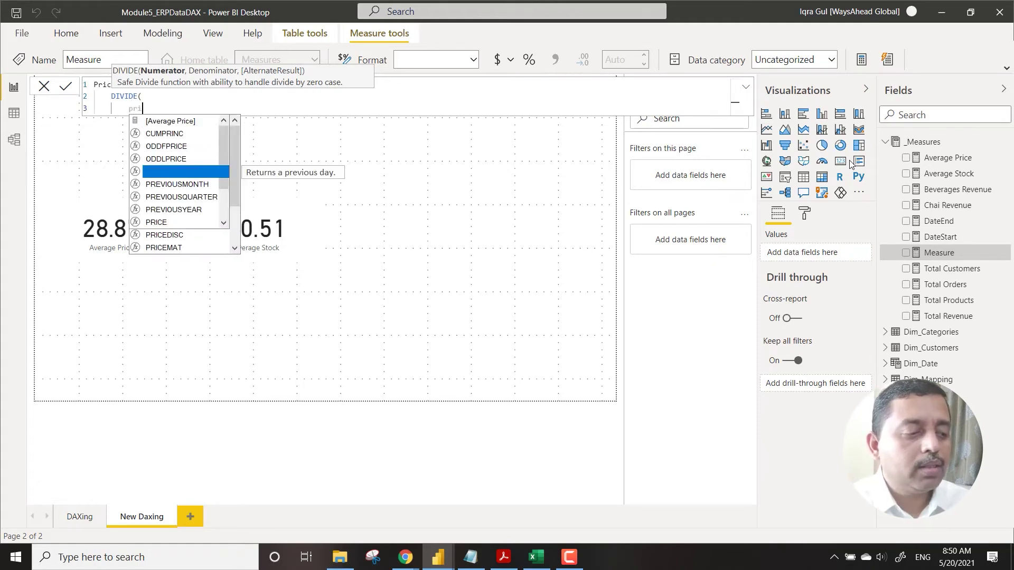
pyautogui.press('Up')
pyautogui.press('Up')
pyautogui.press('Up')
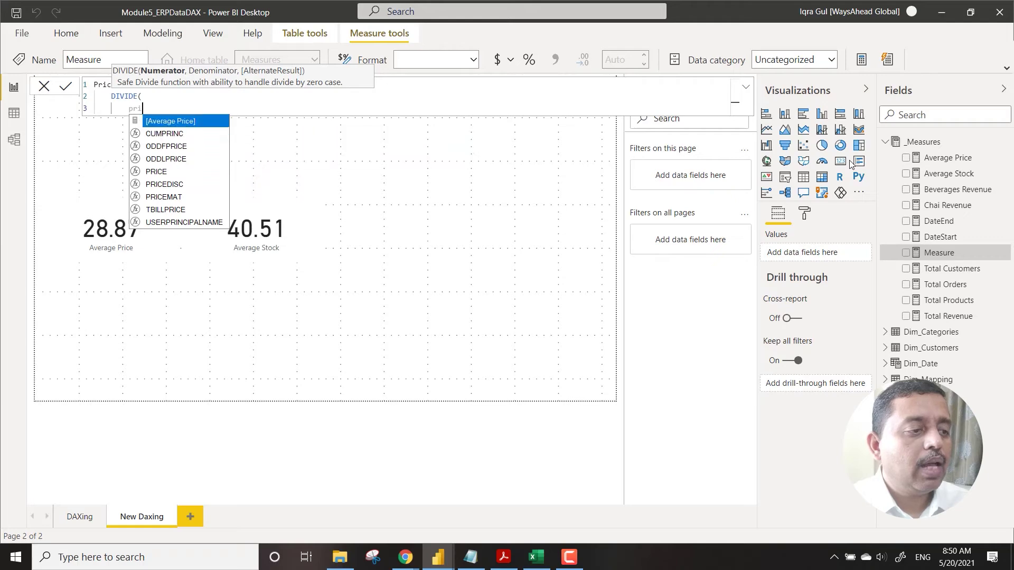
pyautogui.press('Tab')
pyautogui.write(',')
pyautogui.hotkey('shift', 'Return')
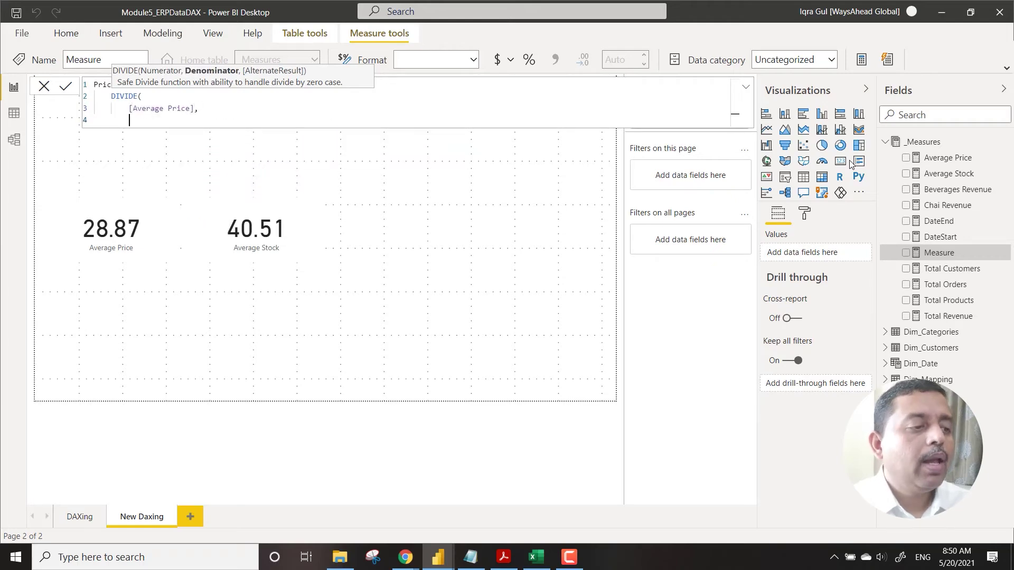
# Enter [Average Stock] as the denominator on line 4, close DIVIDE on line 5, and commit the measure
pyautogui.write('sto')
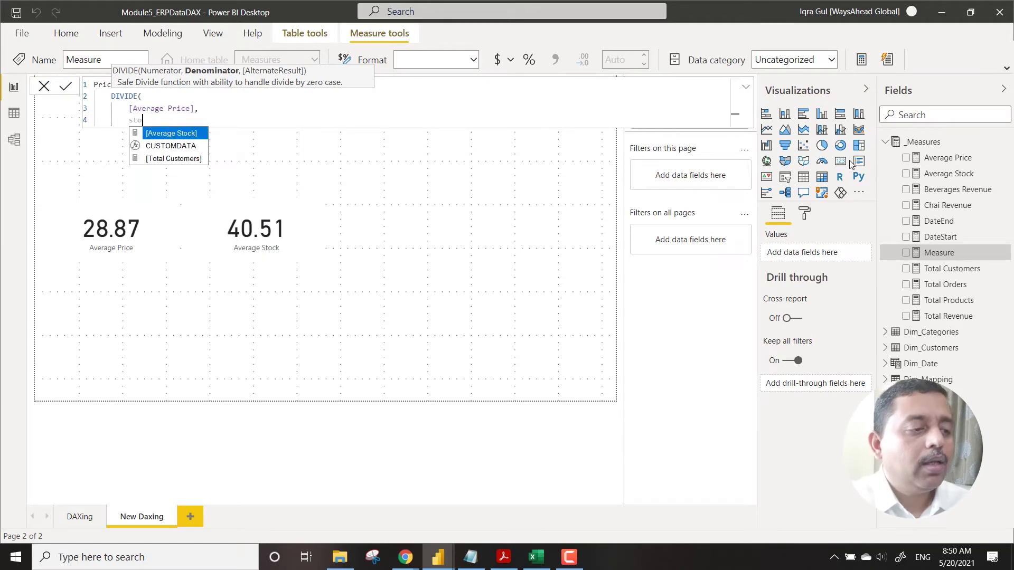
pyautogui.press('Tab')
pyautogui.hotkey('shift', 'Return')
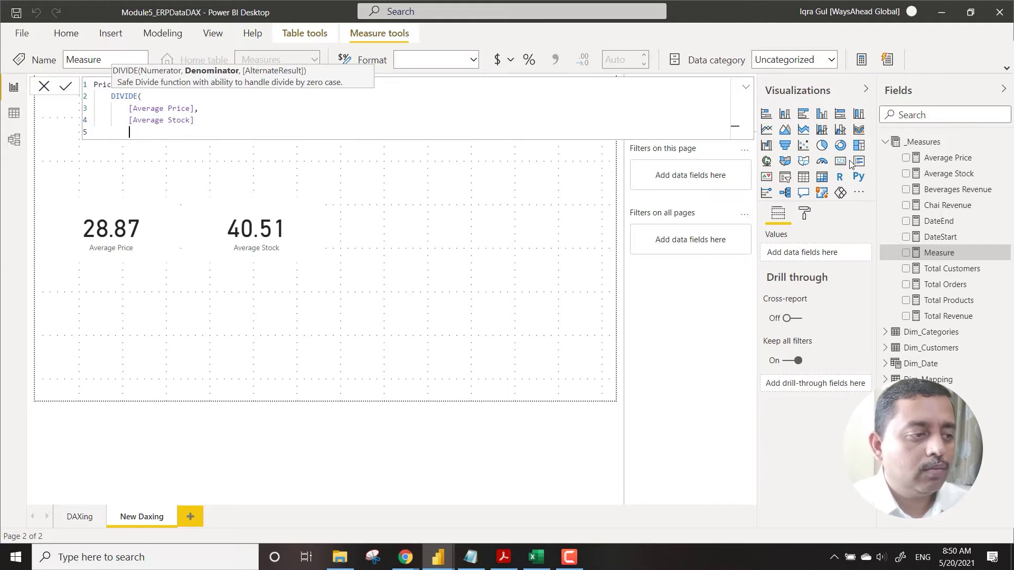
pyautogui.write(')')
pyautogui.press('Return')
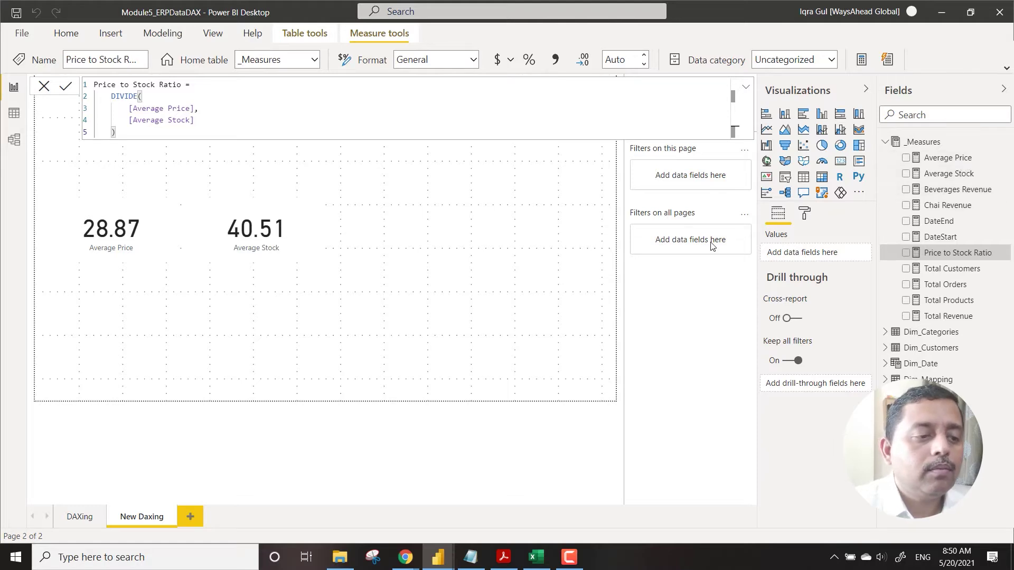
# Show the Price to Stock Ratio measure as a card beside the Average Stock card
pyautogui.click(522, 240)
pyautogui.moveTo(951, 253); pyautogui.dragTo(433, 232)
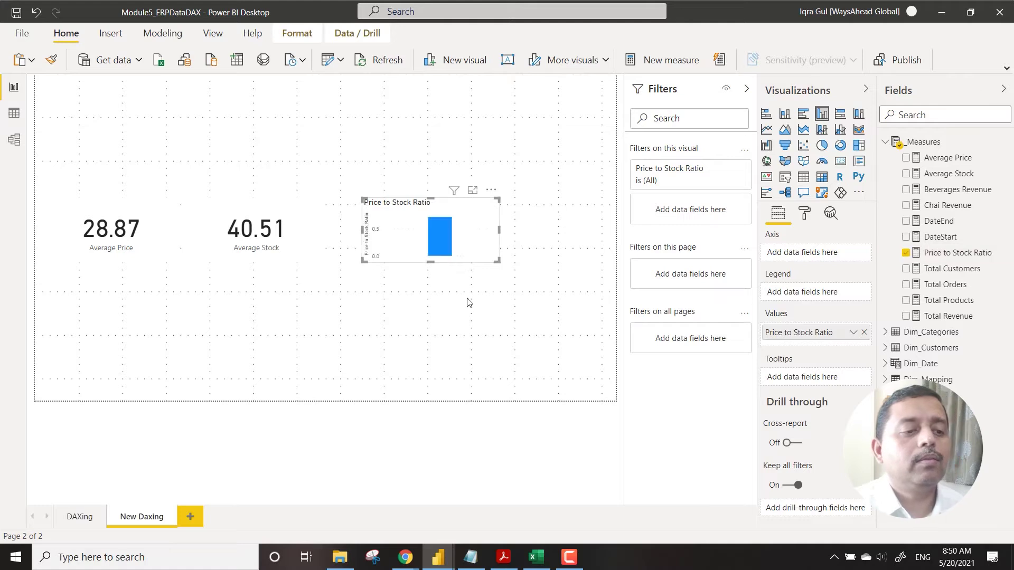
pyautogui.click(840, 161)
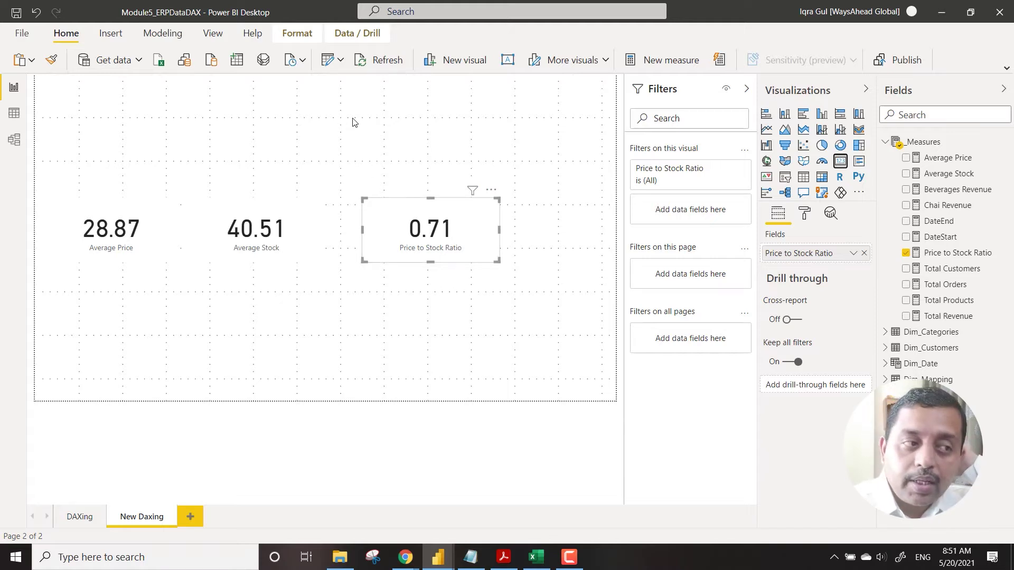
pyautogui.click(300, 34)
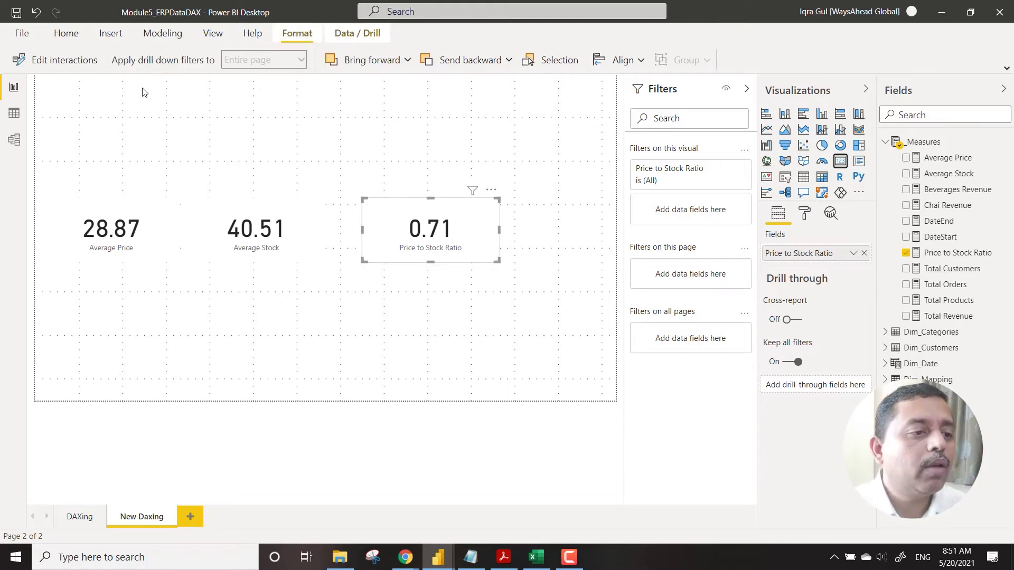
pyautogui.click(113, 35)
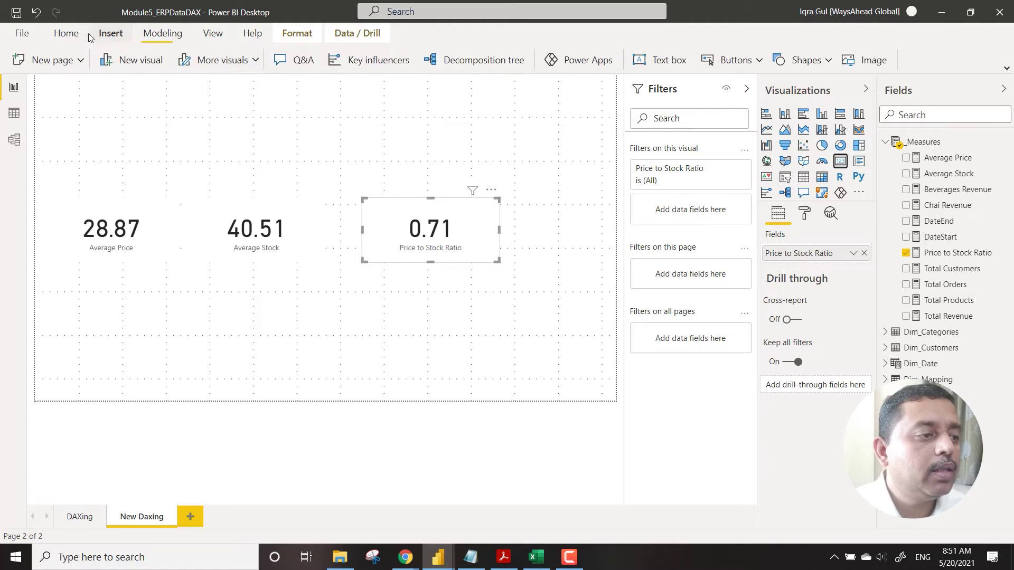
pyautogui.click(72, 33)
pyautogui.click(161, 34)
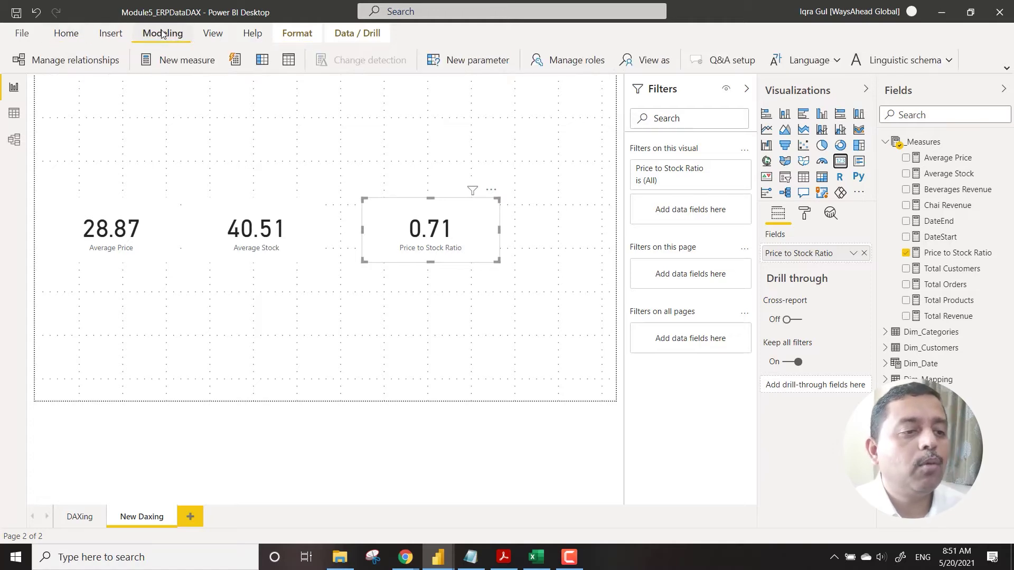
pyautogui.click(110, 36)
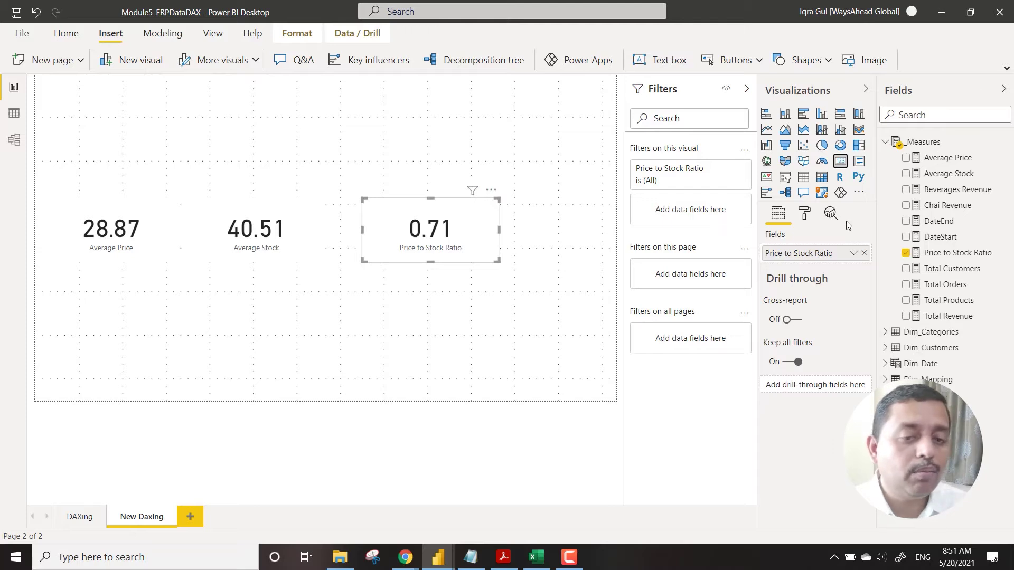
# Set the format of the Price to Stock Ratio measure to Percentage
pyautogui.click(965, 255)
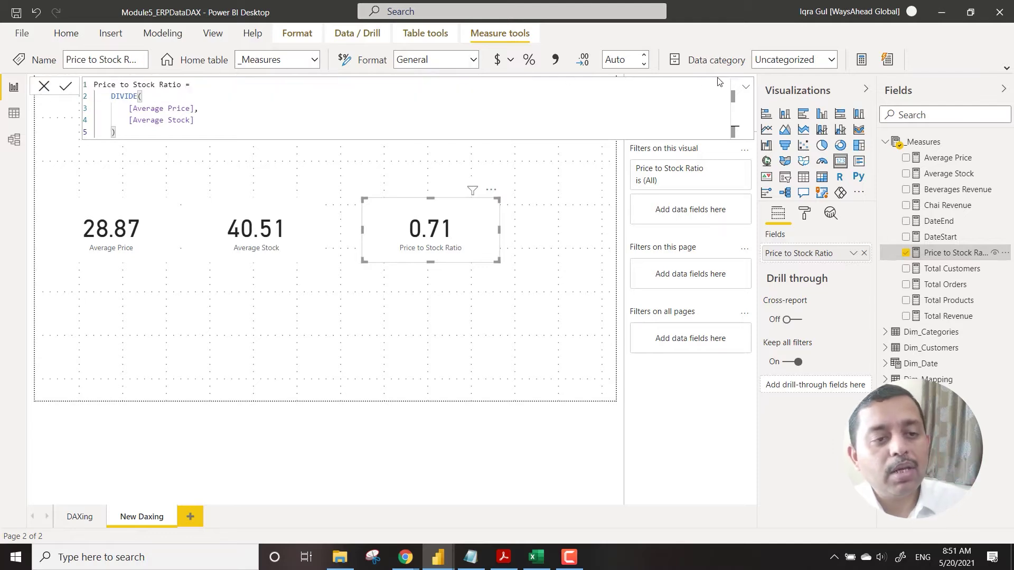
pyautogui.click(473, 59)
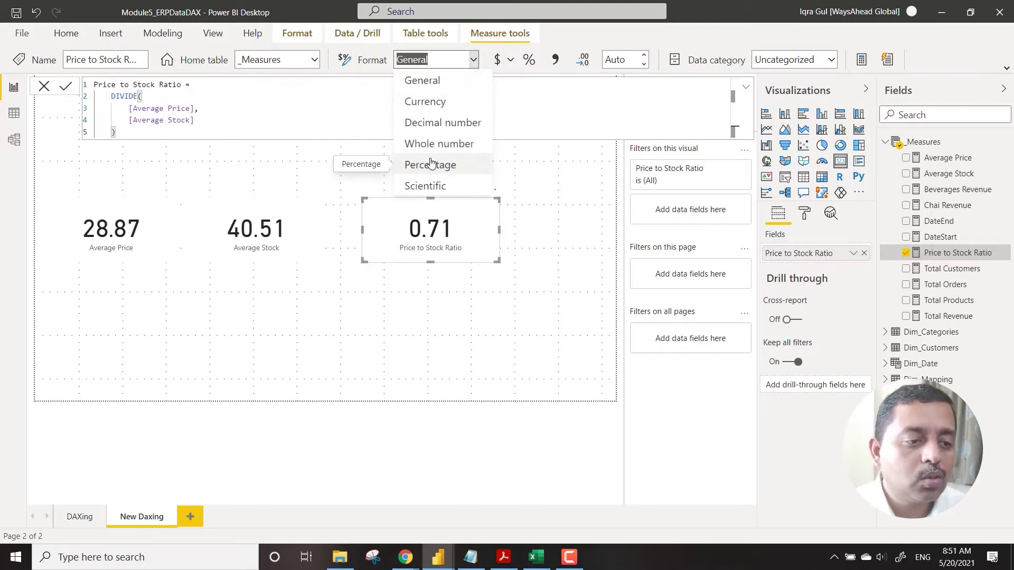
pyautogui.press('Escape')
pyautogui.press('Down')
pyautogui.press('Down')
pyautogui.press('Down')
pyautogui.press('Down')
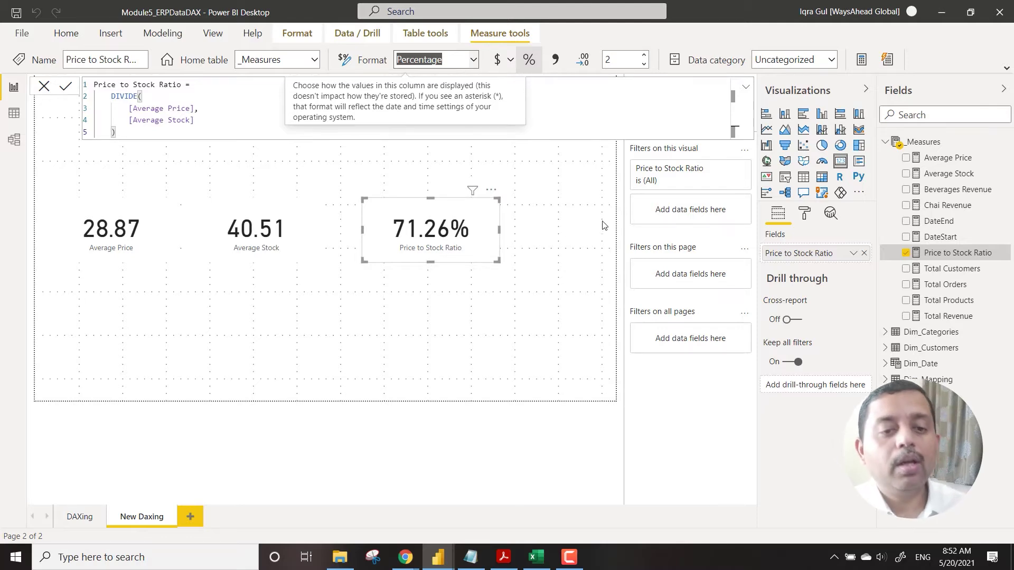
# Change the Price to Stock Ratio card into a gauge visual
pyautogui.click(821, 163)
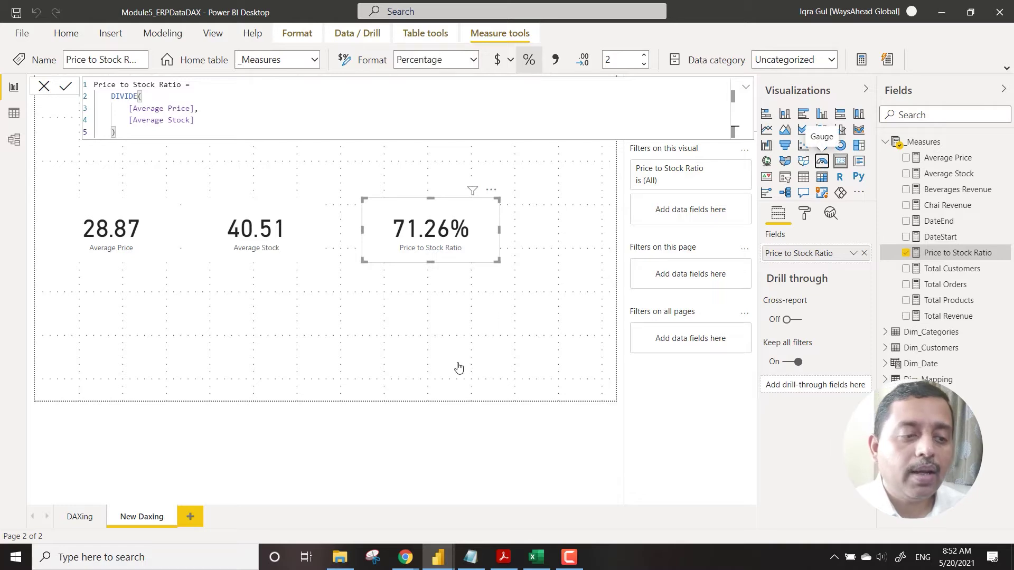
# Show the Price to Stock Ratio card as a gauge, enlarged and placed above the Average Price and Average Stock cards
pyautogui.moveTo(499, 261); pyautogui.dragTo(557, 298)
pyautogui.moveTo(458, 208); pyautogui.dragTo(177, 91)
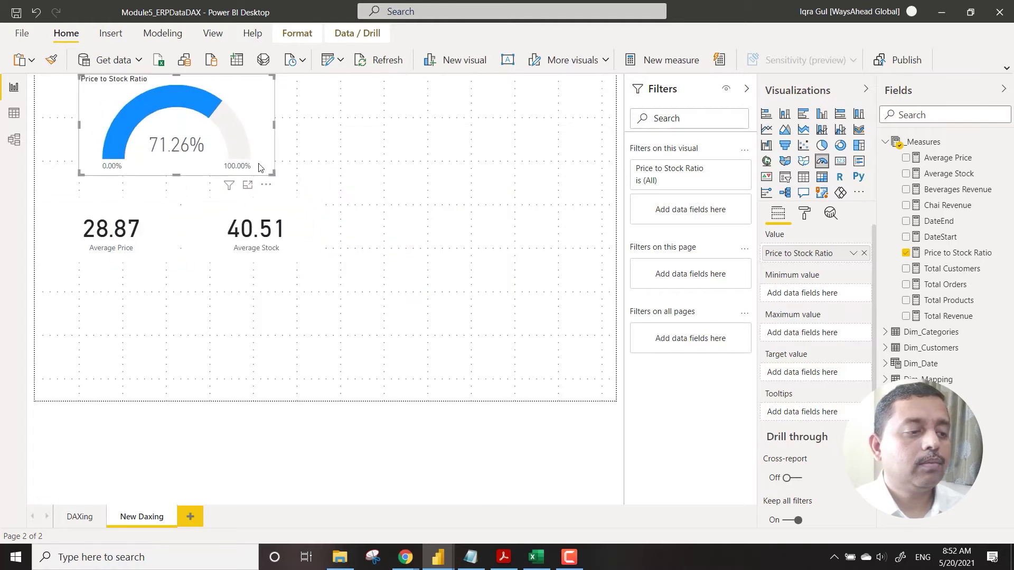
pyautogui.click(279, 173)
pyautogui.click(265, 165)
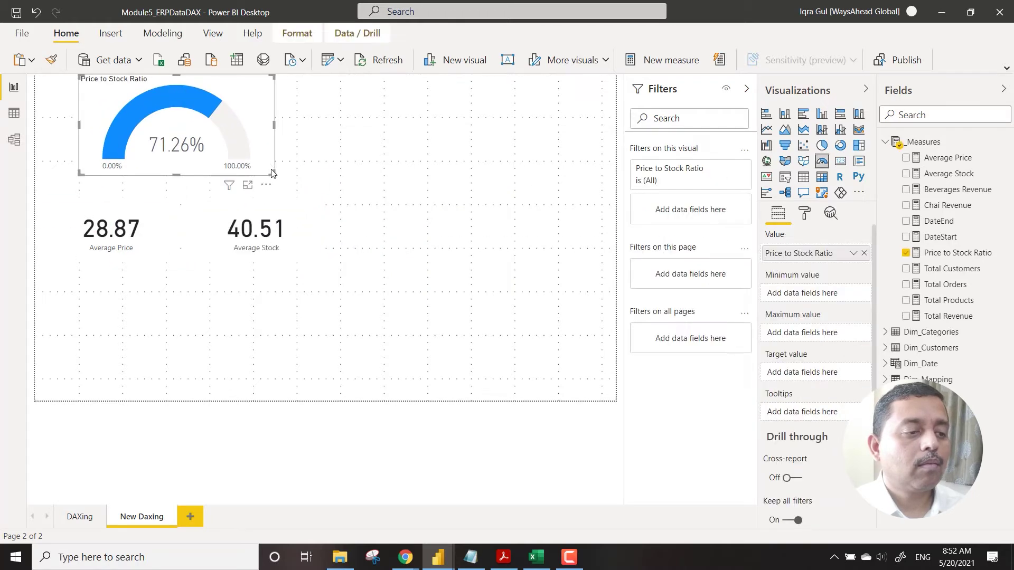
pyautogui.moveTo(274, 174); pyautogui.dragTo(324, 198)
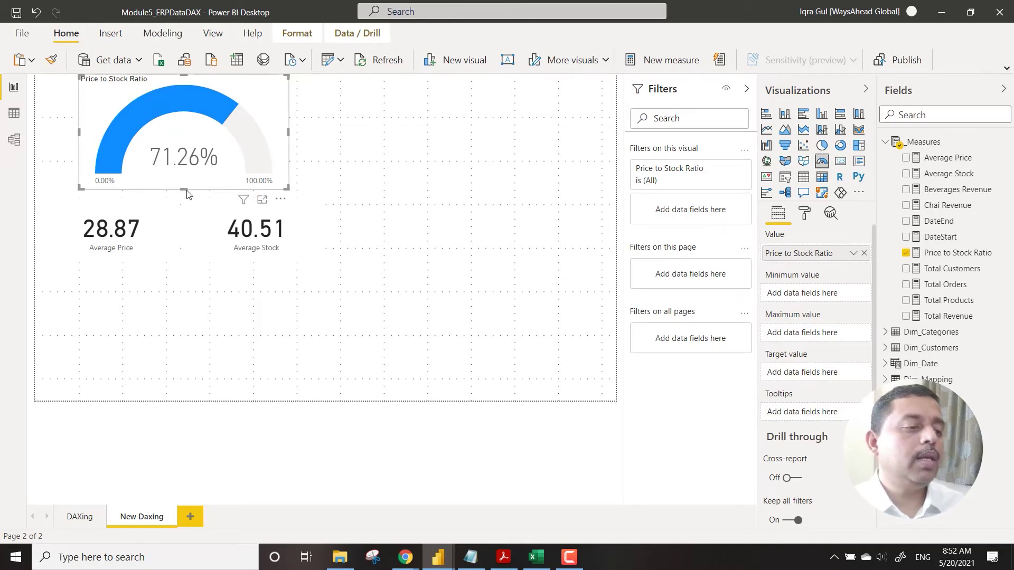
pyautogui.click(332, 221)
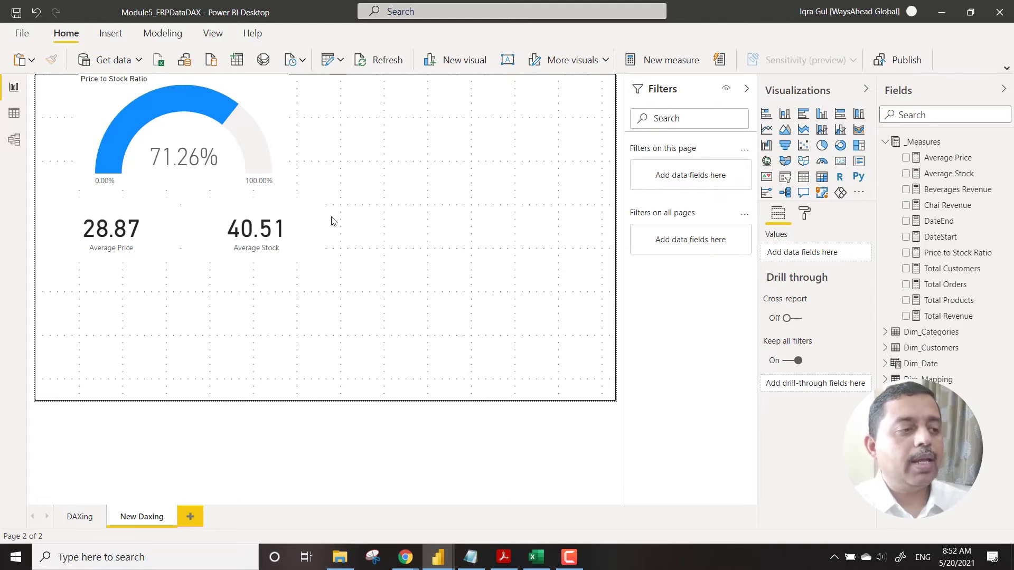
pyautogui.click(251, 151)
pyautogui.click(348, 245)
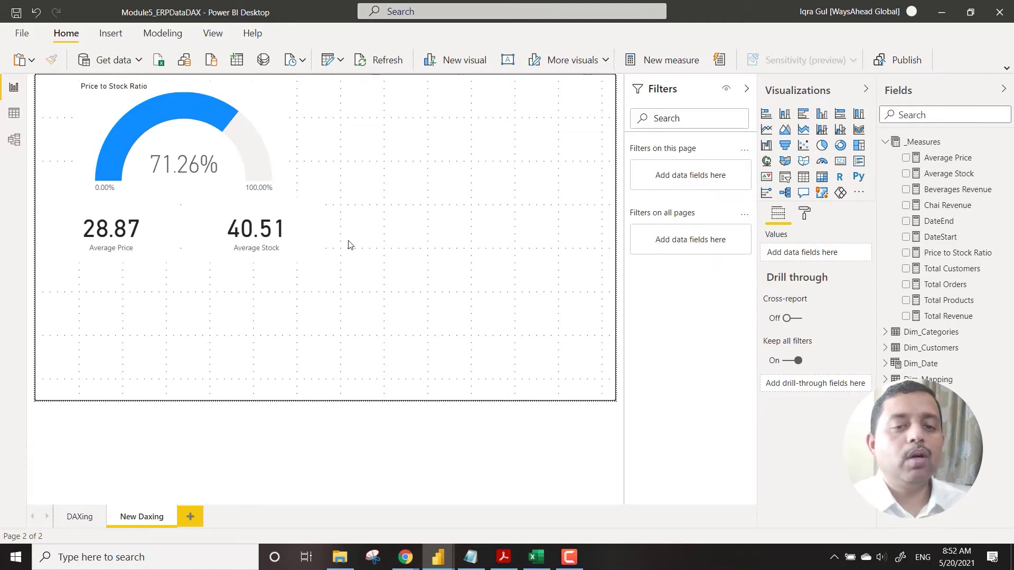
# Create a new measure in the _Measures table with the formula Target = 0.8
pyautogui.rightClick(900, 147)
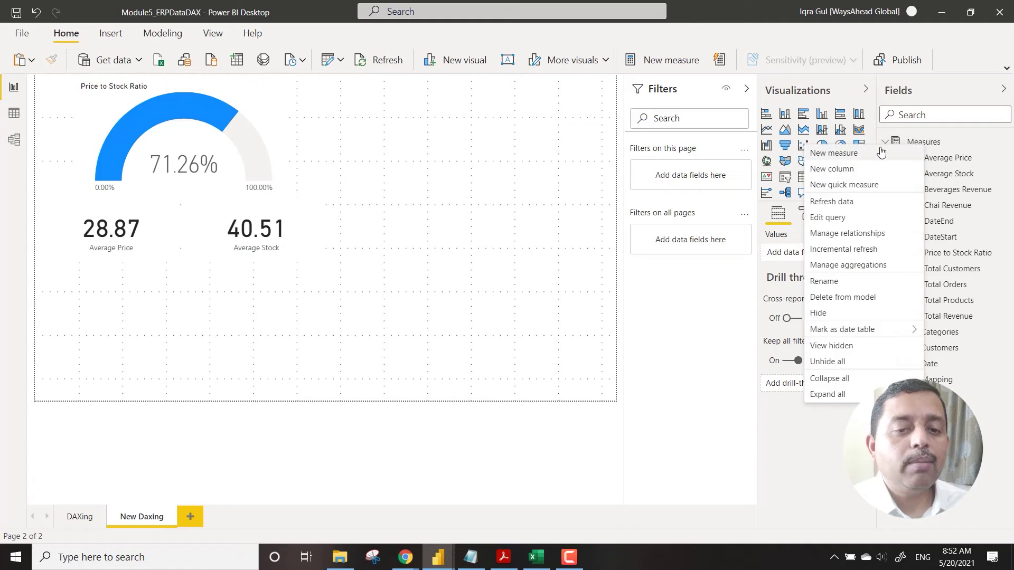
pyautogui.press('Escape')
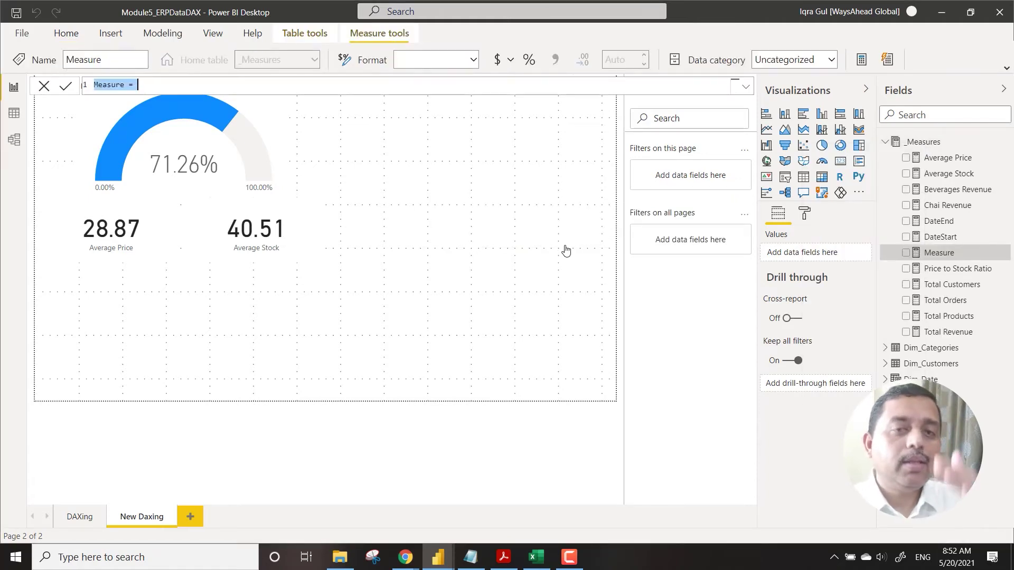
pyautogui.write('t')
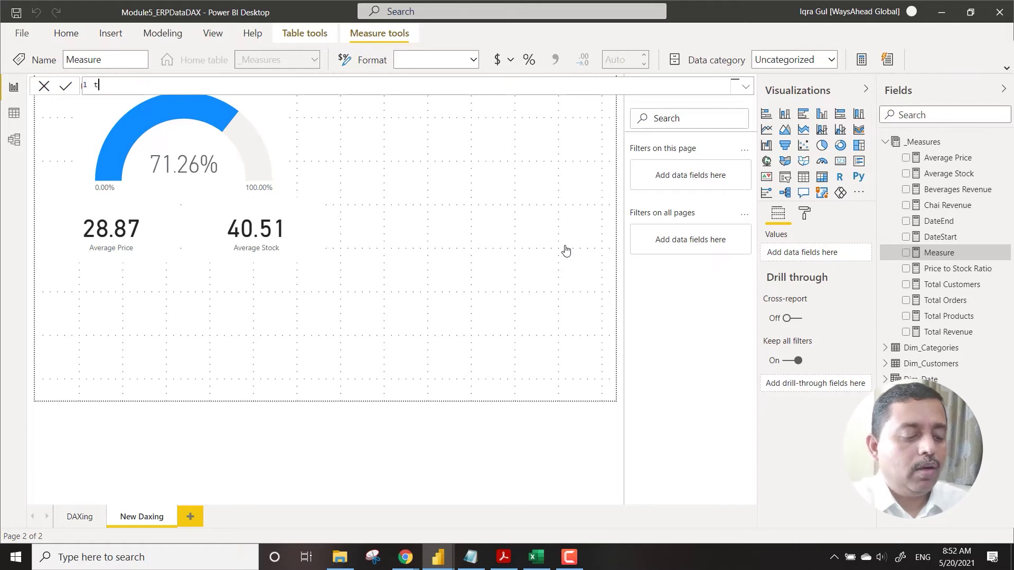
pyautogui.write('ar')
pyautogui.press('BackSpace')
pyautogui.press('BackSpace')
pyautogui.press('BackSpace')
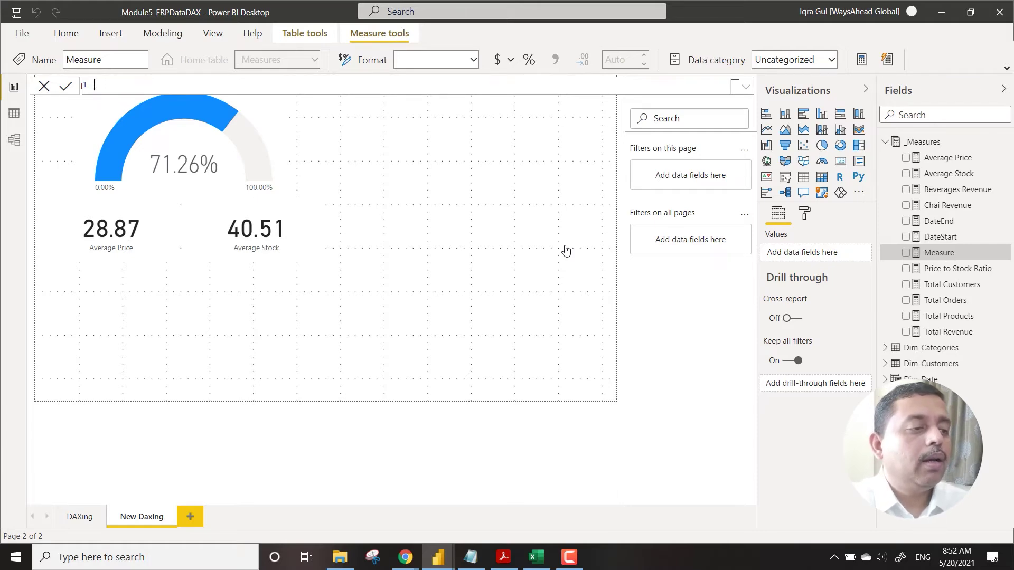
pyautogui.write('Ta')
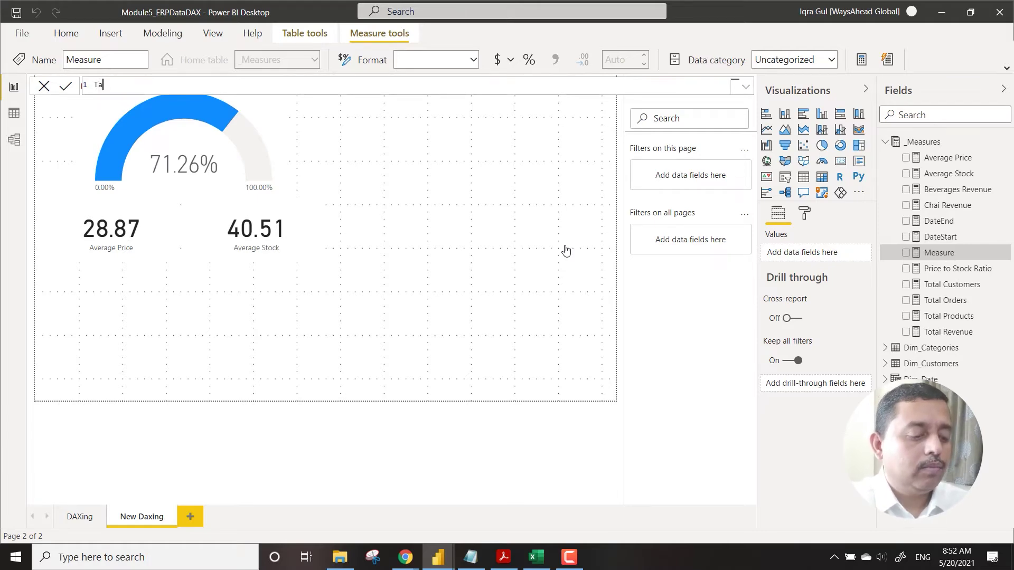
pyautogui.write('rget = 0')
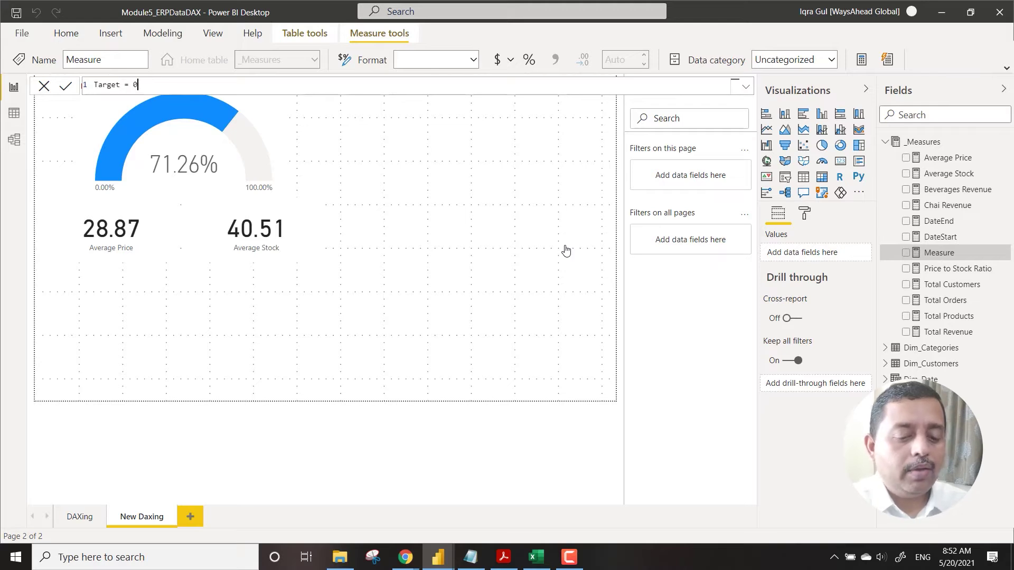
pyautogui.write('.8')
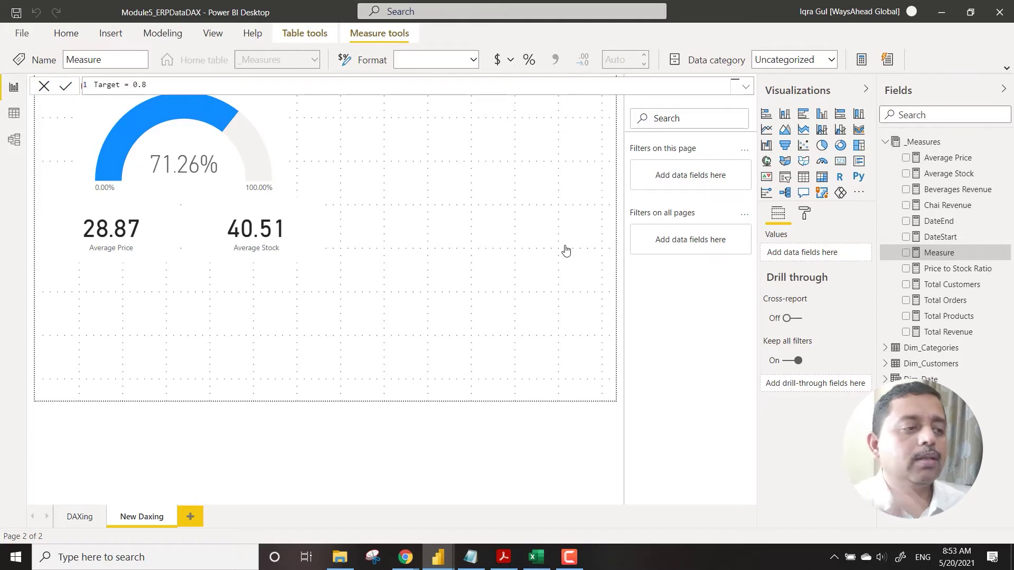
pyautogui.press('Return')
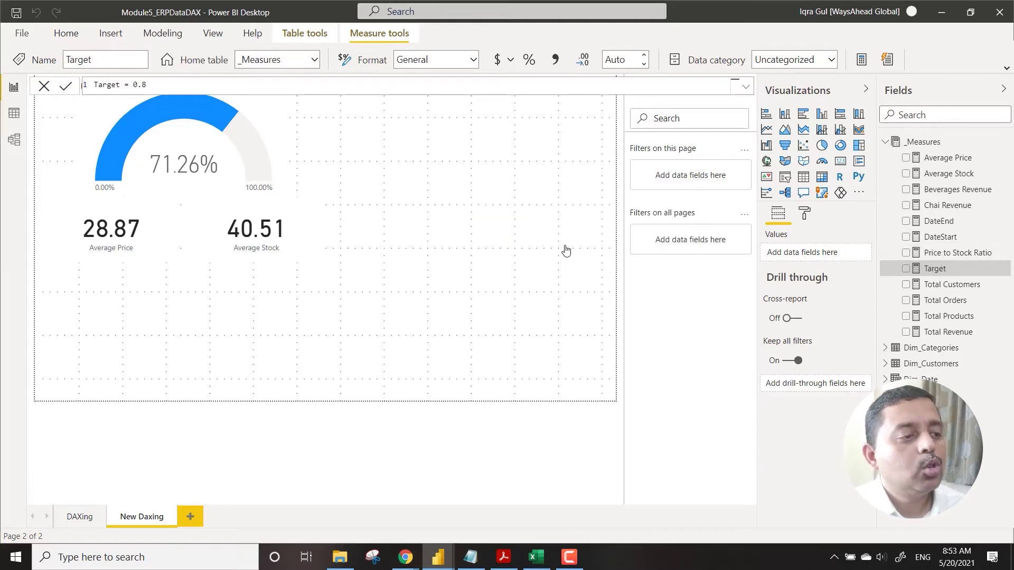
# Assign the Target measure as the target value of the Price to Stock Ratio gauge
pyautogui.click(260, 134)
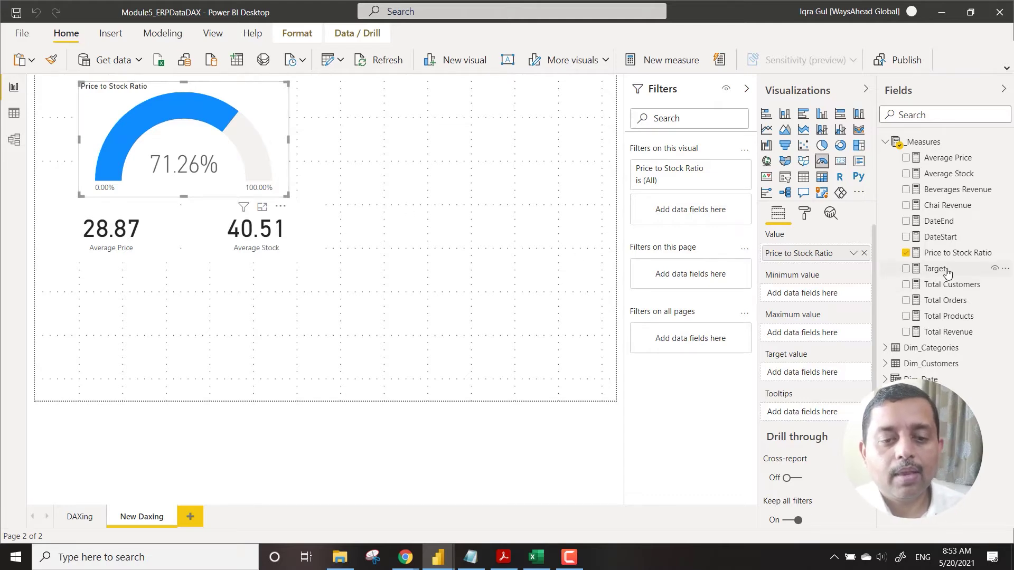
pyautogui.moveTo(949, 271); pyautogui.dragTo(818, 371)
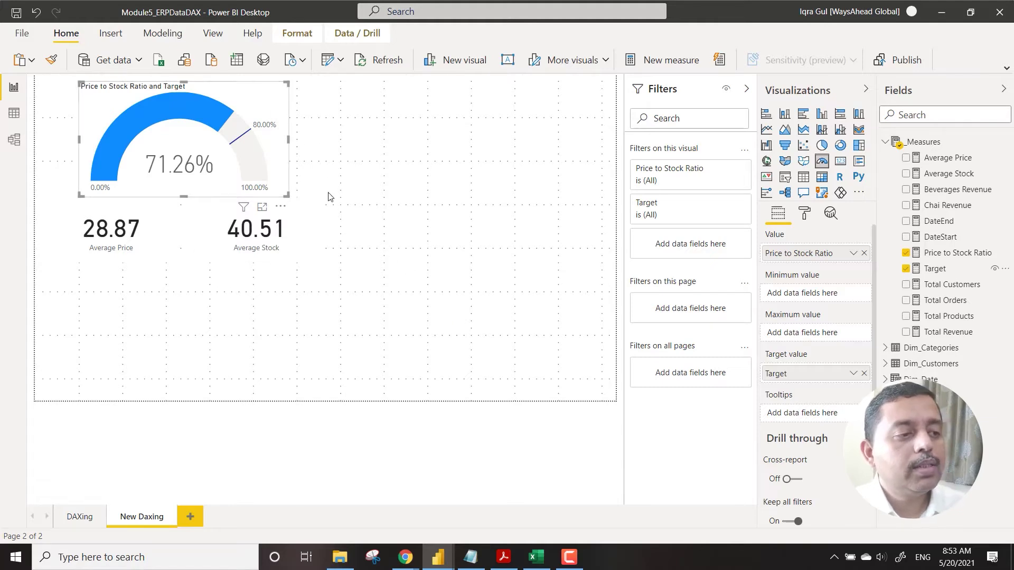
pyautogui.click(259, 284)
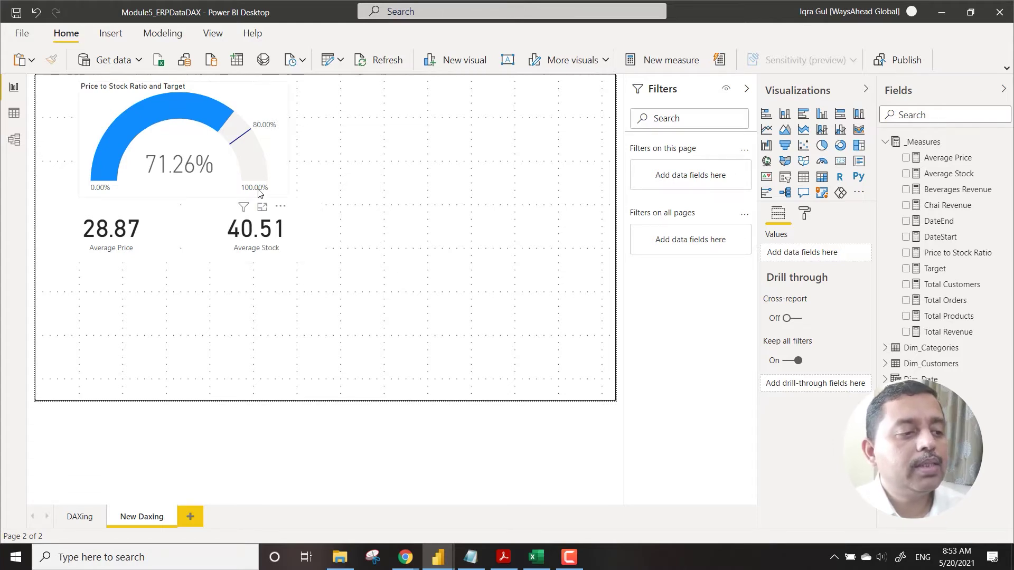
pyautogui.click(210, 168)
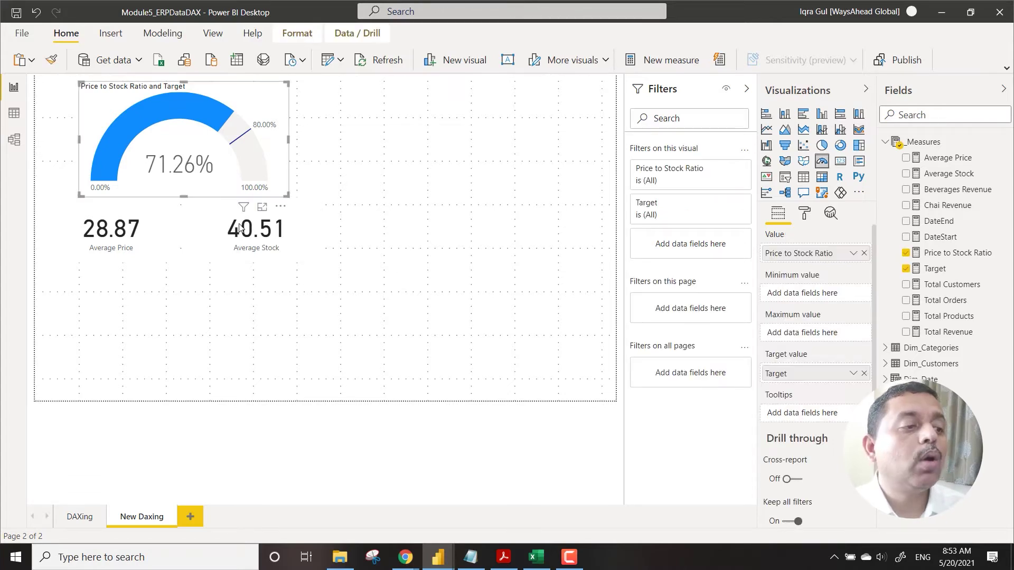
pyautogui.click(377, 258)
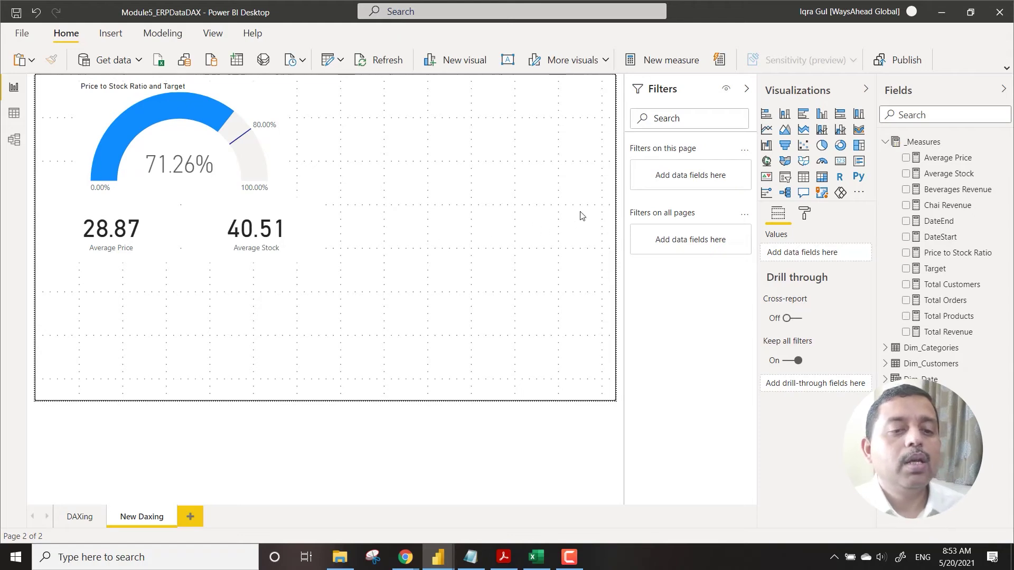
# Add a slicer below the two cards and populate it with CategoryName from Dim_Categories
pyautogui.click(784, 176)
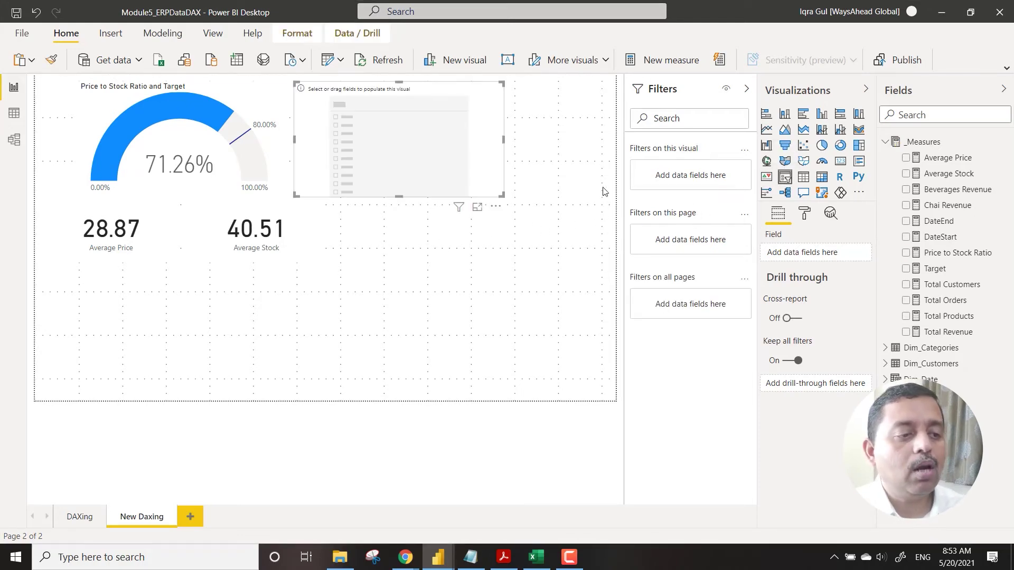
pyautogui.moveTo(467, 99); pyautogui.dragTo(234, 281)
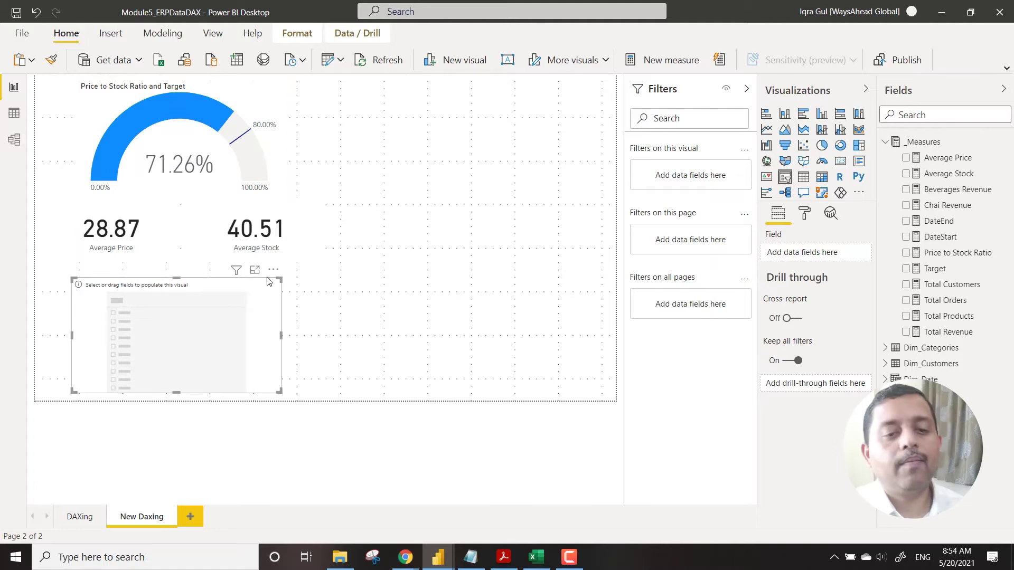
pyautogui.click(924, 116)
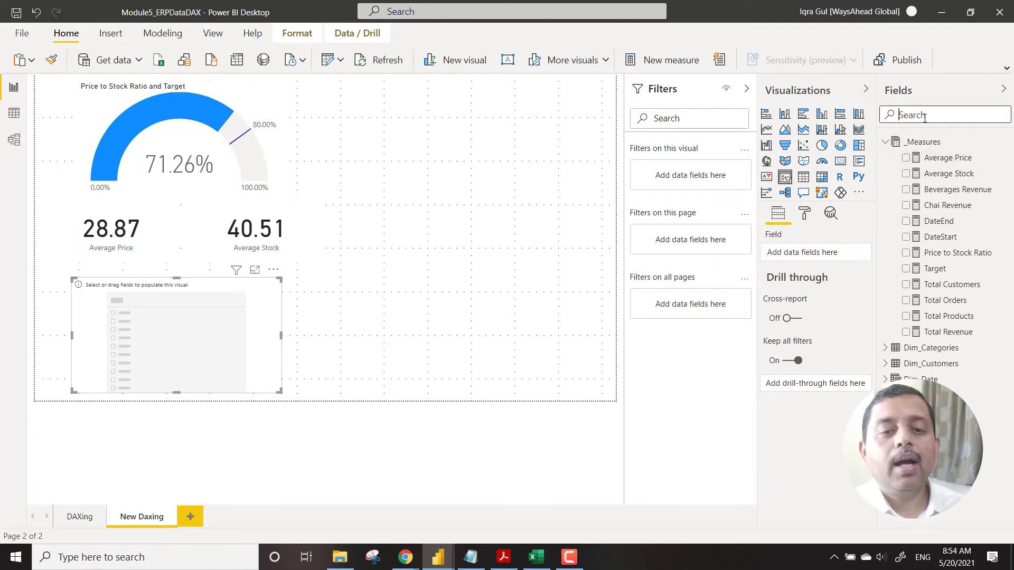
pyautogui.write('cat')
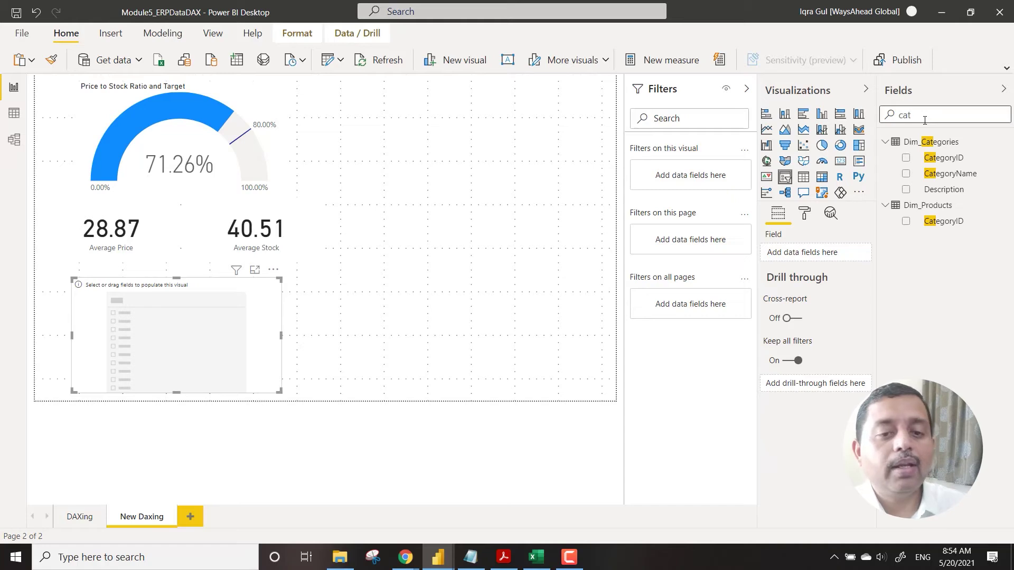
pyautogui.moveTo(951, 175); pyautogui.dragTo(803, 254)
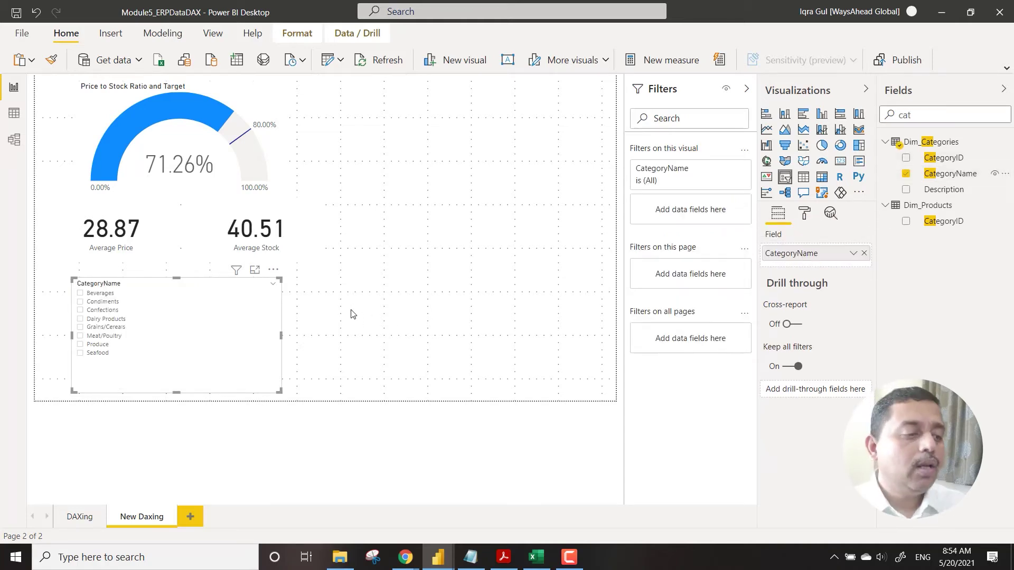
pyautogui.doubleClick(904, 117)
pyautogui.press('BackSpace')
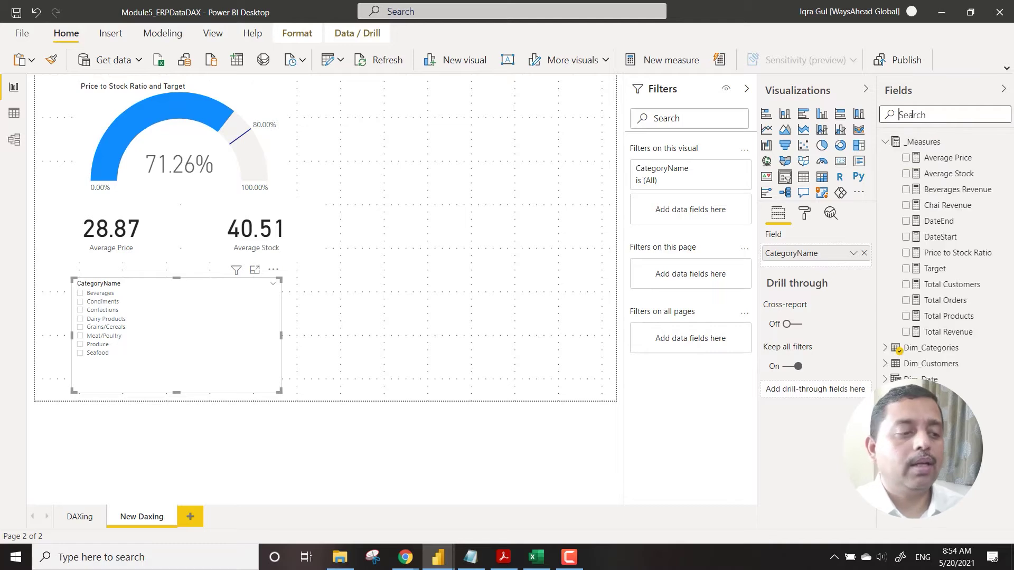
# Test the category slicer by filtering on Confections and on Beverages, and clear the selection
pyautogui.click(199, 311)
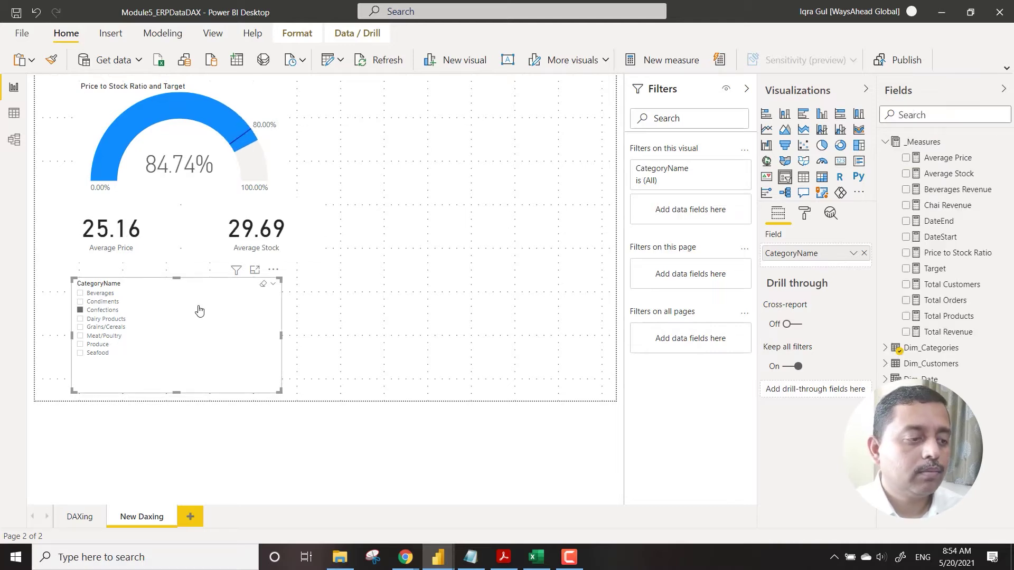
pyautogui.click(109, 294)
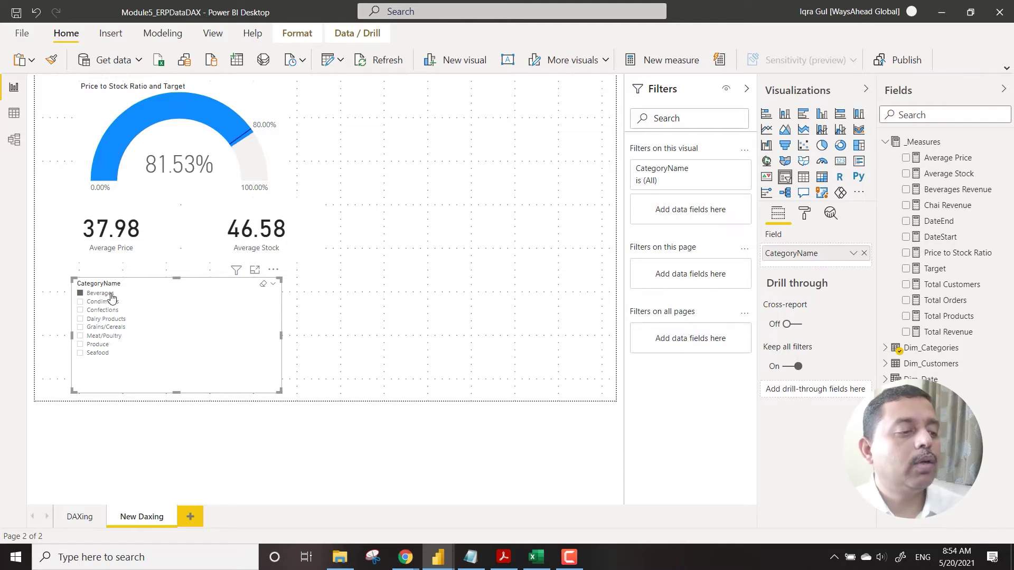
pyautogui.click(111, 295)
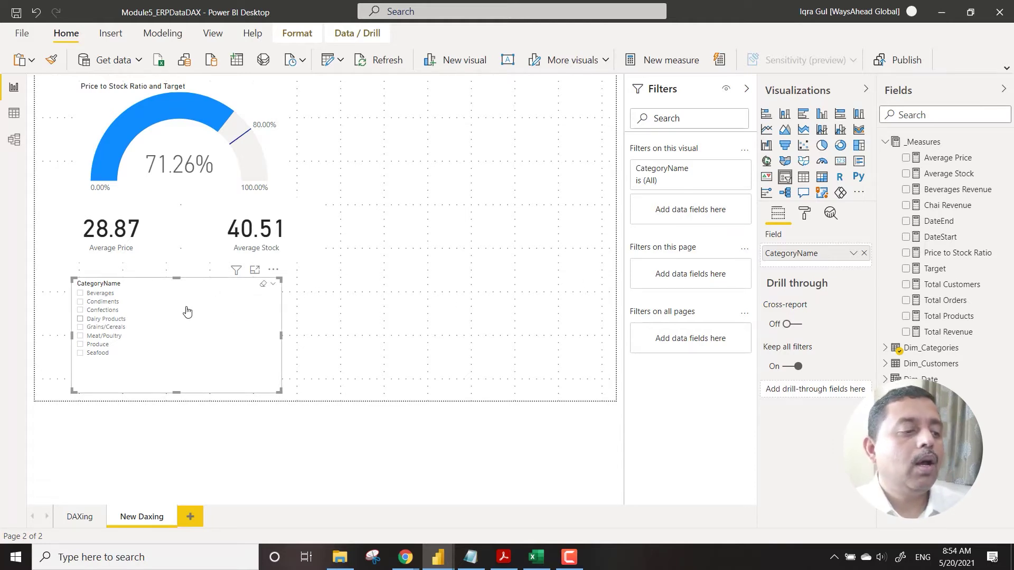
# Set the category slicer's orientation to Horizontal and resize it into a single wide row along the bottom edge of the report page
pyautogui.click(802, 219)
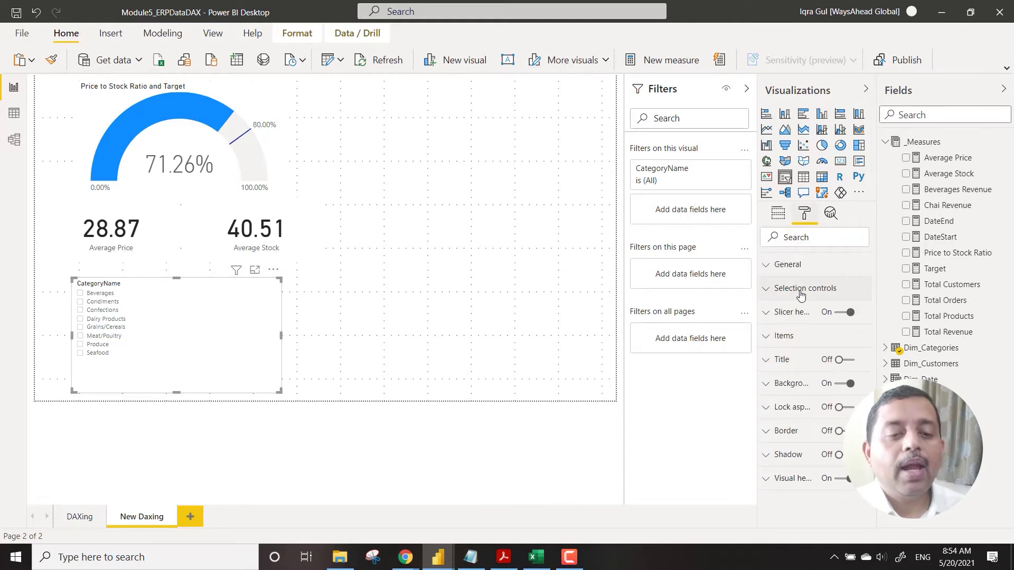
pyautogui.click(771, 268)
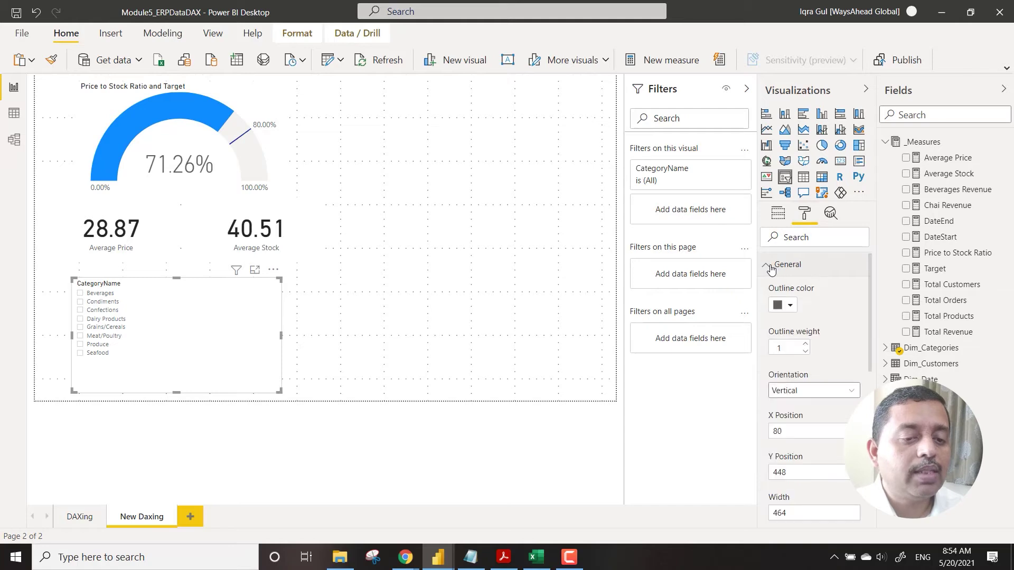
pyautogui.click(809, 391)
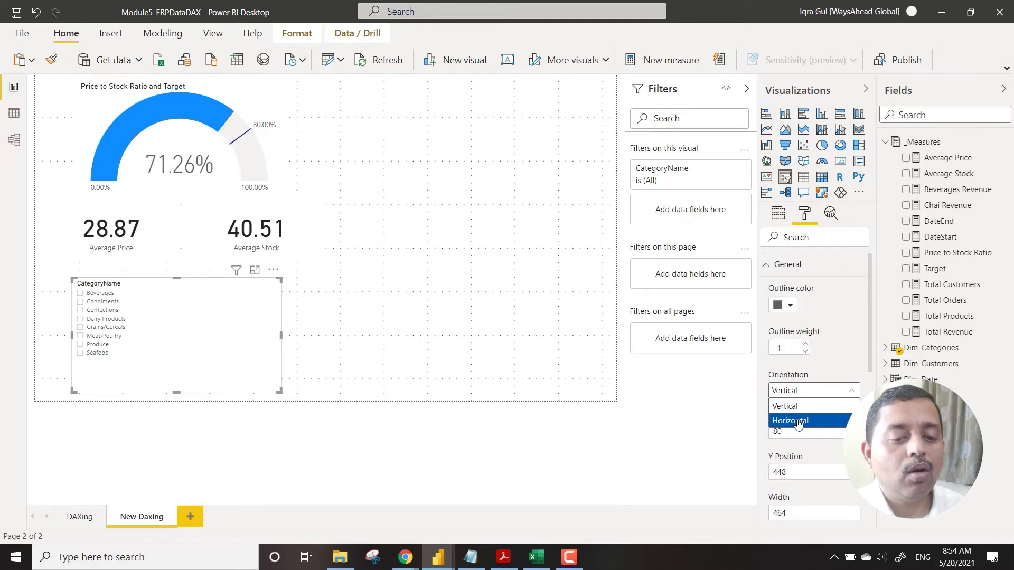
pyautogui.click(797, 422)
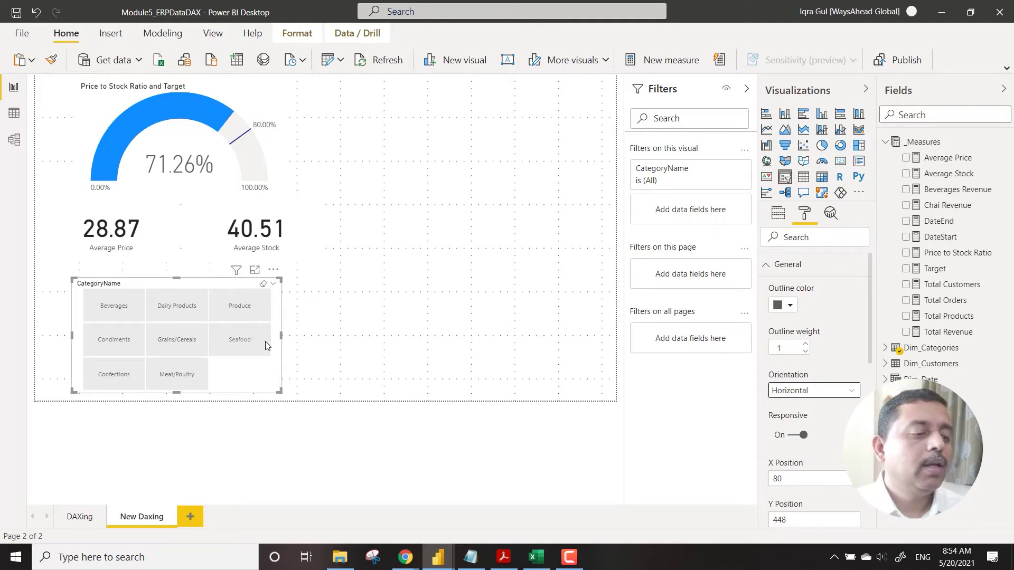
pyautogui.moveTo(450, 340); pyautogui.dragTo(580, 364)
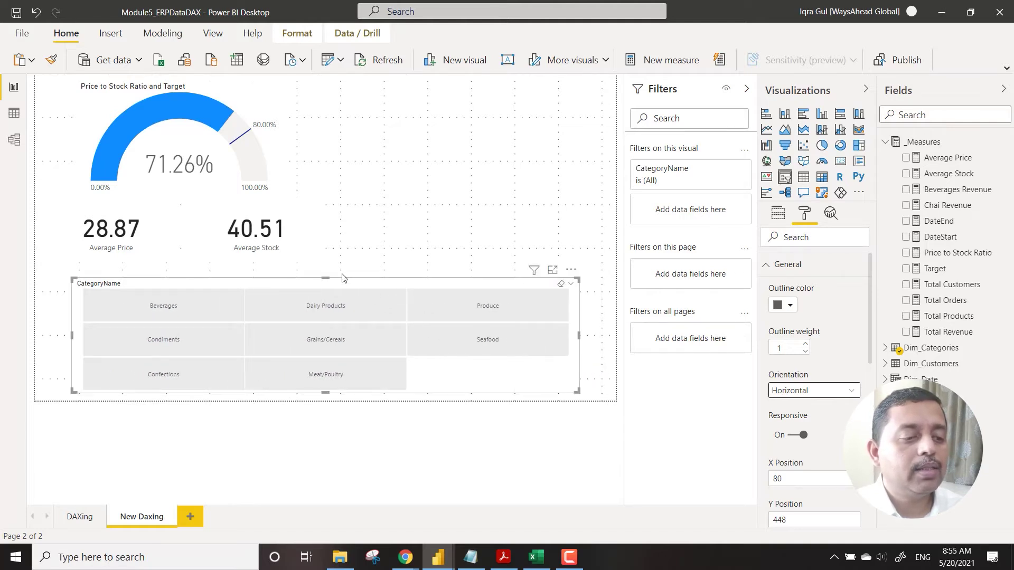
pyautogui.moveTo(325, 278); pyautogui.dragTo(332, 359)
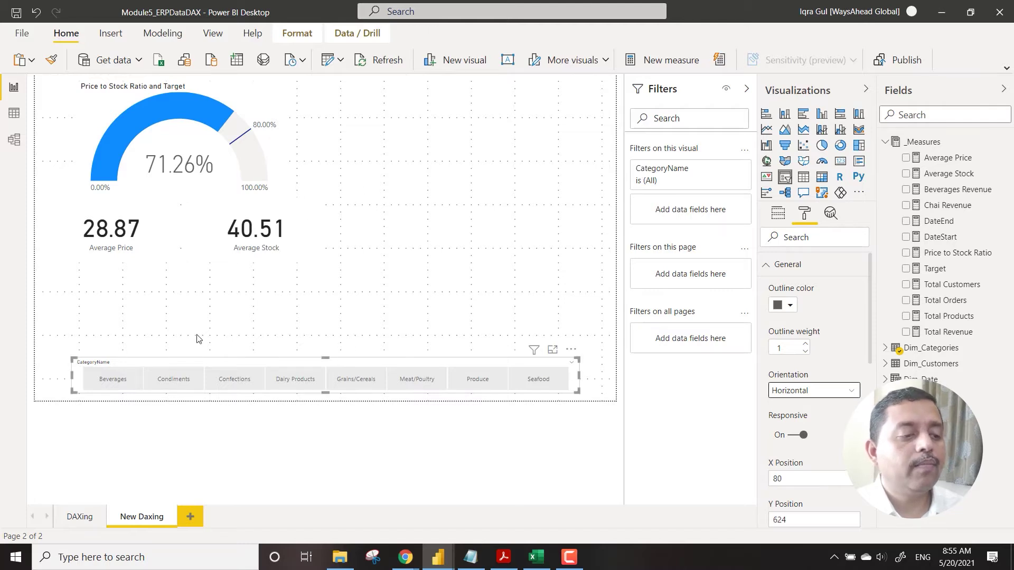
# Filter the page with the horizontal slicer by Beverages, followed by Confections, to compare the gauge against its target
pyautogui.click(100, 372)
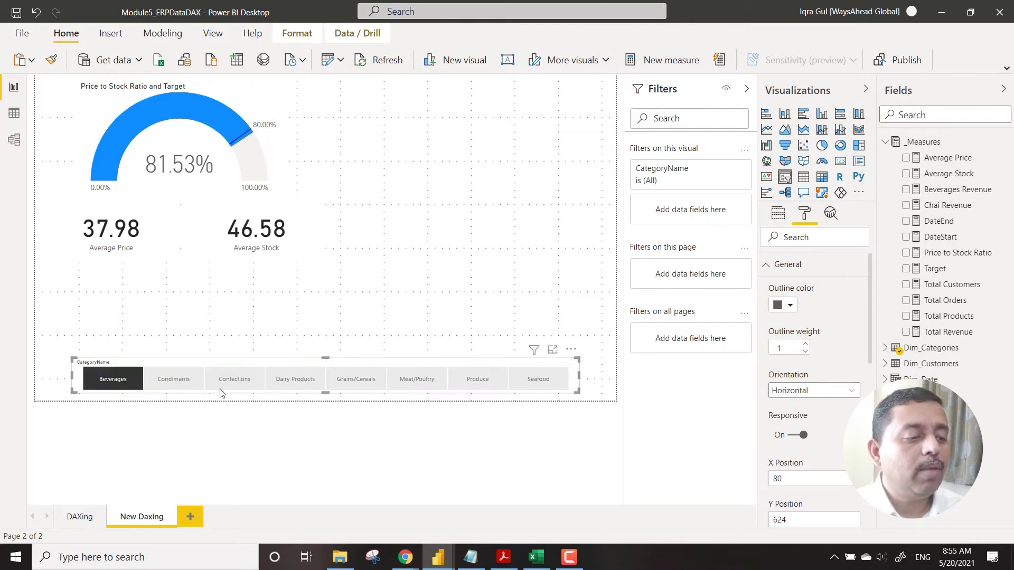
pyautogui.click(236, 378)
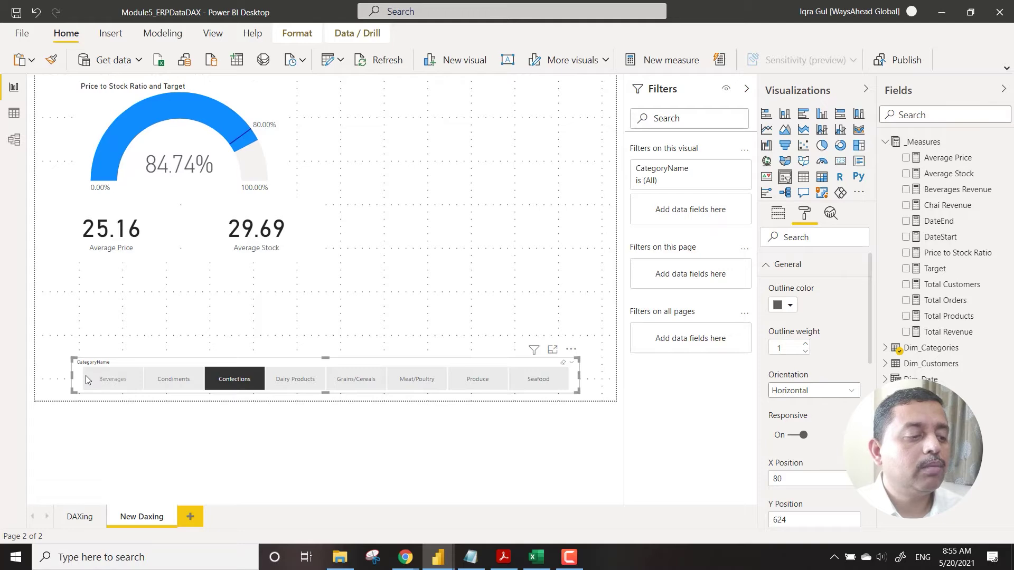
# Filter the page by Beverages with the category slicer, and clear the selection to show all categories
pyautogui.click(107, 379)
pyautogui.click(106, 378)
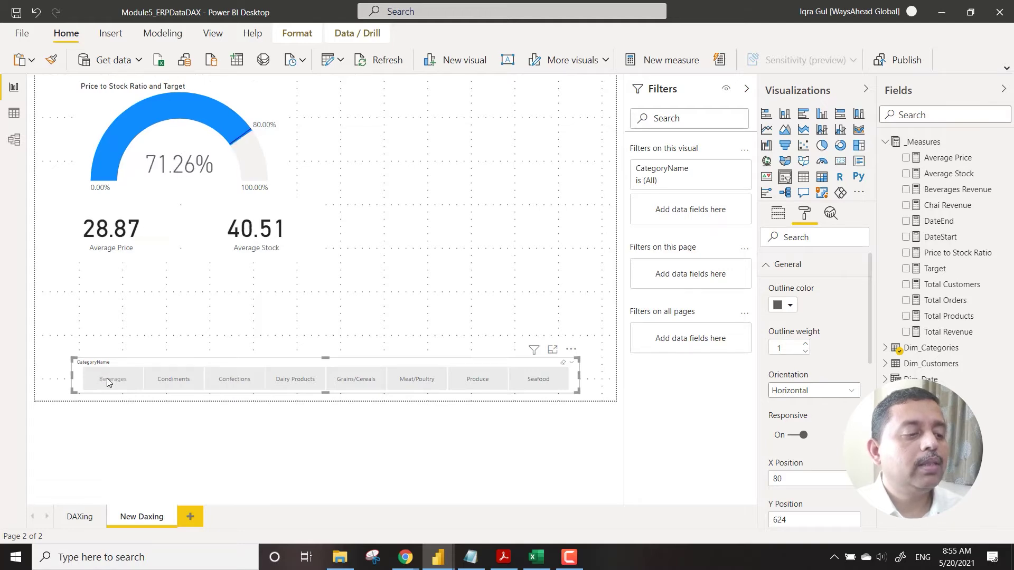
pyautogui.click(481, 257)
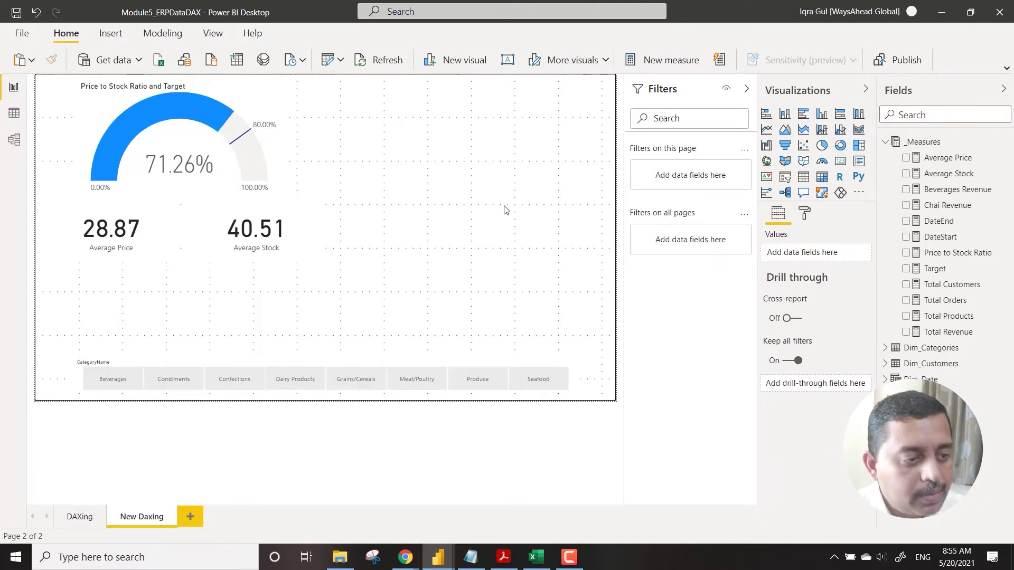
# Move the gauge and the Average Price and Average Stock cards down together to just above the category slicer
pyautogui.moveTo(348, 312); pyautogui.dragTo(45, 77)
pyautogui.moveTo(103, 107)
pyautogui.mouseDown()
pyautogui.moveTo(103, 118)
pyautogui.moveTo(103, 106)
pyautogui.mouseUp()
pyautogui.click(104, 106)
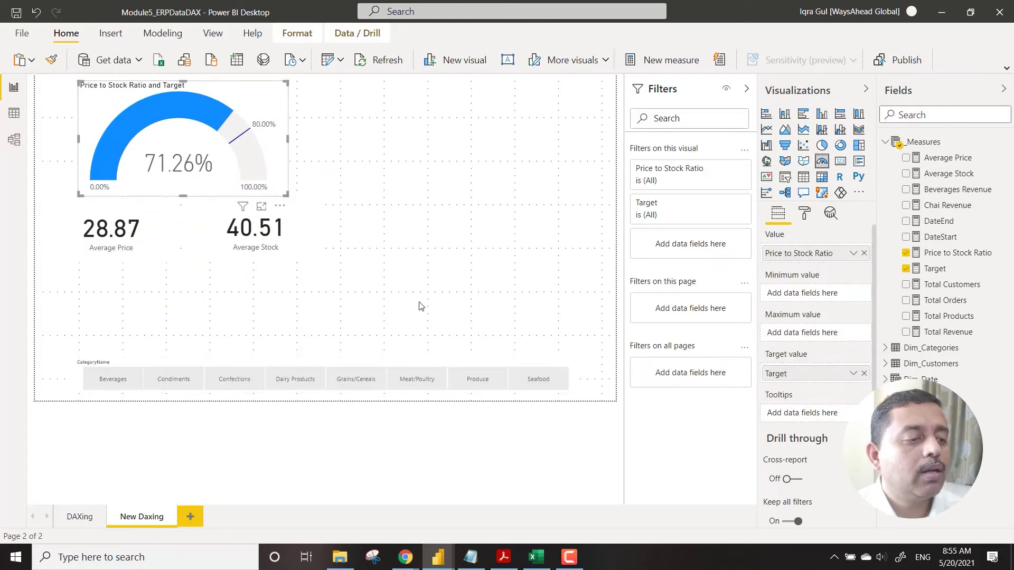
pyautogui.click(406, 284)
pyautogui.moveTo(395, 296); pyautogui.dragTo(76, 131)
pyautogui.click(46, 116)
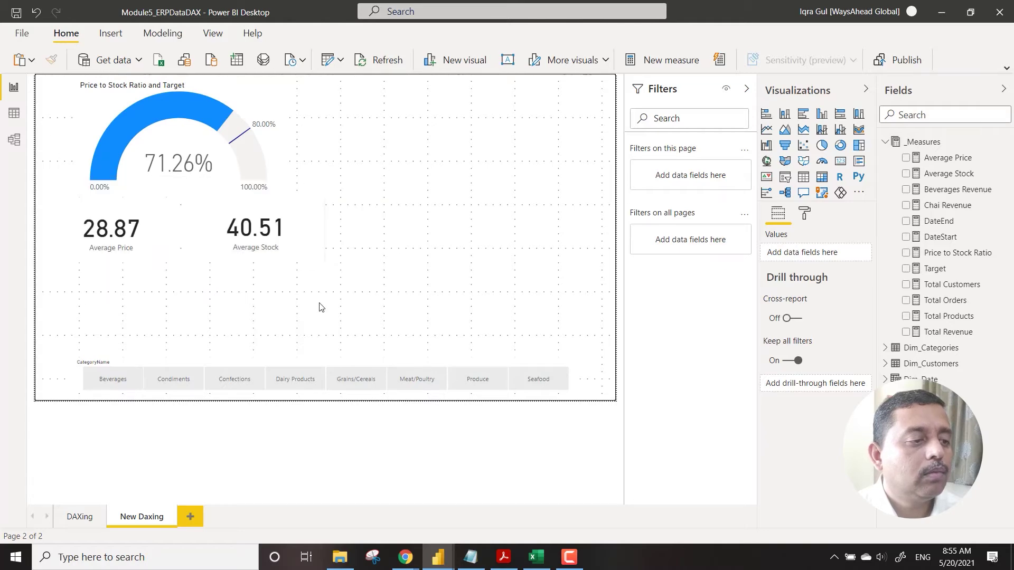
pyautogui.moveTo(496, 272); pyautogui.dragTo(37, 89)
pyautogui.moveTo(176, 126); pyautogui.dragTo(173, 195)
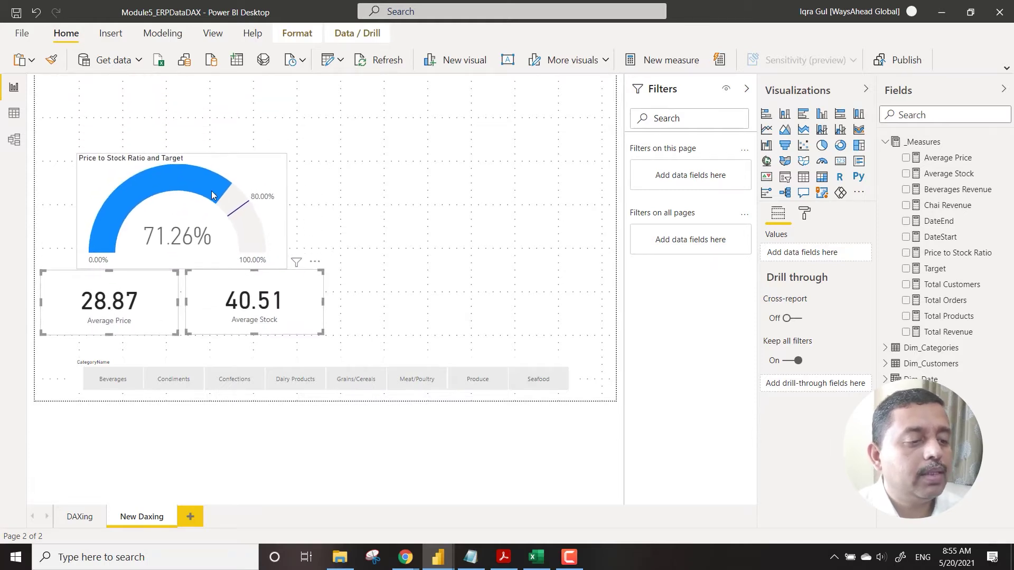
pyautogui.click(172, 196)
pyautogui.click(372, 185)
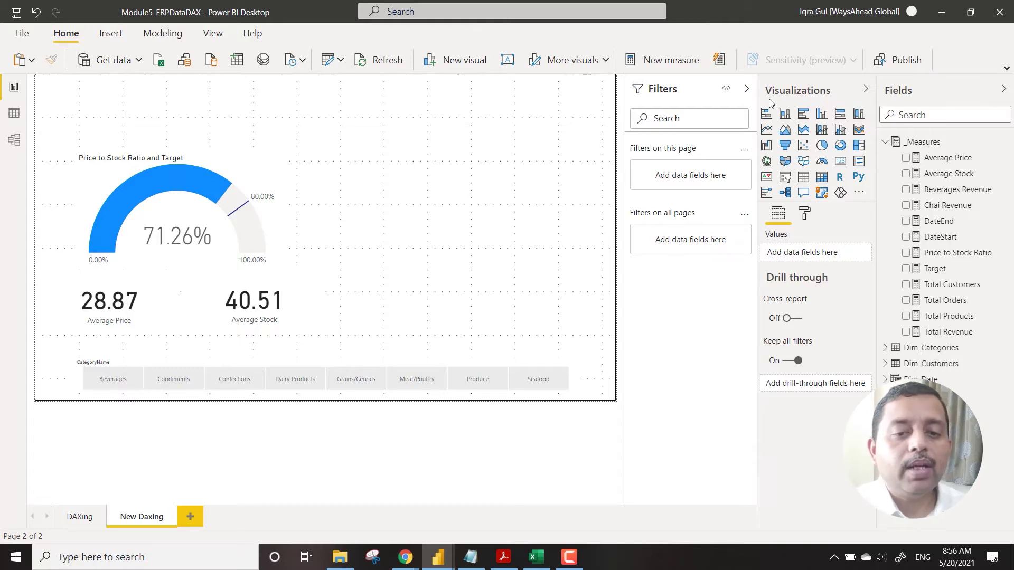
# Copy the Total Revenue, Beverages Revenue and Chai Revenue cards from the DAXing page and paste them onto the New Daxing page
pyautogui.rightClick(939, 147)
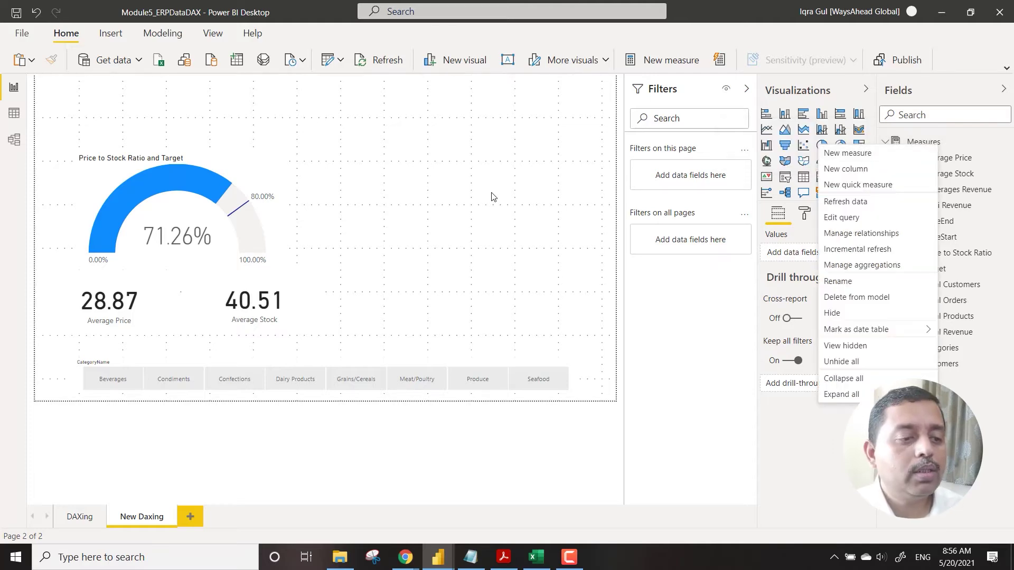
pyautogui.click(80, 525)
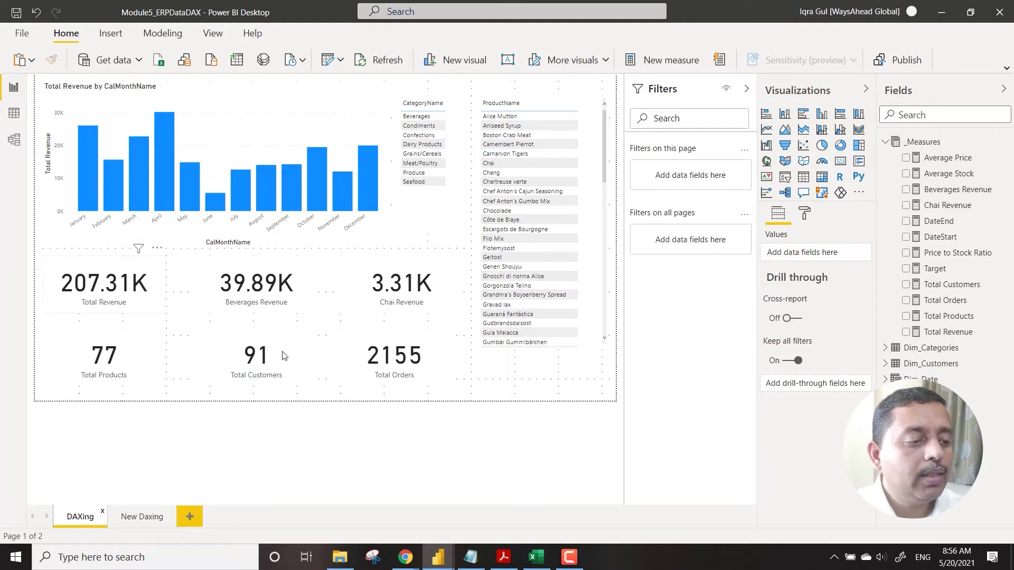
pyautogui.click(153, 297)
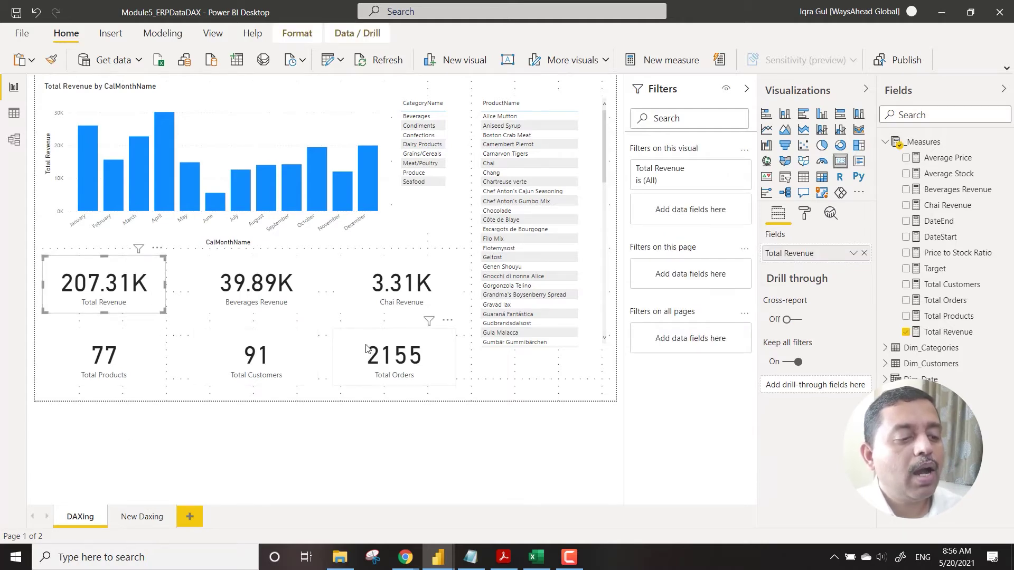
pyautogui.keyDown('ctrl'); pyautogui.click(294, 308); pyautogui.keyUp('ctrl')
pyautogui.keyDown('ctrl'); pyautogui.click(378, 309); pyautogui.keyUp('ctrl')
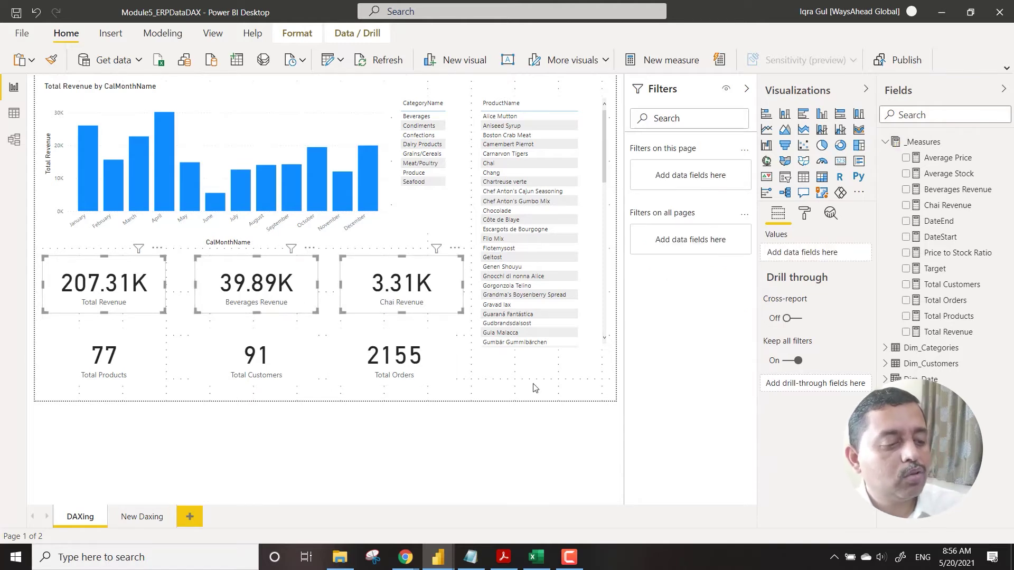
pyautogui.click(146, 519)
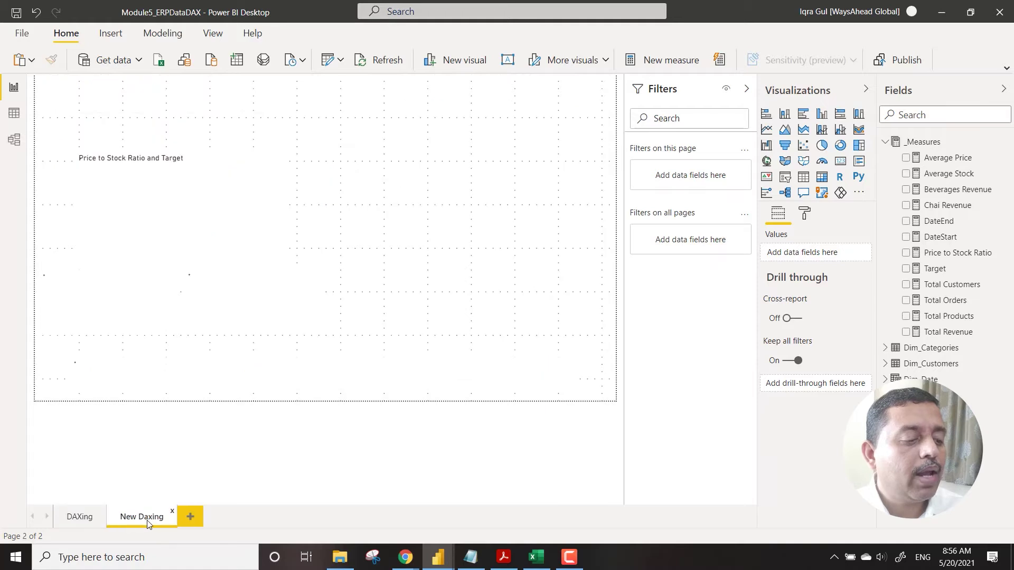
pyautogui.hotkey('ctrl', 'v')
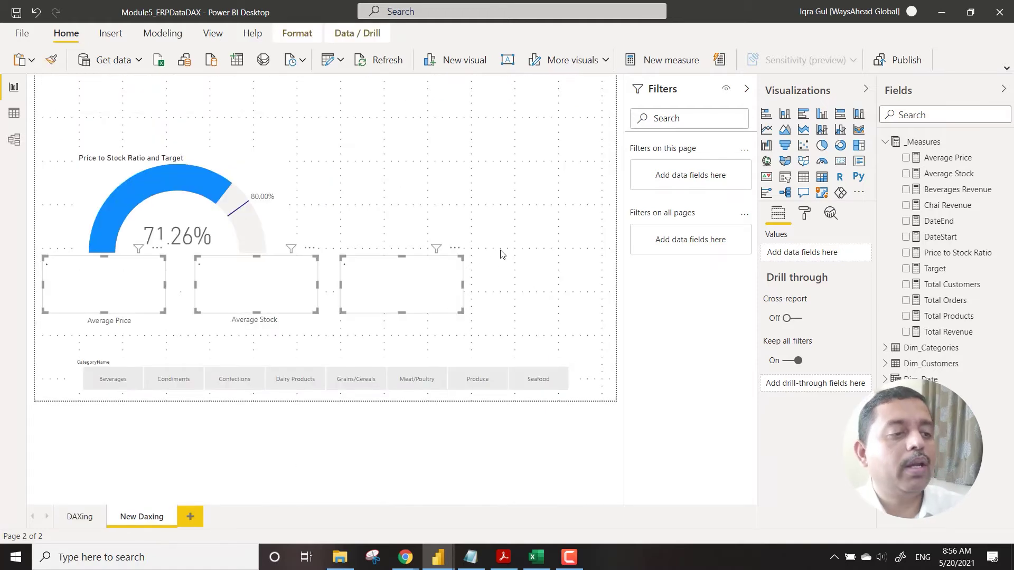
# Stack the Total Revenue, Beverages Revenue and Chai Revenue cards in a vertical column beside the gauge
pyautogui.moveTo(255, 276); pyautogui.dragTo(386, 304)
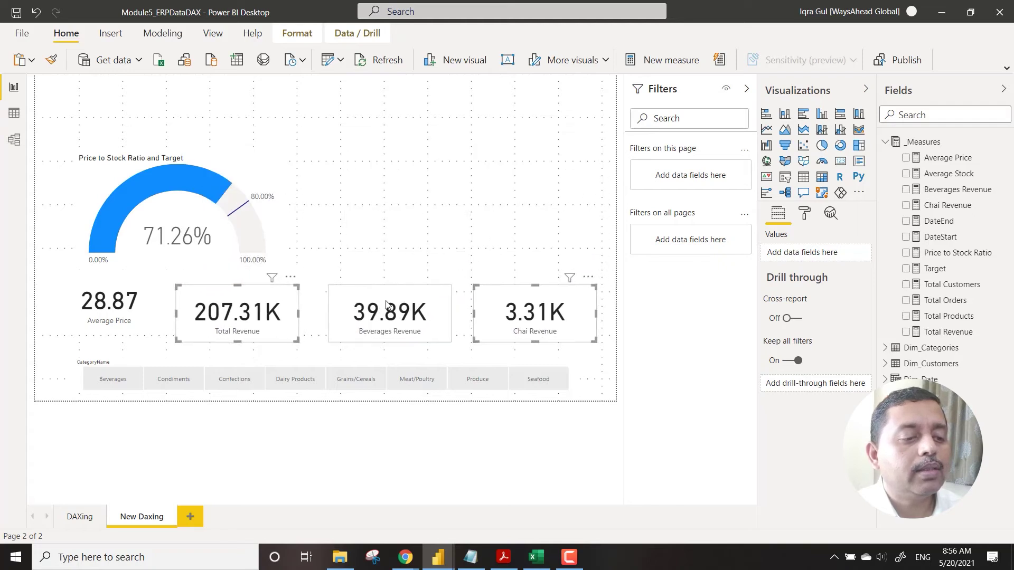
pyautogui.click(396, 309)
pyautogui.moveTo(285, 308); pyautogui.dragTo(413, 185)
pyautogui.moveTo(408, 317); pyautogui.dragTo(407, 261)
pyautogui.moveTo(573, 331); pyautogui.dragTo(425, 340)
pyautogui.click(571, 252)
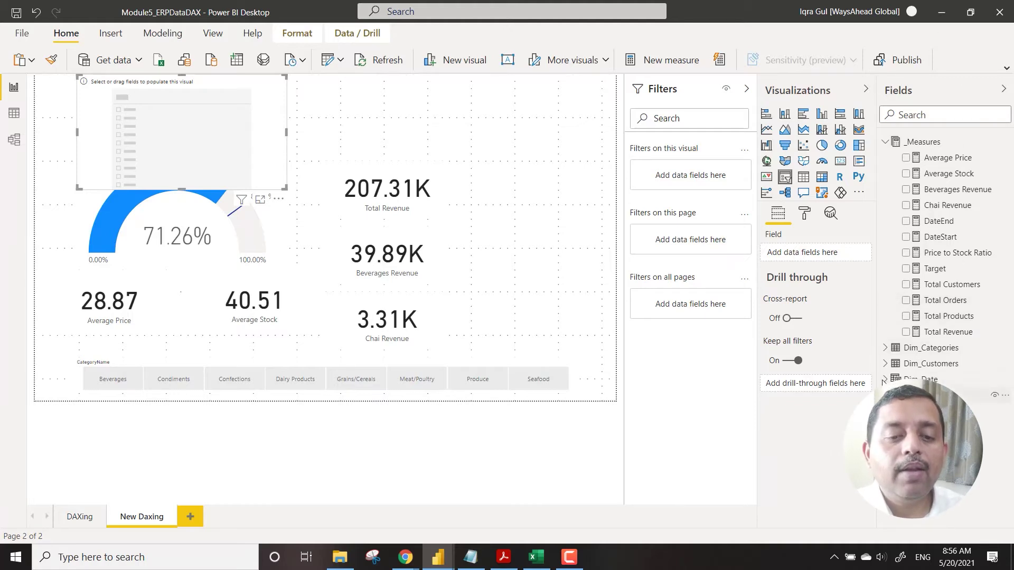
# Populate a new slicer with CalDate from Dim_Date, and resize it into a wide, low strip across the report page above the gauge
pyautogui.click(885, 379)
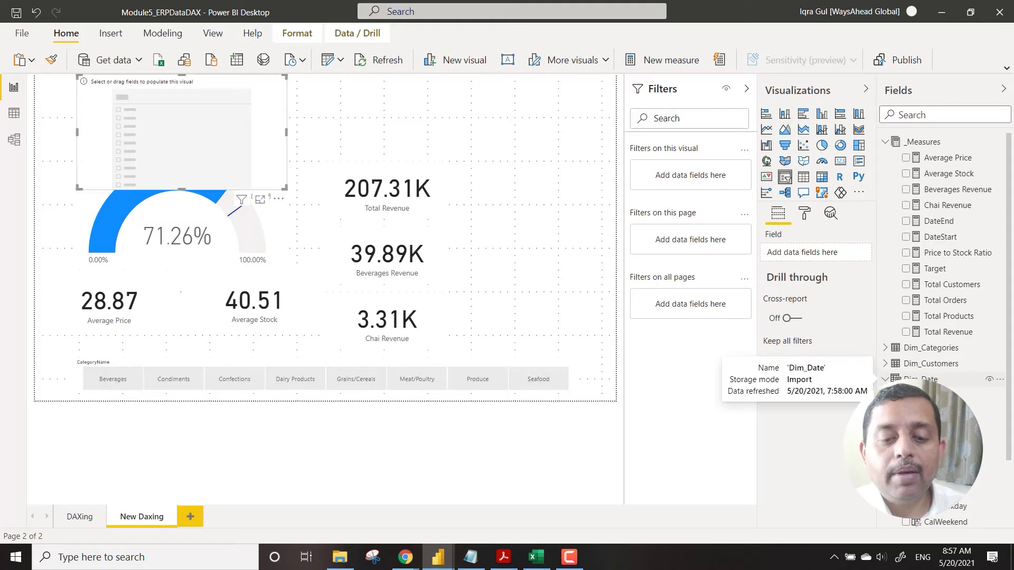
pyautogui.moveTo(930, 395); pyautogui.dragTo(802, 255)
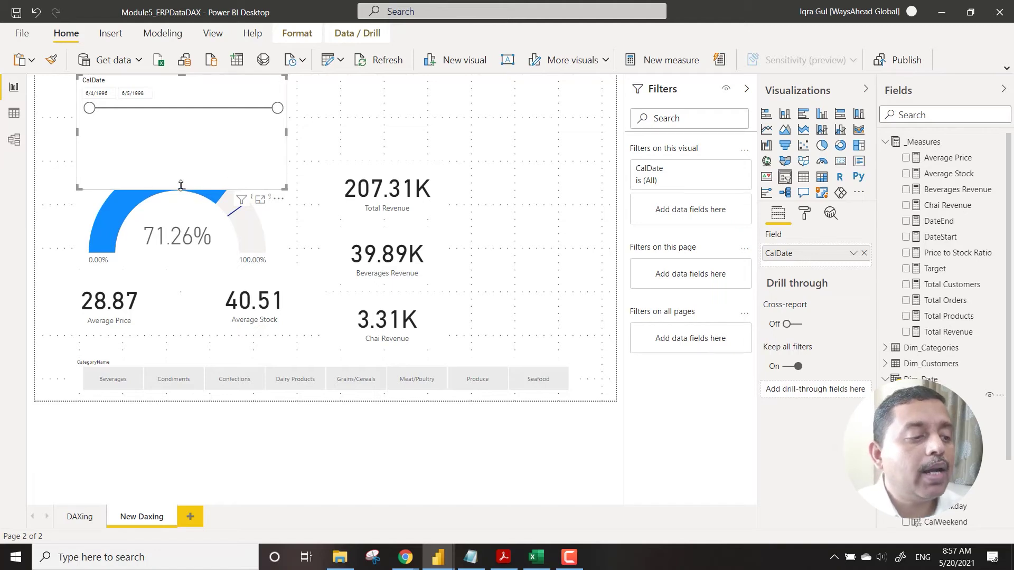
pyautogui.moveTo(181, 188); pyautogui.dragTo(186, 138)
pyautogui.moveTo(289, 107); pyautogui.dragTo(579, 116)
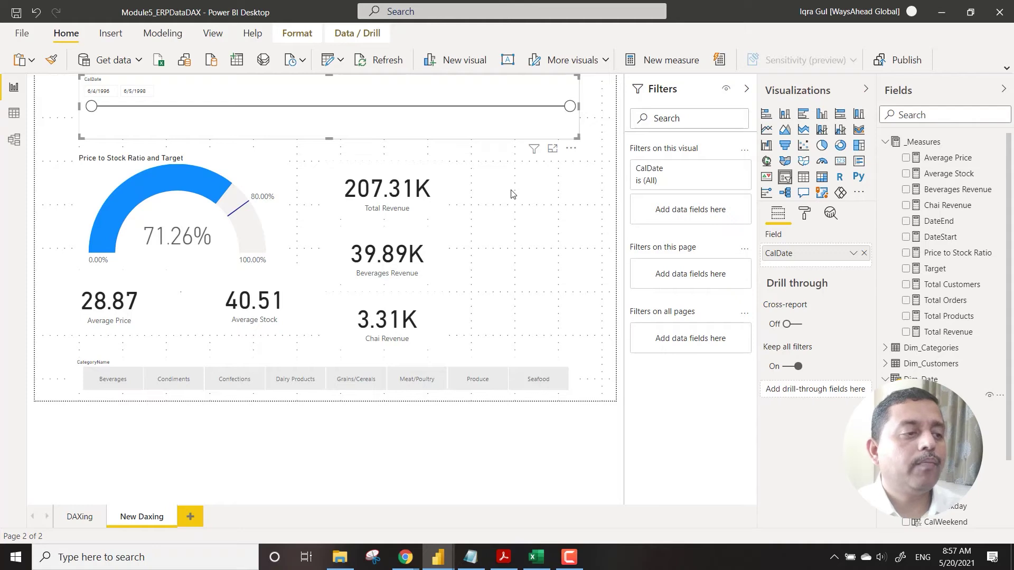
# Test the CalDate slicer with the range 1/8/1997 to 4/12/1998, restore its full range, and narrow and position the slicer above the gauge
pyautogui.moveTo(91, 106); pyautogui.dragTo(236, 119)
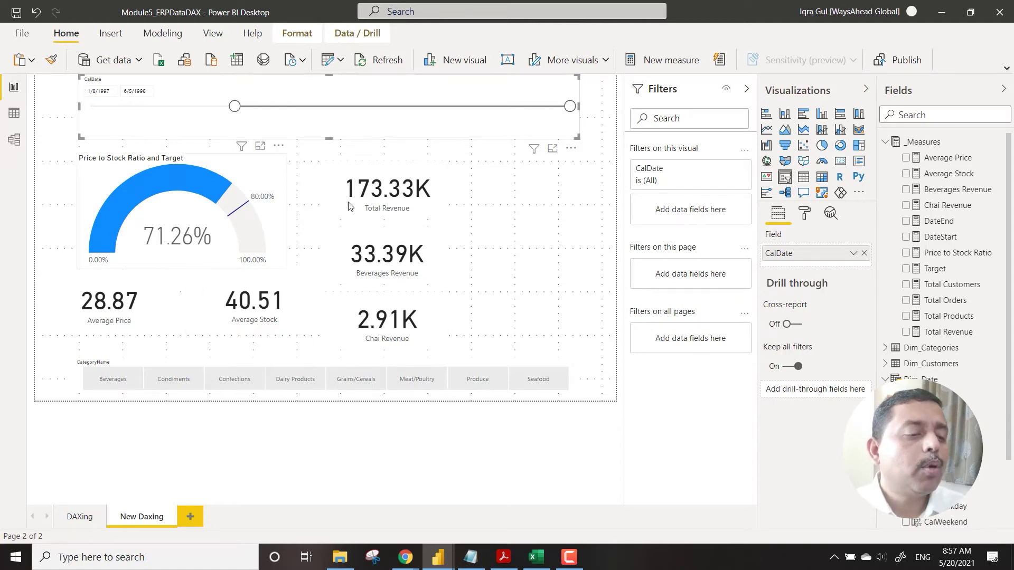
pyautogui.moveTo(570, 106)
pyautogui.mouseDown()
pyautogui.moveTo(437, 108)
pyautogui.moveTo(564, 107)
pyautogui.mouseUp()
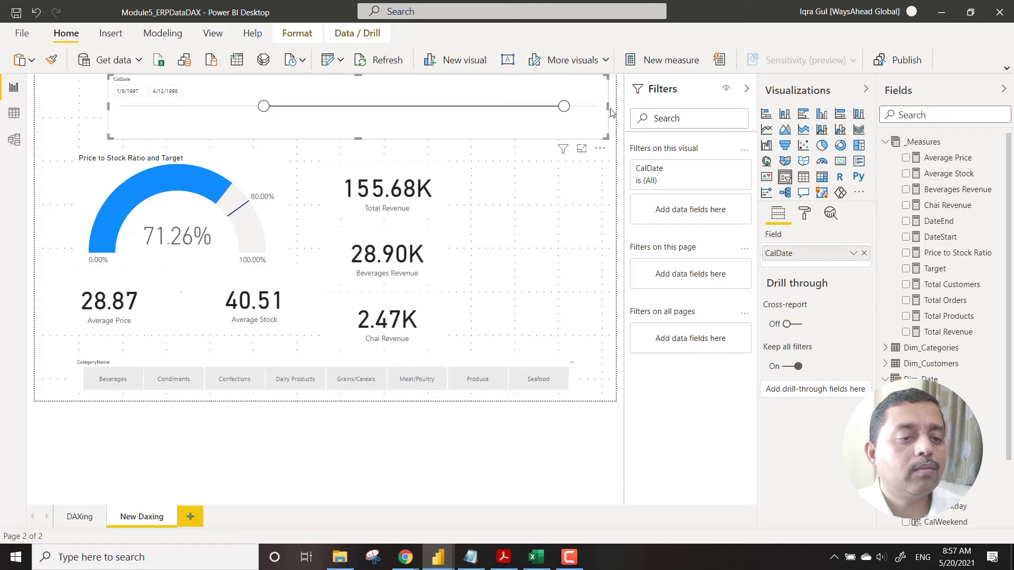
pyautogui.moveTo(607, 112); pyautogui.dragTo(548, 106)
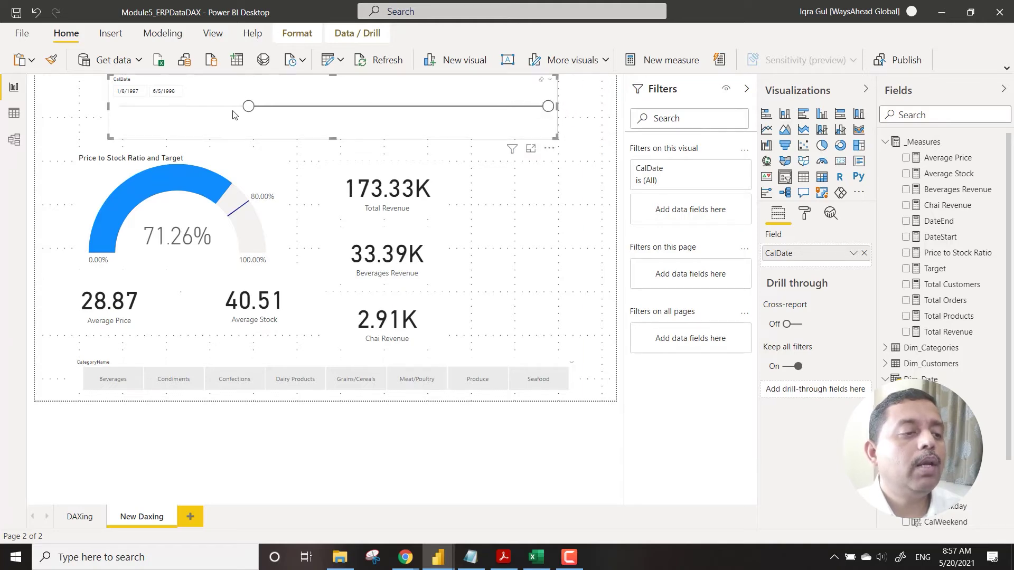
pyautogui.moveTo(248, 106); pyautogui.dragTo(121, 106)
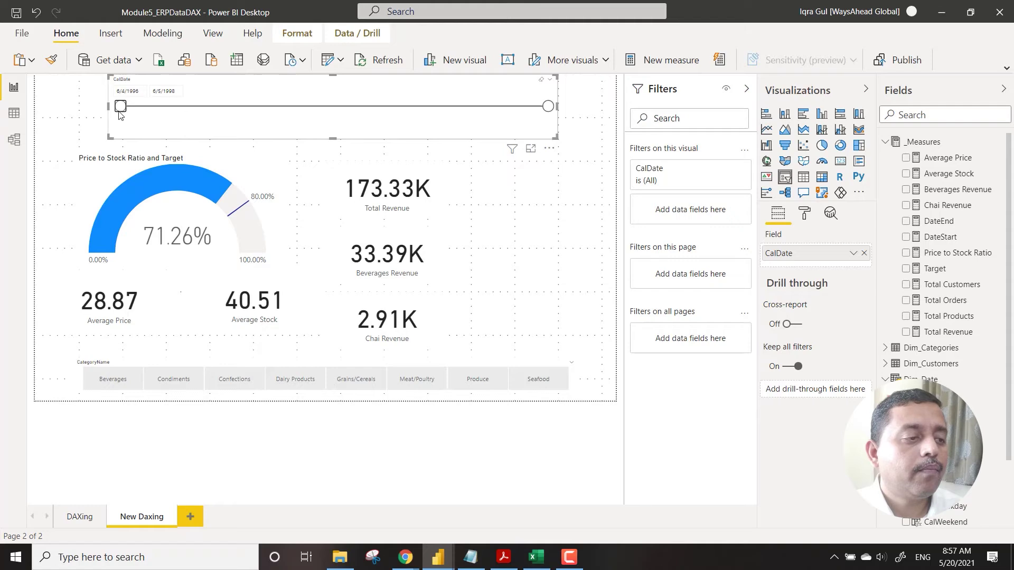
pyautogui.click(538, 226)
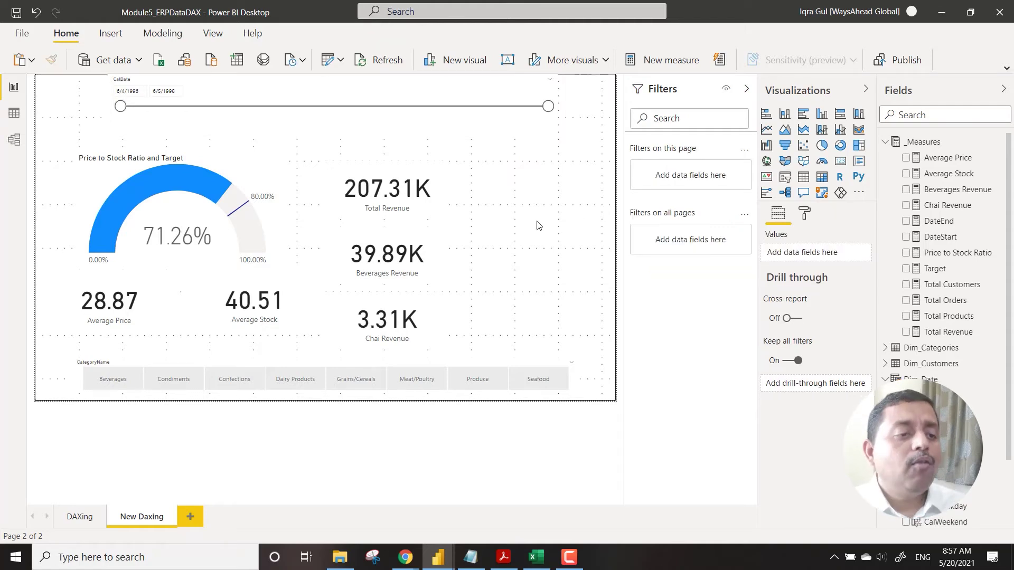
pyautogui.moveTo(406, 102); pyautogui.dragTo(419, 120)
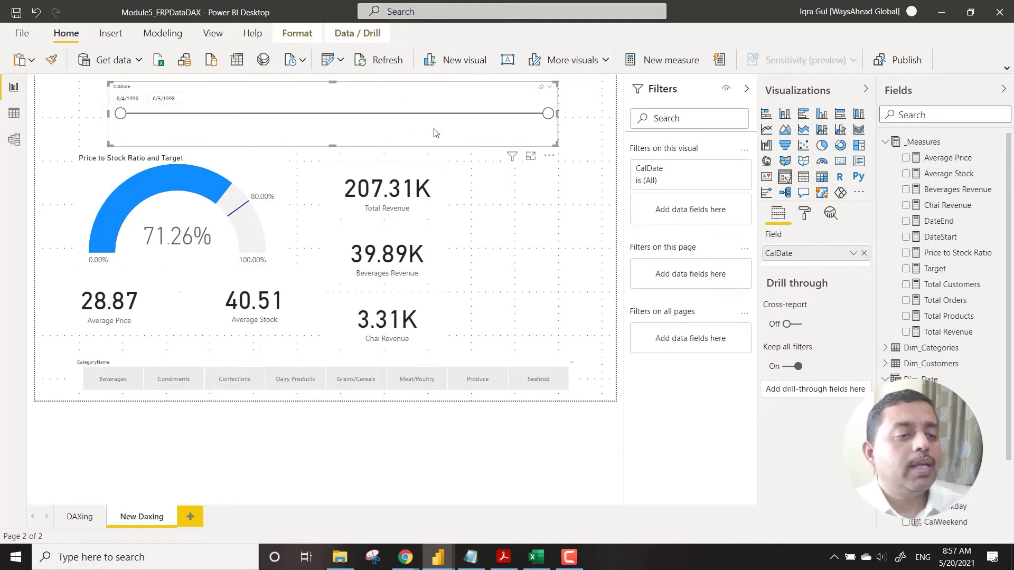
pyautogui.click(564, 279)
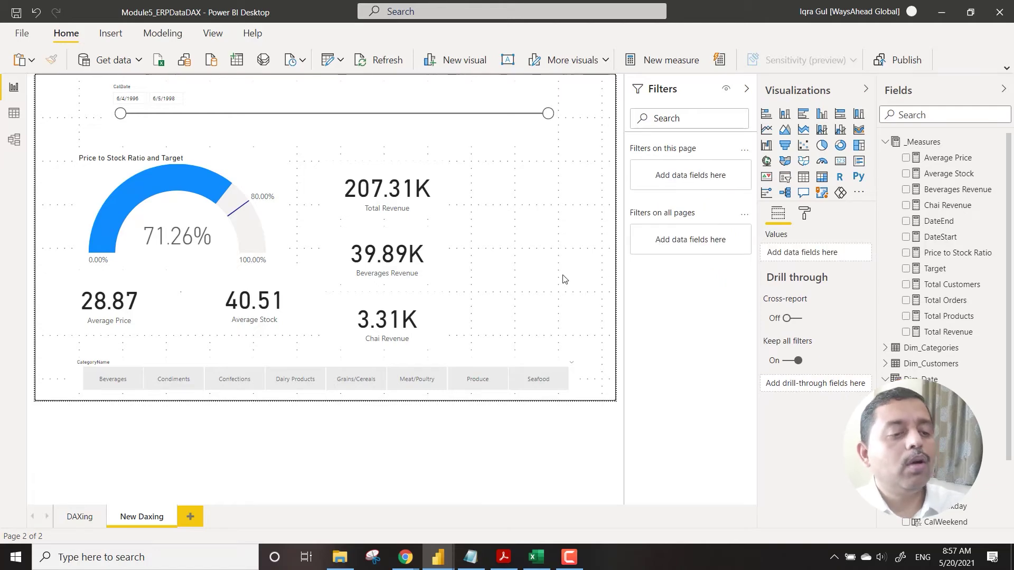
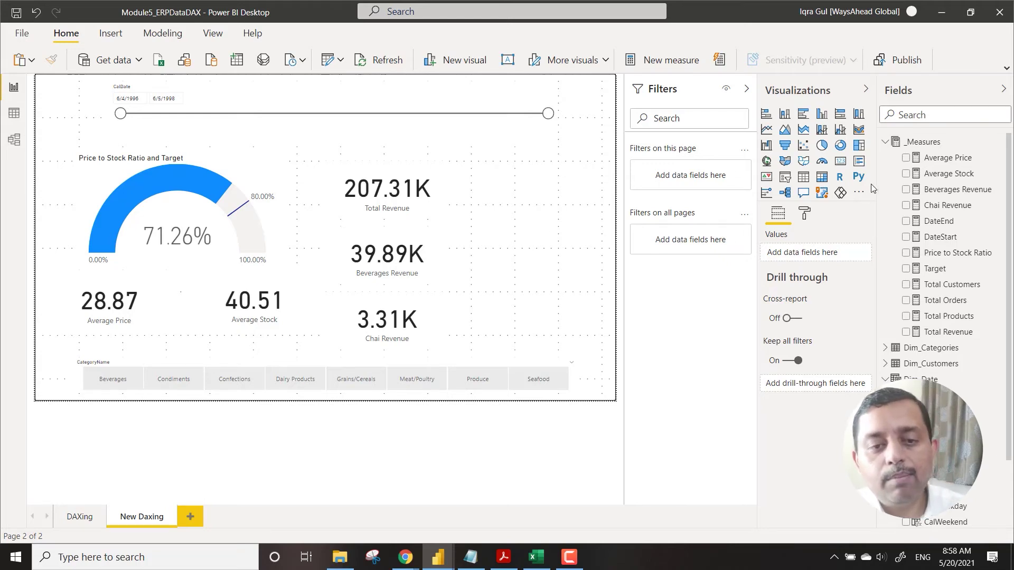
# Create a new measure in the _Measures table and name it Revenue MTD in the expanded formula editor
pyautogui.rightClick(922, 142)
pyautogui.click(718, 186)
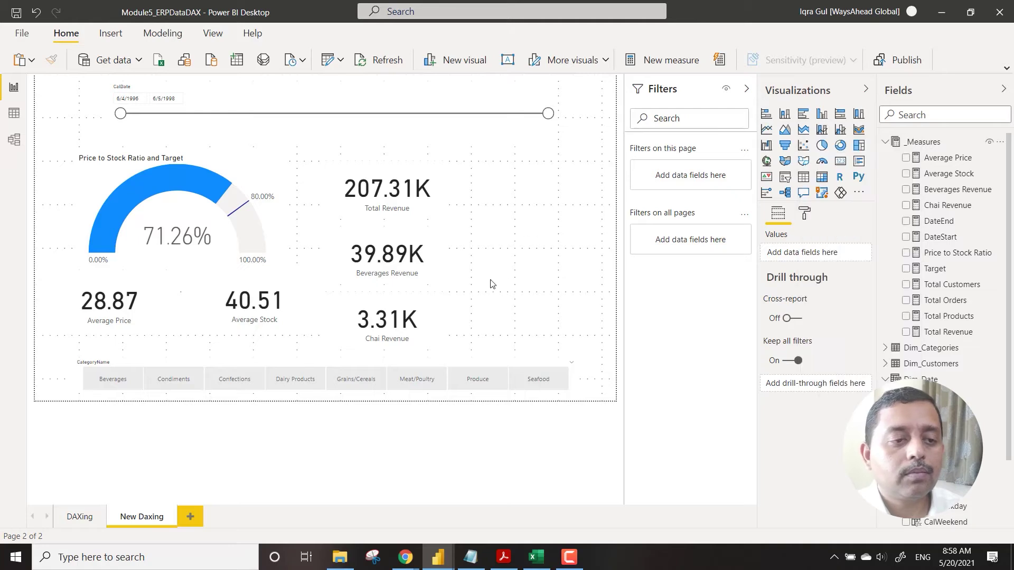
pyautogui.hotkey('ctrl', 'z')
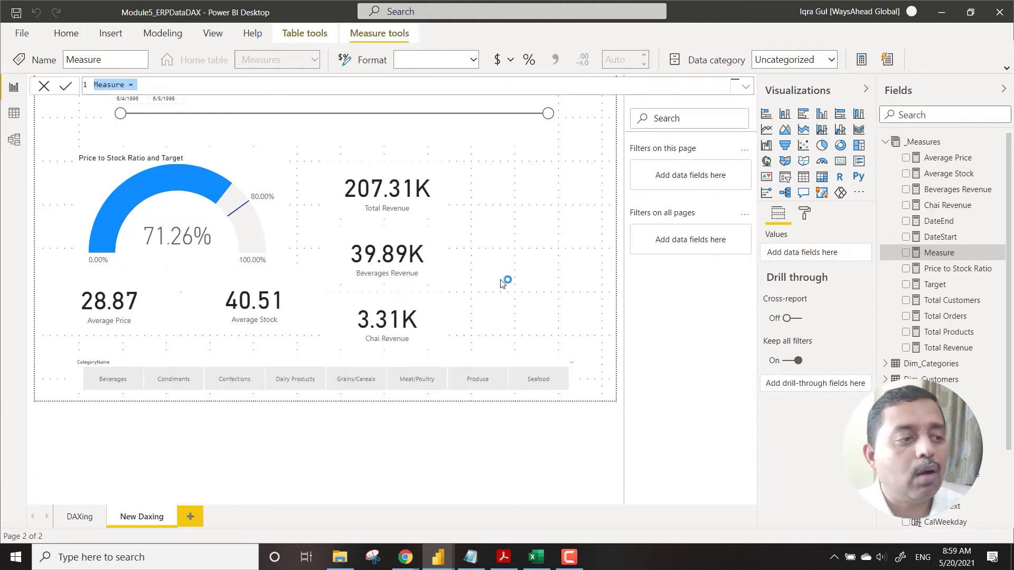
pyautogui.click(746, 89)
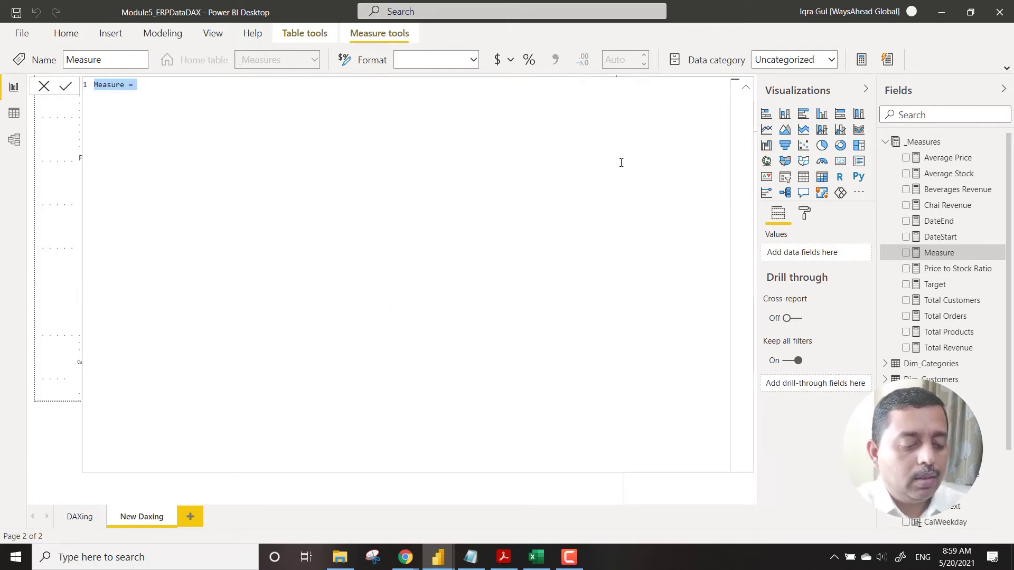
pyautogui.write('Revenue ')
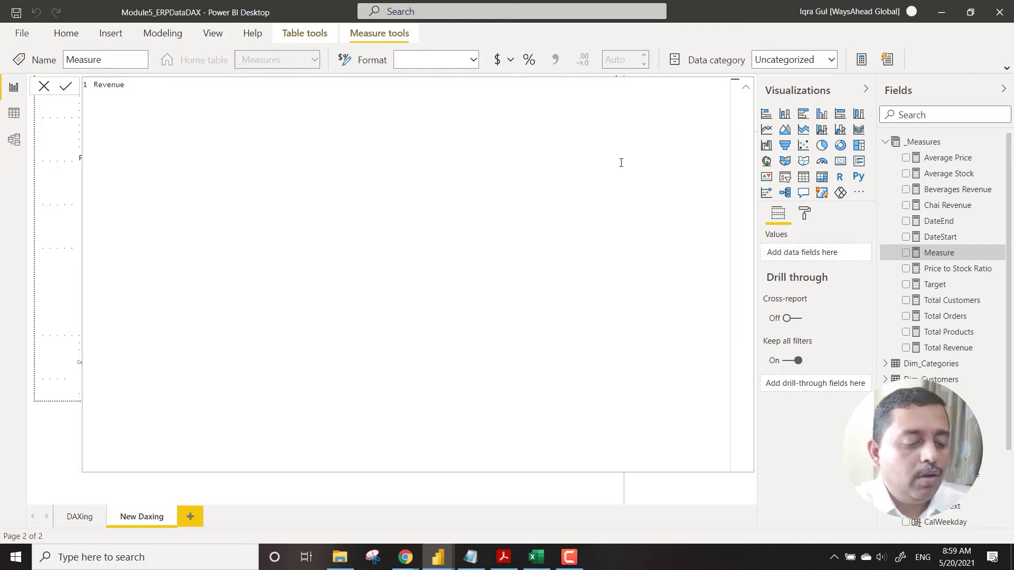
pyautogui.write('MTD =')
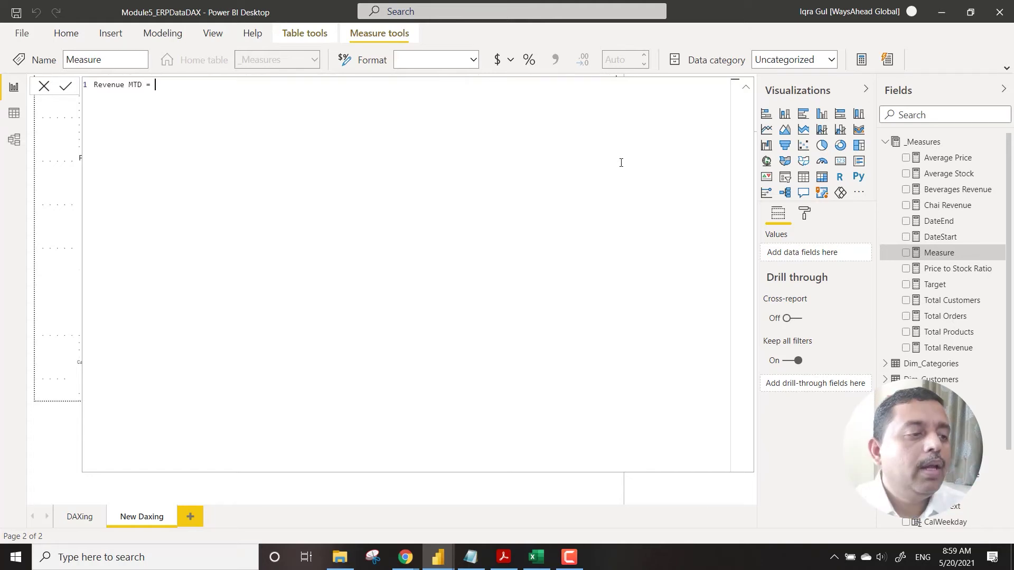
# Begin the Revenue MTD formula with the TOTALMTD function on an indented new line
pyautogui.hotkey('shift', 'Return')
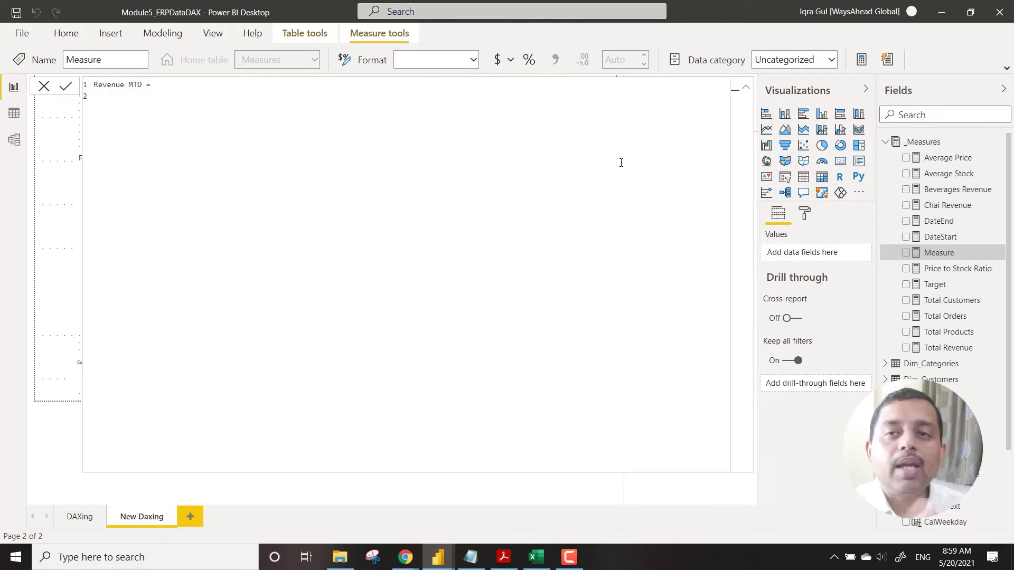
pyautogui.press('Tab')
pyautogui.write('tot')
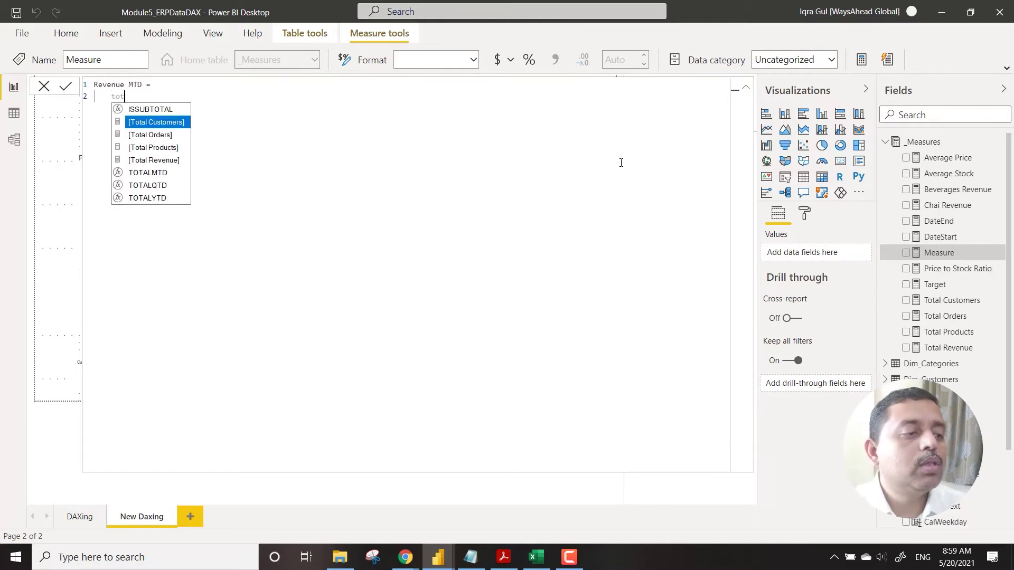
pyautogui.press('Down')
pyautogui.press('Down')
pyautogui.press('Down')
pyautogui.press('Down')
pyautogui.press('Tab')
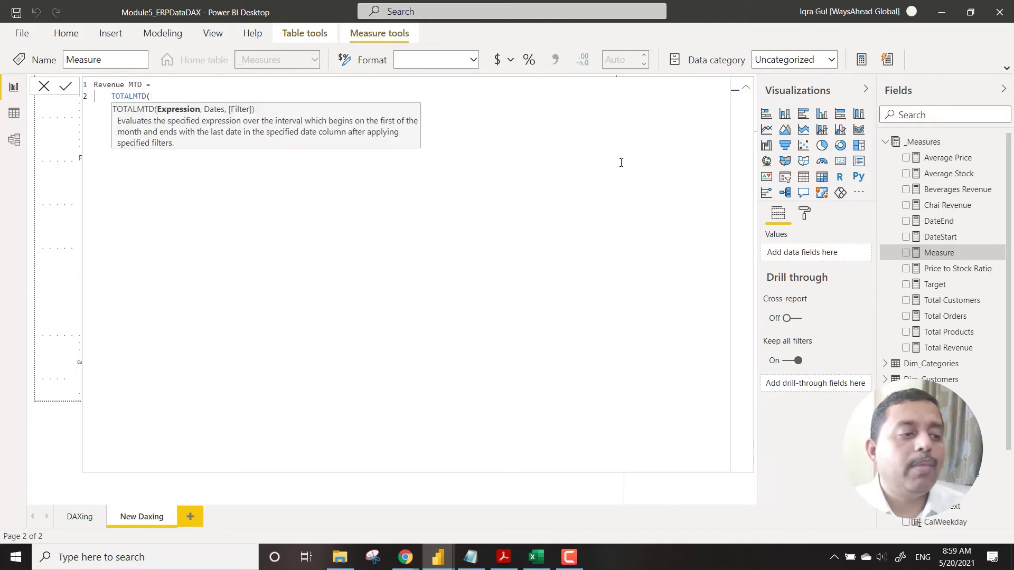
# Add the [Total Revenue] measure as the TOTALMTD expression argument on a new line of the Revenue MTD formula
pyautogui.hotkey('shift', 'Return')
pyautogui.write('tot')
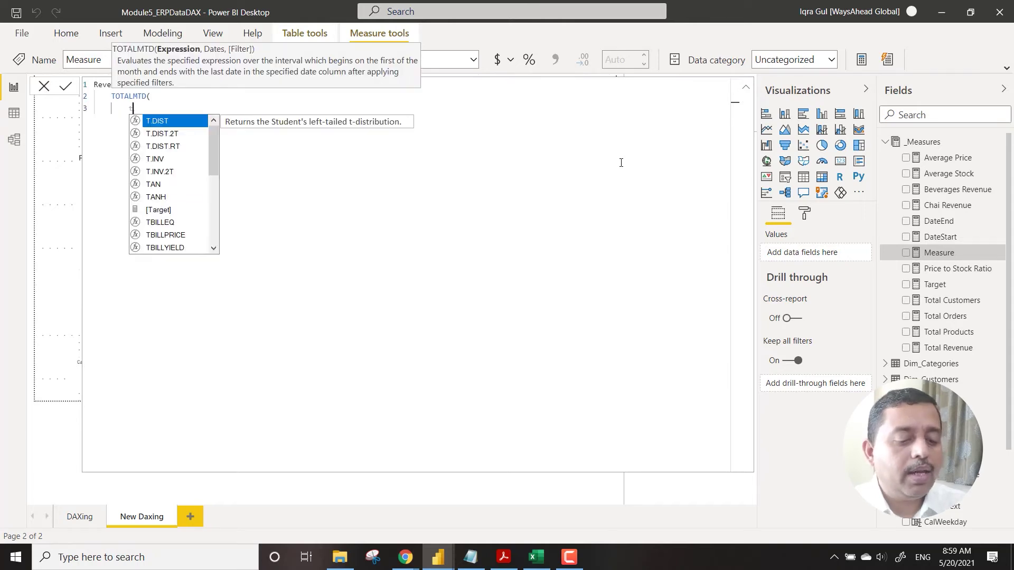
pyautogui.press('Down')
pyautogui.press('Down')
pyautogui.press('Down')
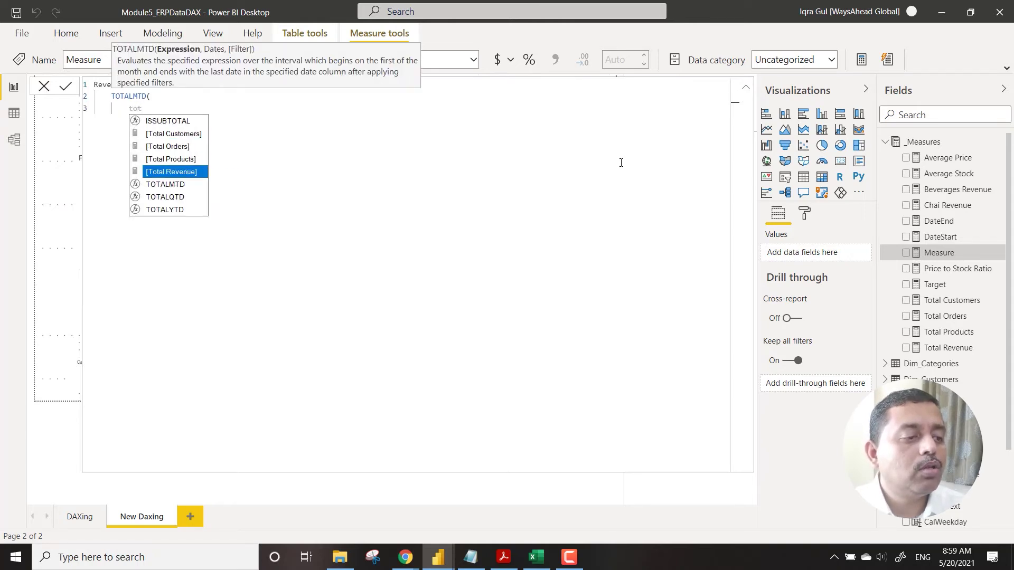
pyautogui.press('Tab')
pyautogui.write(',')
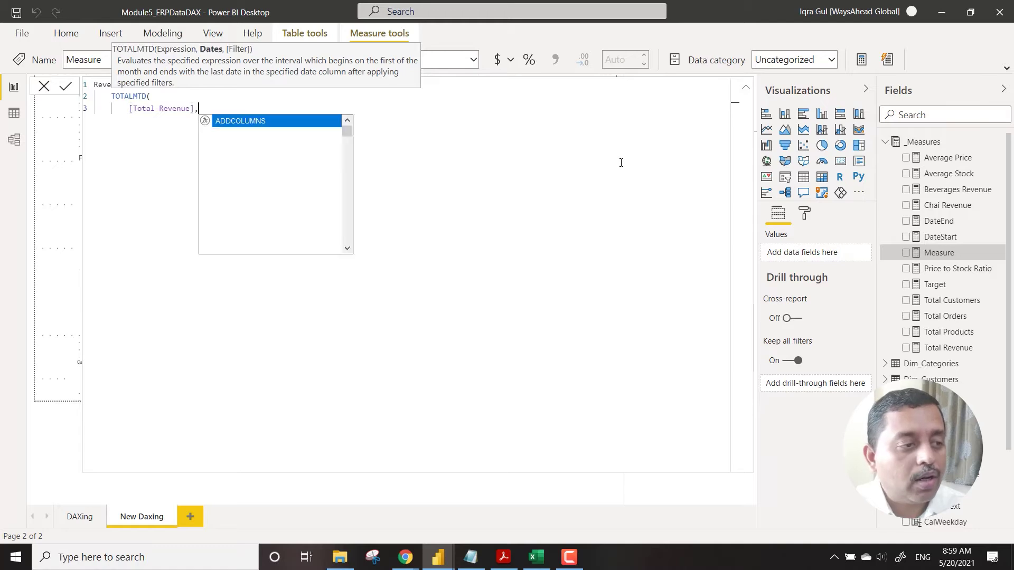
# Add Dim_Date[CalDate] as the dates argument on its own line, close the TOTALMTD function, and commit the Revenue MTD measure
pyautogui.hotkey('shift', 'Return')
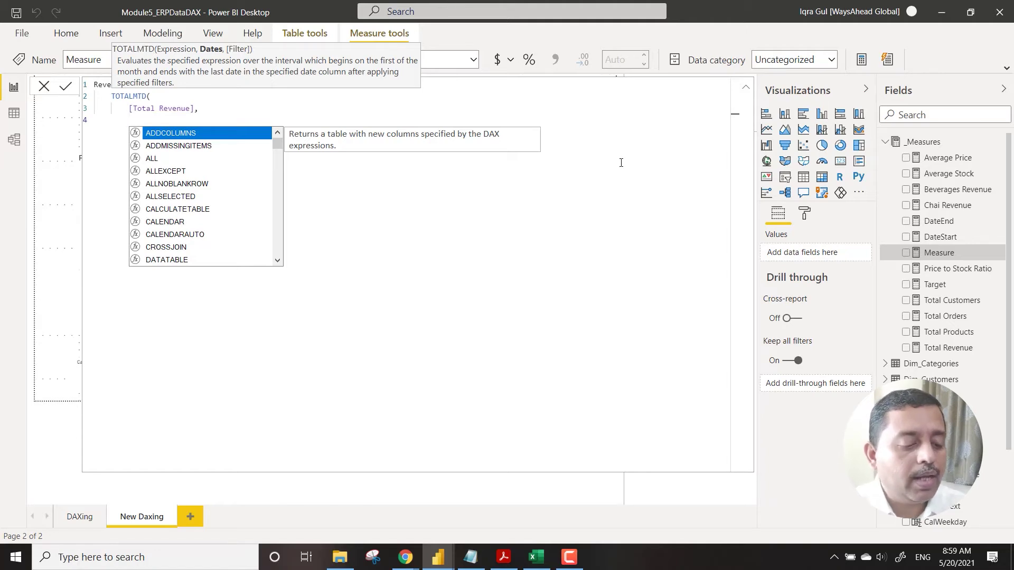
pyautogui.write('cal')
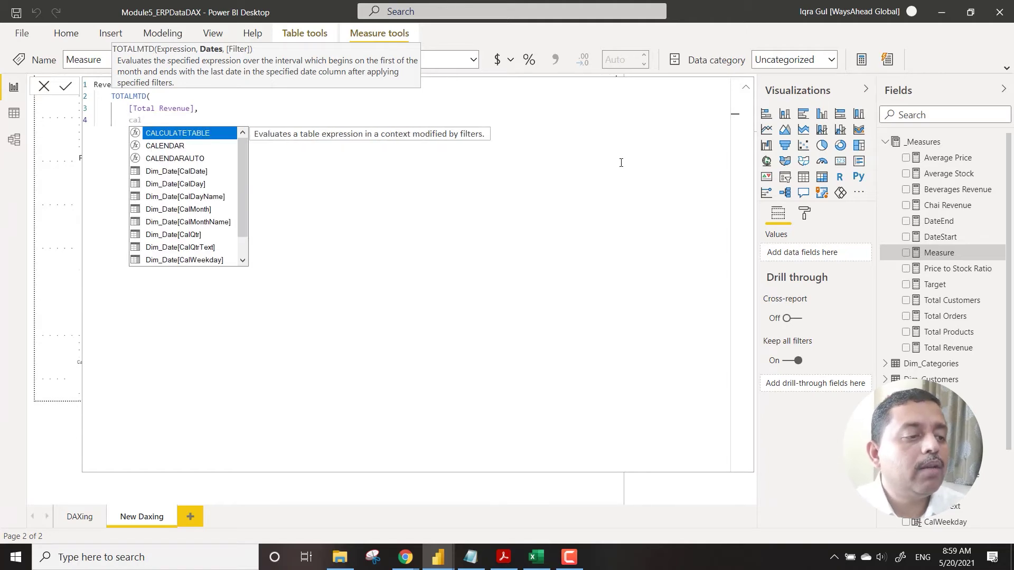
pyautogui.press('Down')
pyautogui.press('Down')
pyautogui.press('Down')
pyautogui.press('Down')
pyautogui.press('Down')
pyautogui.press('Down')
pyautogui.press('Down')
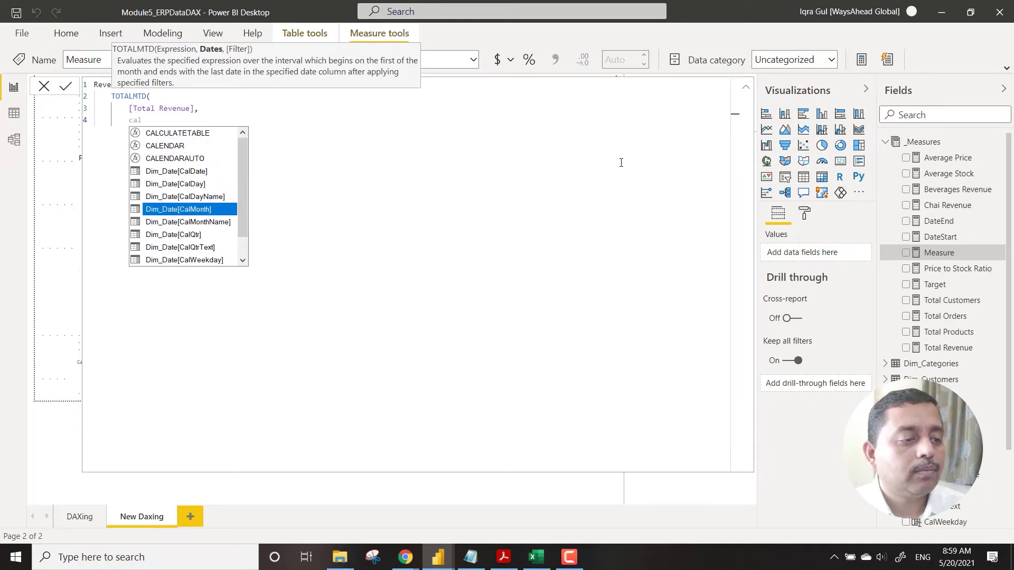
pyautogui.press('Up')
pyautogui.press('Up')
pyautogui.press('Up')
pyautogui.press('Up')
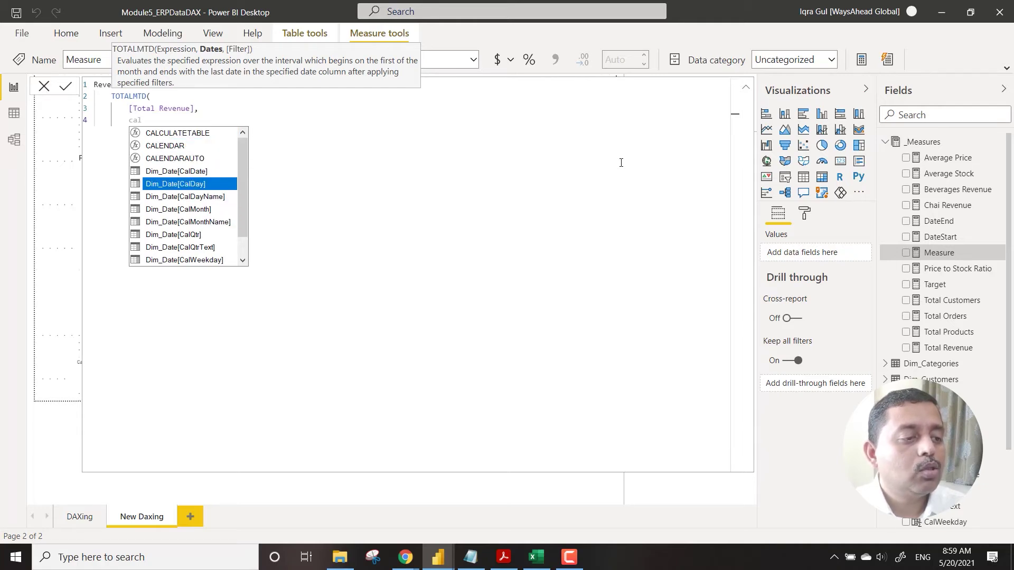
pyautogui.press('Tab')
pyautogui.write(')')
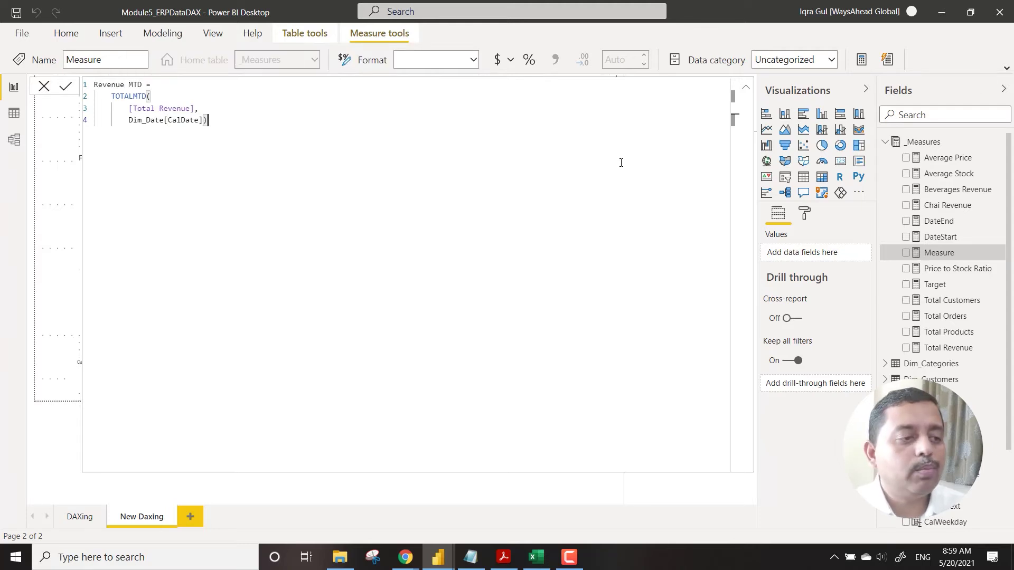
pyautogui.press('Return')
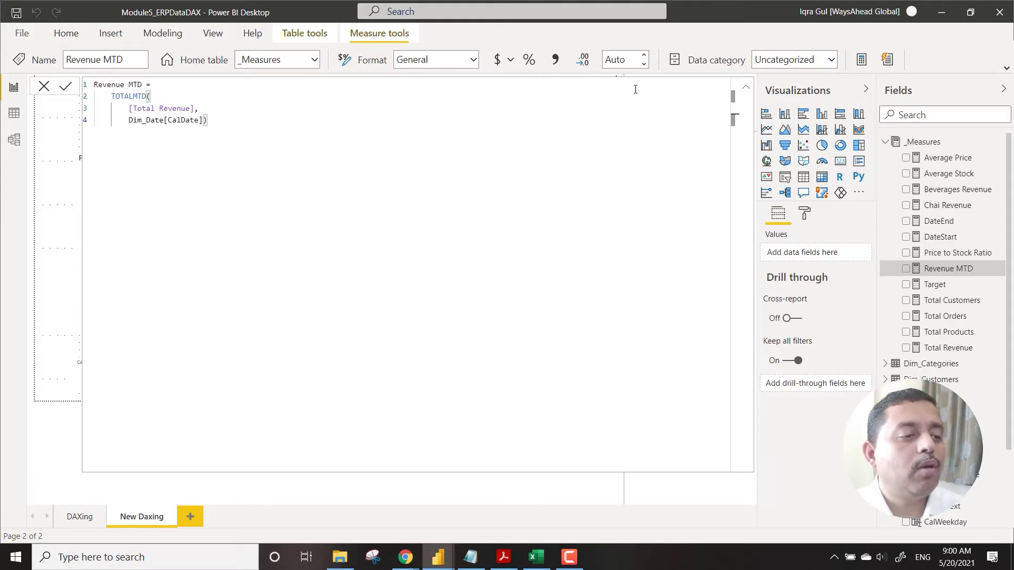
# Move the closing parenthesis of the Revenue MTD formula to its own line, commit it, and collapse the formula editor
pyautogui.click(201, 120)
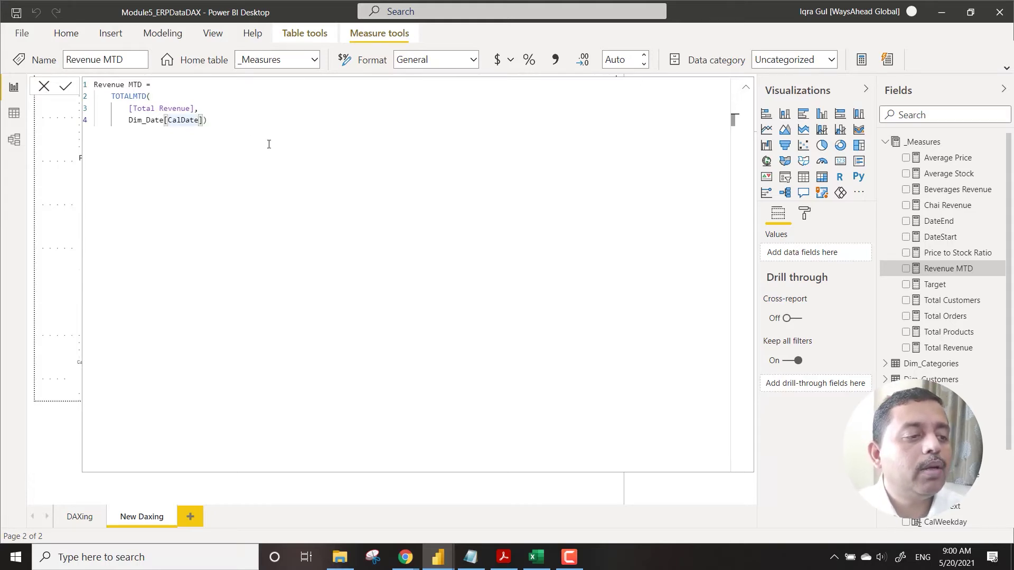
pyautogui.hotkey('shift', 'Return')
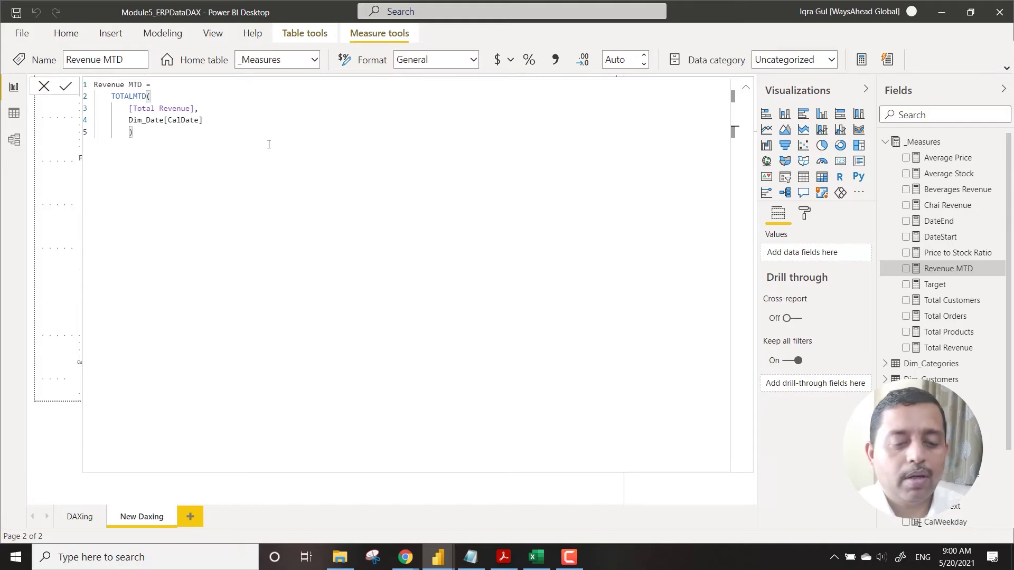
pyautogui.press('Return')
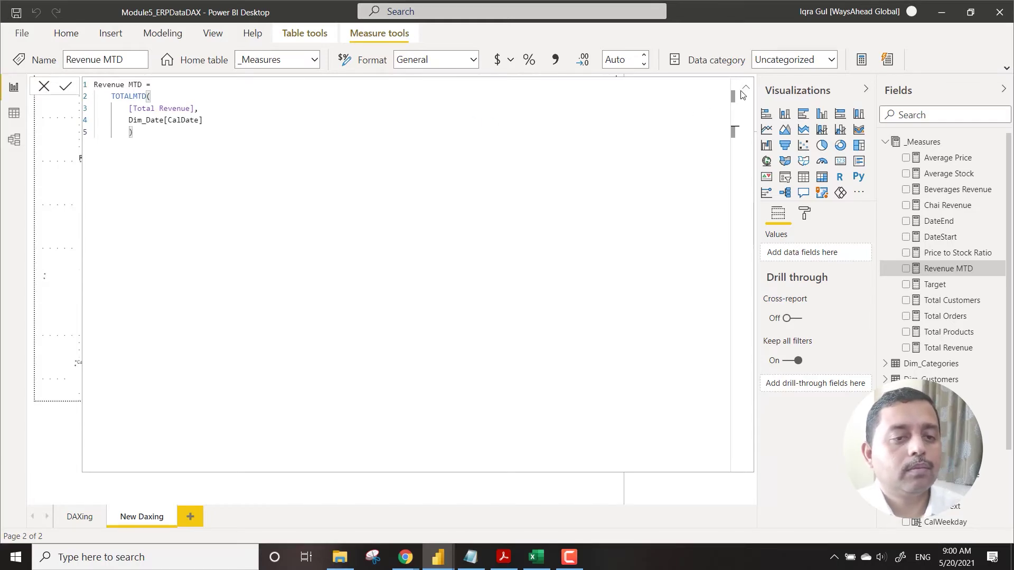
pyautogui.click(745, 88)
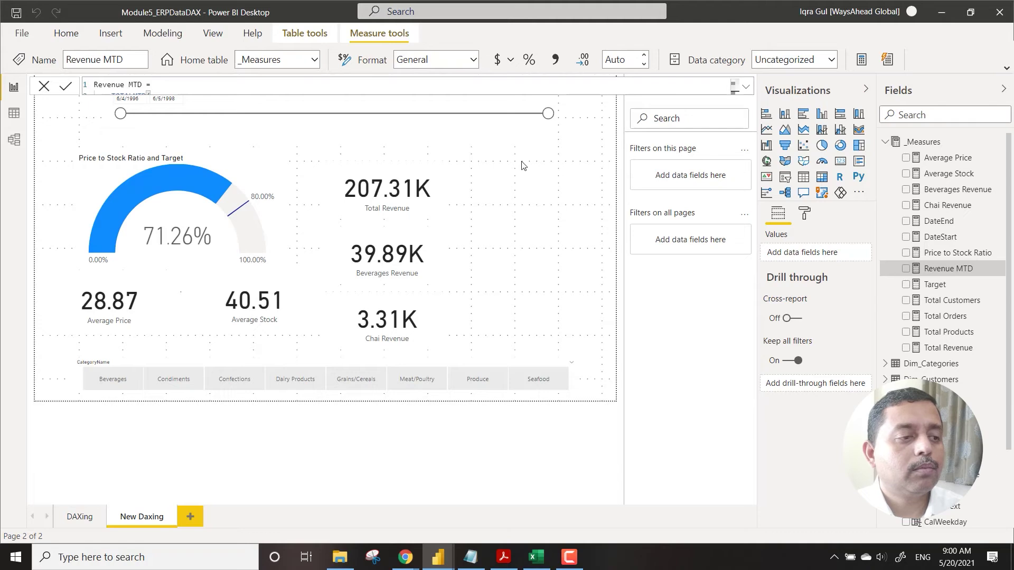
pyautogui.click(549, 230)
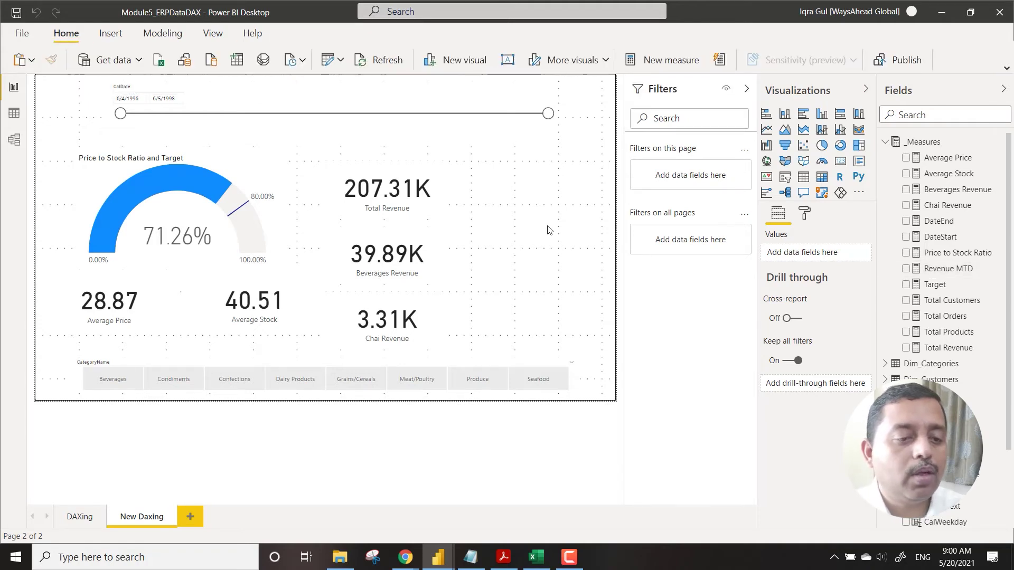
# Duplicate the Total Revenue card, place the copy level with the original on its right, and replace its field with Revenue MTD
pyautogui.click(430, 199)
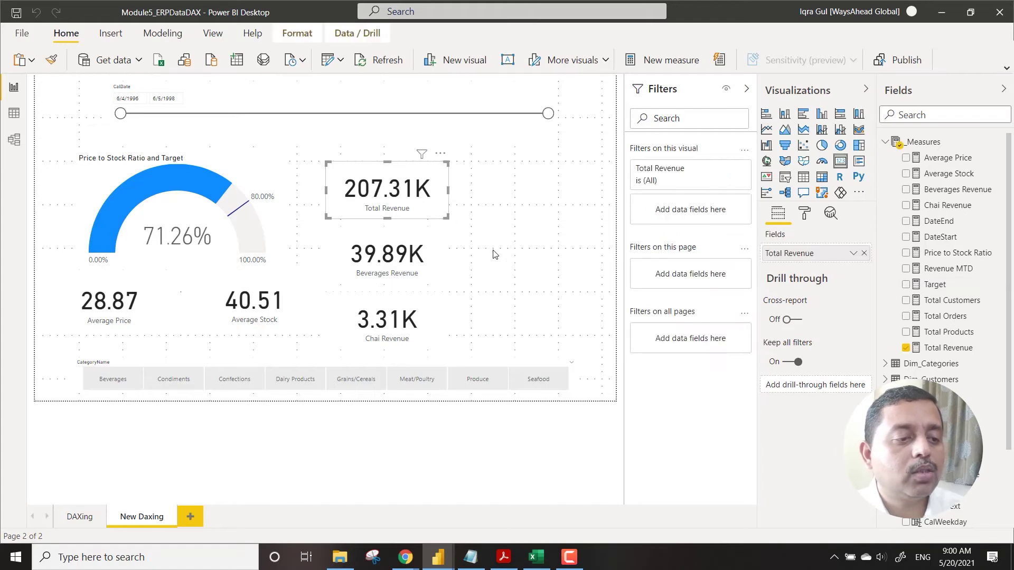
pyautogui.hotkey('ctrl', 'v')
pyautogui.moveTo(436, 206); pyautogui.dragTo(577, 206)
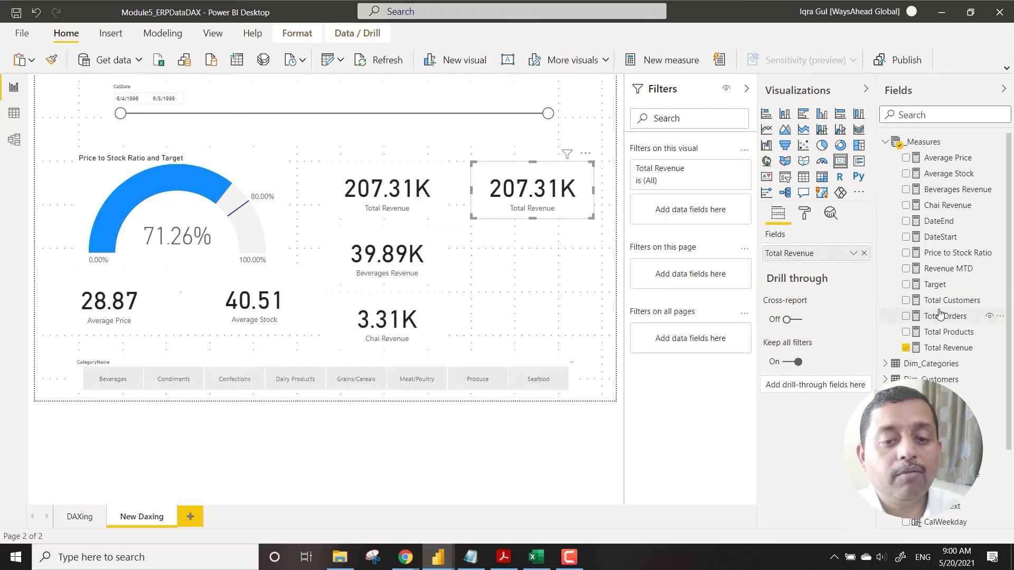
pyautogui.moveTo(962, 270); pyautogui.dragTo(824, 256)
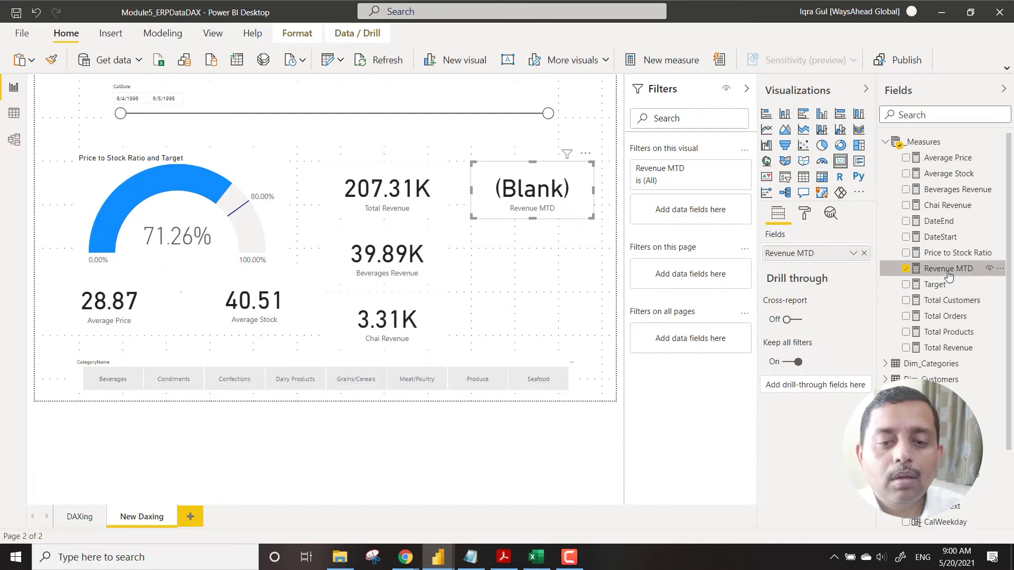
pyautogui.moveTo(949, 275); pyautogui.dragTo(607, 253)
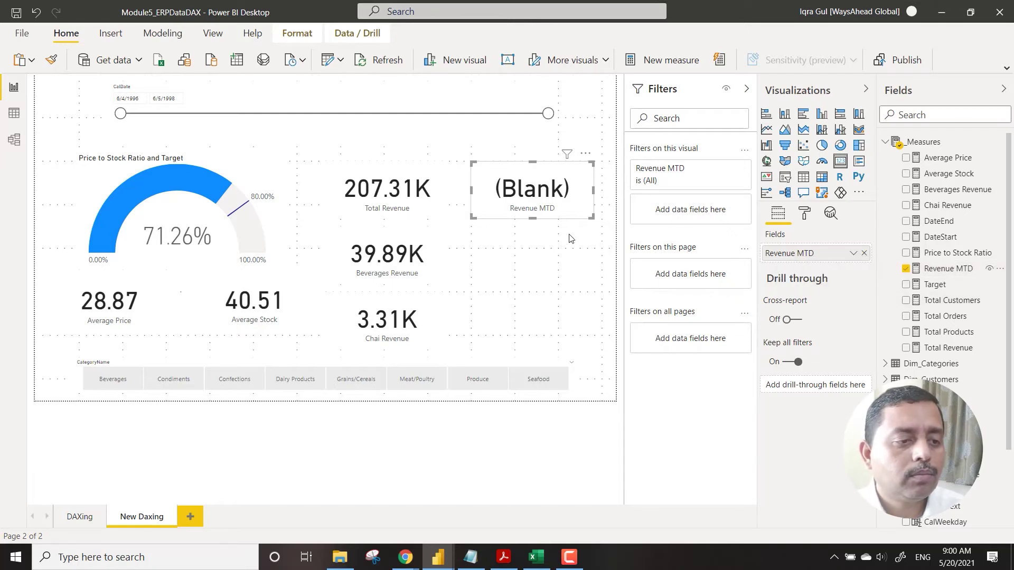
# Examine the CalDate slicer, the Revenue MTD formula, and the model relationship between Dim_Date and Fact_Orders, and return to the report
pyautogui.moveTo(121, 114)
pyautogui.mouseDown()
pyautogui.moveTo(357, 113)
pyautogui.moveTo(119, 113)
pyautogui.mouseUp()
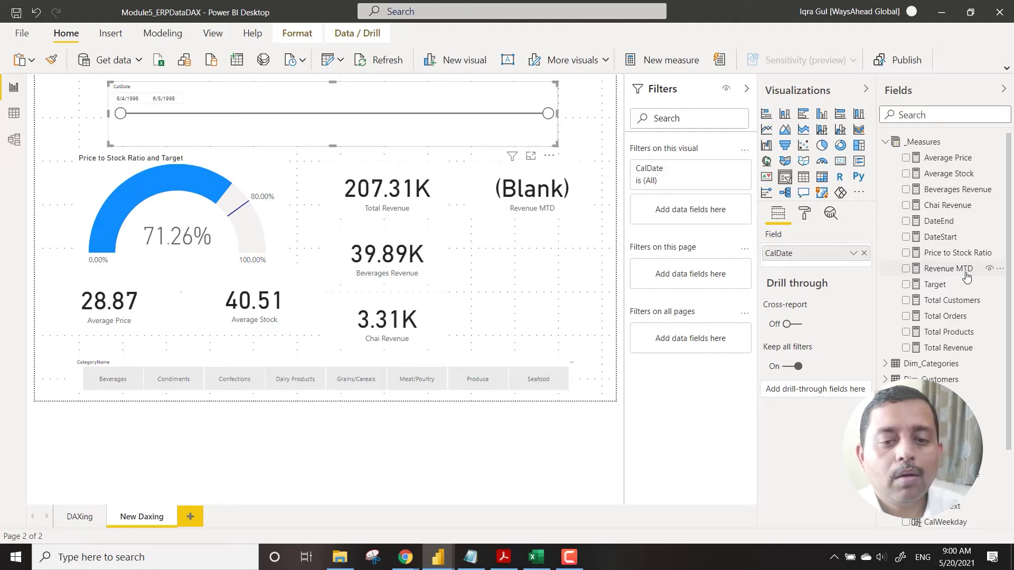
pyautogui.click(949, 269)
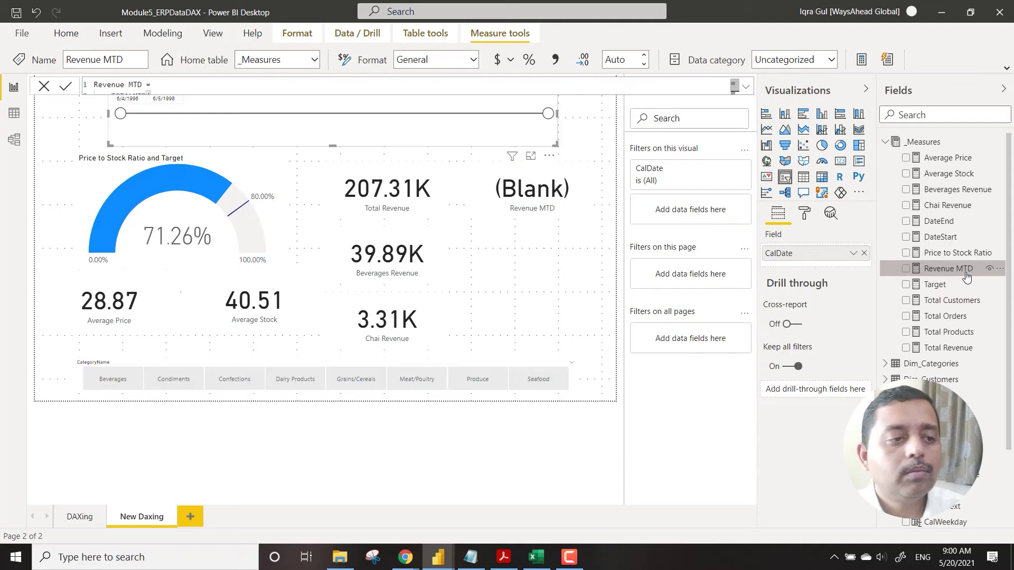
pyautogui.click(745, 87)
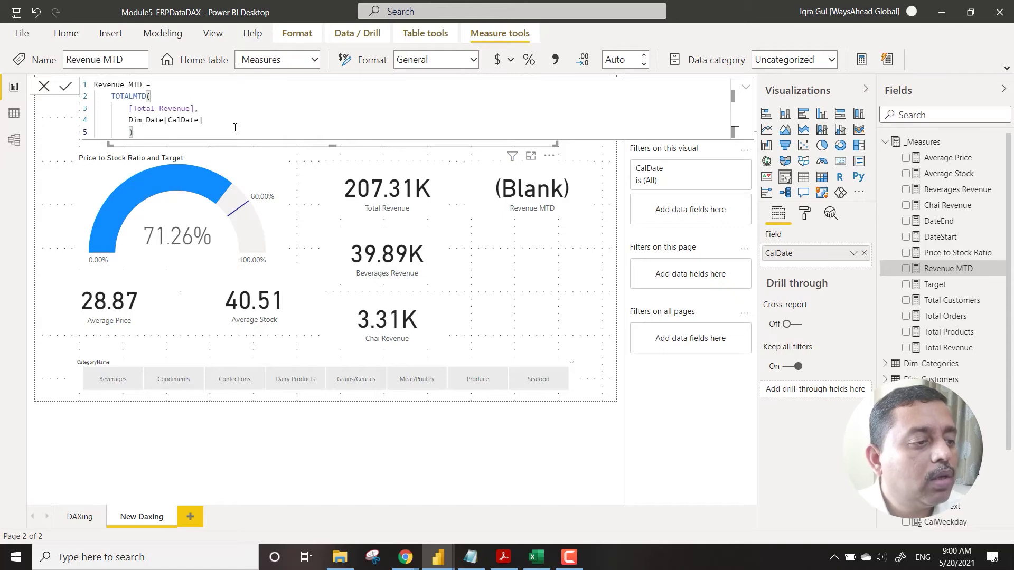
pyautogui.click(13, 140)
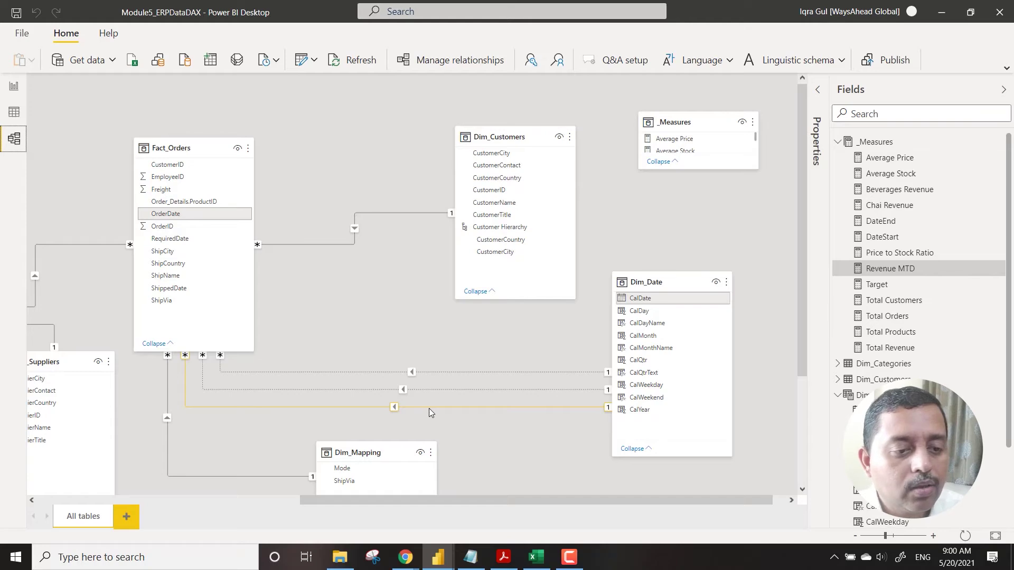
pyautogui.click(16, 89)
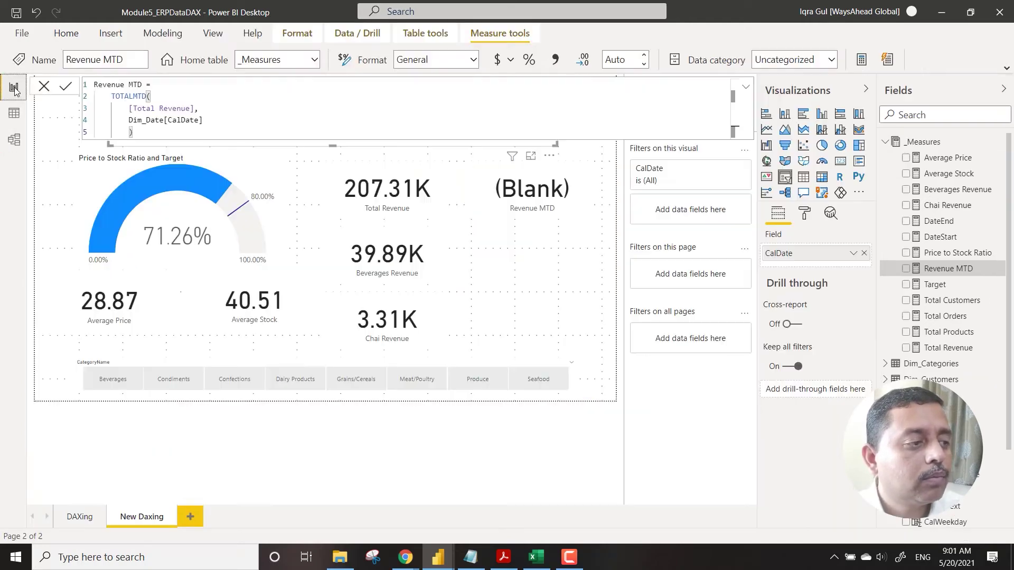
# Duplicate the Revenue MTD card and place the copy directly below it, level with the Beverages Revenue card
pyautogui.click(556, 214)
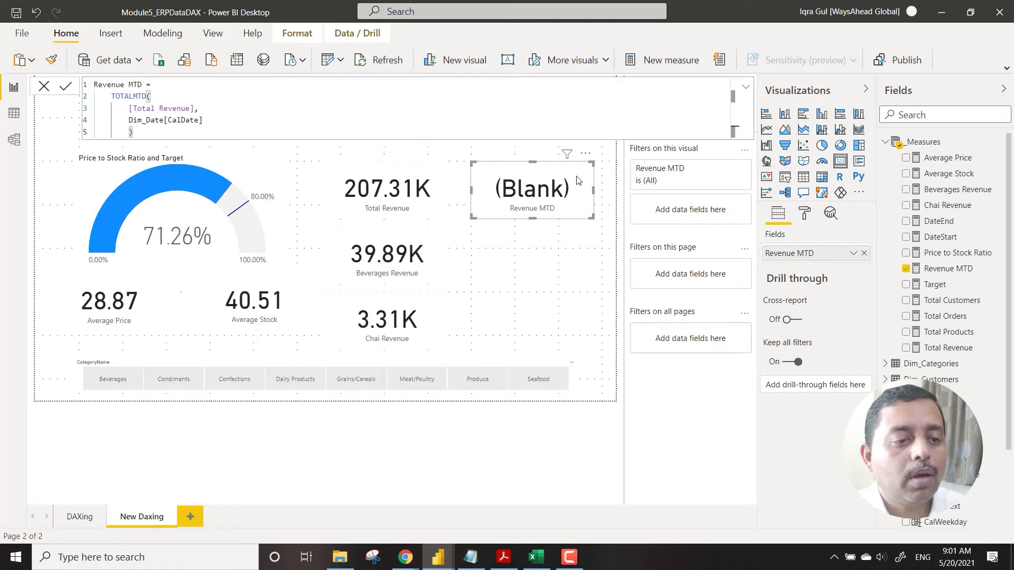
pyautogui.hotkey('ctrl', 'c')
pyautogui.hotkey('ctrl', 'v')
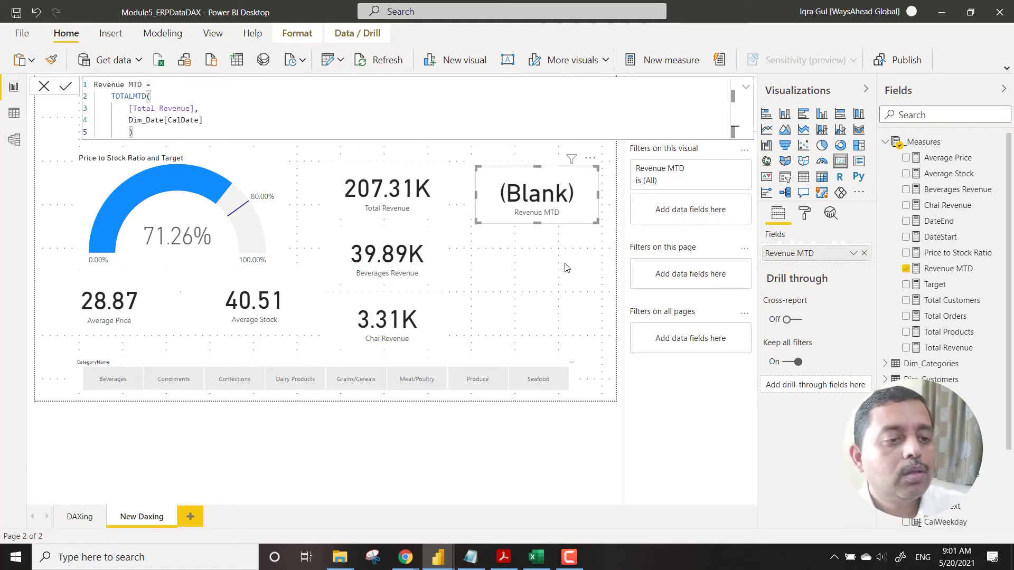
pyautogui.moveTo(548, 201); pyautogui.dragTo(547, 266)
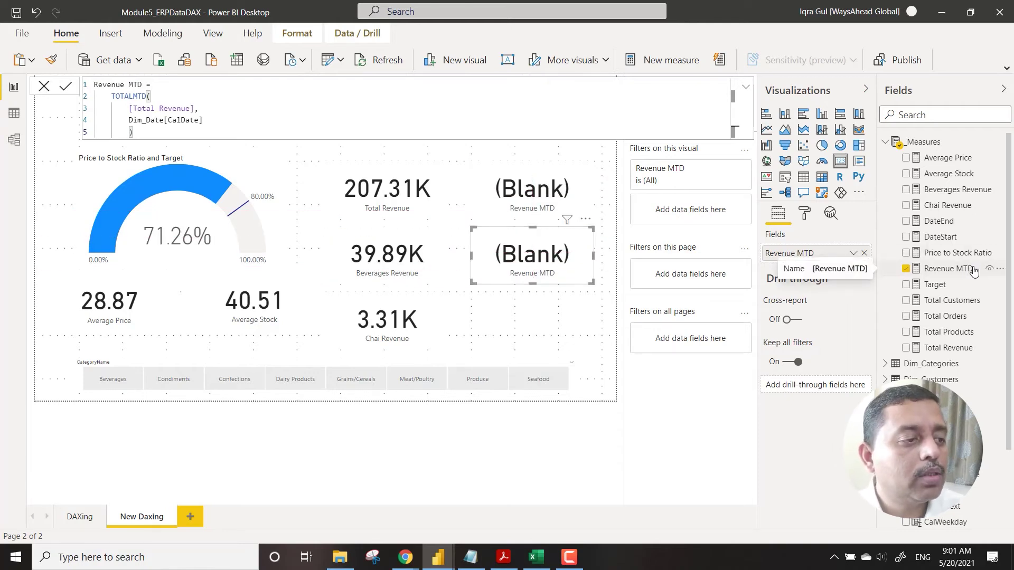
# Create a new measure in the _Measures table and name it Revenue YTD in the expanded formula editor
pyautogui.rightClick(932, 142)
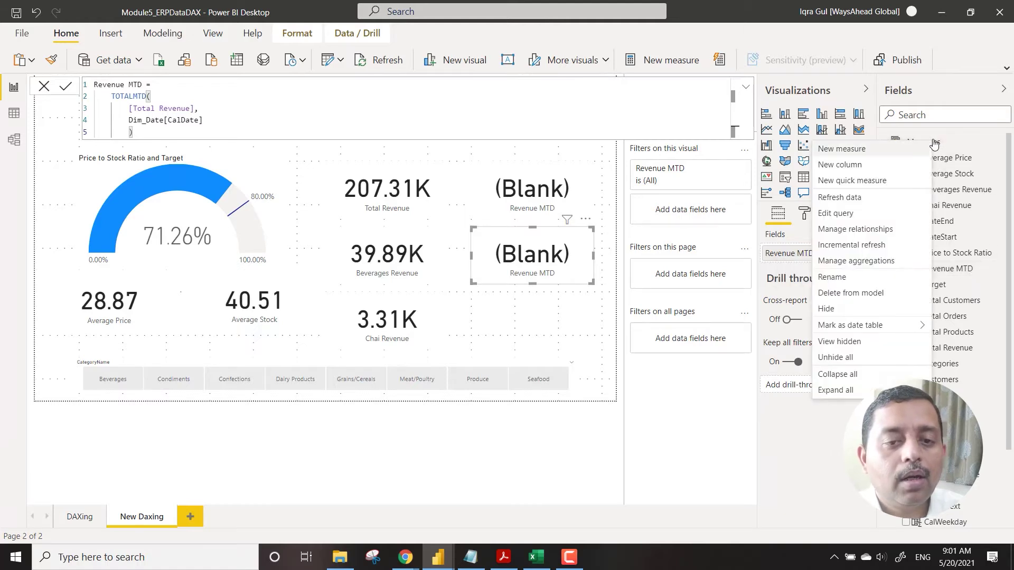
pyautogui.click(896, 149)
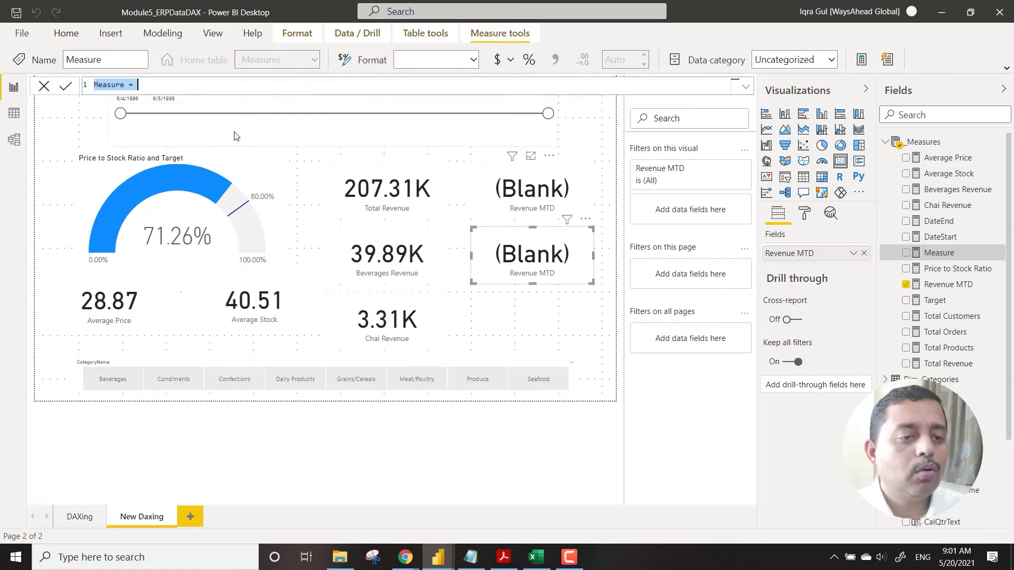
pyautogui.click(745, 86)
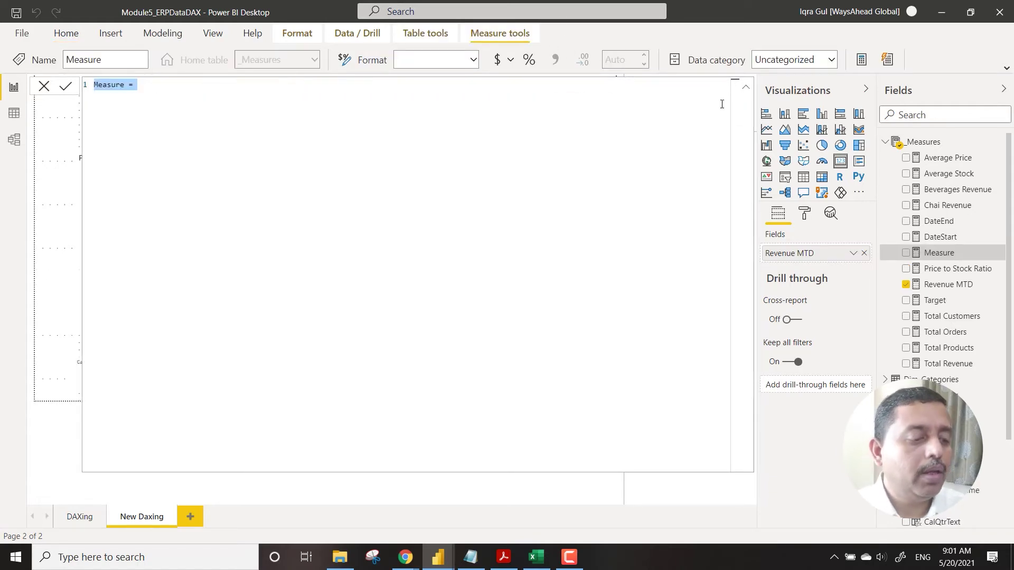
pyautogui.write('Total')
pyautogui.press('BackSpace')
pyautogui.press('BackSpace')
pyautogui.press('BackSpace')
pyautogui.press('BackSpace')
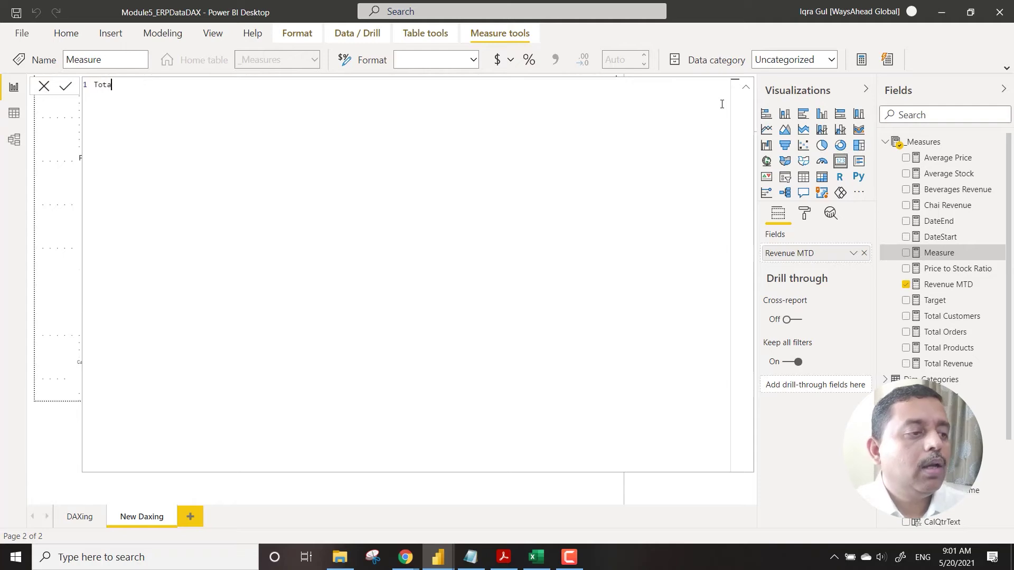
pyautogui.press('BackSpace')
pyautogui.write('Re')
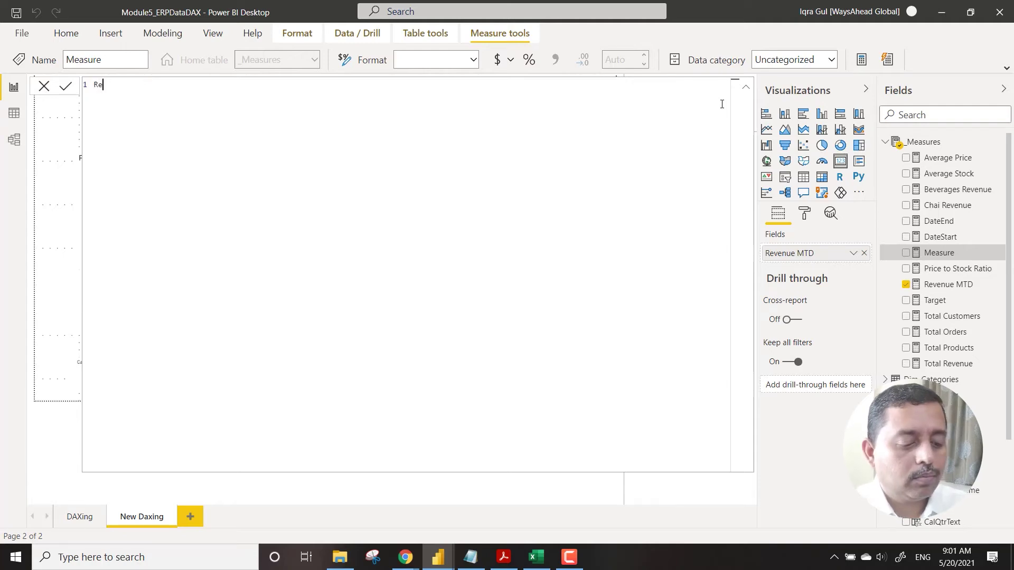
pyautogui.write('venue ')
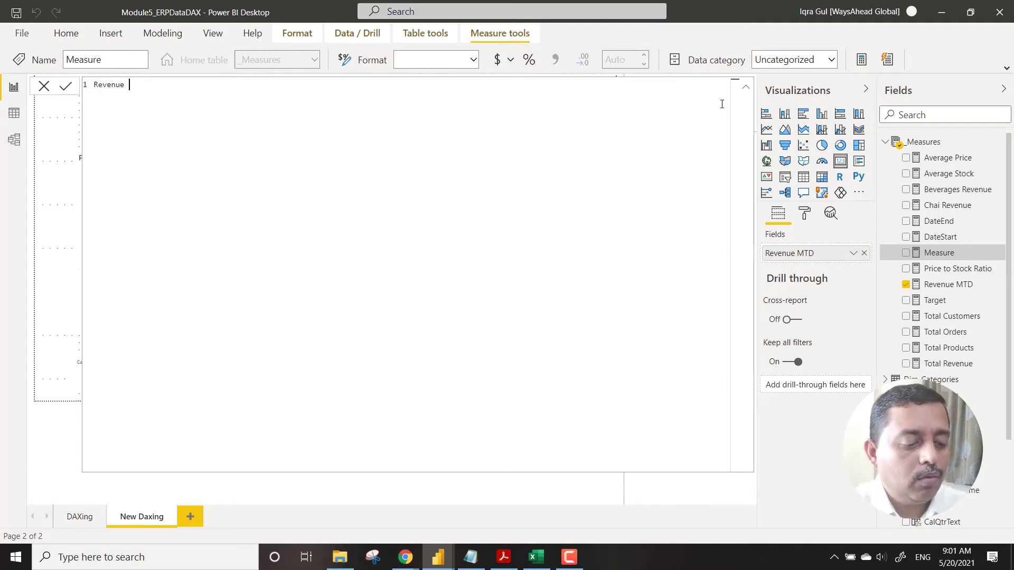
pyautogui.write('YTD')
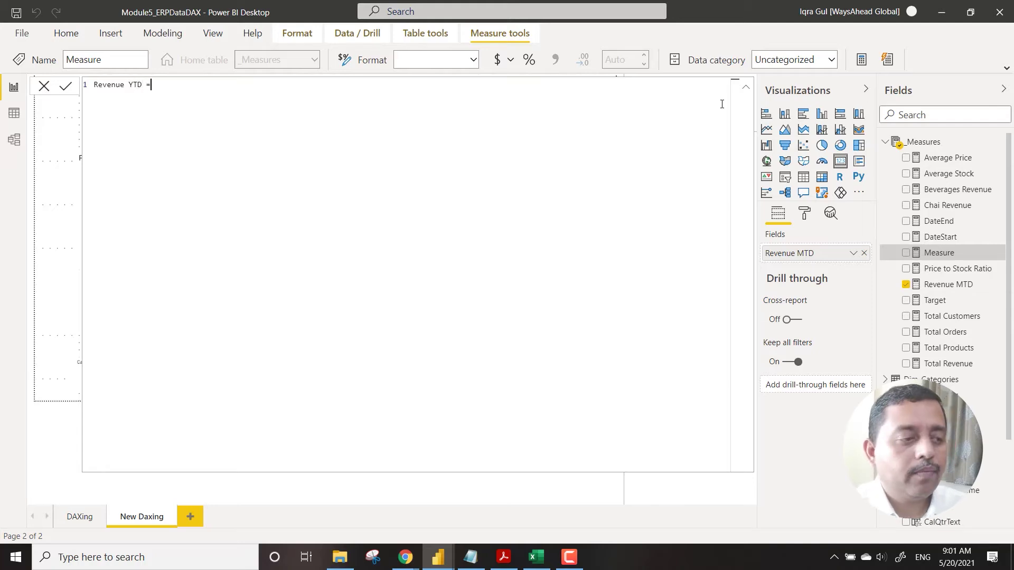
pyautogui.write(' =')
# Begin the Revenue YTD formula with the TOTALYTD function on an indented new line
pyautogui.hotkey('shift', 'Return')
pyautogui.press('Tab')
pyautogui.write('tot')
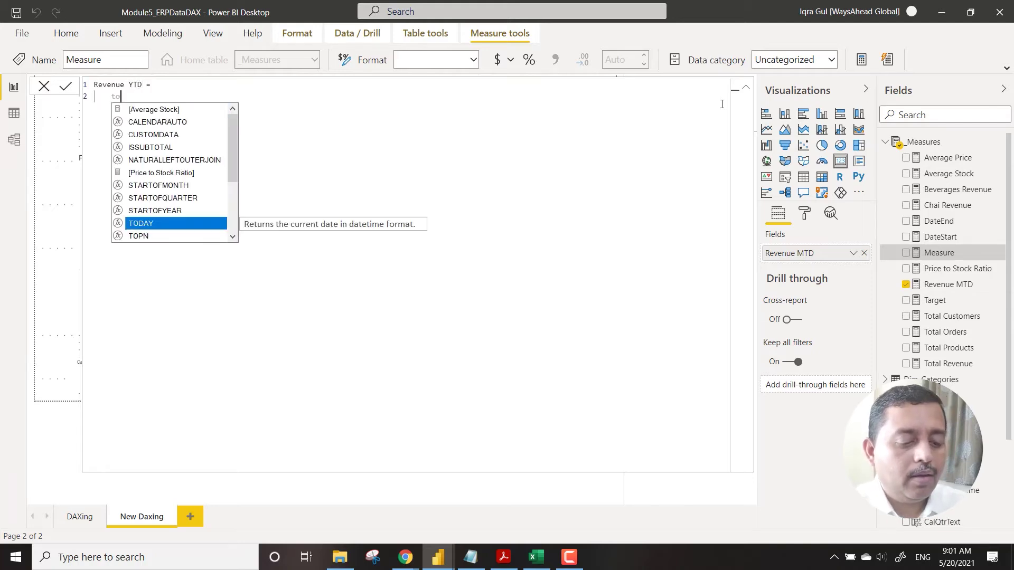
pyautogui.press('Down')
pyautogui.press('Down')
pyautogui.press('Down')
pyautogui.press('Down')
pyautogui.press('Down')
pyautogui.press('Down')
pyautogui.press('Tab')
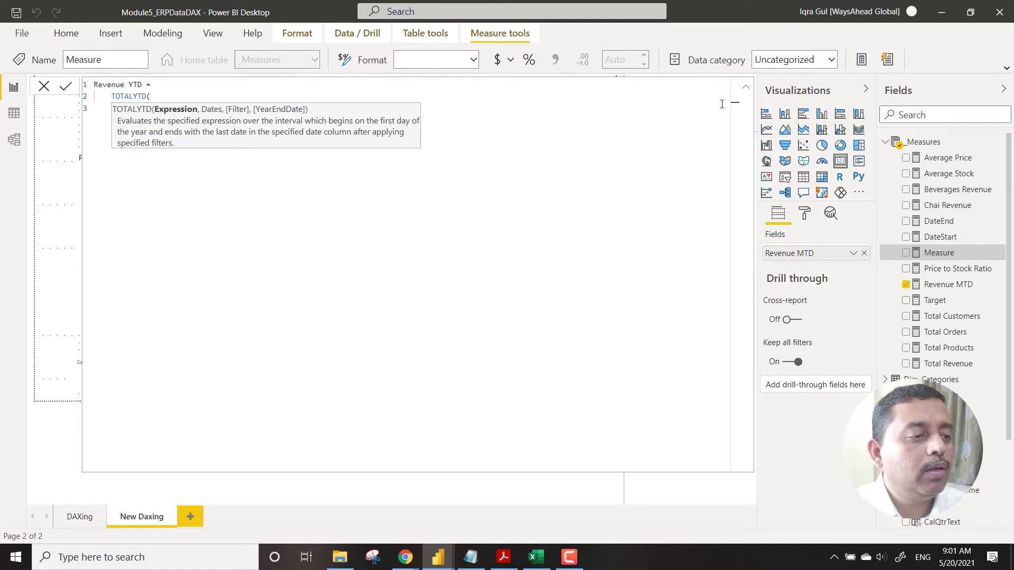
# Enter [Total Revenue] as the expression argument of TOTALYTD, followed by a comma and a new line
pyautogui.write('tot')
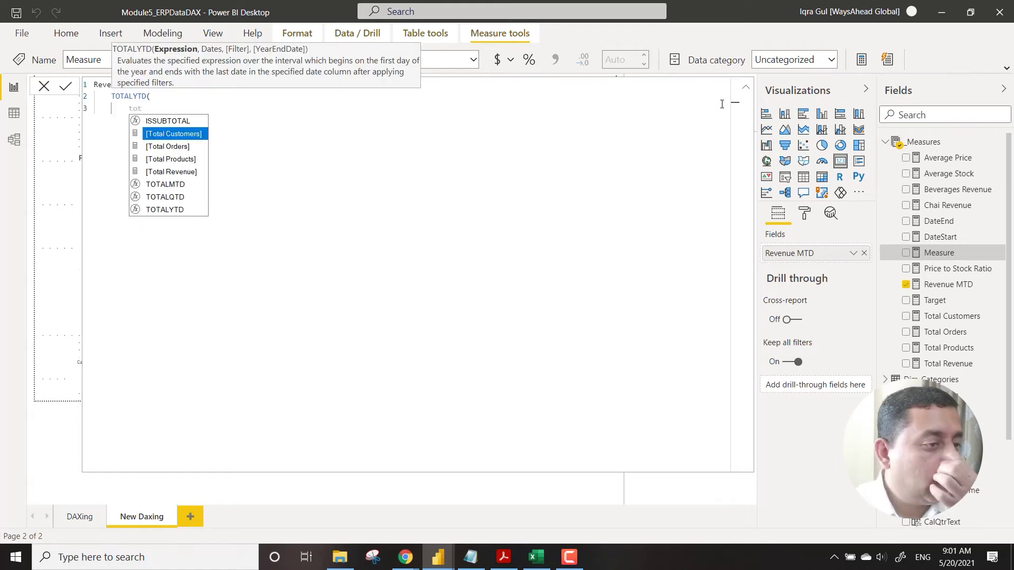
pyautogui.press('Down')
pyautogui.press('Down')
pyautogui.press('Down')
pyautogui.press('Tab')
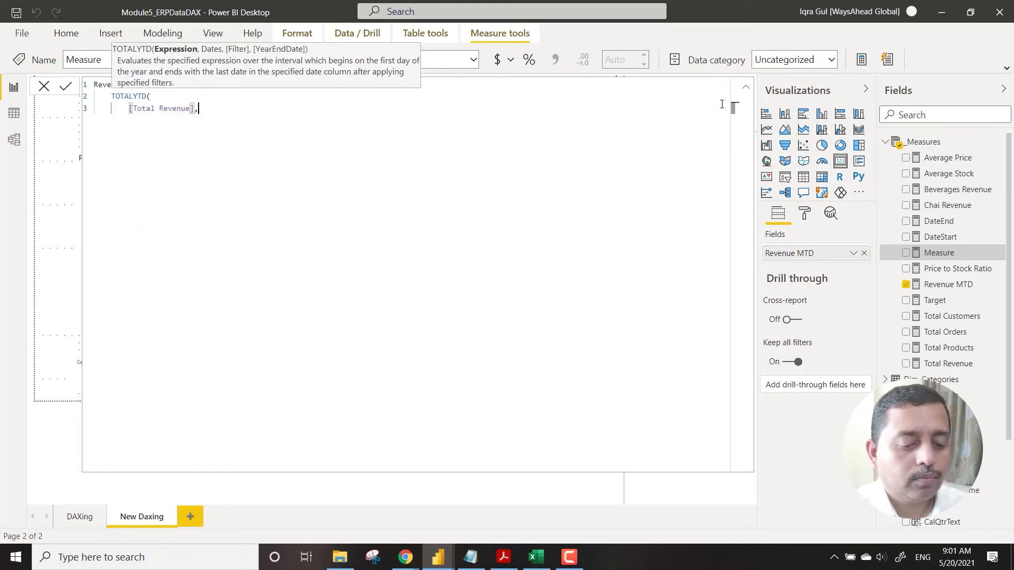
pyautogui.write(',')
pyautogui.hotkey('shift', 'Return')
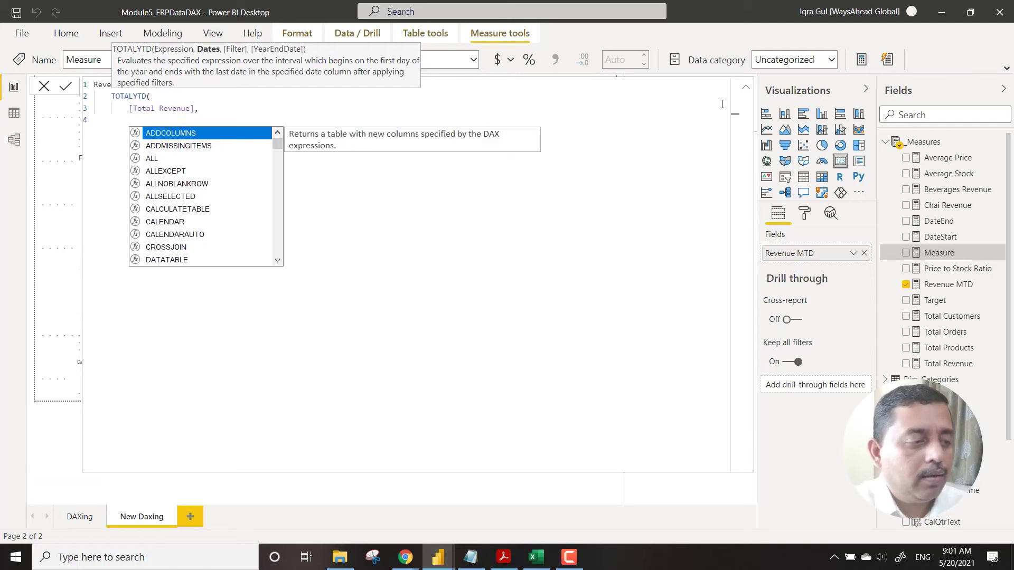
# Complete the Revenue YTD formula with Dim_Date[CalDate] as the dates argument, close the function, commit the measure and collapse the formula editor
pyautogui.write('date')
pyautogui.press('Down')
pyautogui.press('Down')
pyautogui.press('Down')
pyautogui.press('Down')
pyautogui.press('Down')
pyautogui.press('Down')
pyautogui.press('Down')
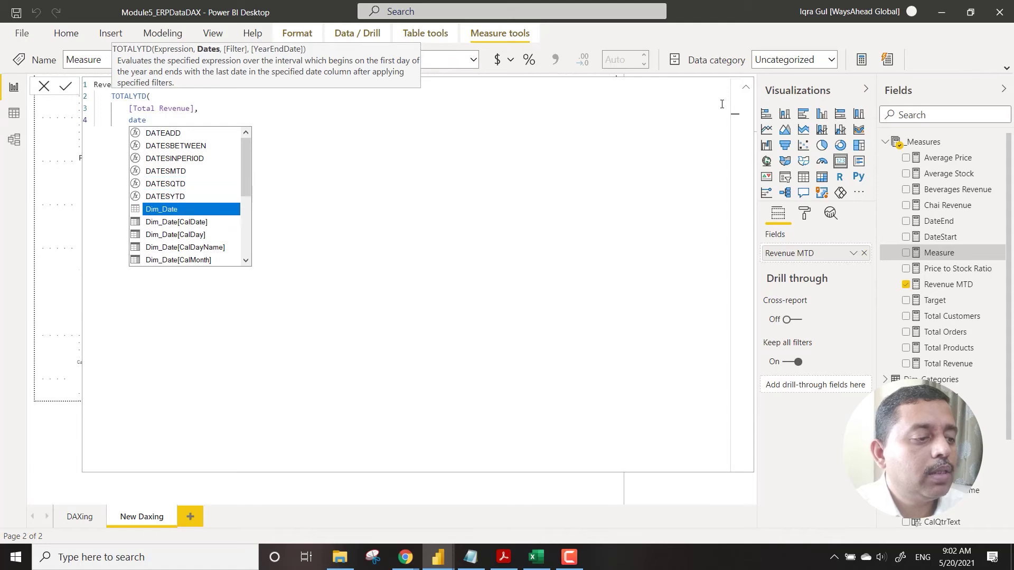
pyautogui.press('Tab')
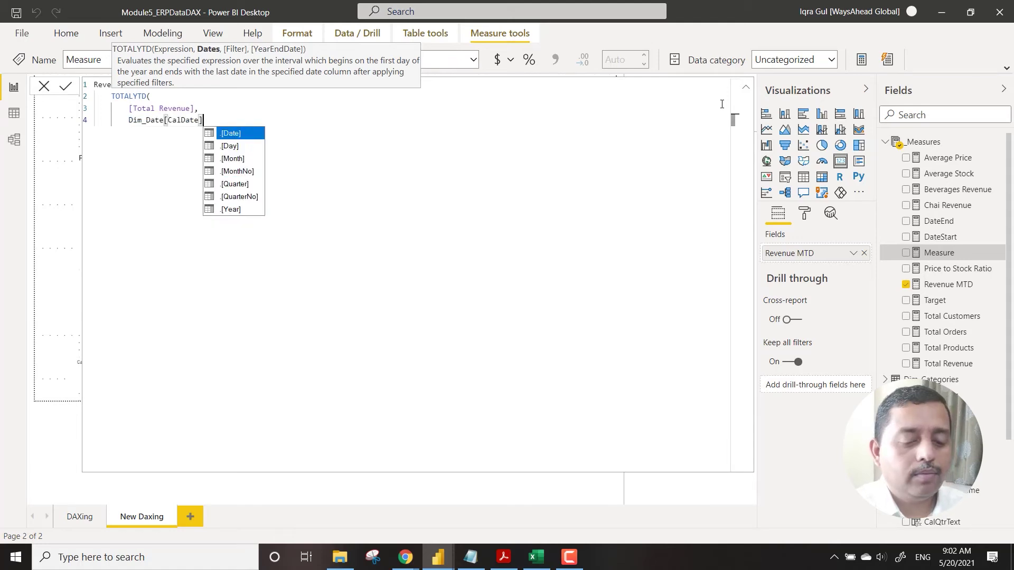
pyautogui.hotkey('shift', 'Return')
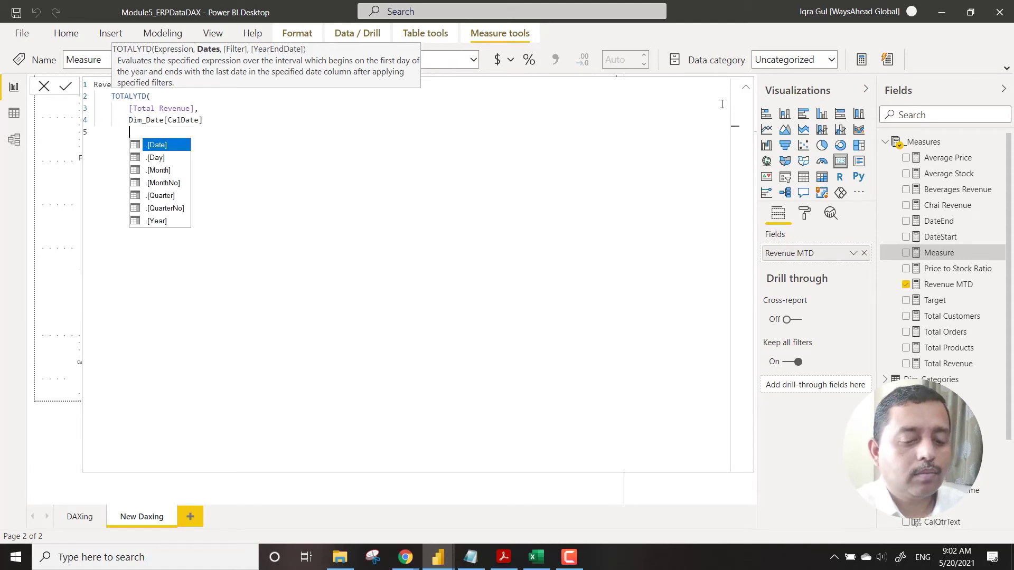
pyautogui.write(')')
pyautogui.press('Return')
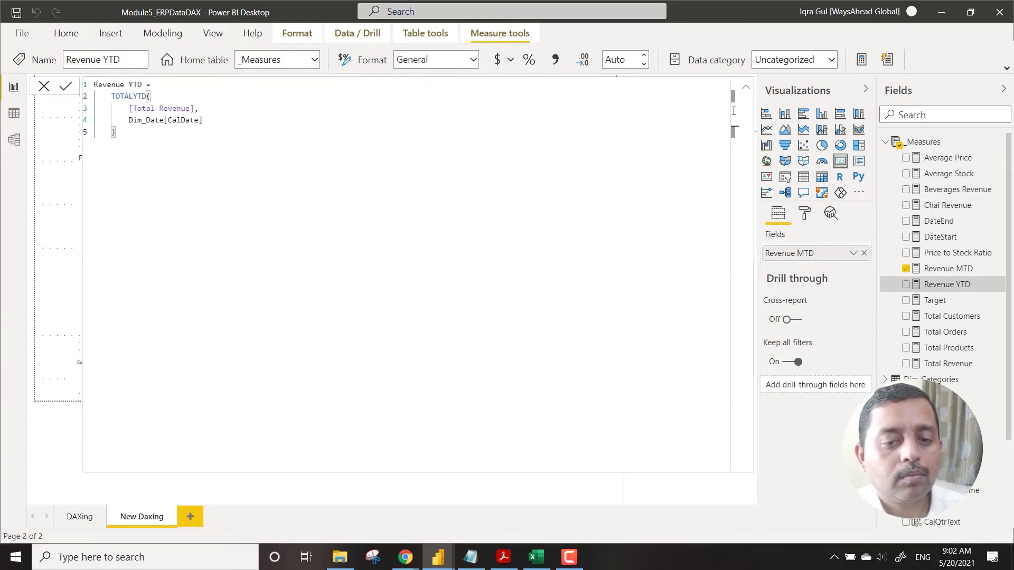
pyautogui.click(746, 87)
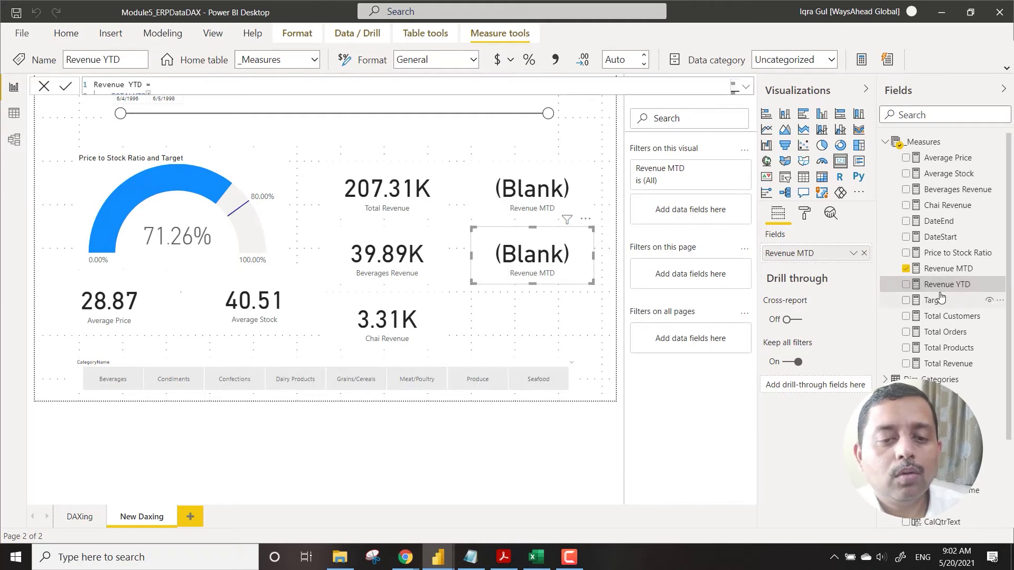
# Replace the second Revenue MTD card's field with Revenue YTD and place a copy of that card directly below, level with Chai Revenue
pyautogui.moveTo(945, 285); pyautogui.dragTo(806, 261)
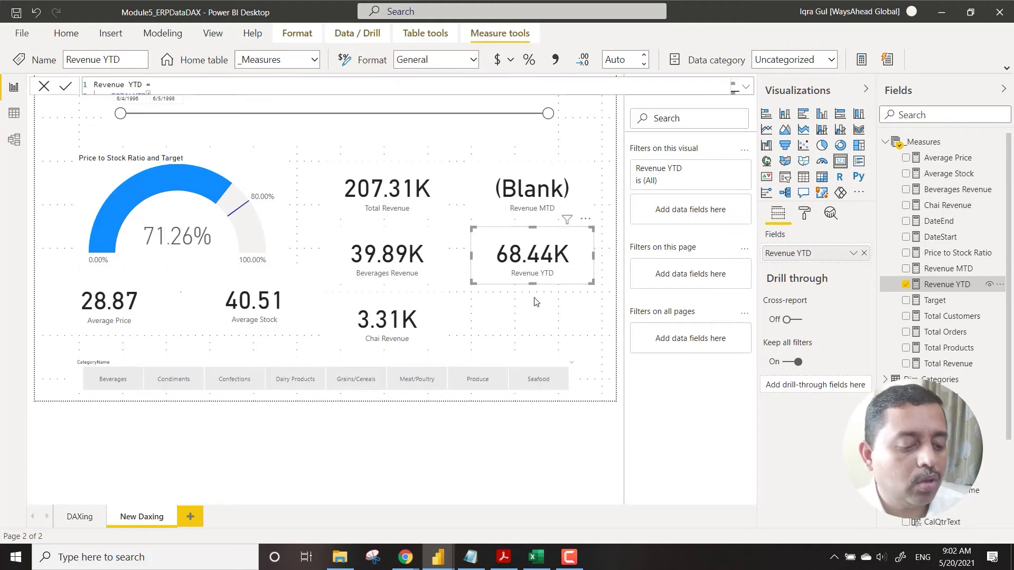
pyautogui.hotkey('ctrl', 'v')
pyautogui.moveTo(537, 263); pyautogui.dragTo(534, 320)
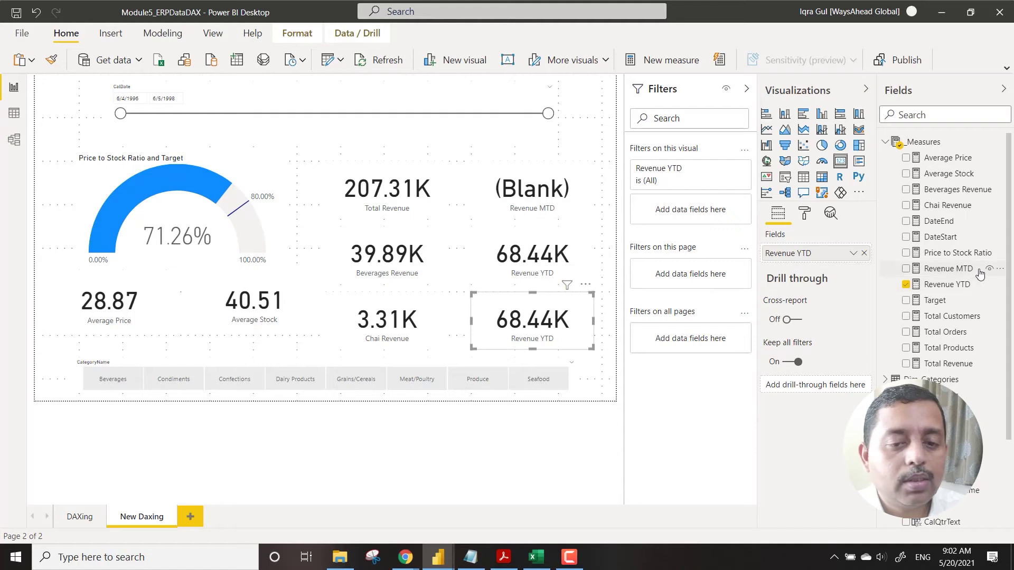
# Create a new measure in the _Measures table, name it Revenue QTD, and expand the formula editor
pyautogui.rightClick(926, 144)
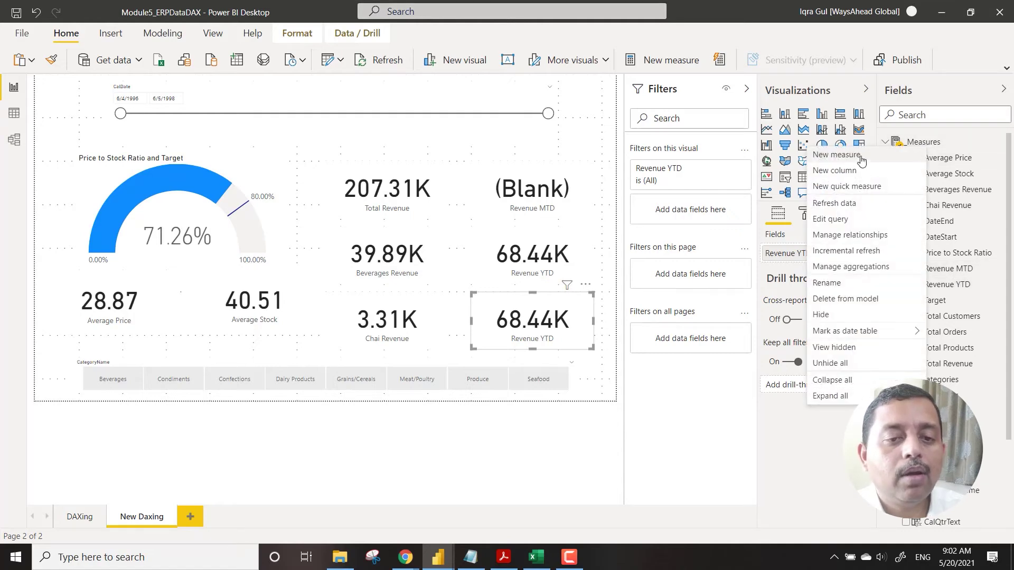
pyautogui.click(861, 159)
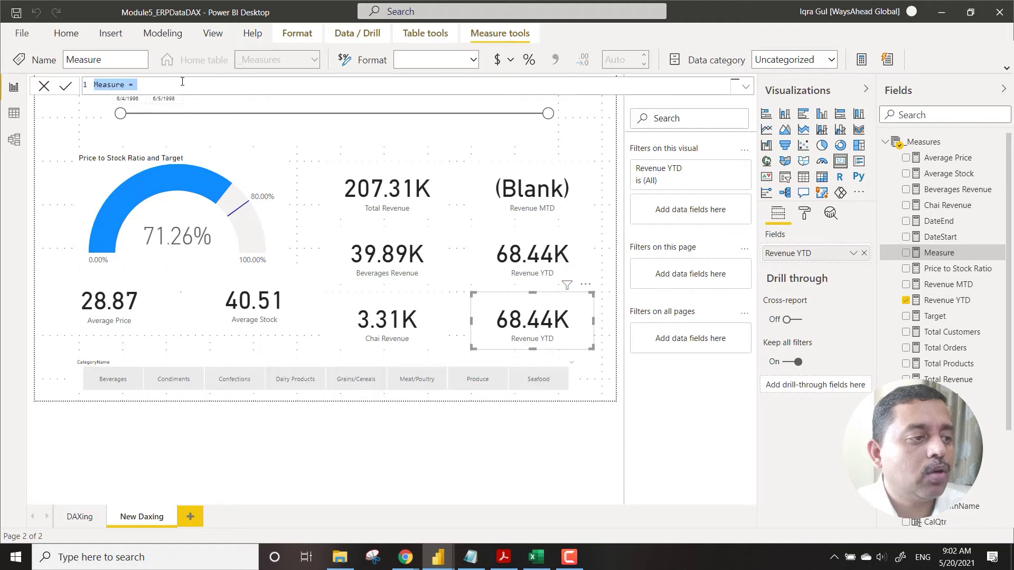
pyautogui.write('Revenue')
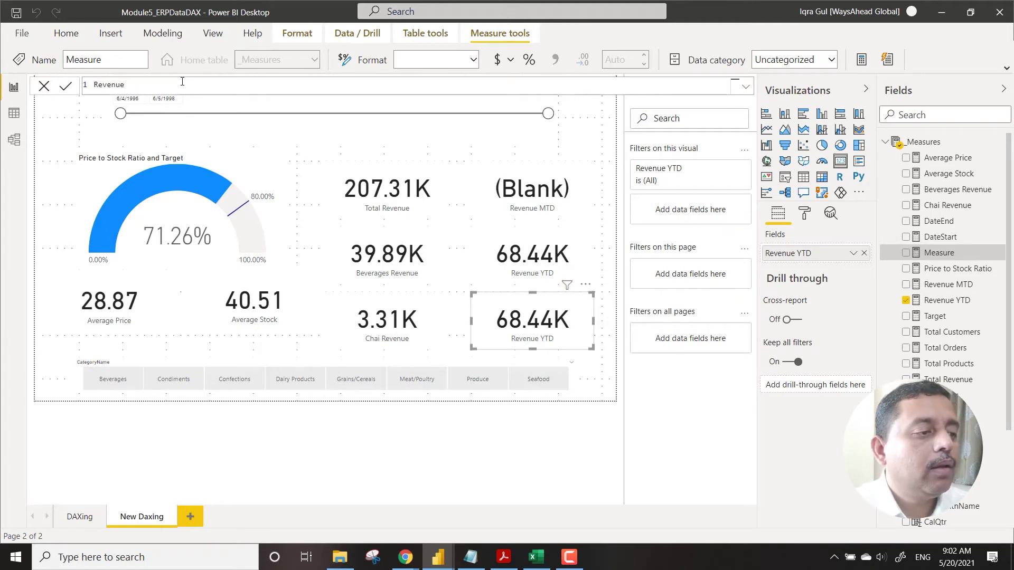
pyautogui.write(' QTD')
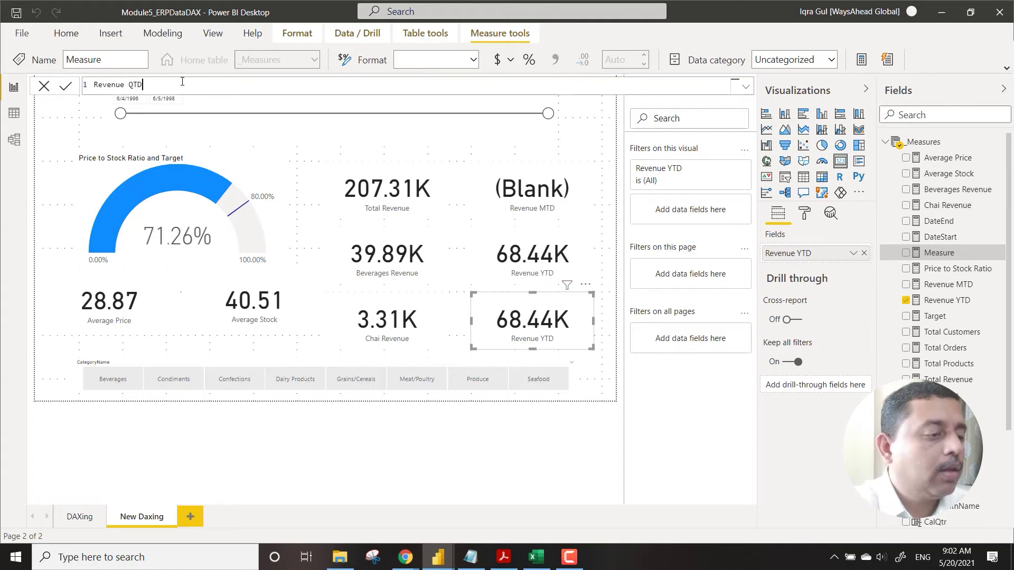
pyautogui.write(' =')
pyautogui.hotkey('shift', 'Return')
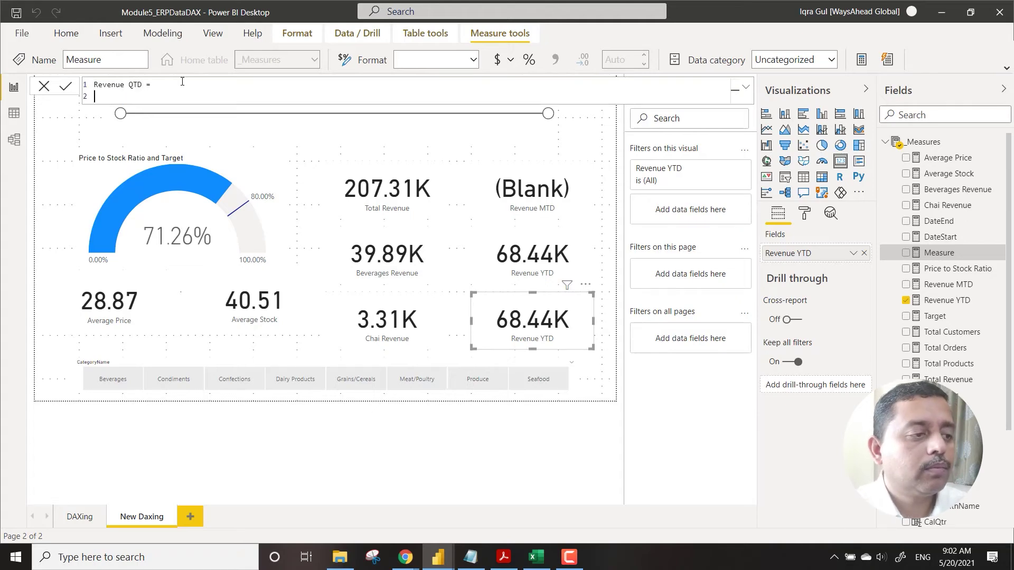
pyautogui.click(745, 87)
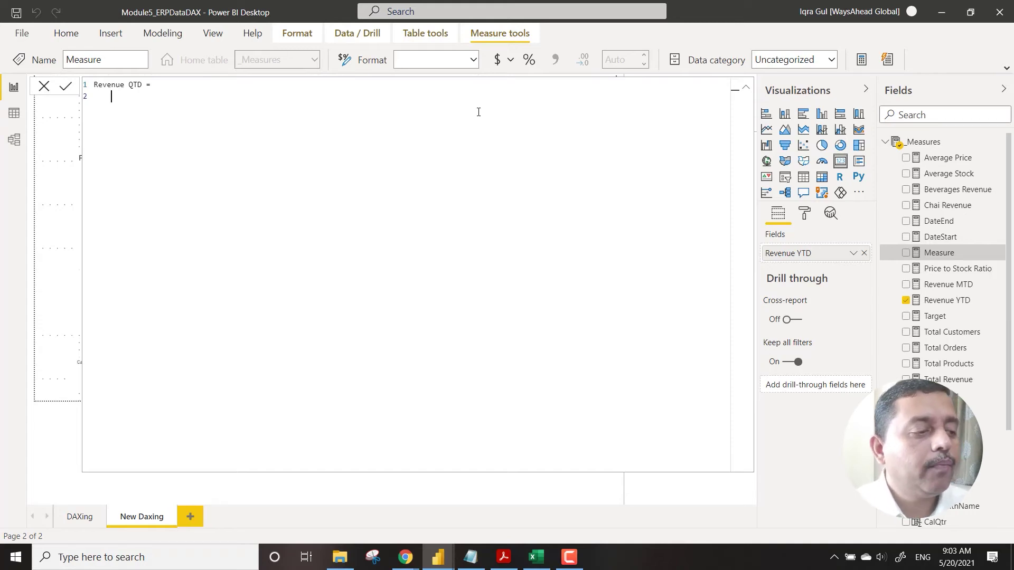
# Begin the Revenue QTD formula with the TOTALQTD function on an indented line and open a new line for its arguments
pyautogui.press('Tab')
pyautogui.write('tot')
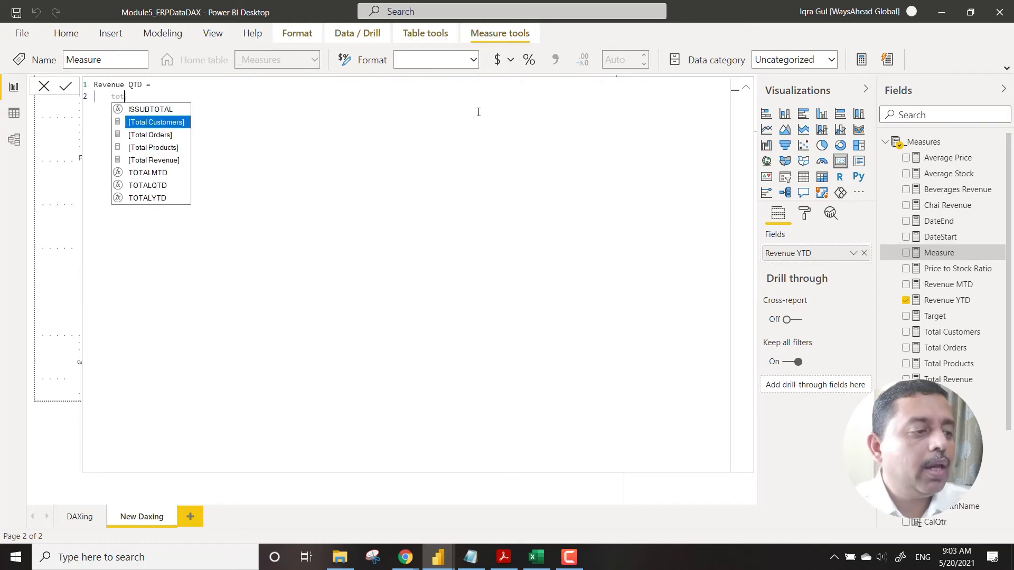
pyautogui.press('Down')
pyautogui.press('Down')
pyautogui.press('Down')
pyautogui.press('Down')
pyautogui.press('Down')
pyautogui.press('Tab')
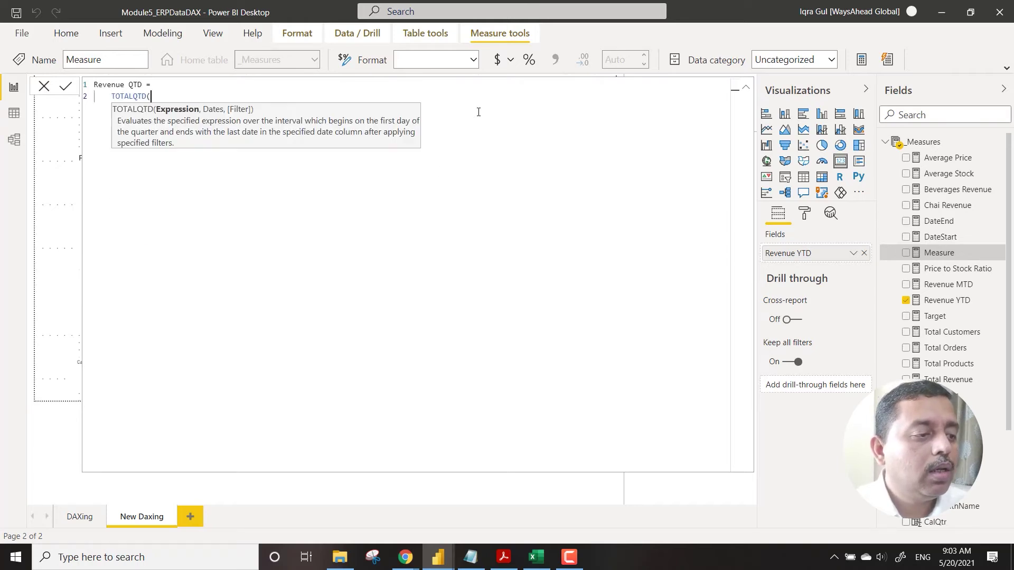
pyautogui.hotkey('shift', 'Return')
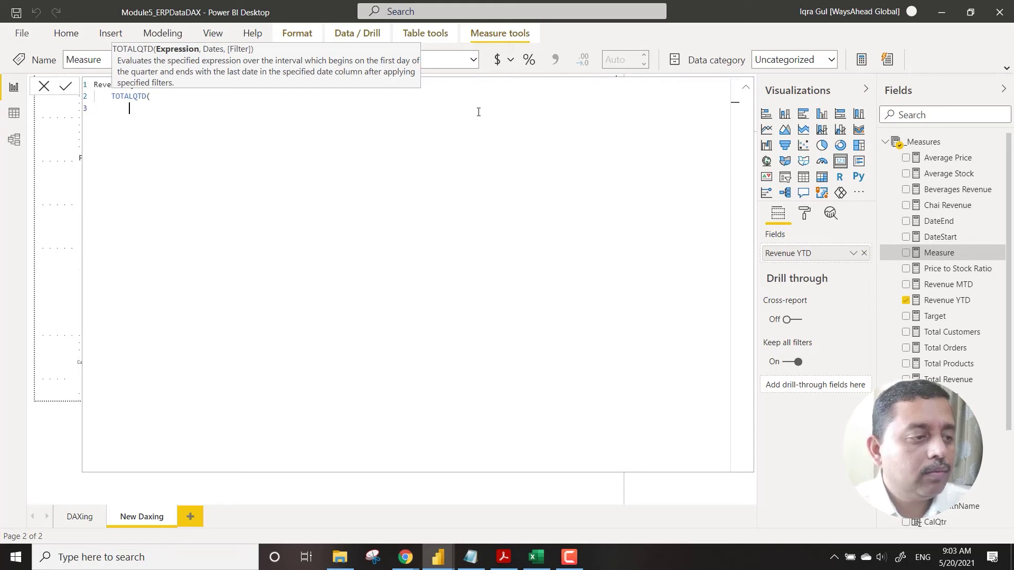
# Enter [Total Revenue] as the indented expression argument of TOTALQTD, followed by a comma and a new line
pyautogui.press('Tab')
pyautogui.write('tot')
pyautogui.press('Down')
pyautogui.press('Down')
pyautogui.press('Down')
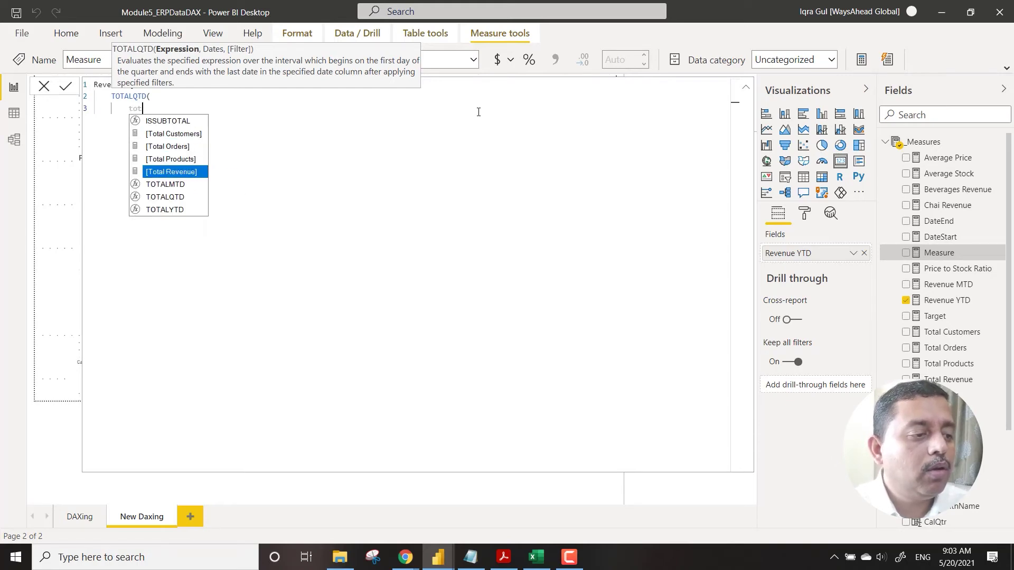
pyautogui.press('Tab')
pyautogui.write('<')
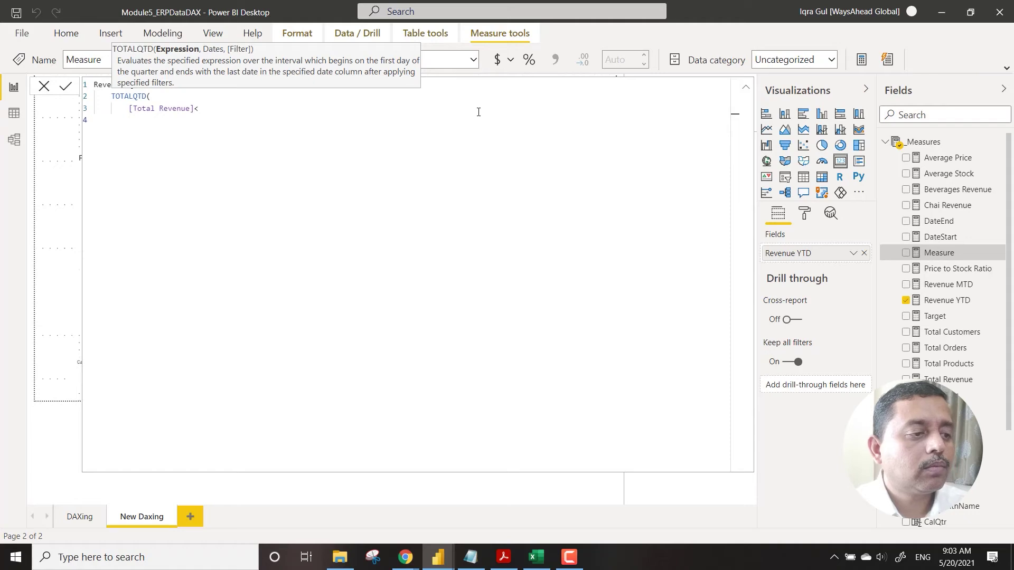
pyautogui.press('BackSpace')
pyautogui.write(',')
pyautogui.hotkey('shift', 'Return')
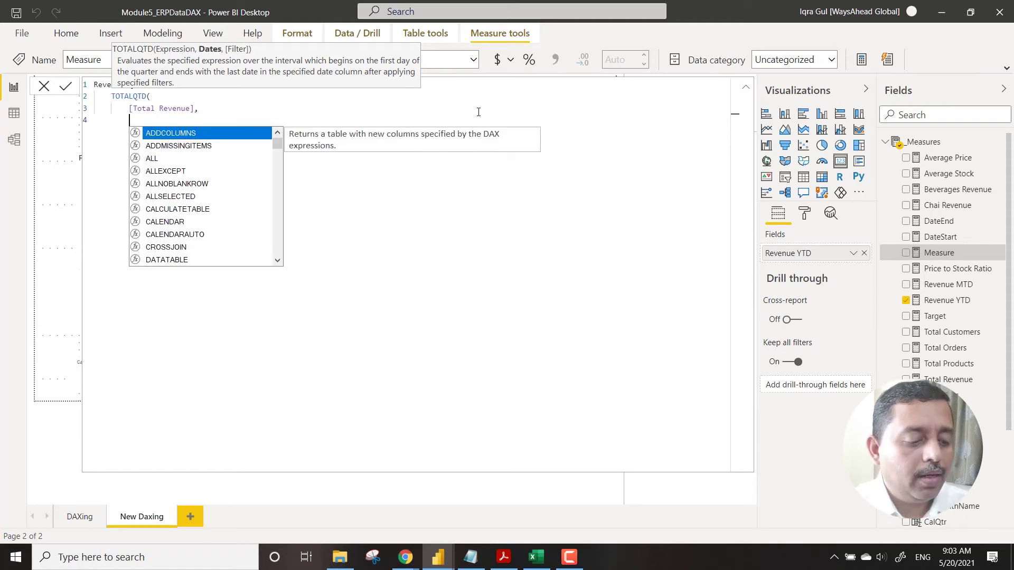
# Complete and commit Revenue QTD with Dim_Date[CalDate] as the dates argument, and show the measure in the card beside Chai Revenue
pyautogui.write('cal')
pyautogui.press('Down')
pyautogui.press('Down')
pyautogui.press('Down')
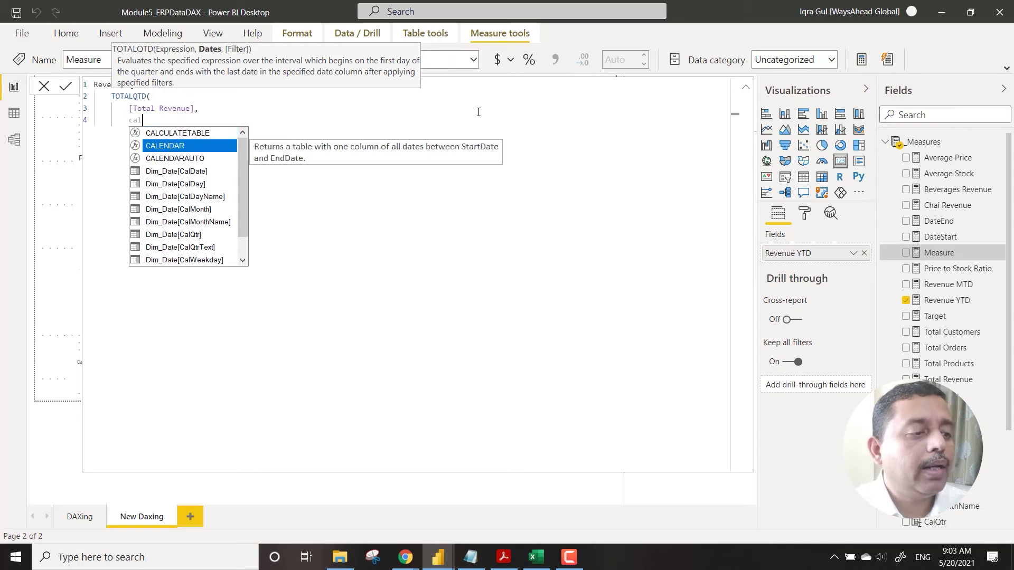
pyautogui.press('Tab')
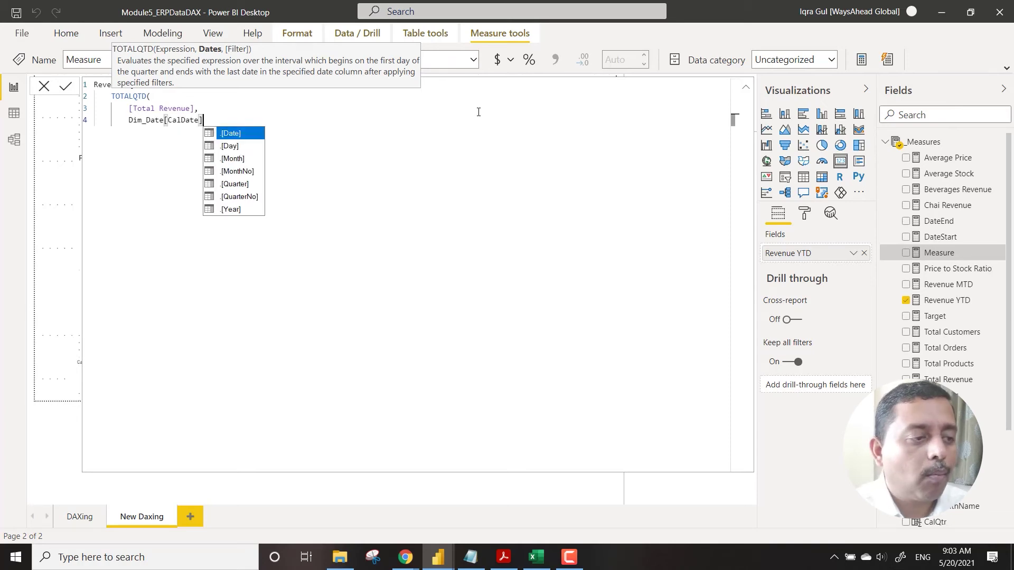
pyautogui.hotkey('shift', 'Return')
pyautogui.write(')')
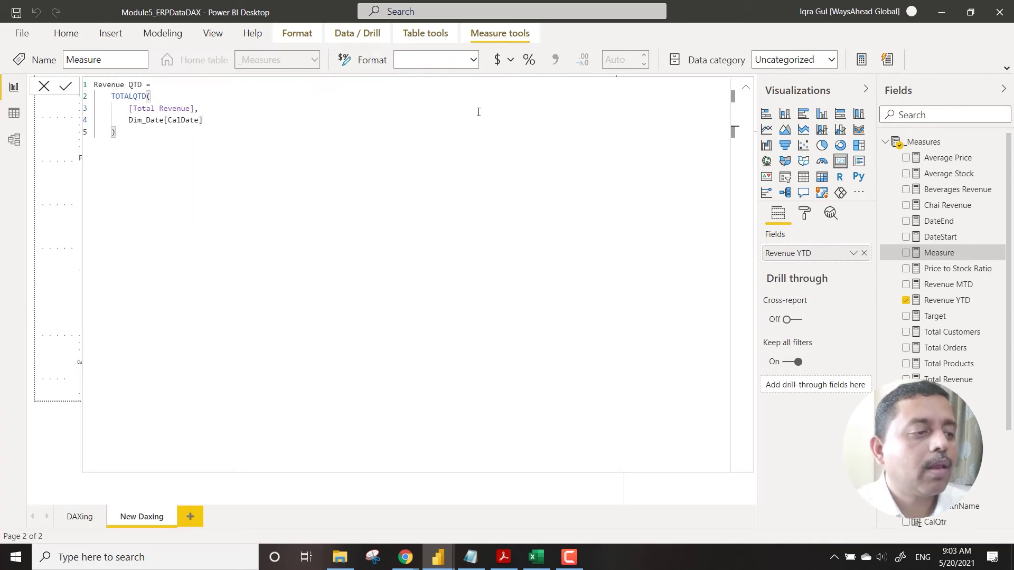
pyautogui.press('Return')
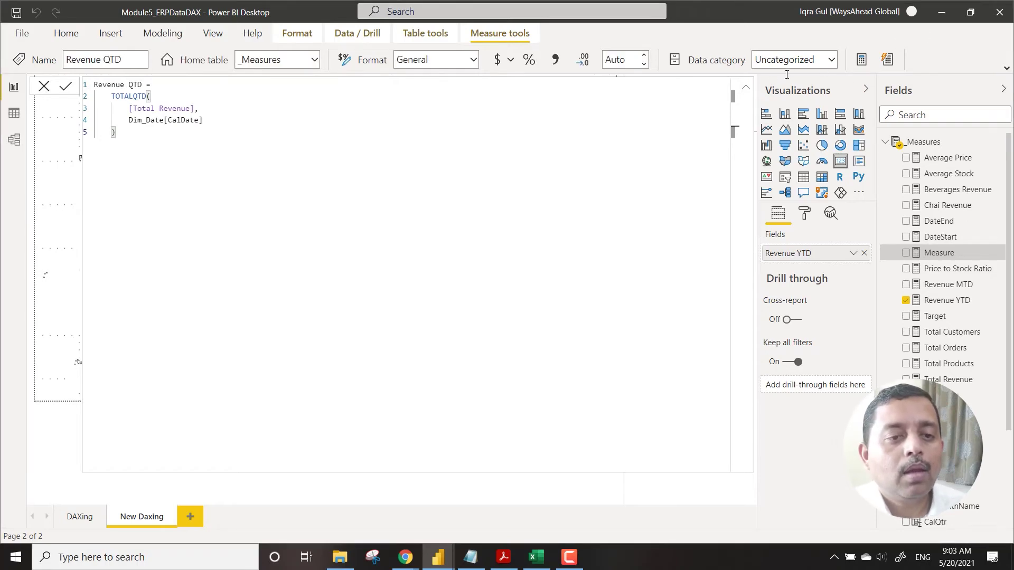
pyautogui.click(746, 88)
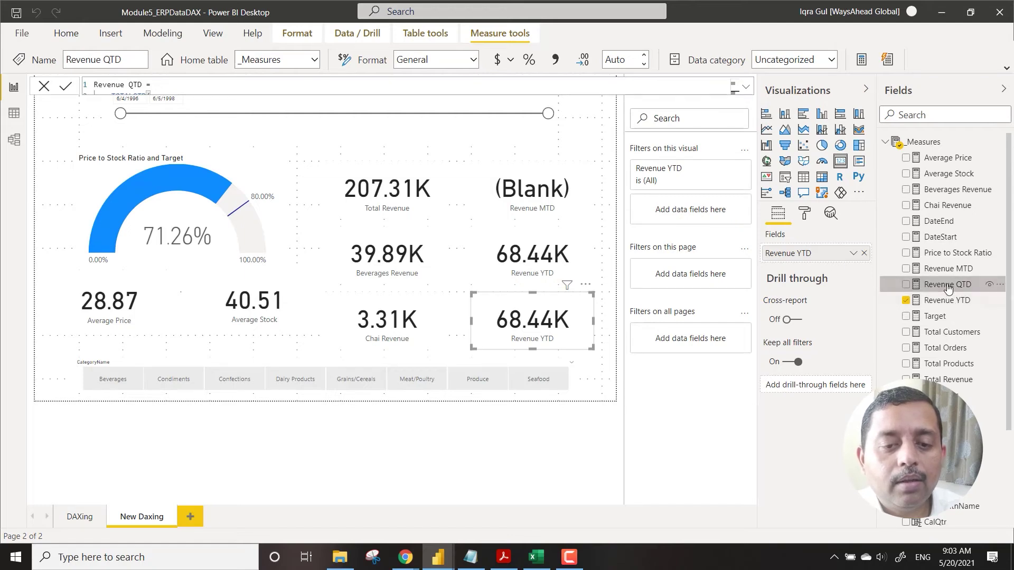
pyautogui.moveTo(949, 288); pyautogui.dragTo(792, 254)
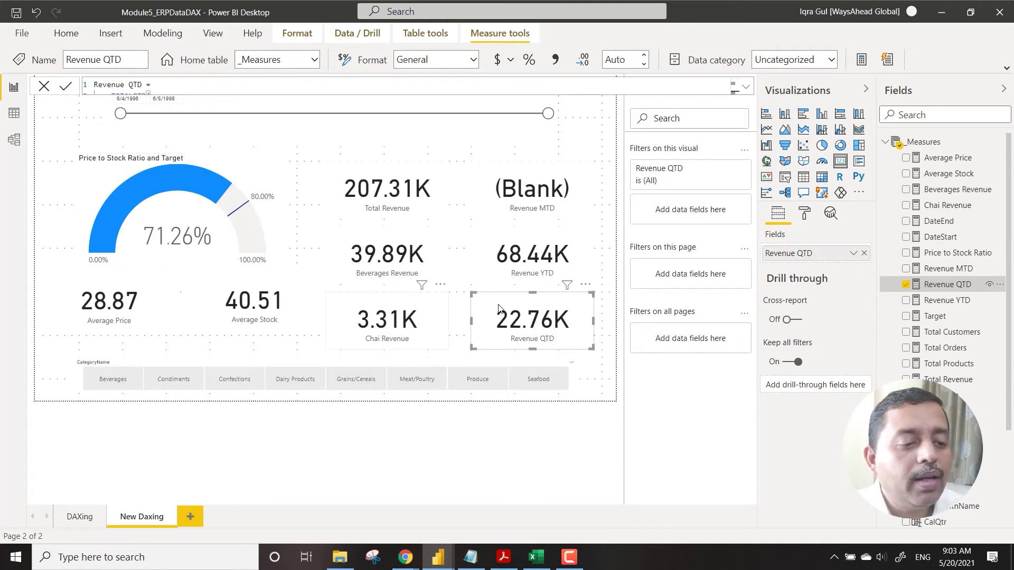
# Narrow the Average Price and Average Stock cards to open a gap, and place a copy of the Beverages Revenue card between them
pyautogui.click(142, 302)
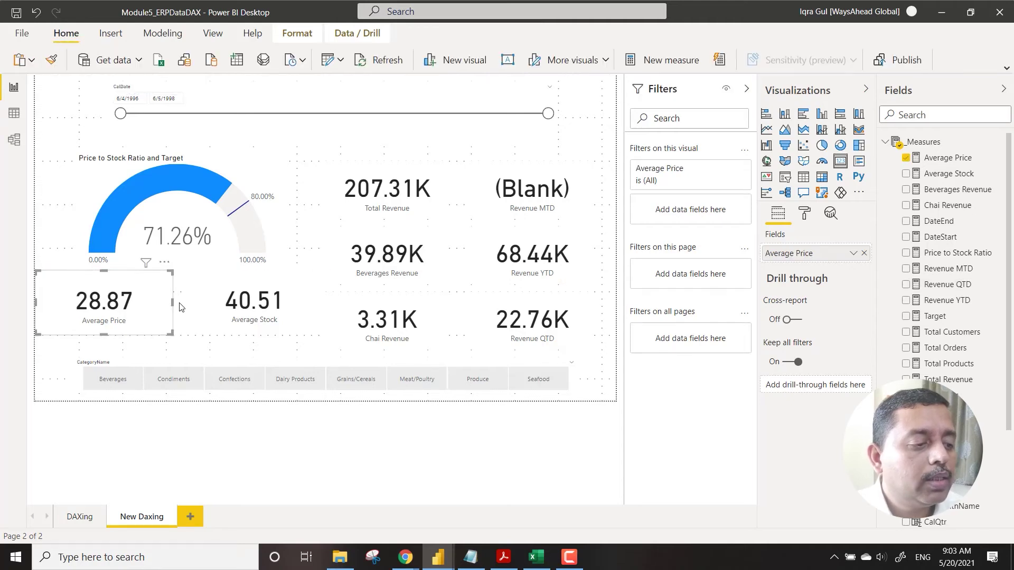
pyautogui.moveTo(166, 306); pyautogui.dragTo(129, 305)
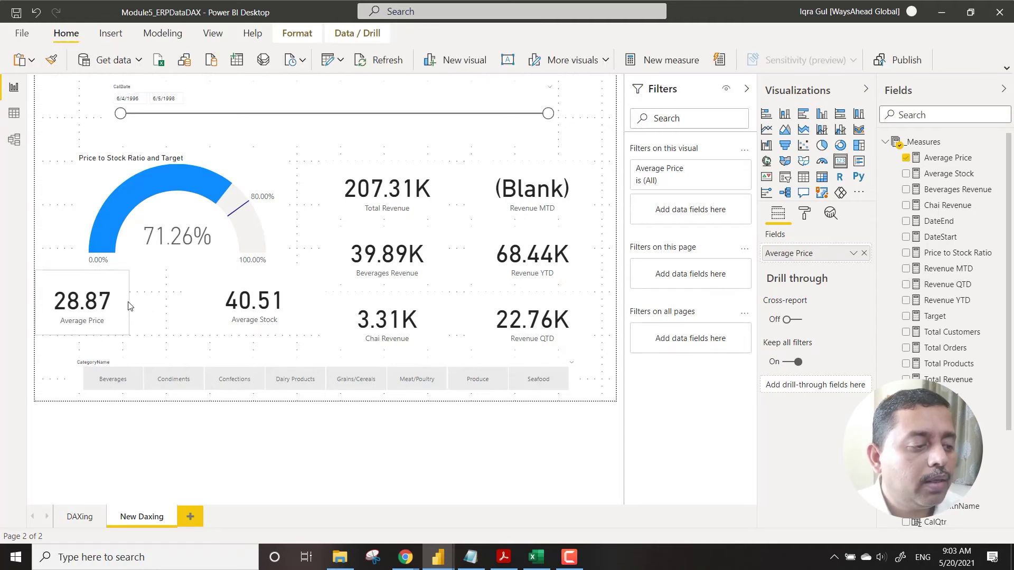
pyautogui.click(245, 297)
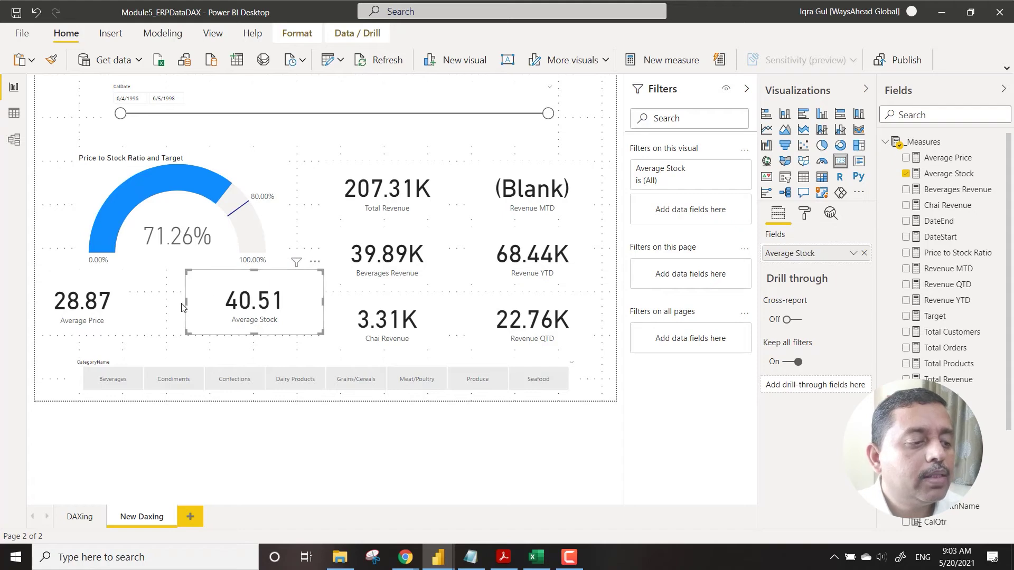
pyautogui.moveTo(185, 301); pyautogui.dragTo(240, 306)
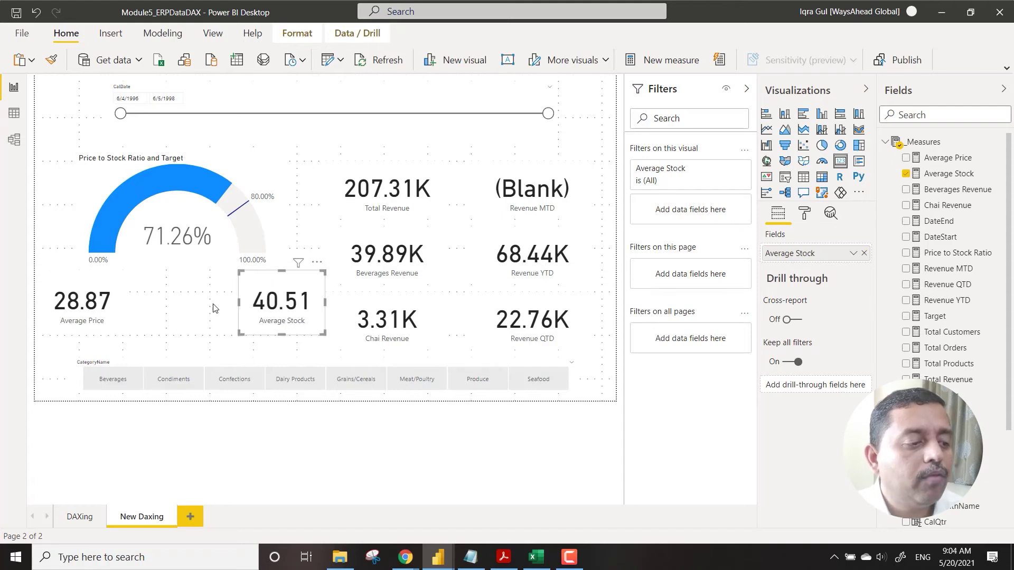
pyautogui.click(376, 242)
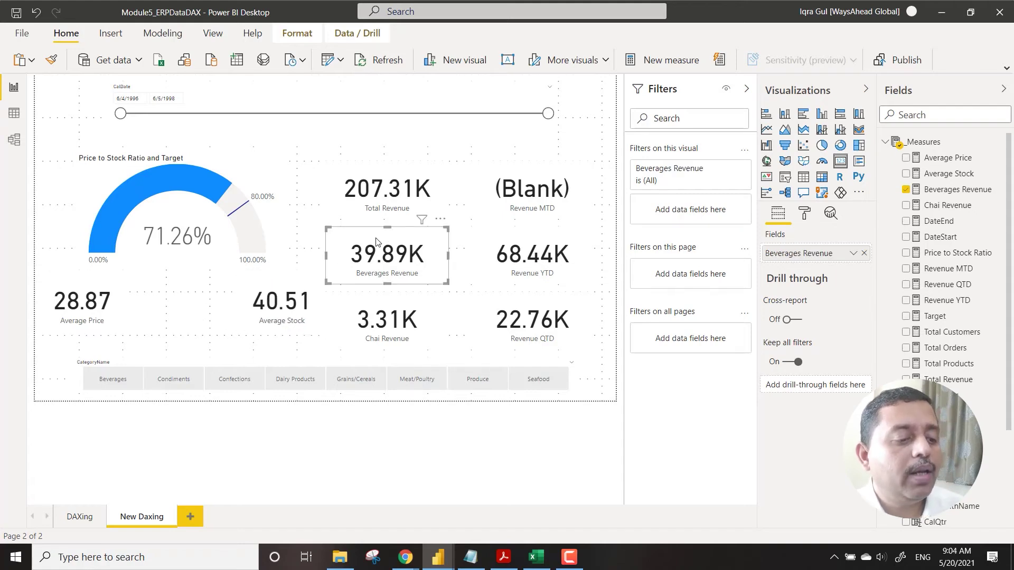
pyautogui.moveTo(376, 243); pyautogui.dragTo(199, 303)
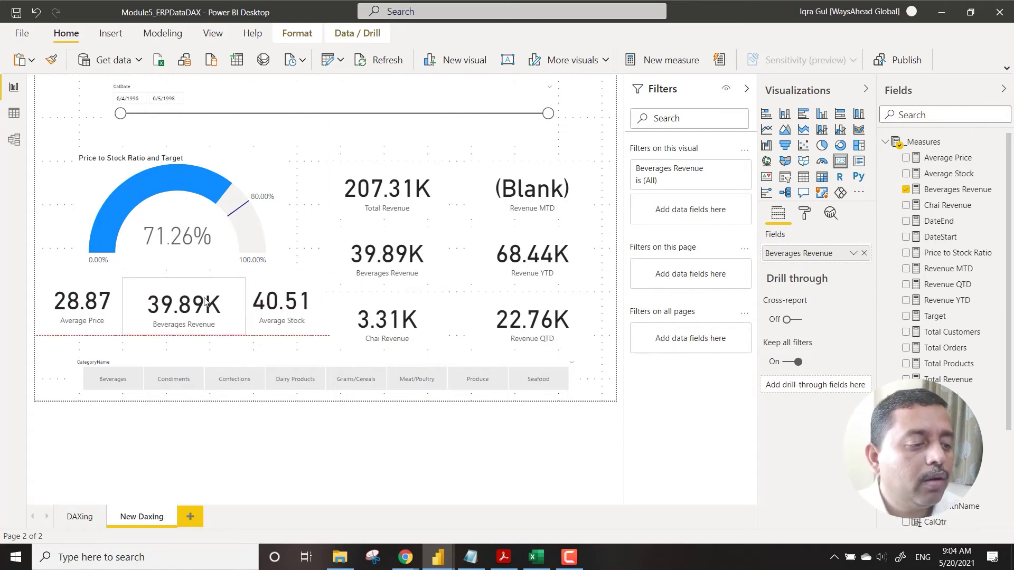
# Create a new measure in the _Measures table named Revenue PY and open a new line for its formula
pyautogui.rightClick(925, 143)
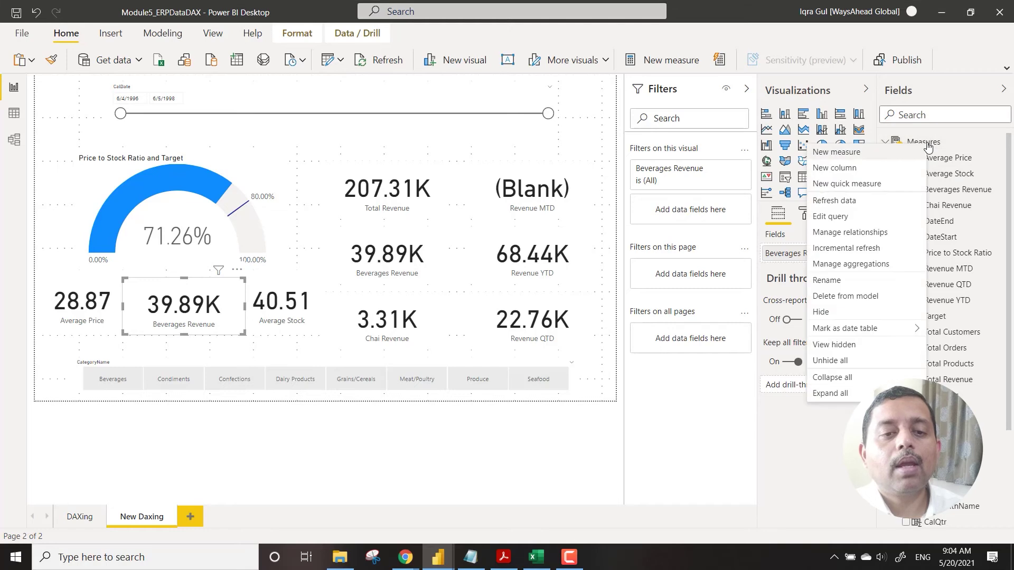
pyautogui.click(875, 155)
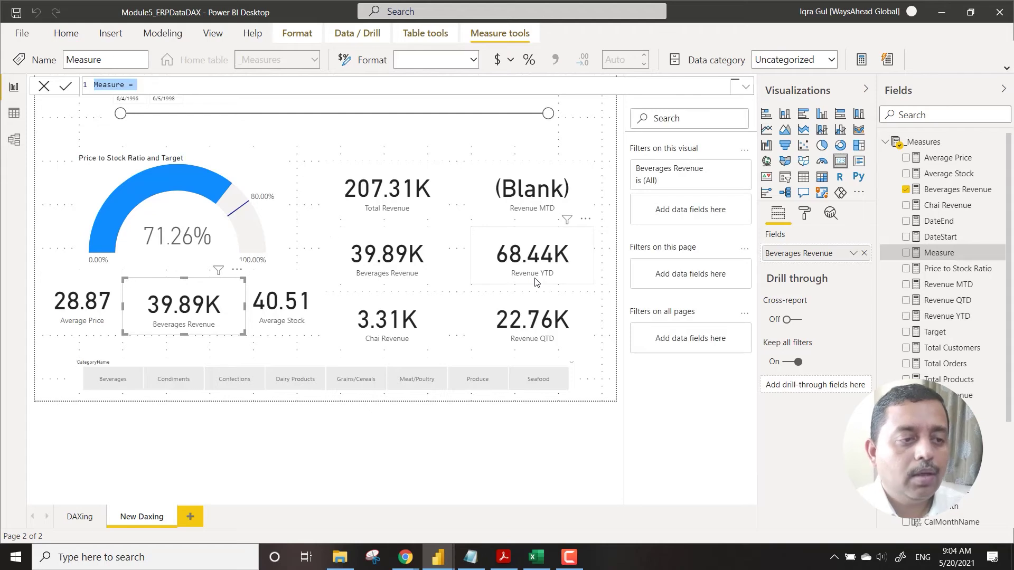
pyautogui.write('Revenu')
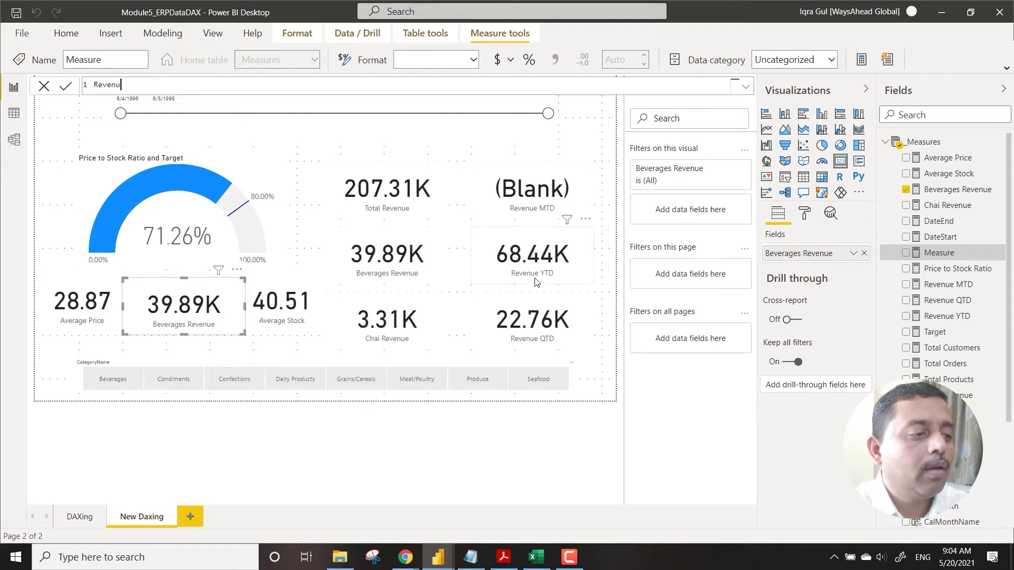
pyautogui.write('e PT')
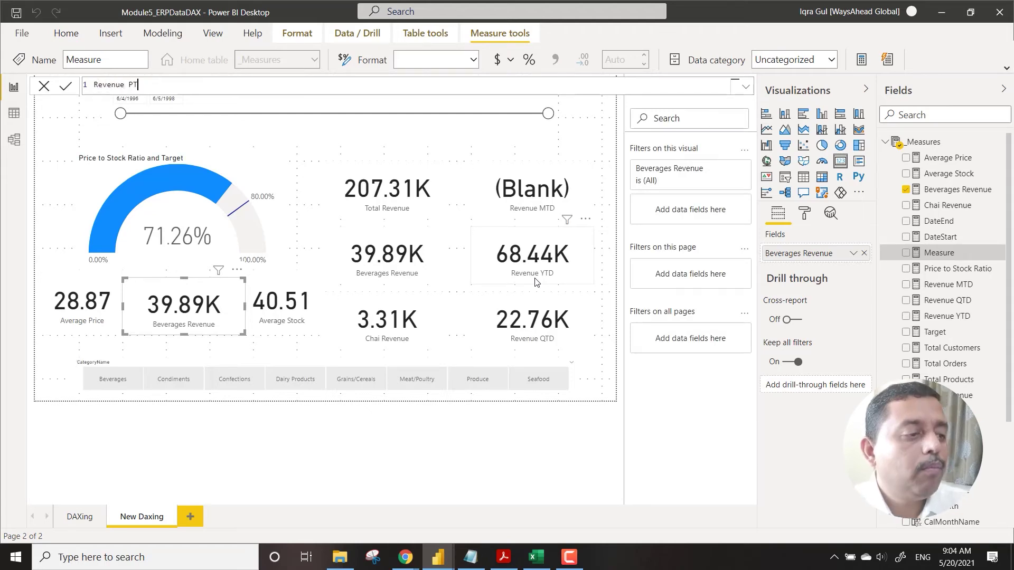
pyautogui.write('Y')
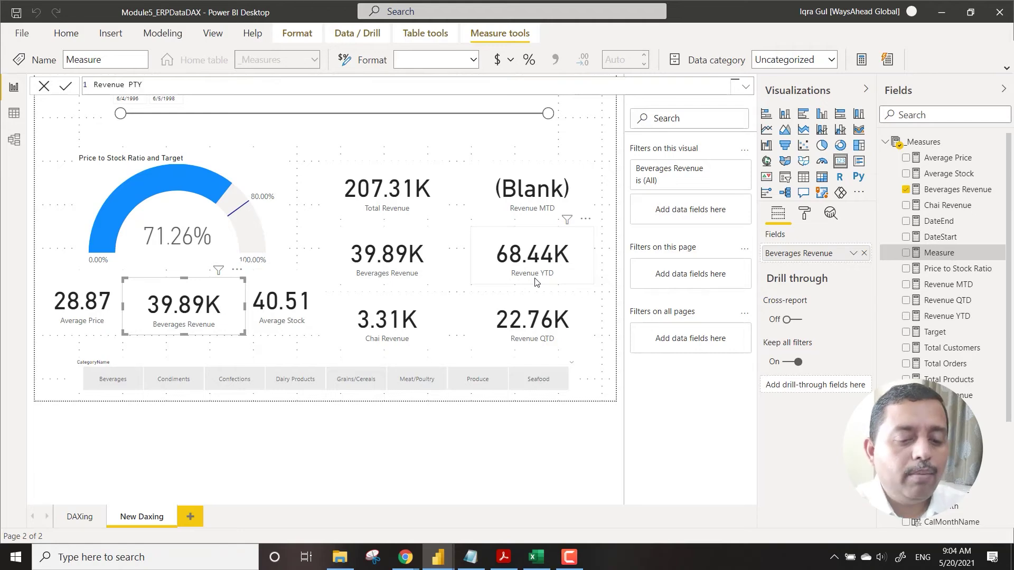
pyautogui.press('BackSpace')
pyautogui.press('BackSpace')
pyautogui.write('Y +')
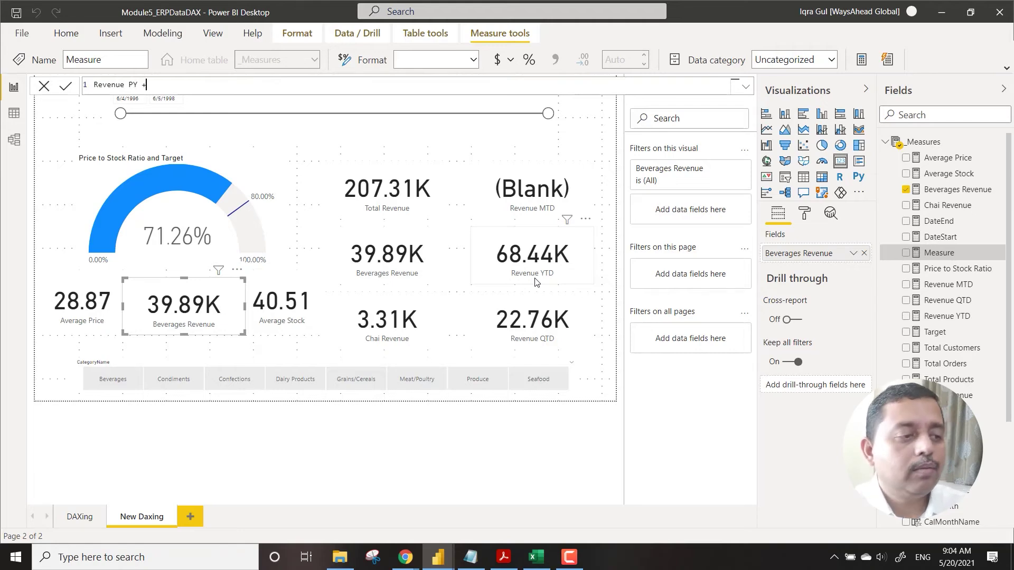
pyautogui.hotkey('shift', 'Return')
pyautogui.press('BackSpace')
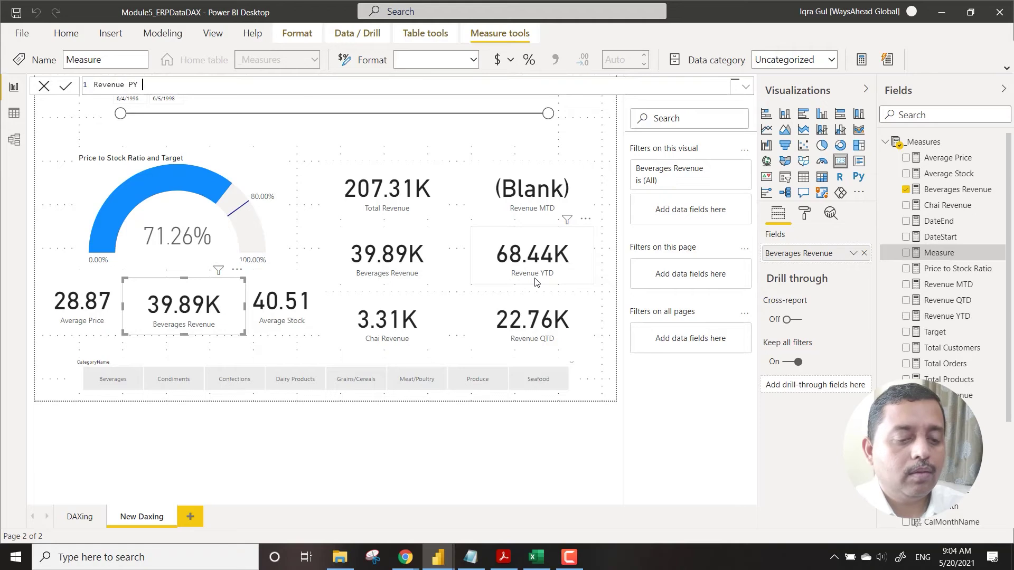
pyautogui.hotkey('shift', 'Return')
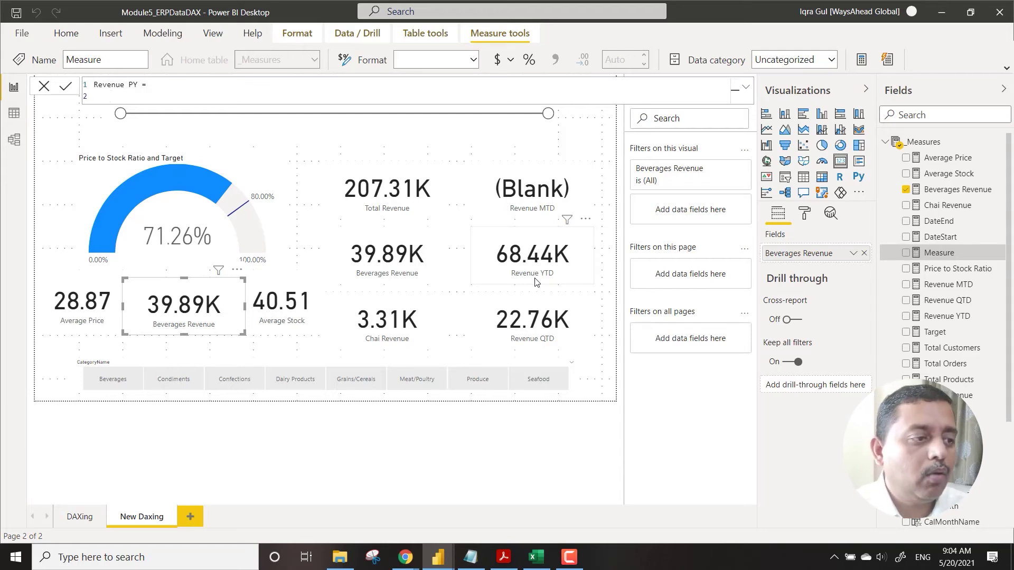
# Begin the Revenue PY formula with an indented CALCULATE function and open a new line for its arguments
pyautogui.write('cal')
pyautogui.press('Tab')
pyautogui.write('(')
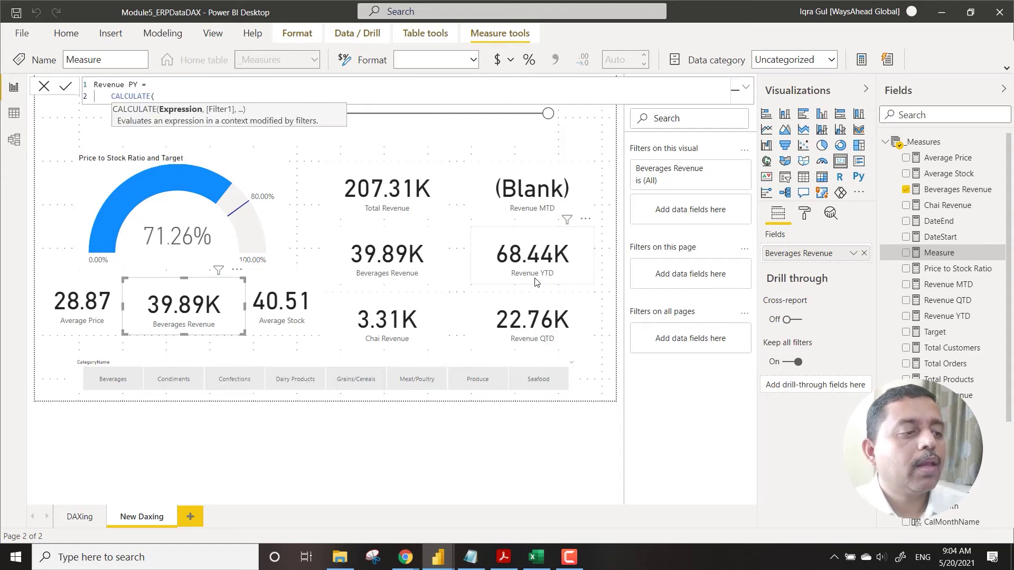
pyautogui.hotkey('shift', 'Return')
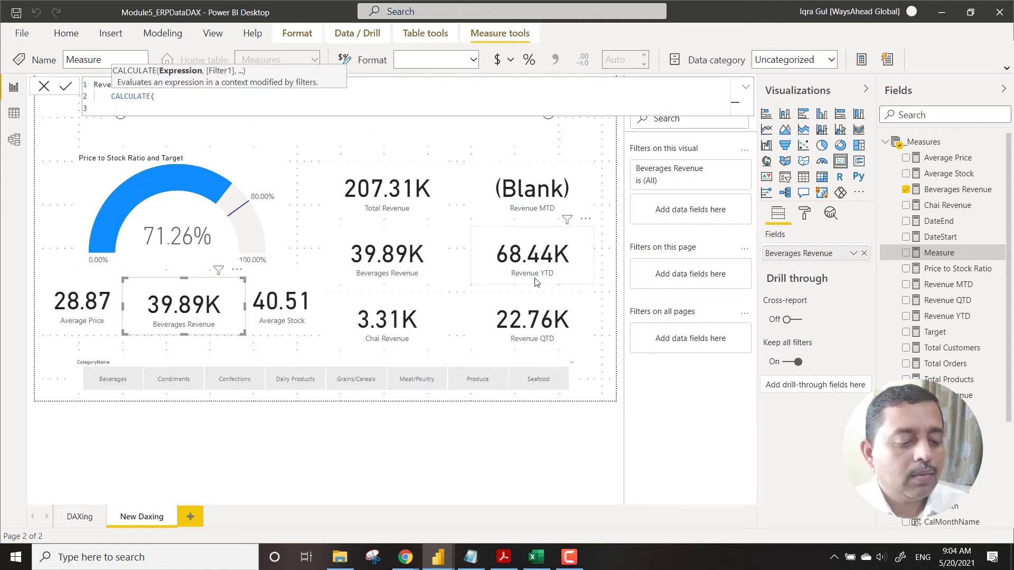
# Enter [Total Revenue] as the expression argument of CALCULATE, followed by a comma and a new line
pyautogui.write('[Total Customers')
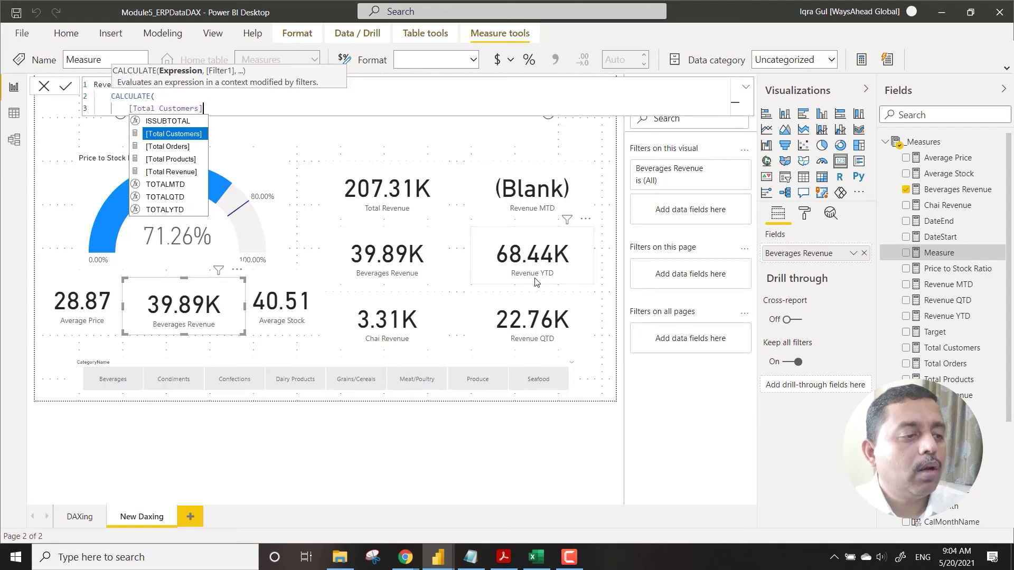
pyautogui.press('BackSpace')
pyautogui.press('BackSpace')
pyautogui.press('BackSpace')
pyautogui.press('BackSpace')
pyautogui.press('BackSpace')
pyautogui.press('BackSpace')
pyautogui.press('BackSpace')
pyautogui.press('BackSpace')
pyautogui.press('BackSpace')
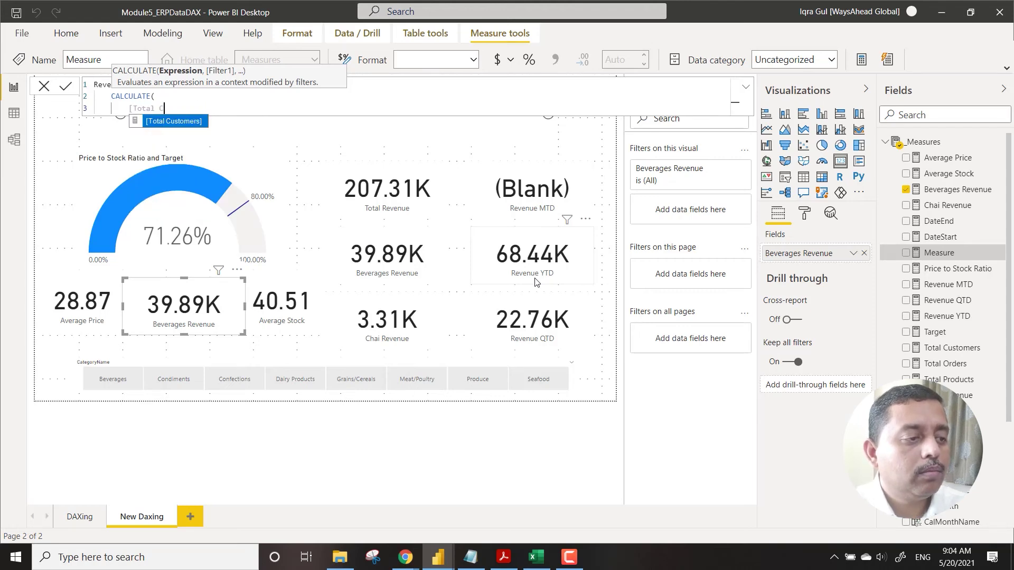
pyautogui.press('Down')
pyautogui.press('Down')
pyautogui.press('Down')
pyautogui.press('Tab')
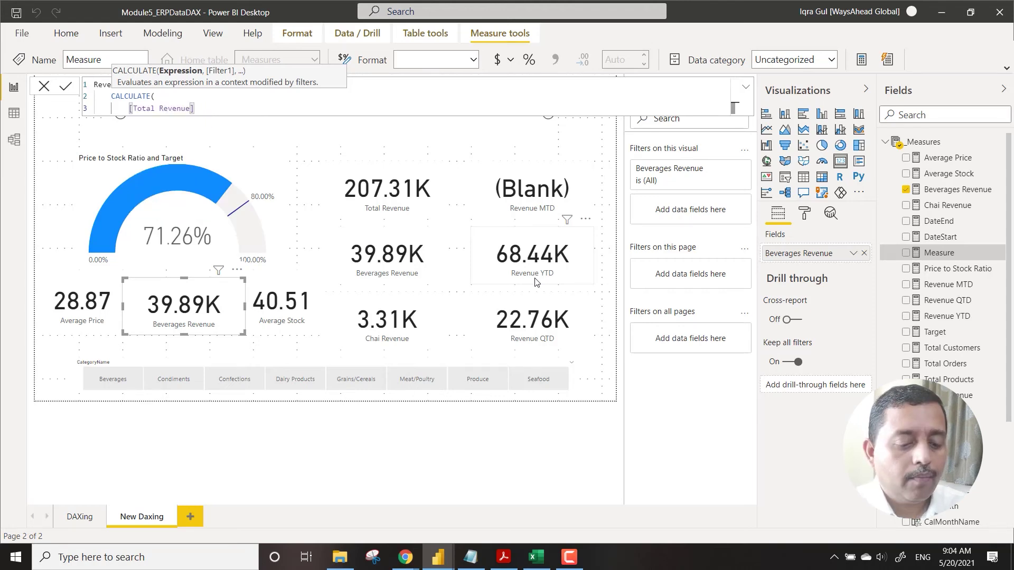
pyautogui.write(',')
pyautogui.hotkey('shift', 'Return')
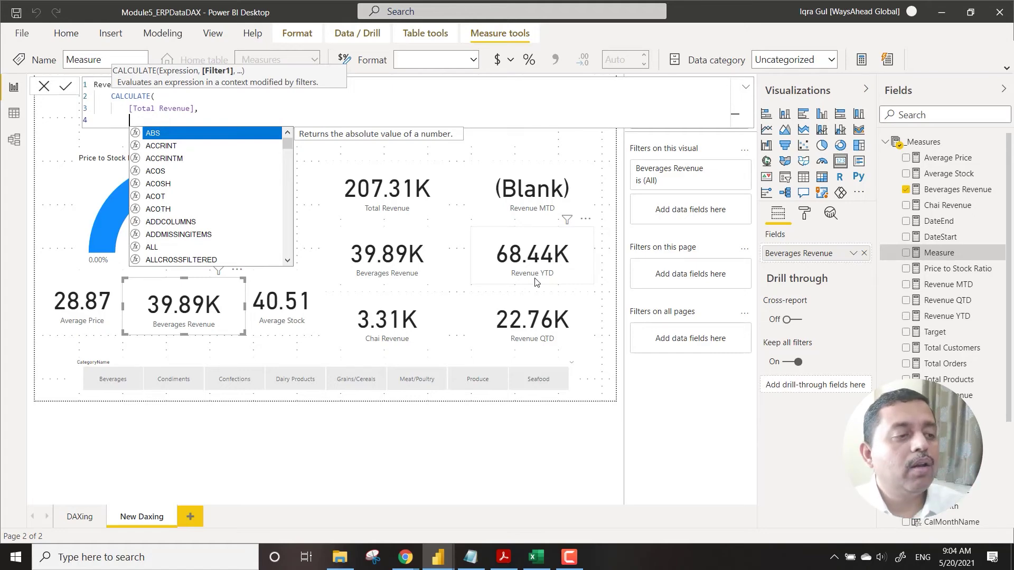
# Add SAMEPERIODLASTYEAR(Dim_Date[CalDate]) as the filter argument, close CALCULATE on its own line and commit Revenue PY
pyautogui.write('sa')
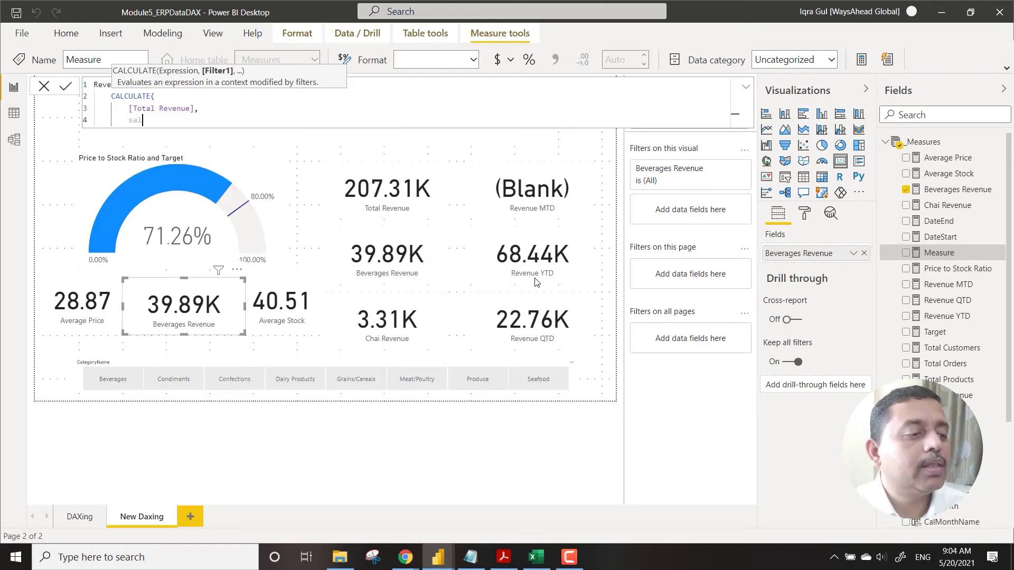
pyautogui.write('me')
pyautogui.press('Tab')
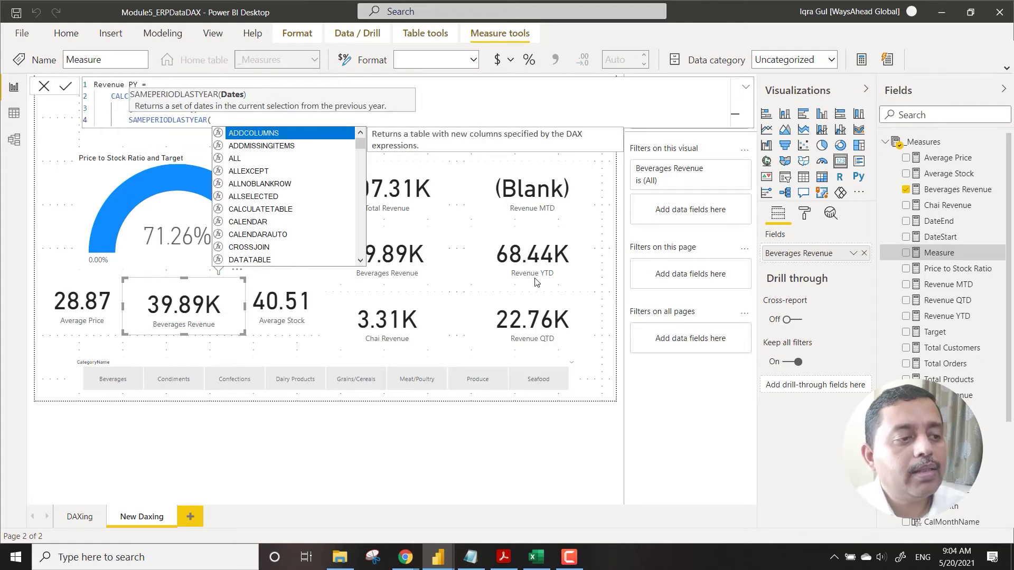
pyautogui.write('cal')
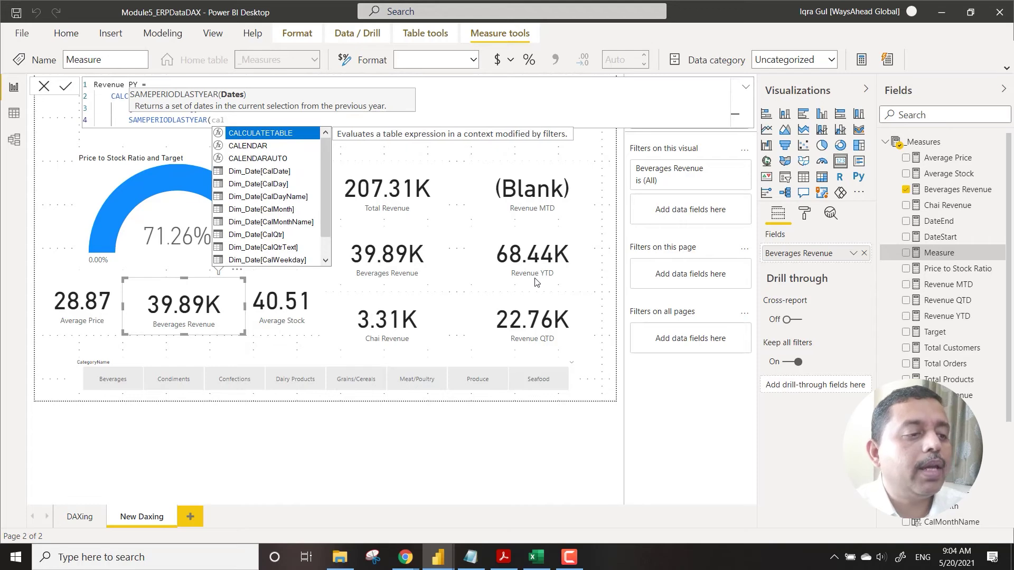
pyautogui.press('Tab')
pyautogui.hotkey('shift', 'Return')
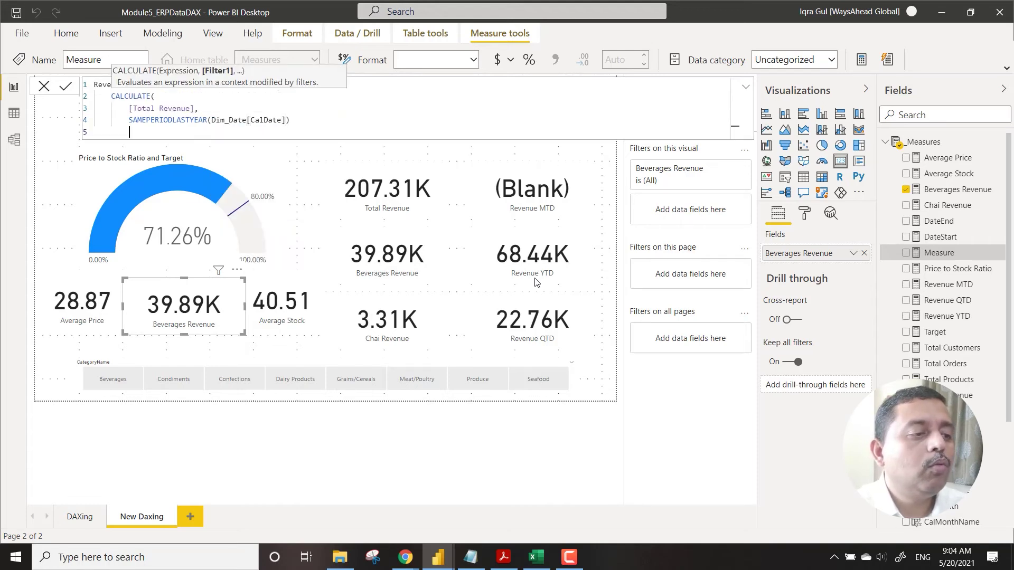
pyautogui.write(')')
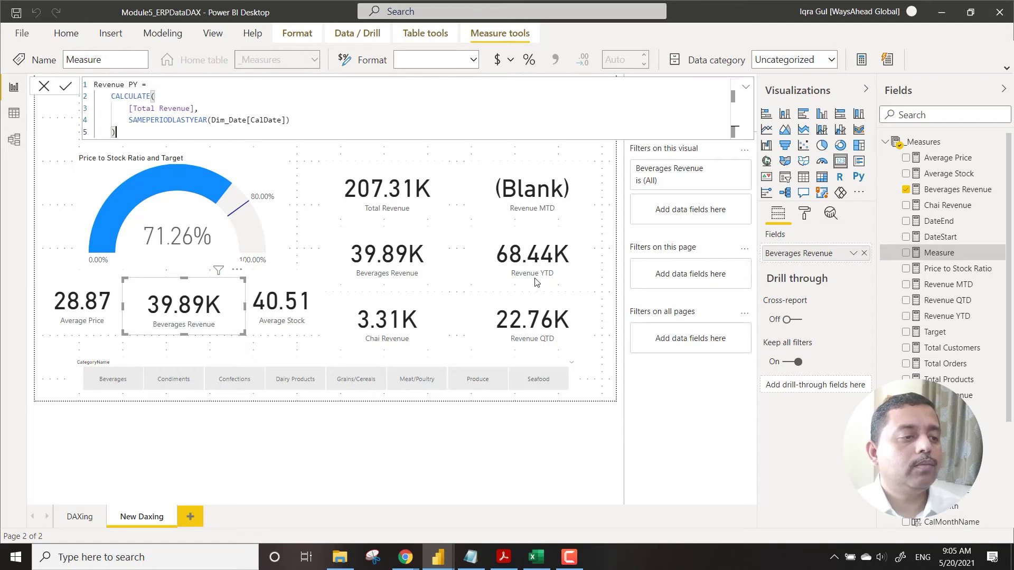
pyautogui.press('Return')
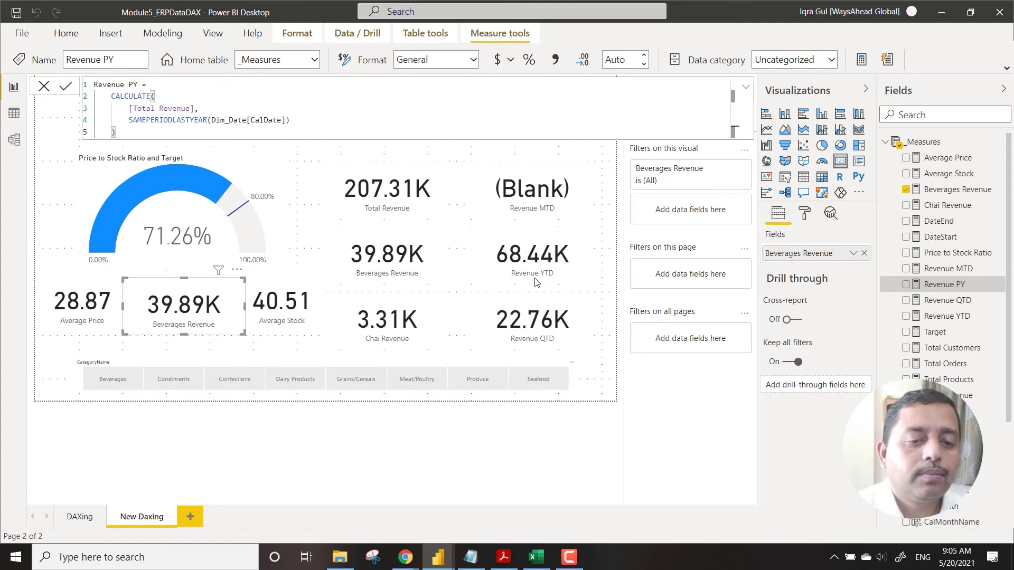
# Replace Beverages Revenue with the Revenue PY measure in the card between Average Price and Average Stock
pyautogui.doubleClick(953, 284)
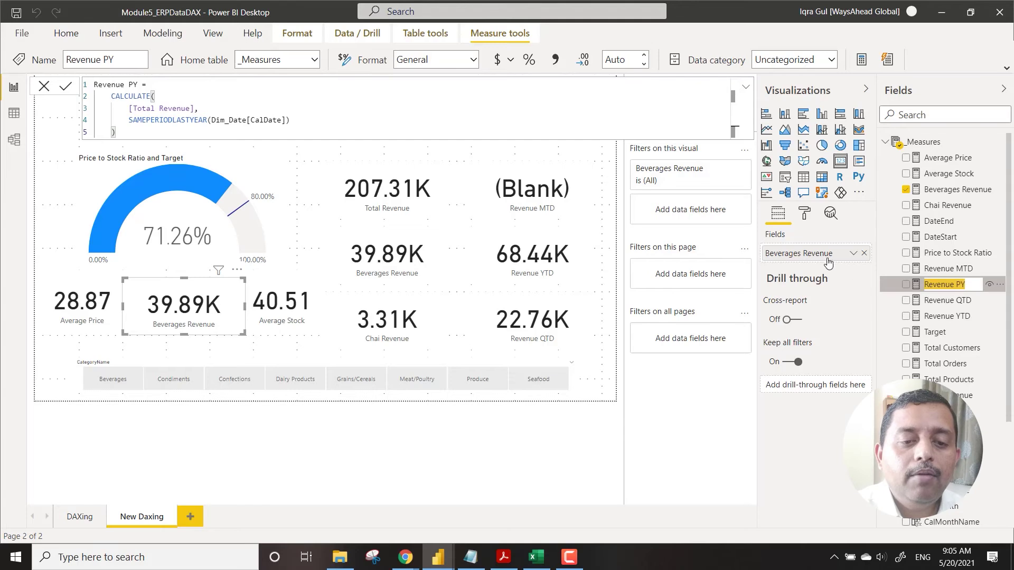
pyautogui.moveTo(828, 263); pyautogui.dragTo(816, 384)
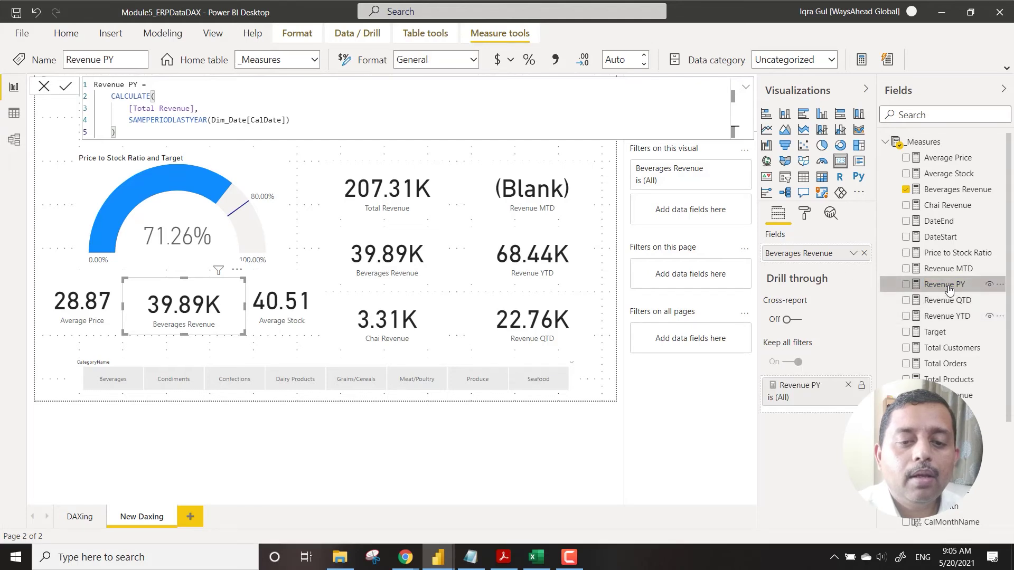
pyautogui.moveTo(953, 288); pyautogui.dragTo(811, 254)
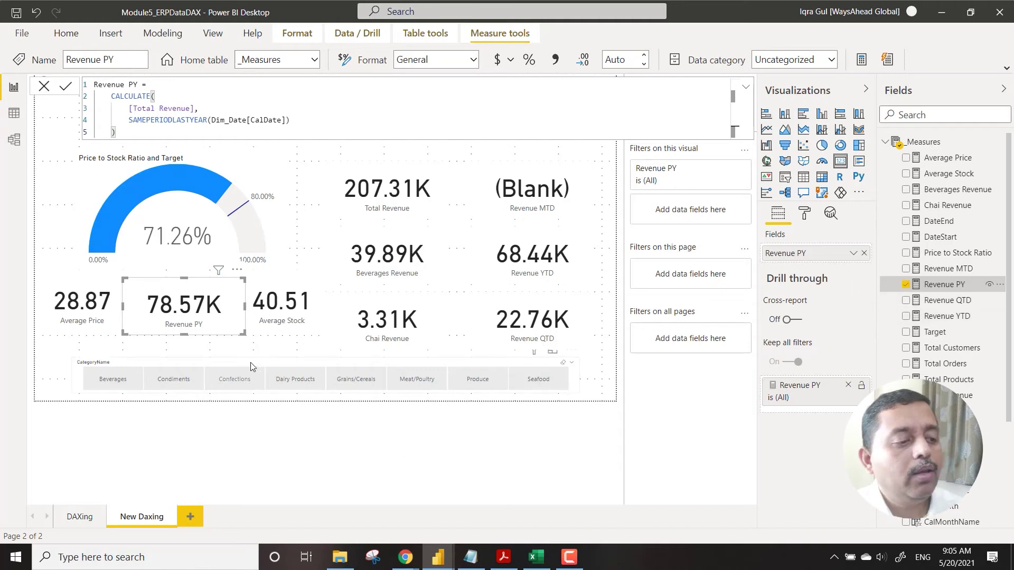
# Pull back the end date of the CalDate slicer, trying 4/10/1998 and settling on 5/3/1998
pyautogui.click(222, 353)
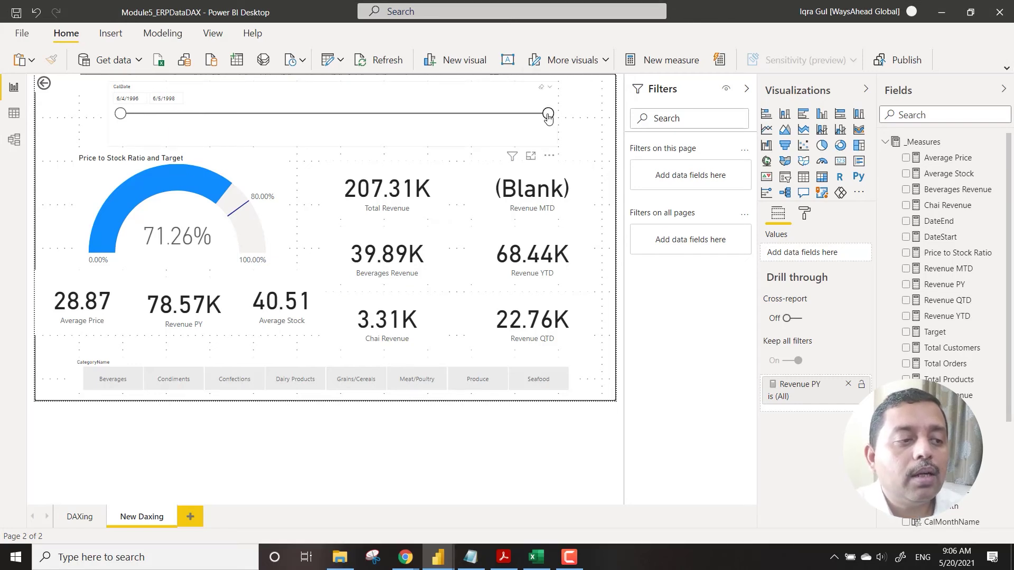
pyautogui.moveTo(548, 115); pyautogui.dragTo(516, 115)
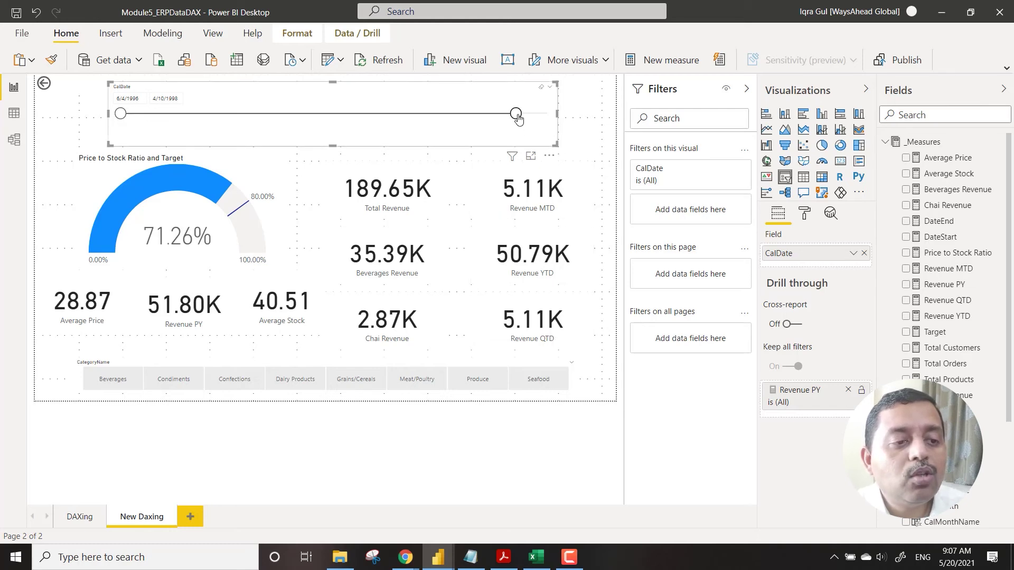
pyautogui.moveTo(518, 119); pyautogui.dragTo(531, 117)
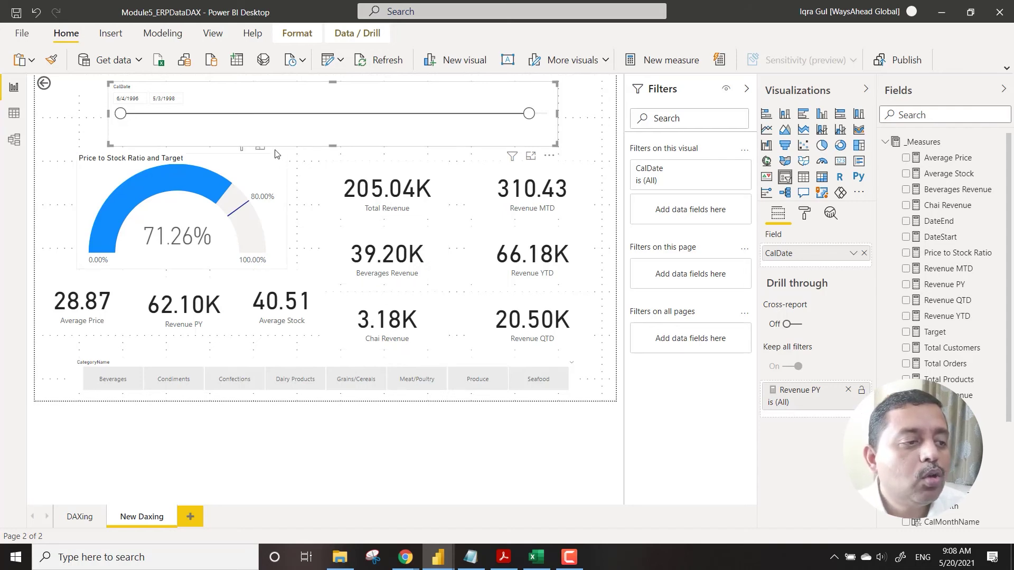
# Set the start date of the CalDate slicer to 1/1/1998 to compare year-to-date revenue with Total Revenue
pyautogui.click(133, 98)
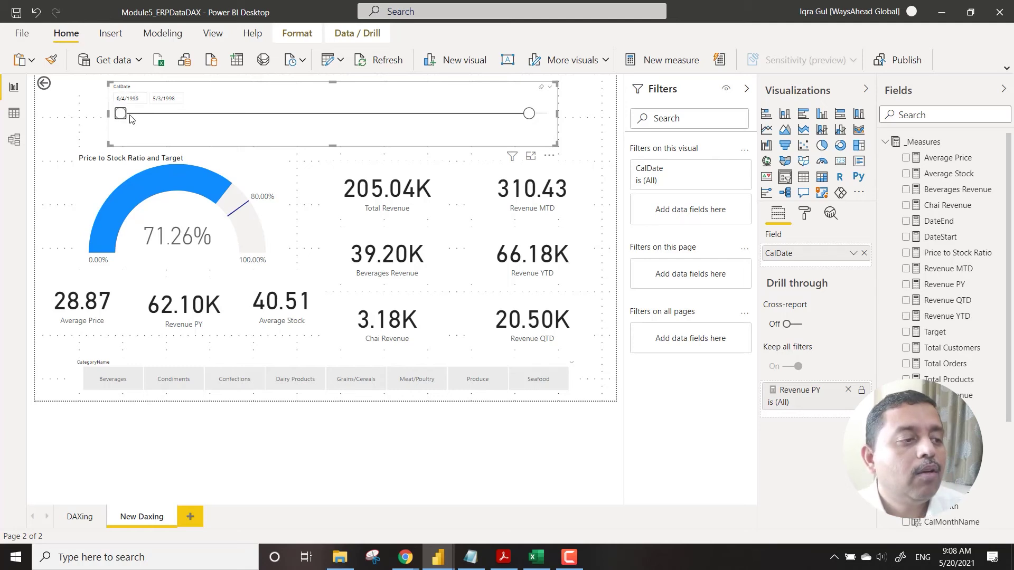
pyautogui.moveTo(120, 114); pyautogui.dragTo(447, 127)
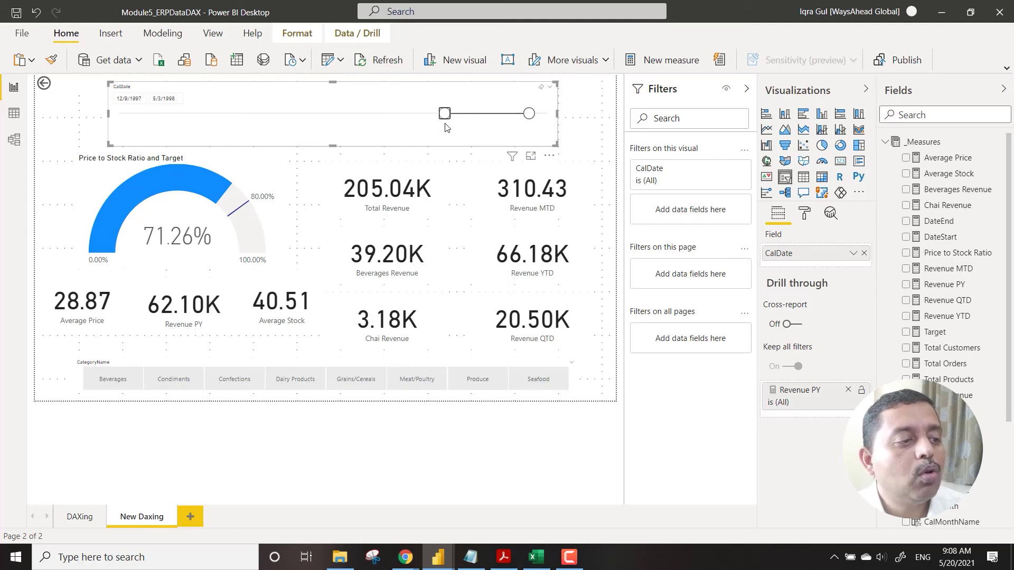
pyautogui.click(129, 100)
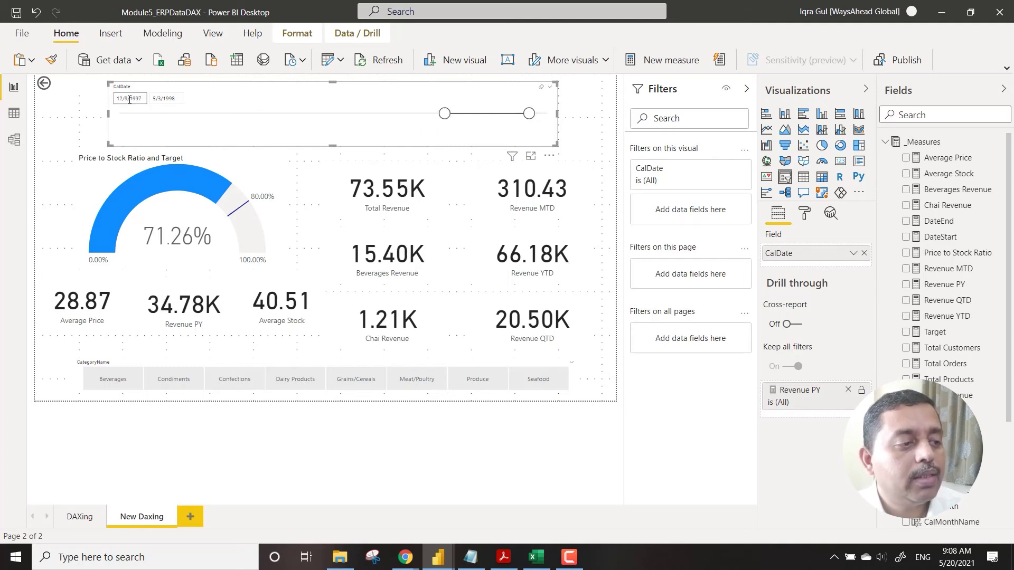
pyautogui.click(131, 95)
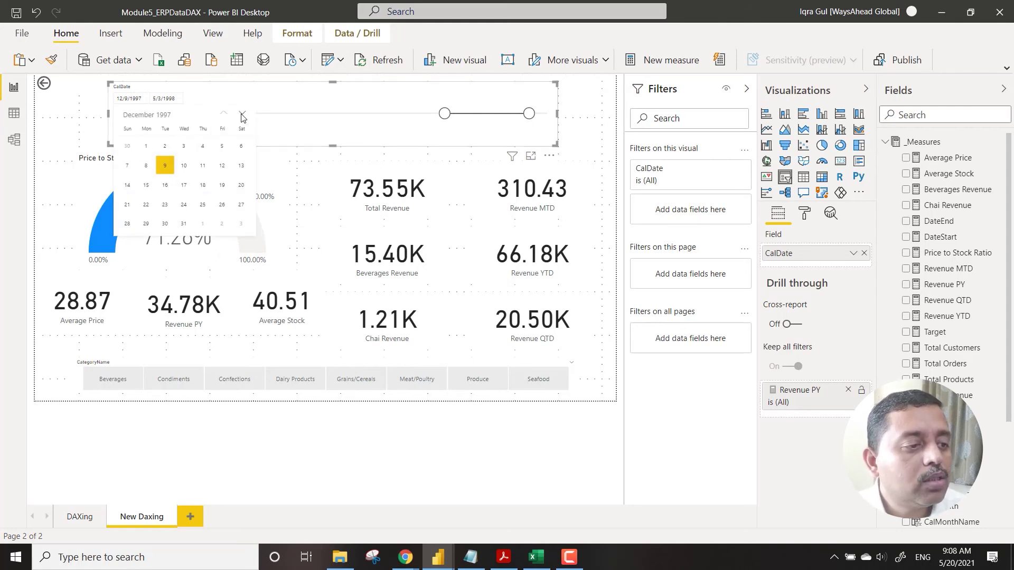
pyautogui.click(202, 225)
pyautogui.moveTo(221, 190)
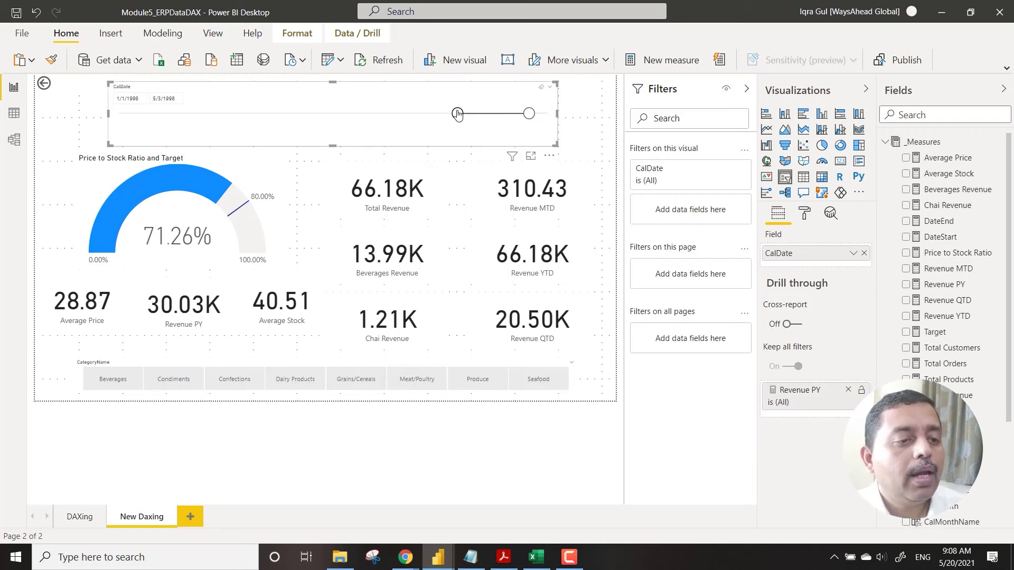
# Set the start date of the CalDate slicer to 4/1/1998 using its calendar
pyautogui.click(126, 98)
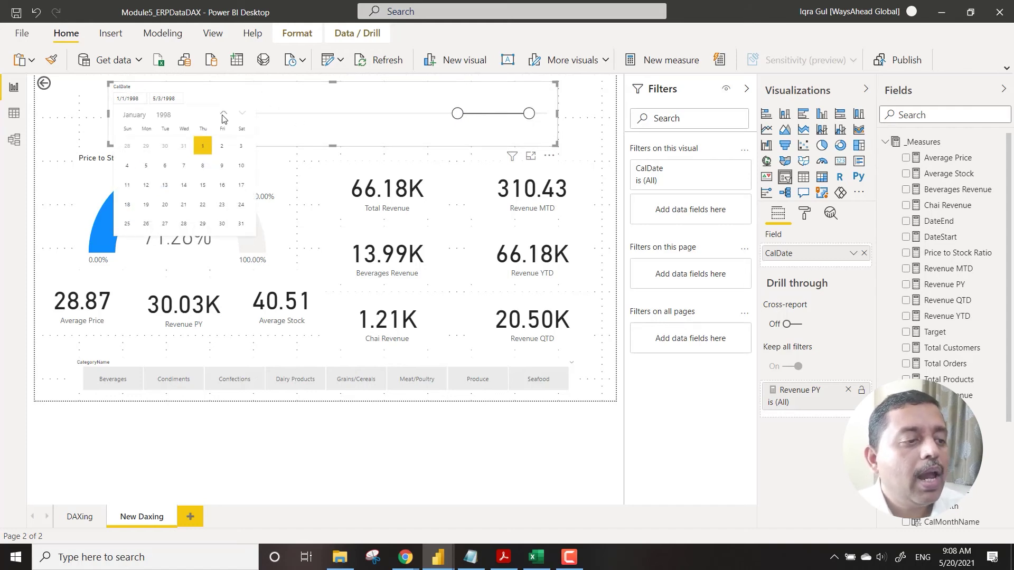
pyautogui.click(148, 116)
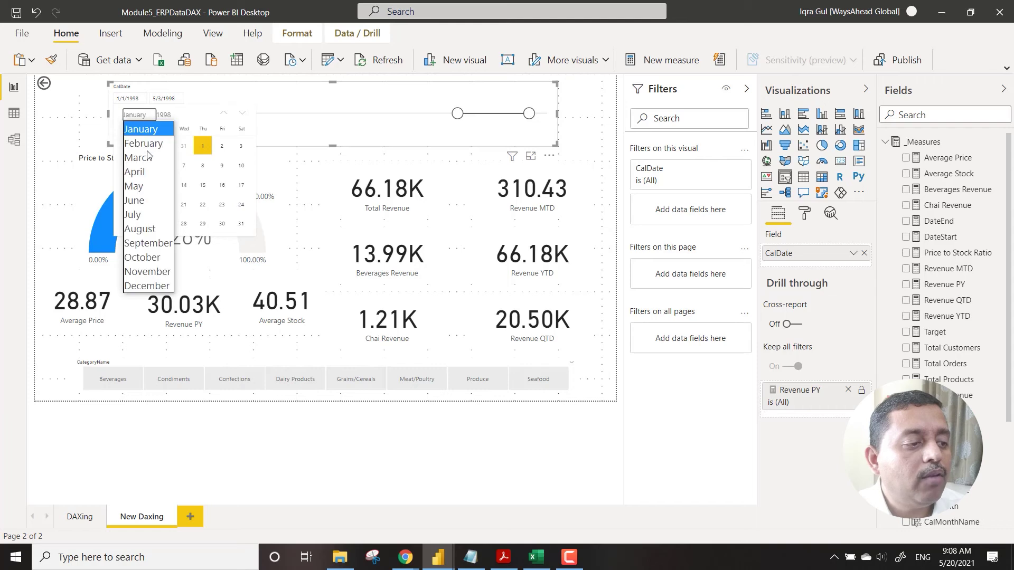
pyautogui.click(150, 173)
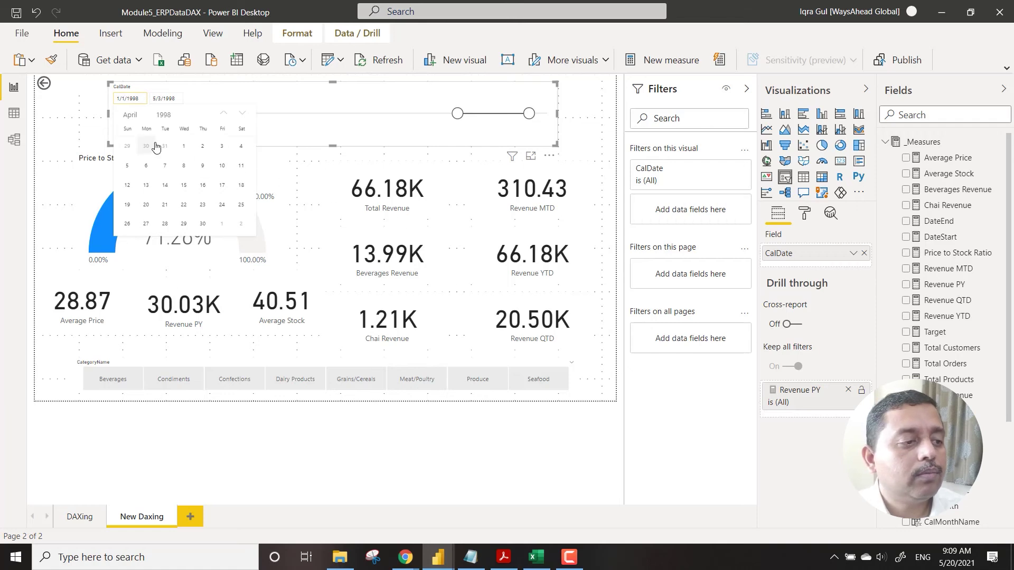
pyautogui.click(184, 152)
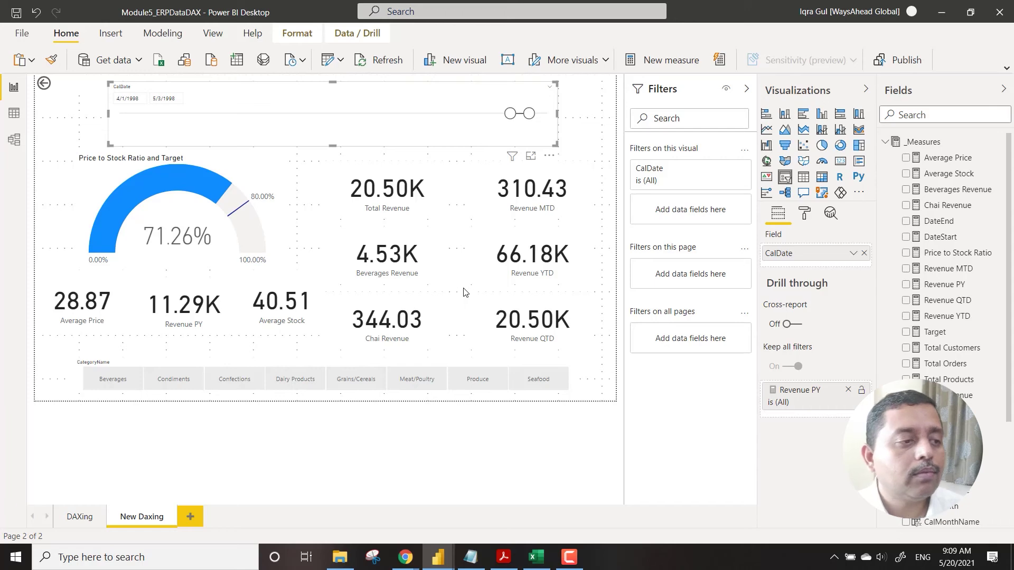
# Set the start date of the CalDate slicer to 5/1/1998 to compare Total Revenue with Revenue MTD
pyautogui.click(159, 98)
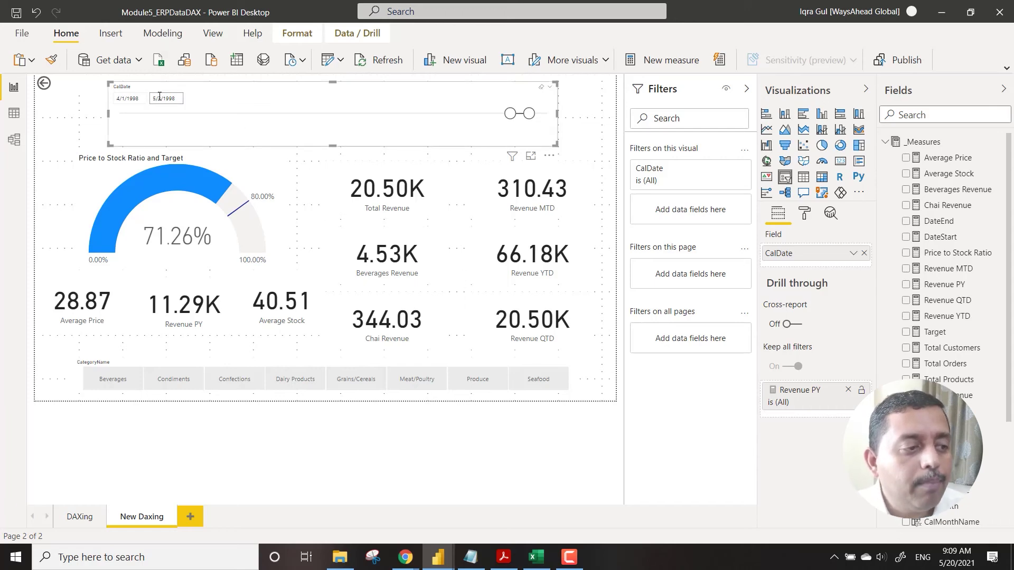
pyautogui.click(129, 98)
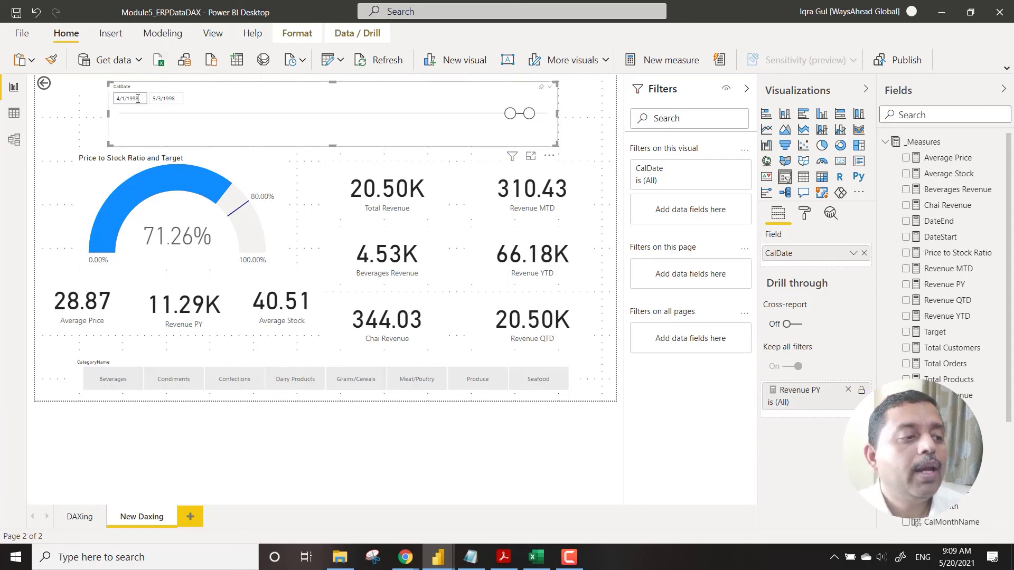
pyautogui.click(134, 117)
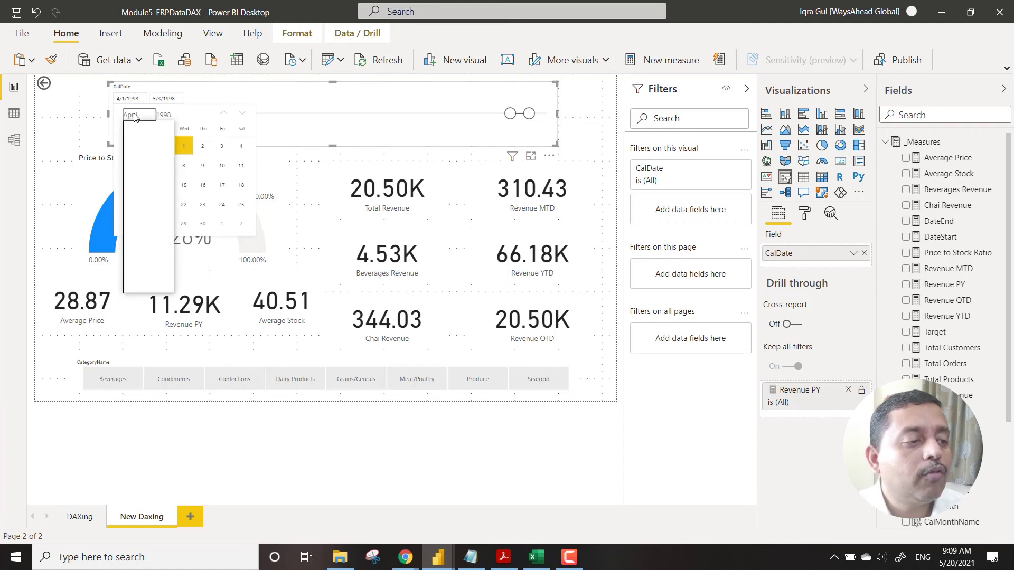
pyautogui.click(144, 188)
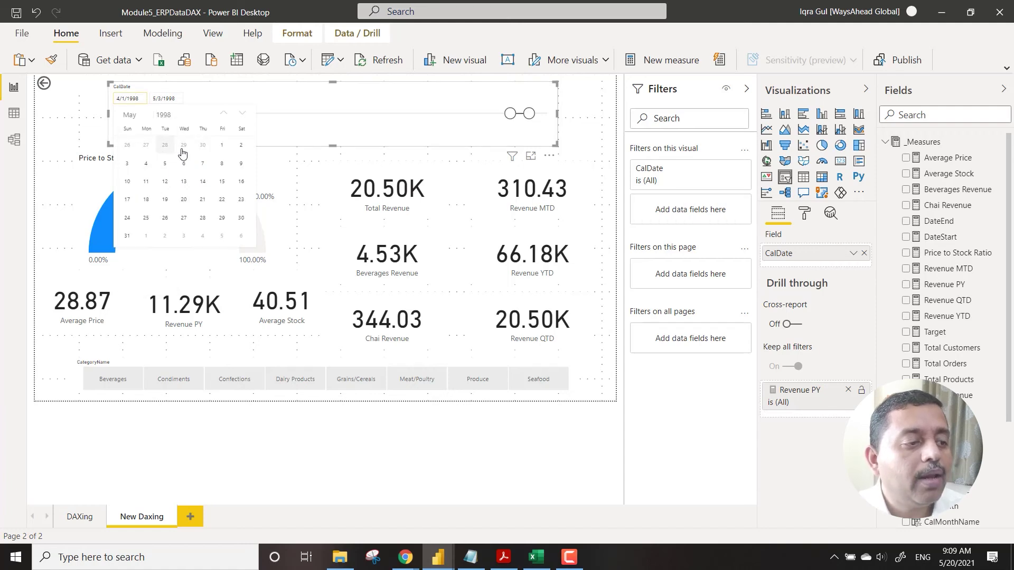
pyautogui.click(221, 145)
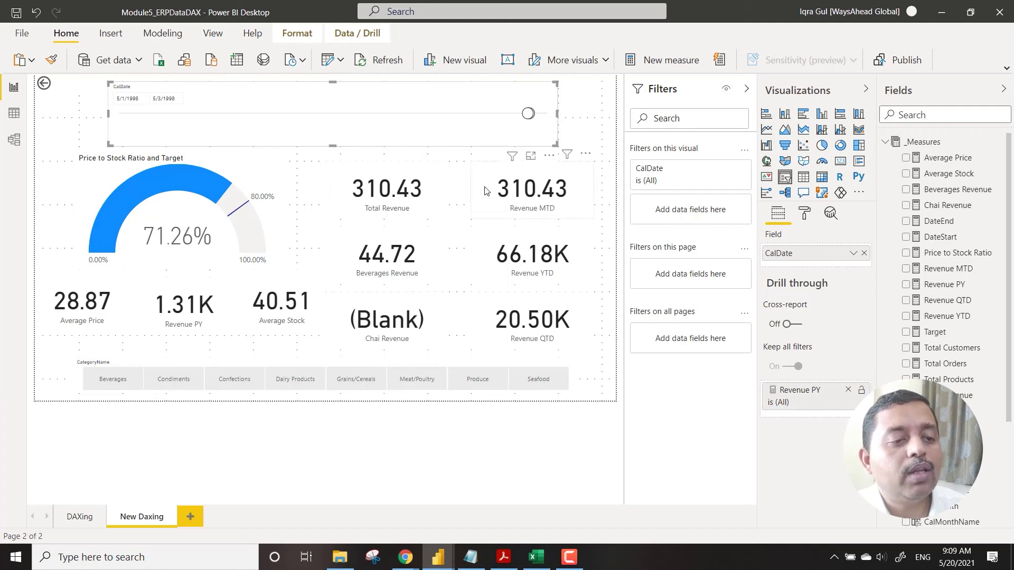
pyautogui.moveTo(510, 194)
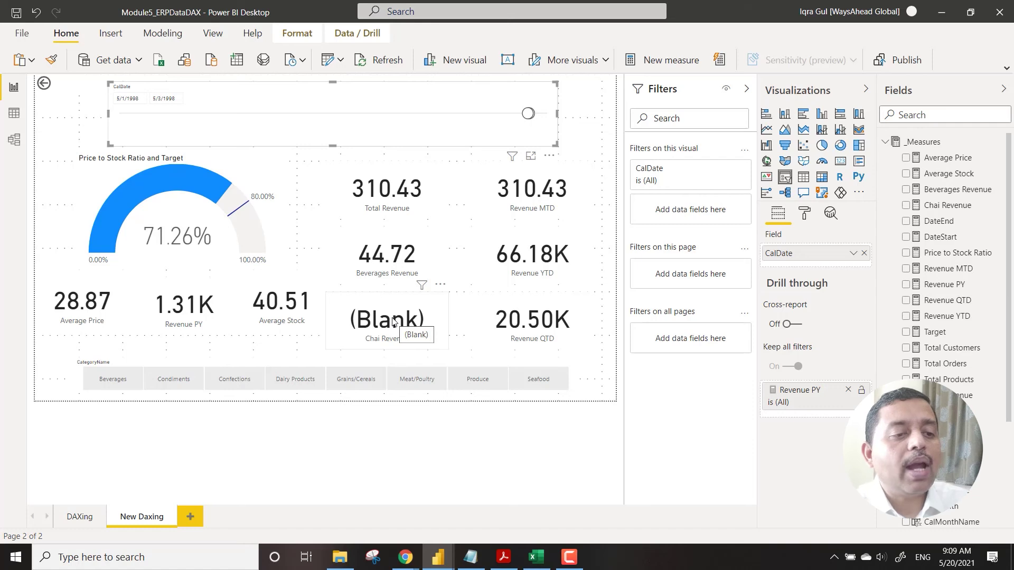
pyautogui.click(585, 128)
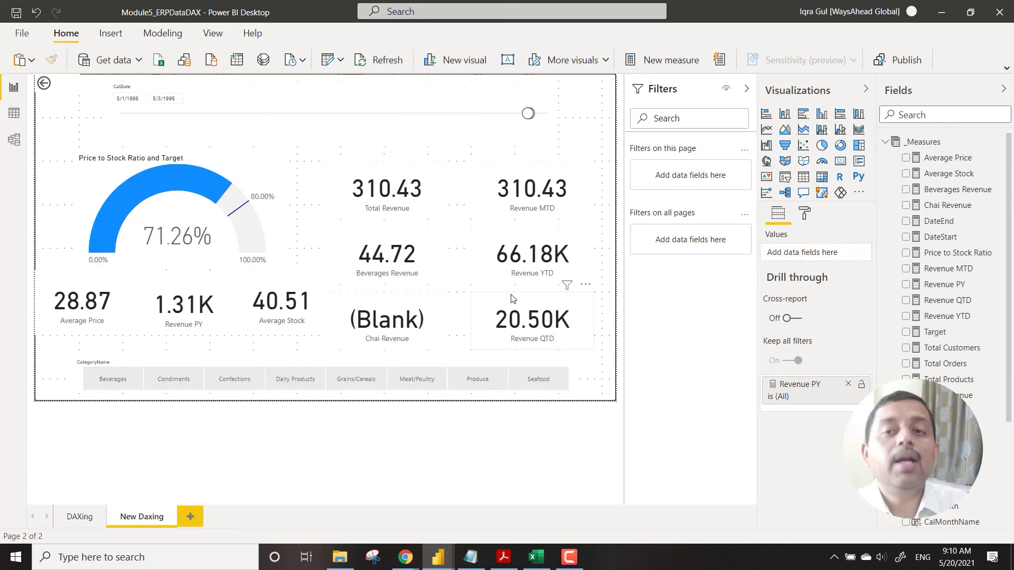
# Collapse the _Measures table in the data view and show the rows of the Dim_Products table
pyautogui.click(14, 113)
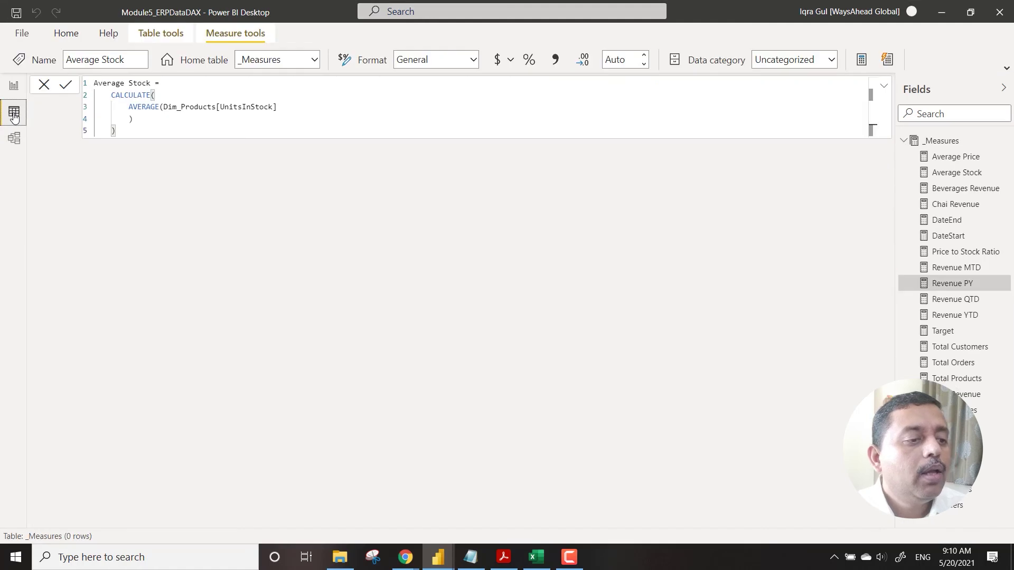
pyautogui.click(884, 86)
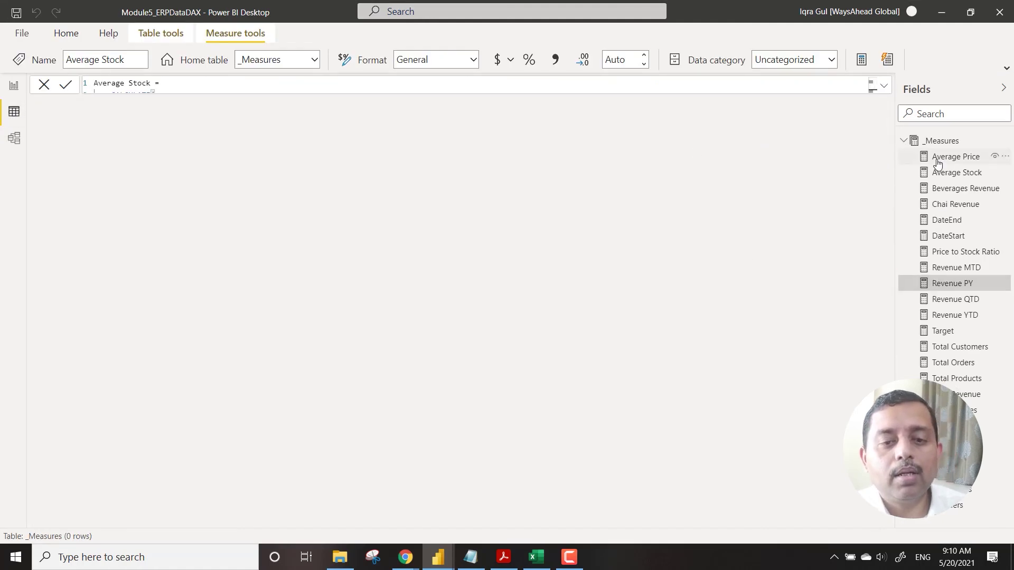
pyautogui.click(942, 141)
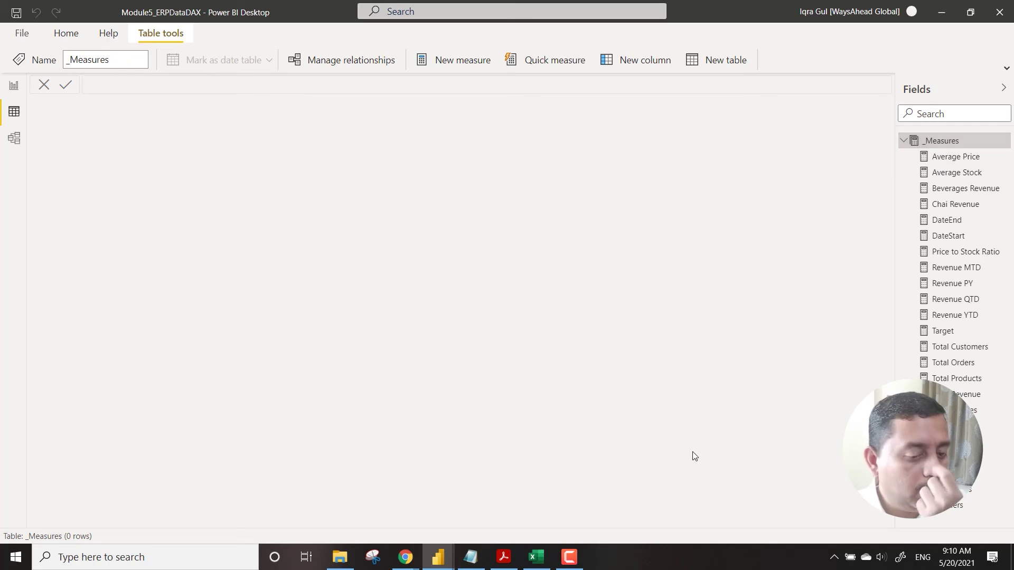
pyautogui.click(903, 141)
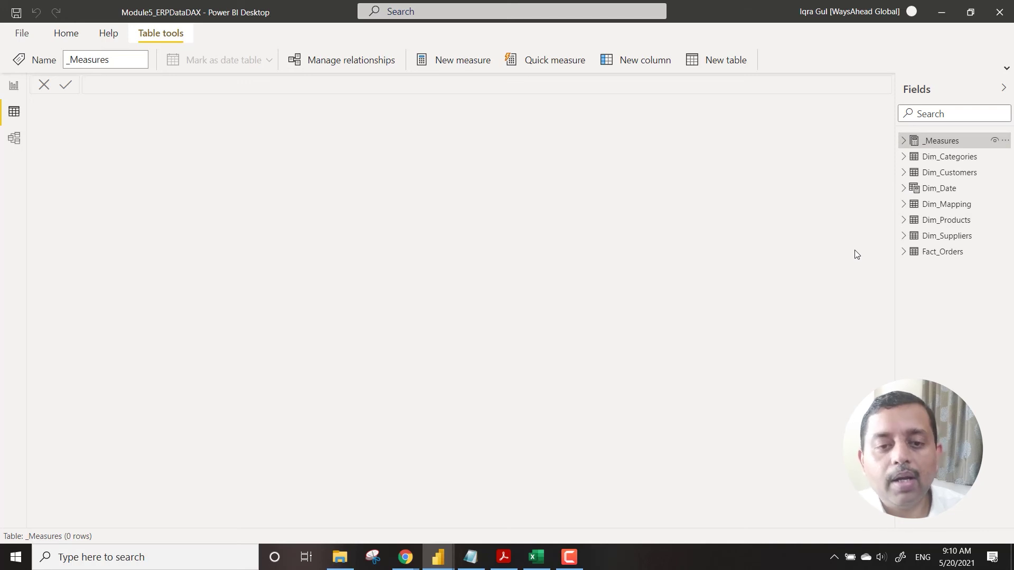
pyautogui.click(982, 224)
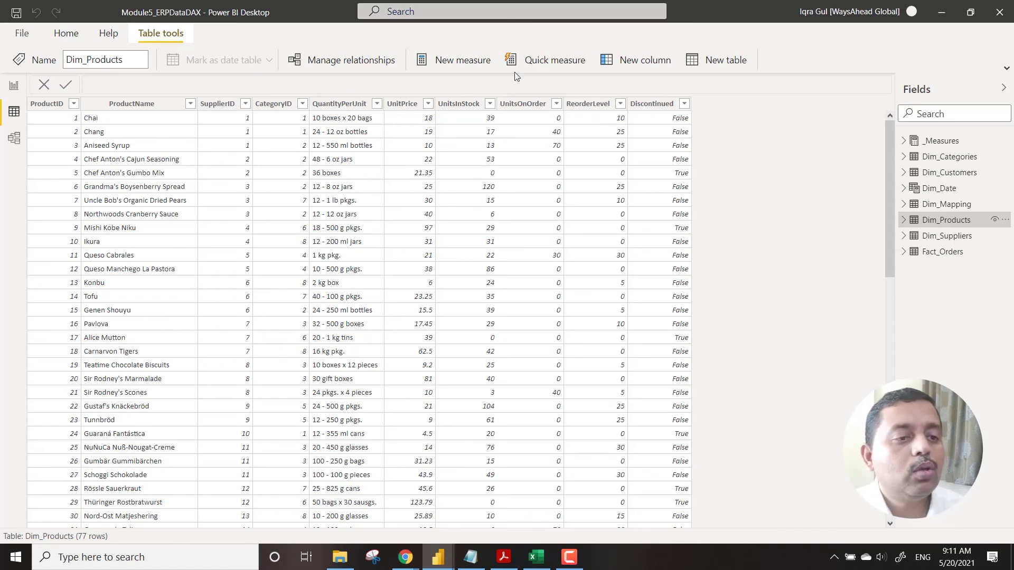
# Add a calculated column to Dim_Products with the formula Available = if(Dim_Products[UnitsInStock]>0,TRUE())
pyautogui.click(648, 61)
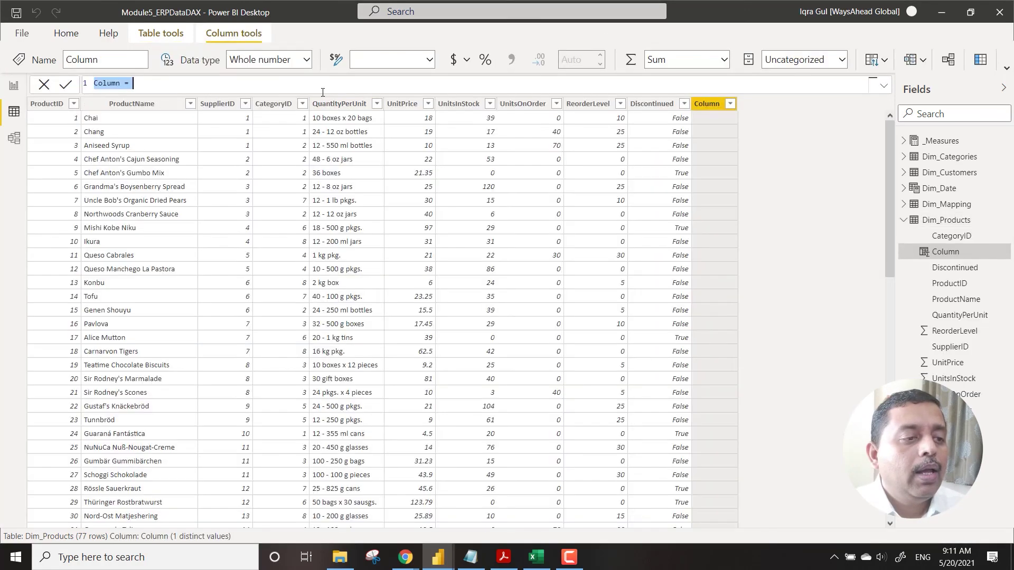
pyautogui.write('A')
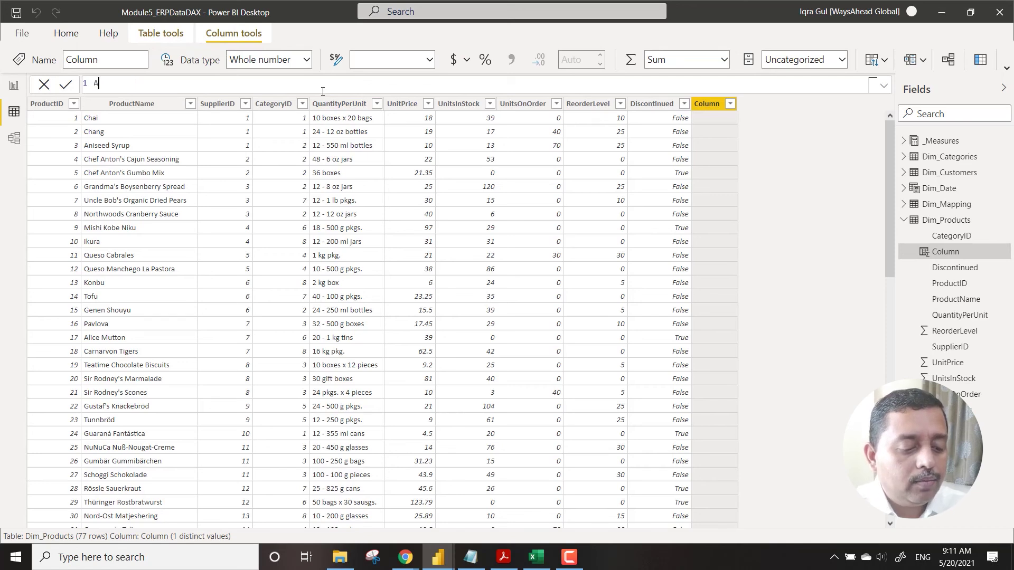
pyautogui.write('vailable = ')
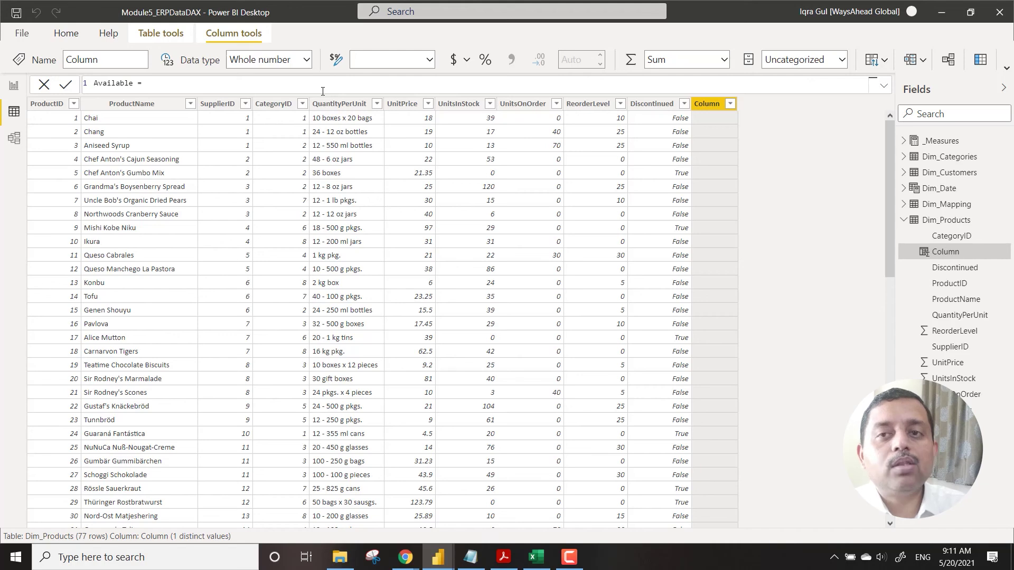
pyautogui.write('if(')
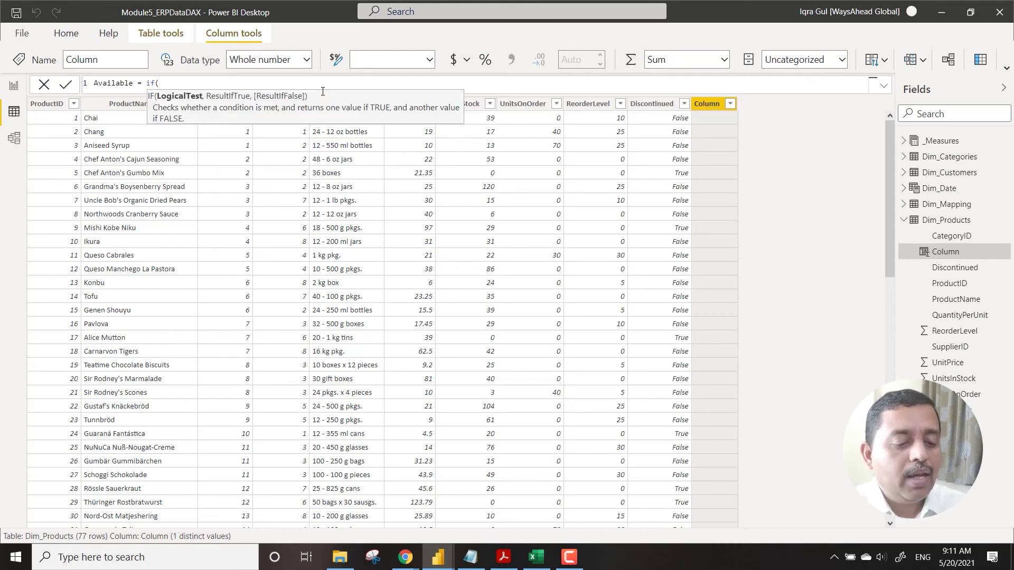
pyautogui.write('Dim_Products[Un')
pyautogui.press('Up')
pyautogui.press('Up')
pyautogui.press('Tab')
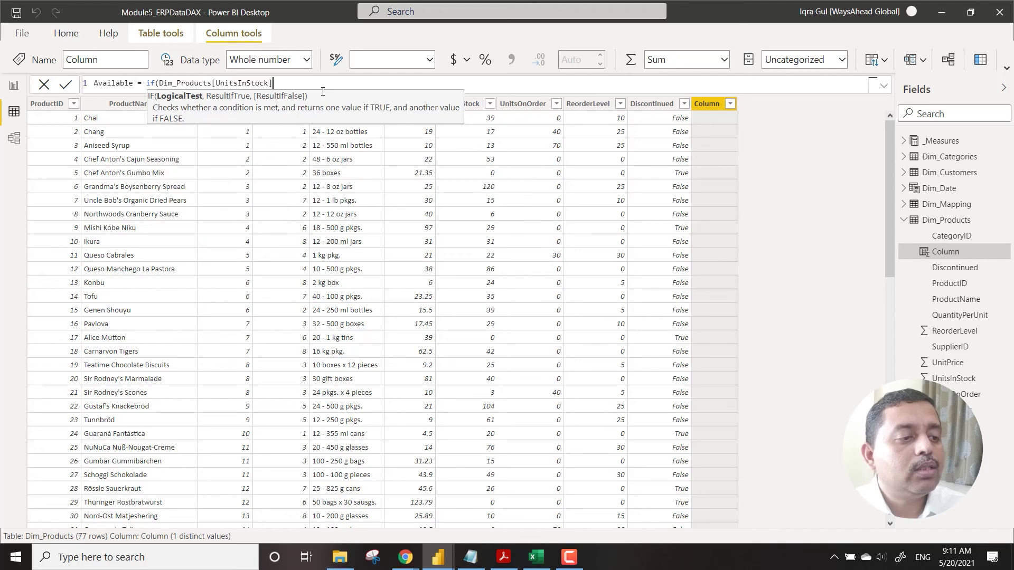
pyautogui.write('>0')
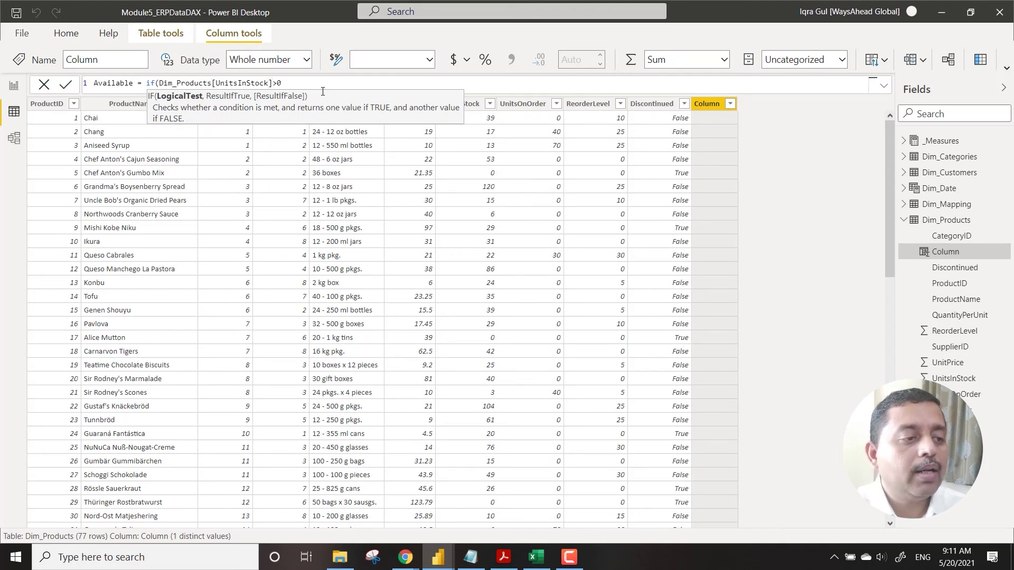
pyautogui.write(',TR')
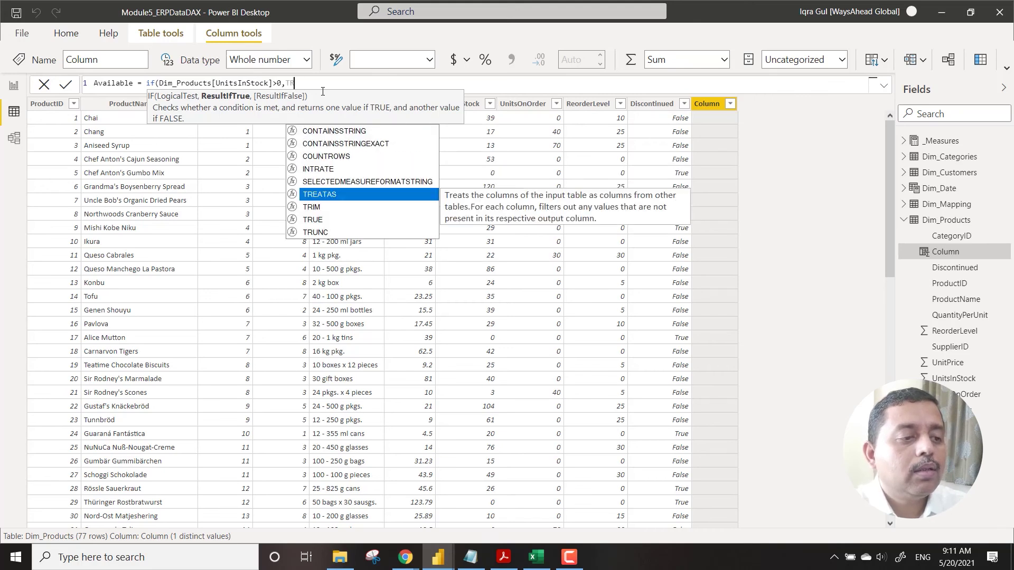
pyautogui.write('UE())')
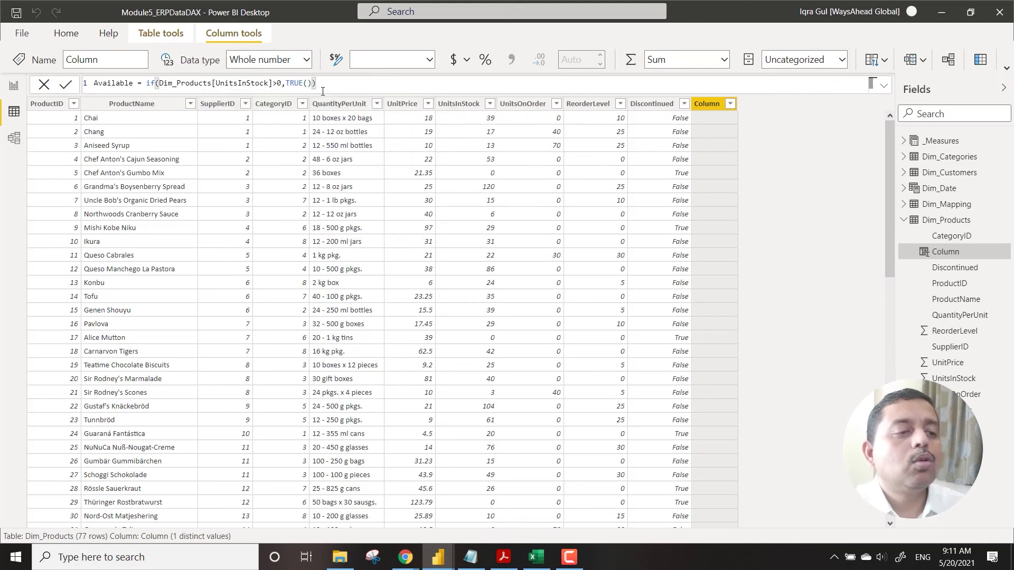
pyautogui.press('Return')
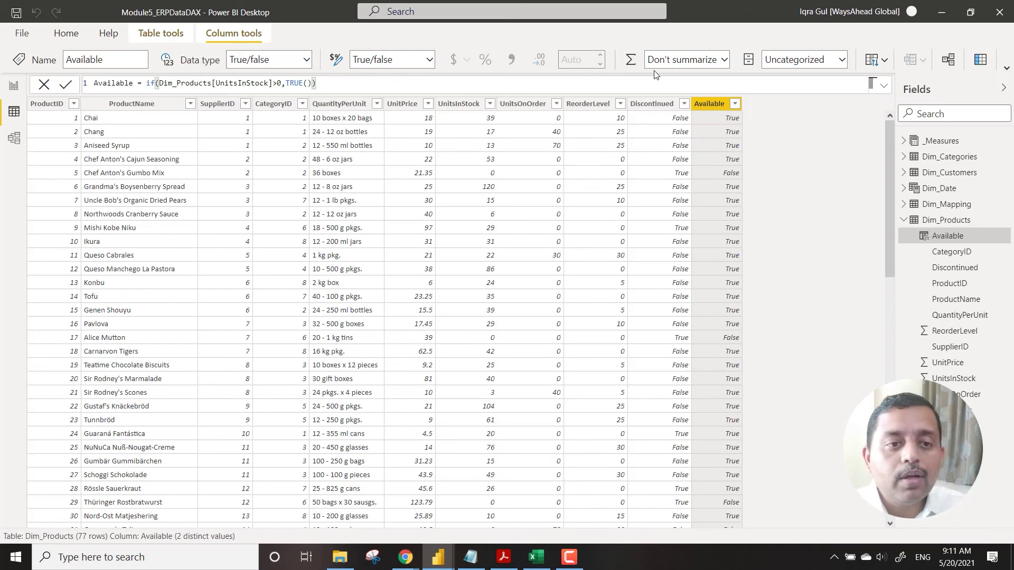
# Filter the Dim_Products rows to those where both Discontinued and Available are True
pyautogui.click(684, 104)
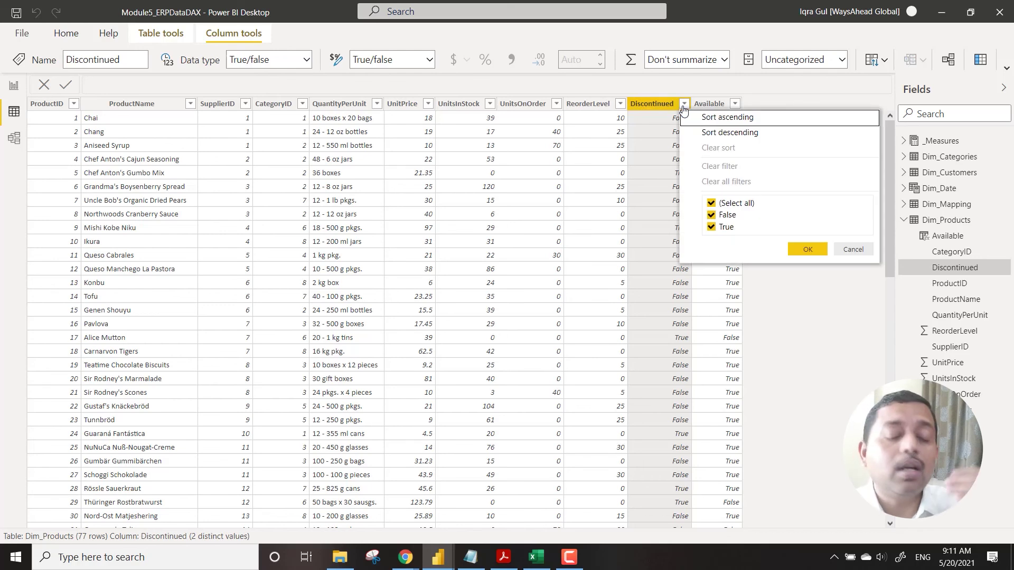
pyautogui.click(711, 215)
pyautogui.click(817, 250)
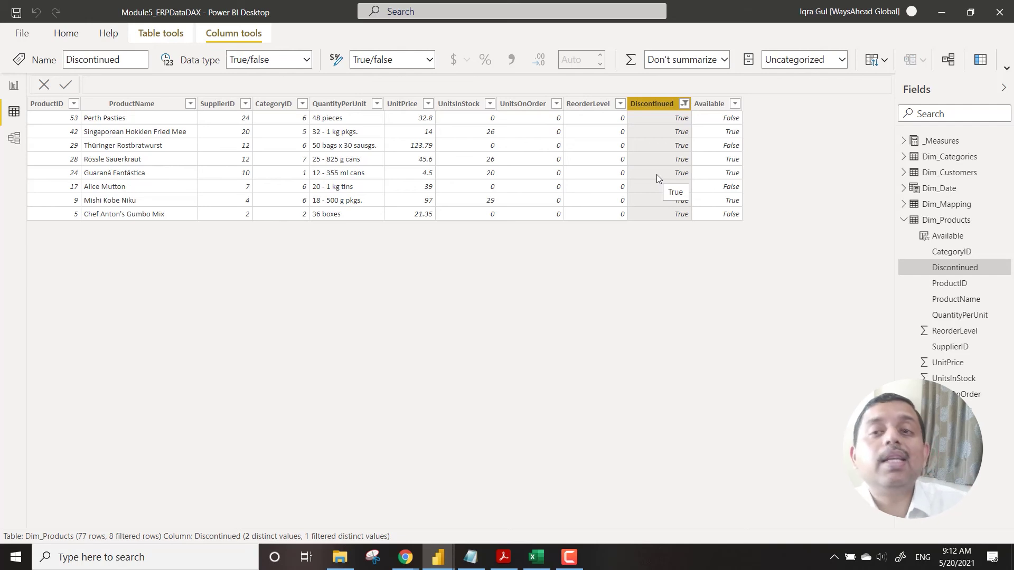
pyautogui.click(736, 103)
pyautogui.click(773, 215)
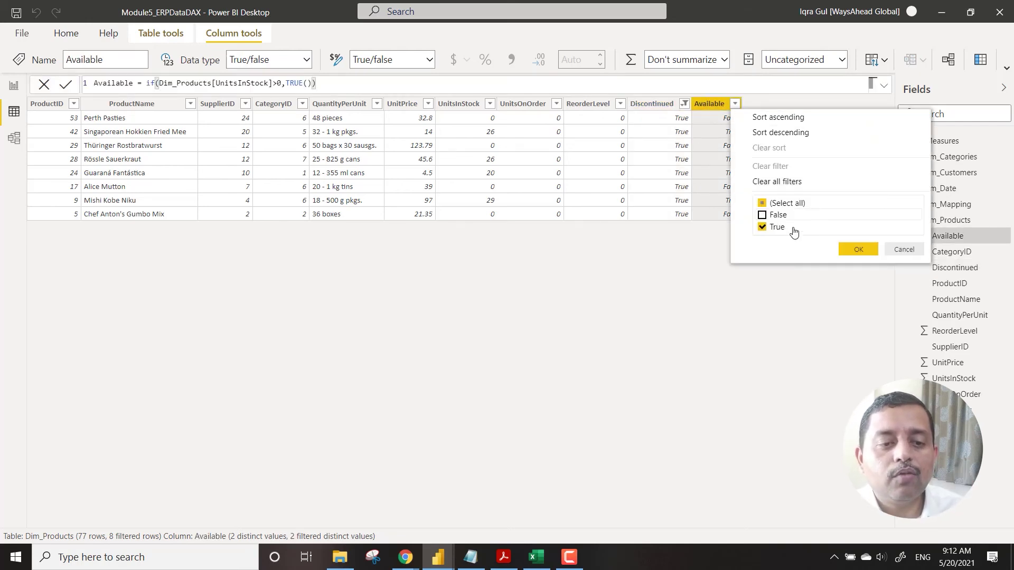
pyautogui.click(858, 249)
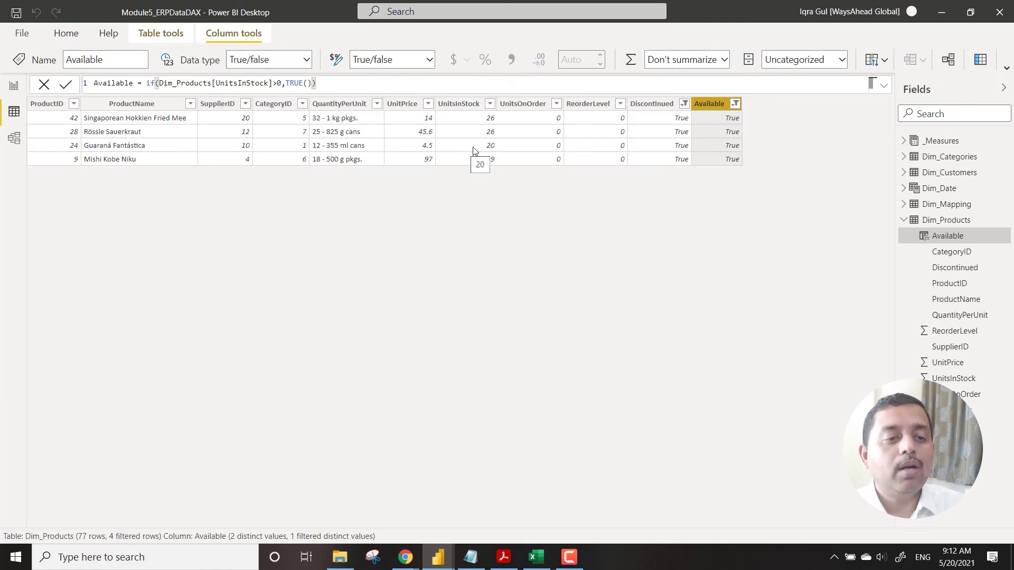
# Clear all filters from the Dim_Products table and return to the New Daxing report page
pyautogui.click(684, 105)
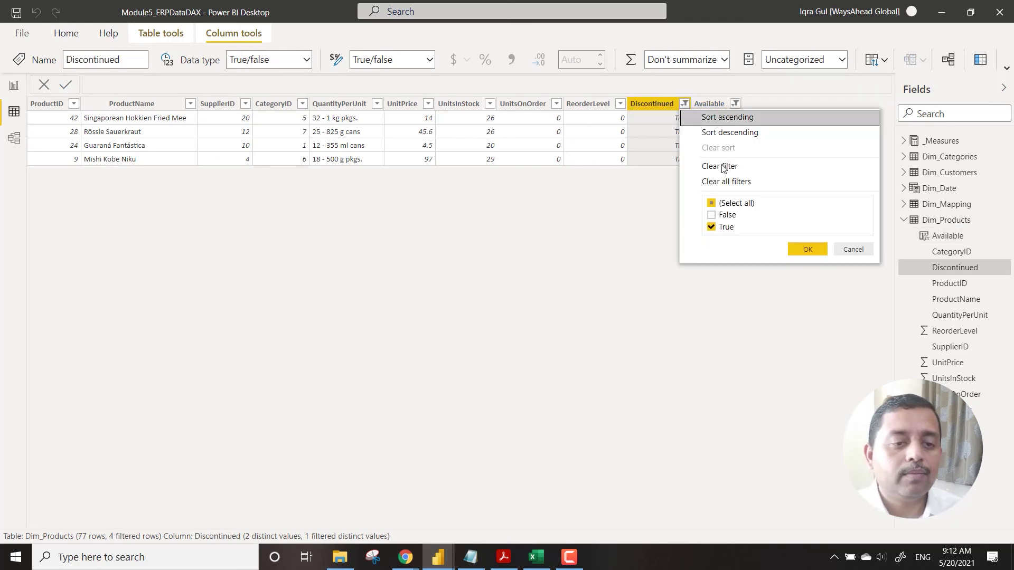
pyautogui.click(733, 182)
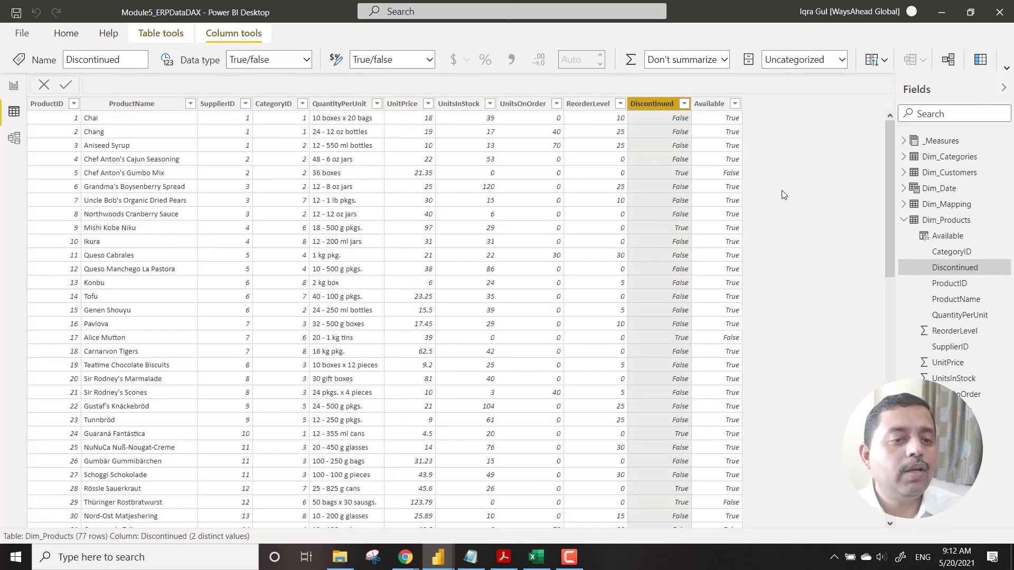
pyautogui.click(13, 85)
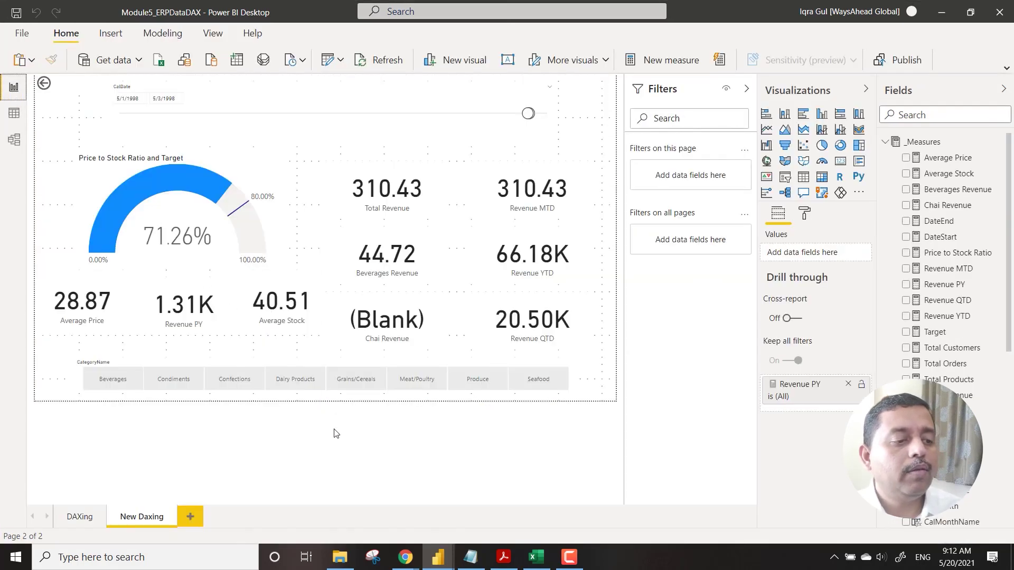